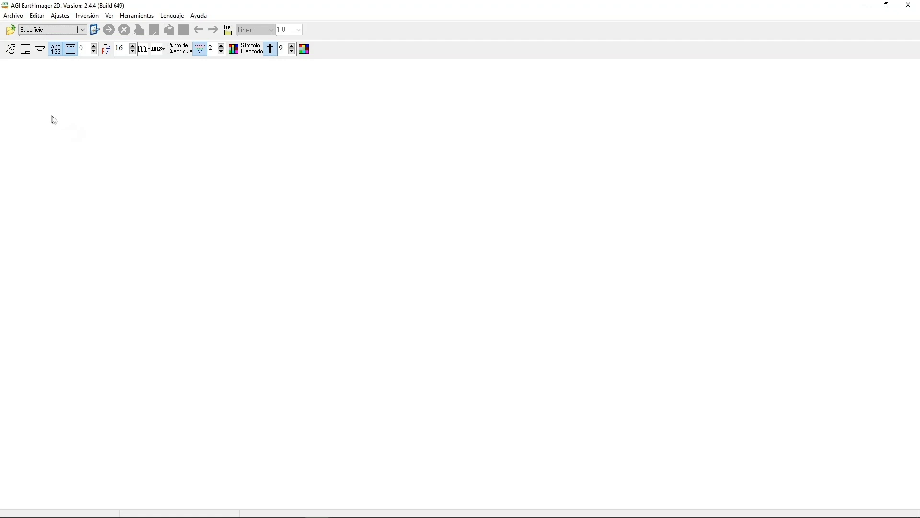
Check which data file formats can be opened, then leave without loading a file.
click(10, 31)
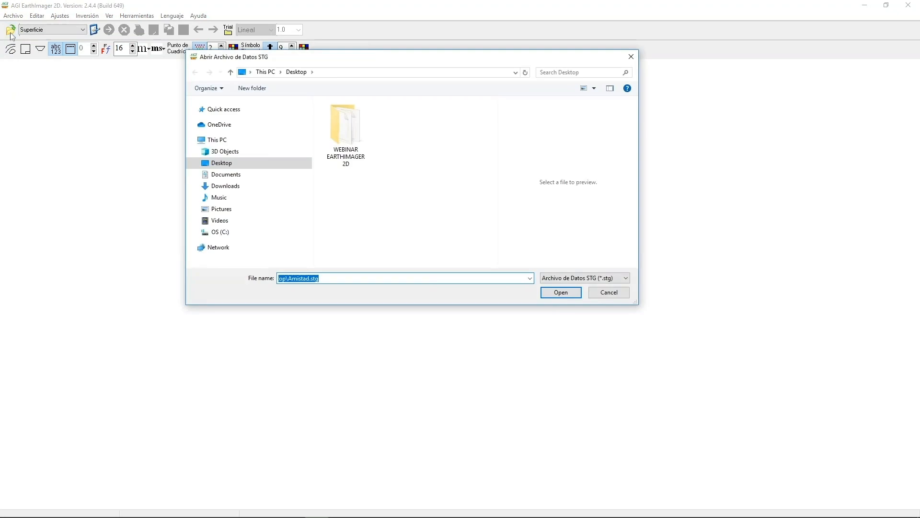
click(625, 279)
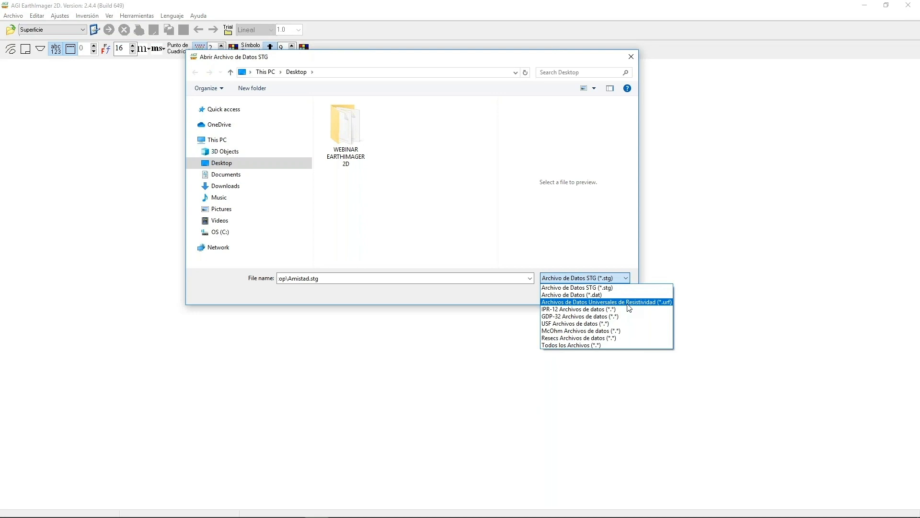
click(632, 58)
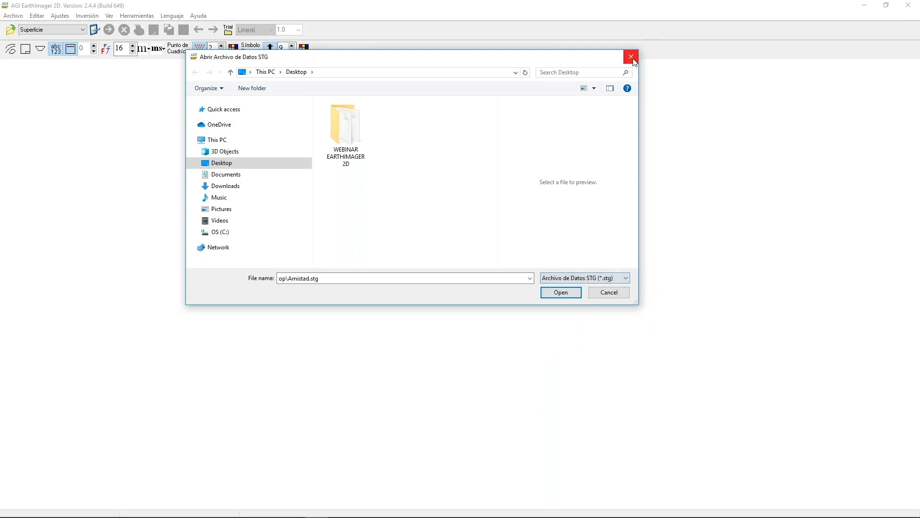
click(617, 292)
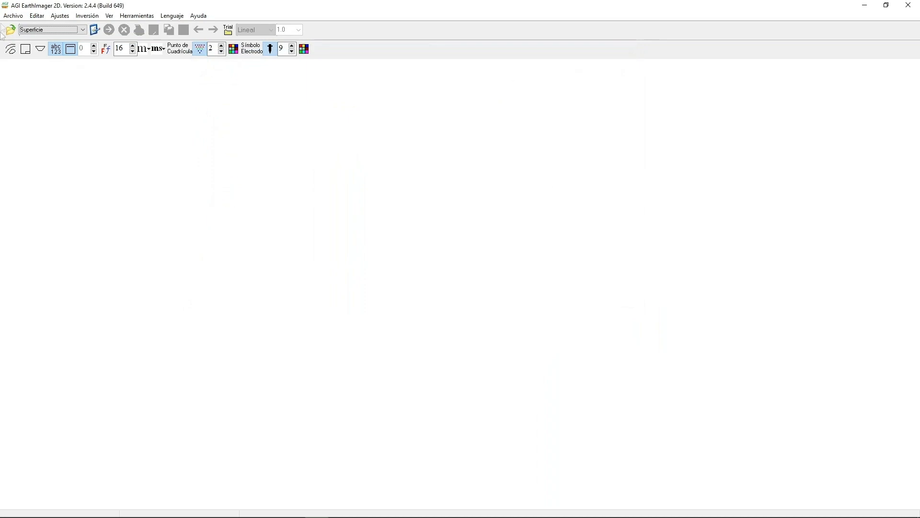
Load the data file Amistad.stg from the WEBINAR EARTHIMAGER 2D folder on the desktop.
click(13, 16)
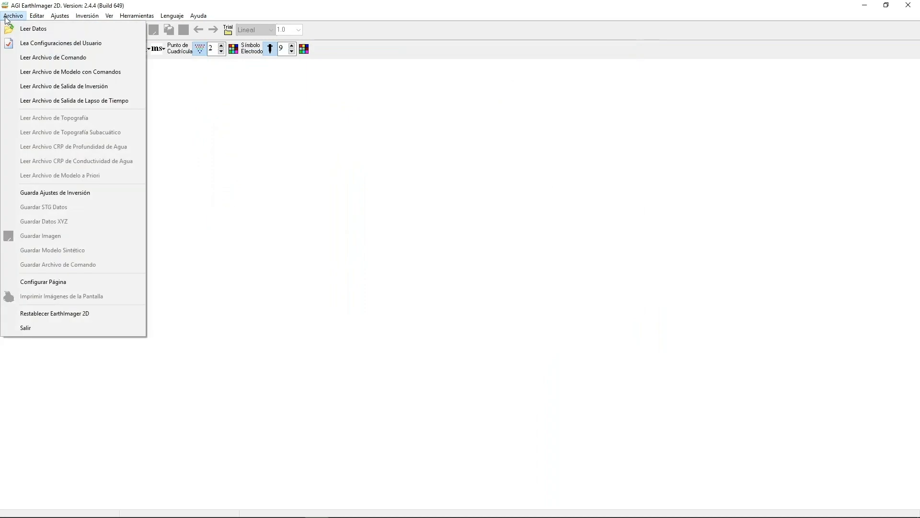
click(28, 31)
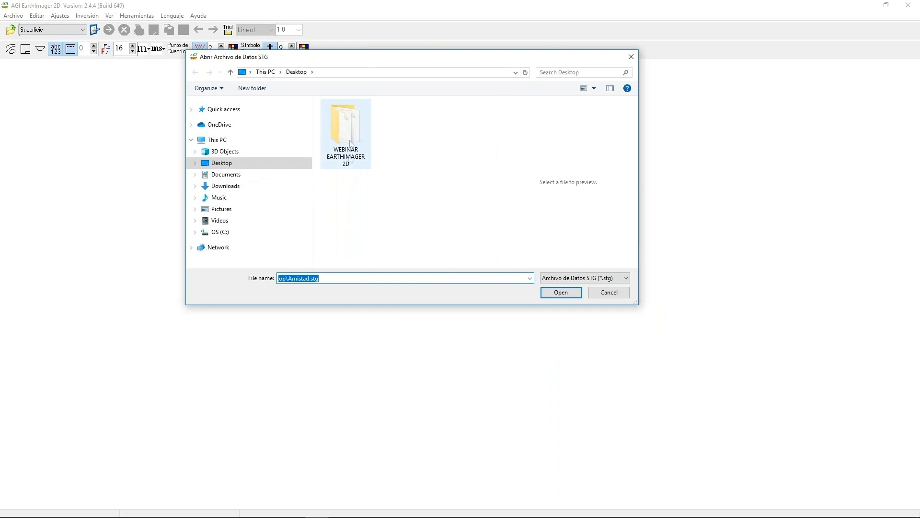
double_click(351, 137)
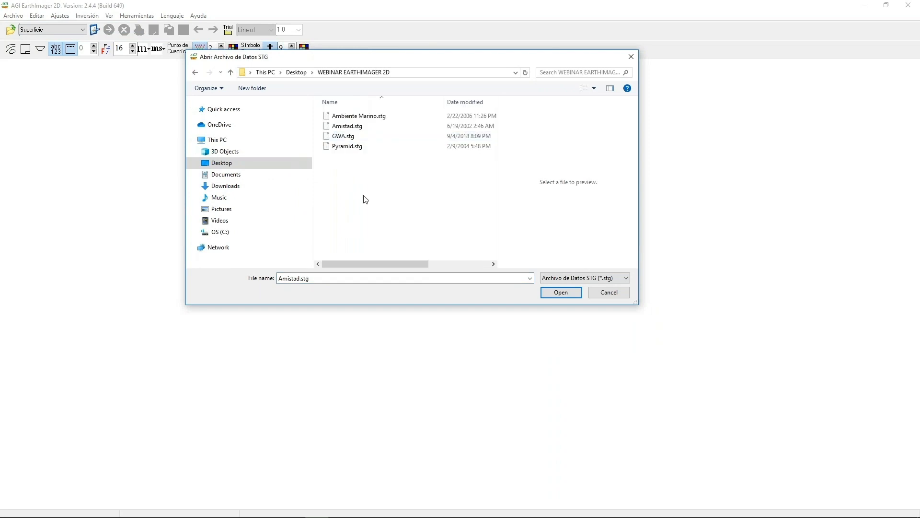
click(358, 127)
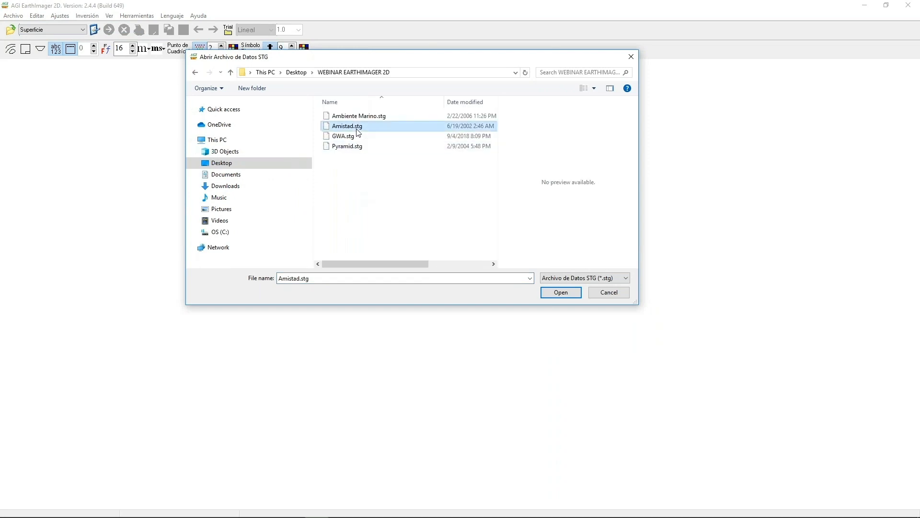
click(560, 292)
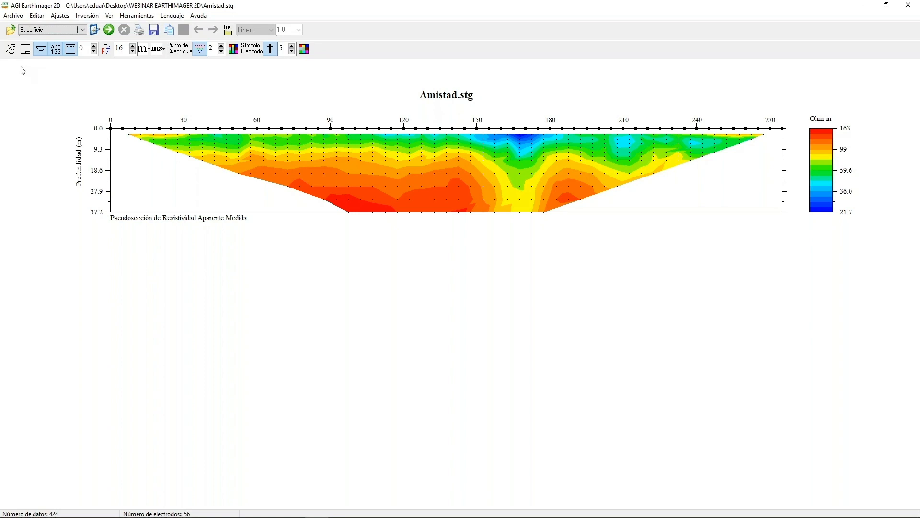
Show and hide the contour lines on the pseudosection, and do the same with the page frame and title block.
click(11, 49)
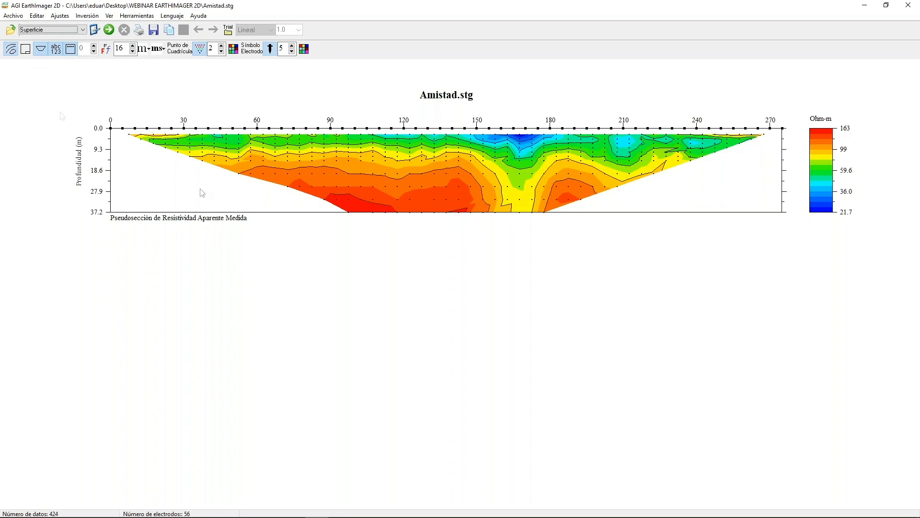
click(12, 50)
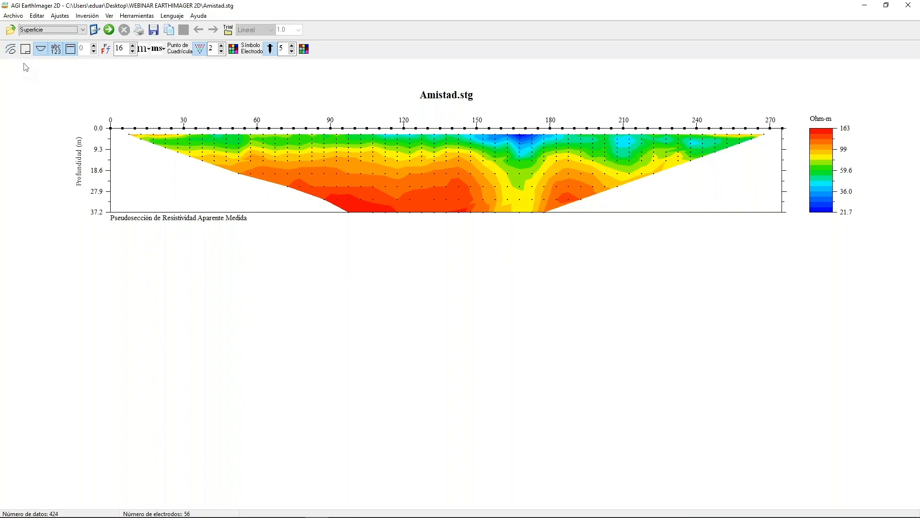
click(26, 48)
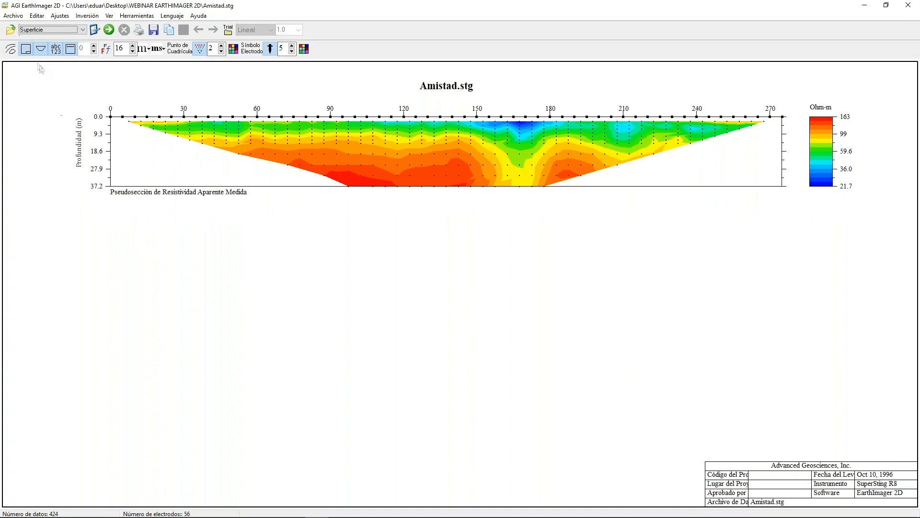
click(27, 49)
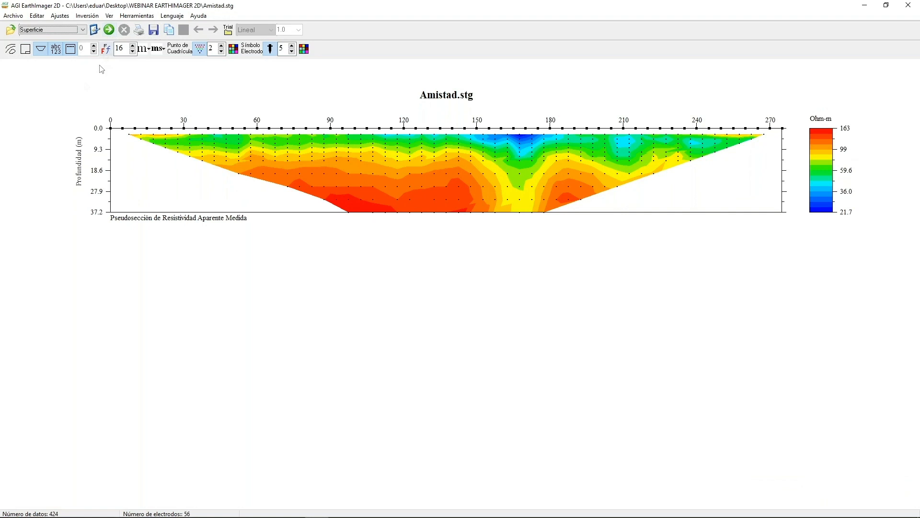
Set the edge-blanking aspect ratio of horizontal offset to depth to 1.
click(42, 48)
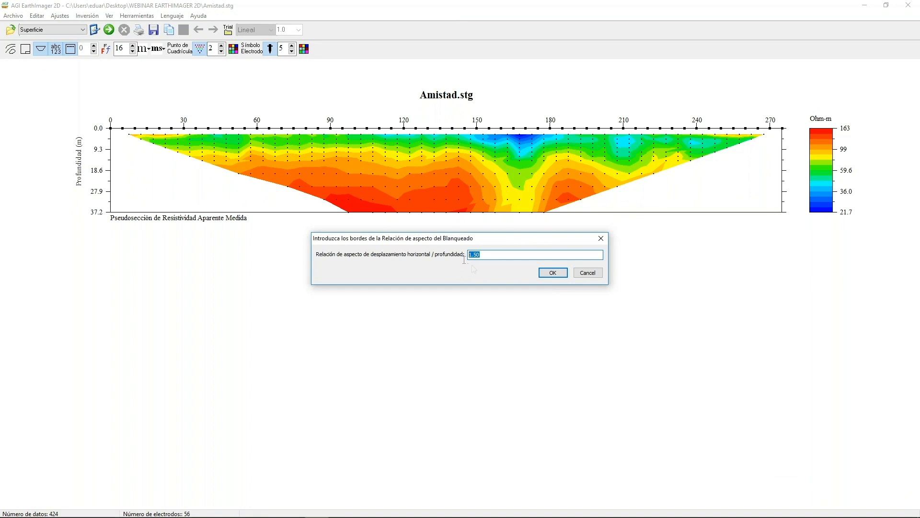
text(1)
click(551, 273)
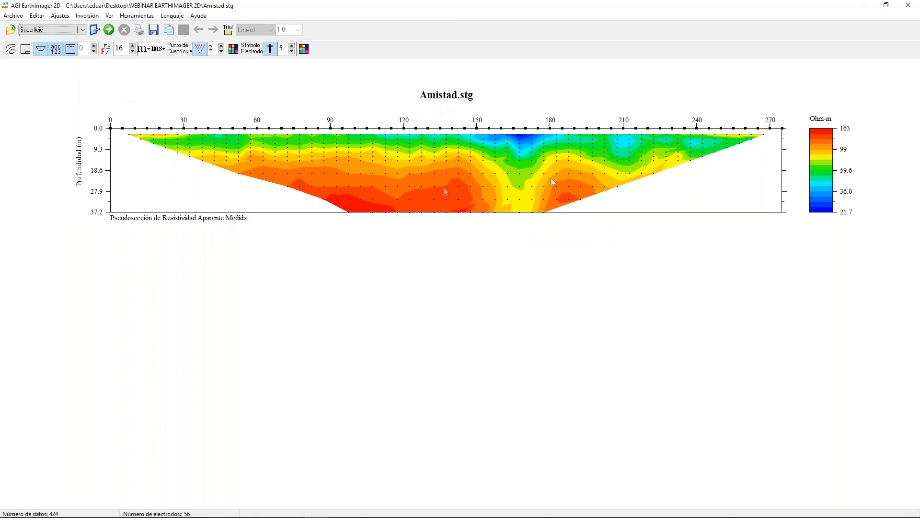
Set the edge-blanking aspect ratio to 2 and run the inversion of the Amistad data.
click(41, 48)
click(42, 50)
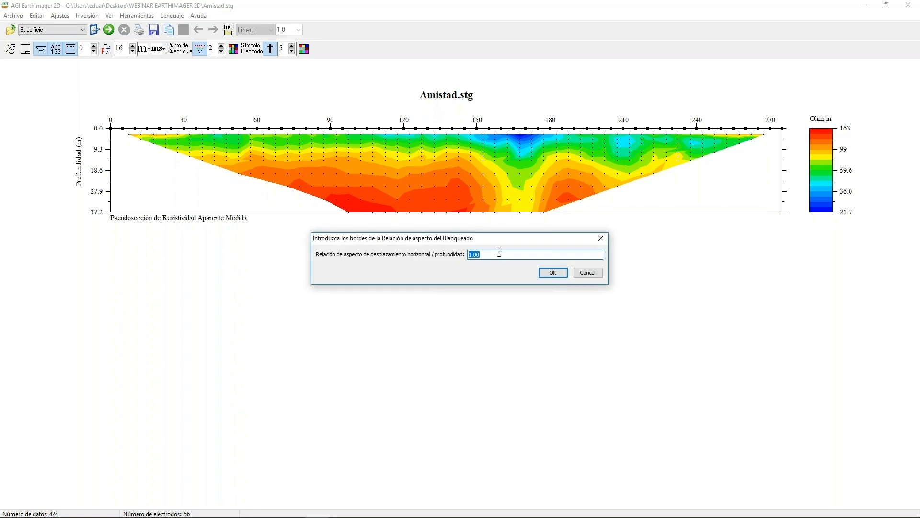
text(2.5)
click(552, 273)
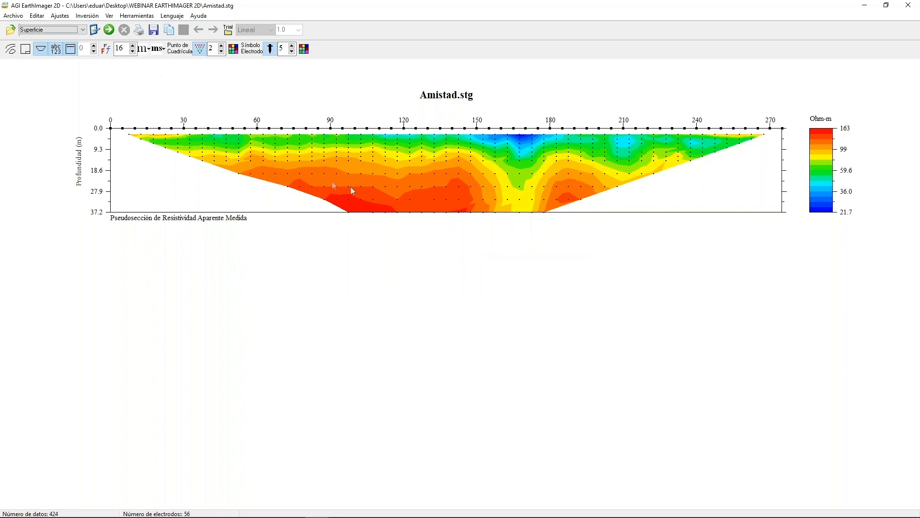
click(108, 30)
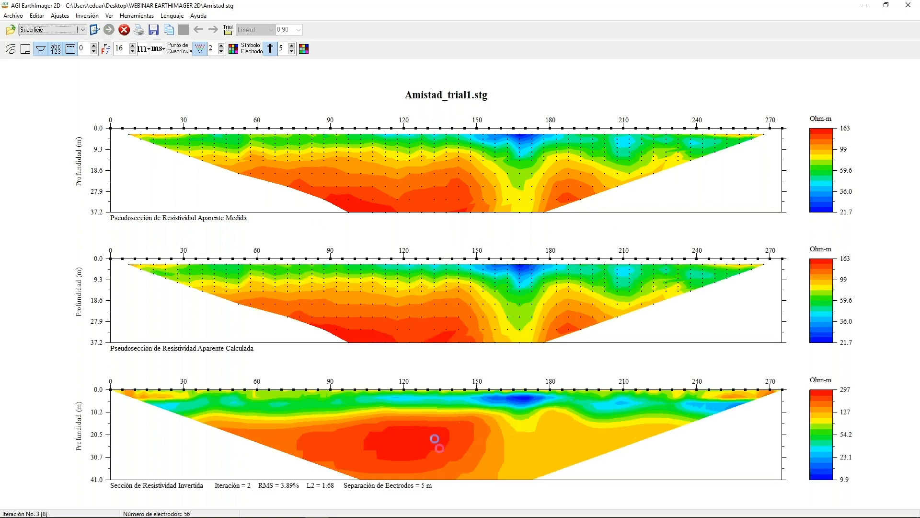
Turn edge blanking of the inverted section off and back on with an aspect ratio of 1.5.
click(41, 48)
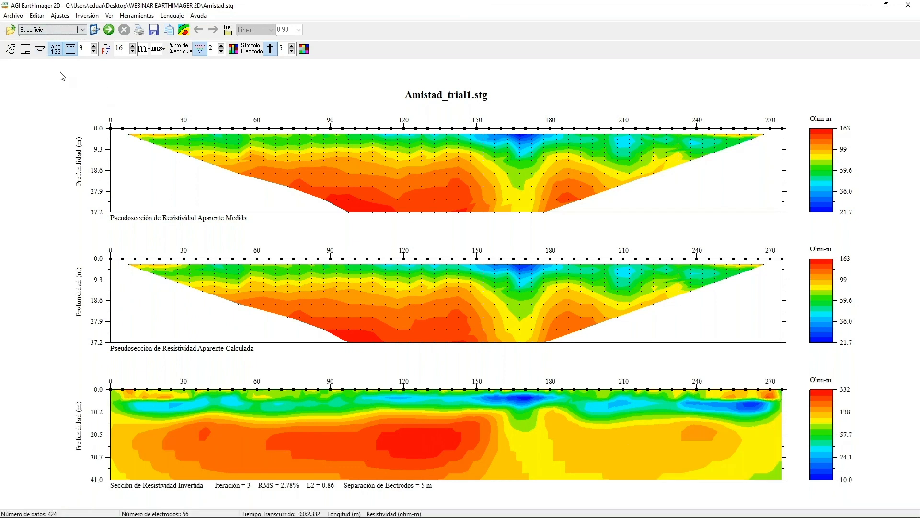
click(41, 52)
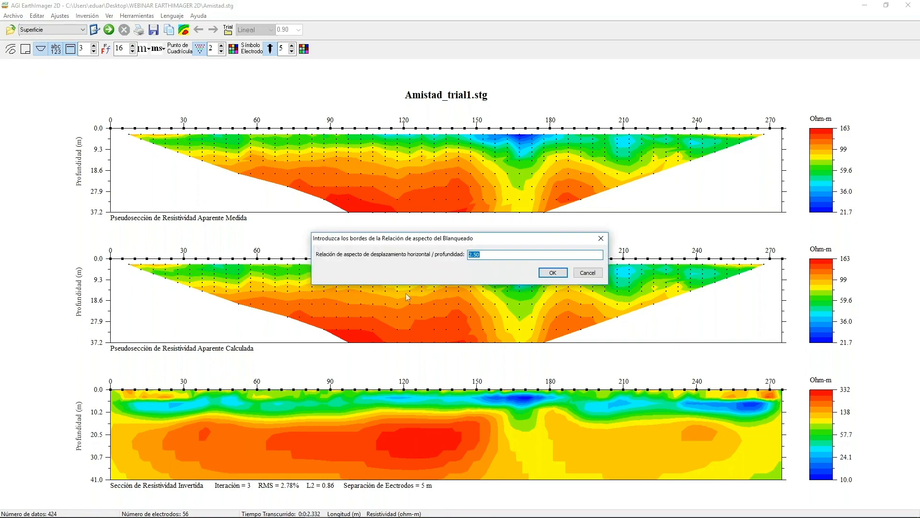
text(1.5)
click(552, 273)
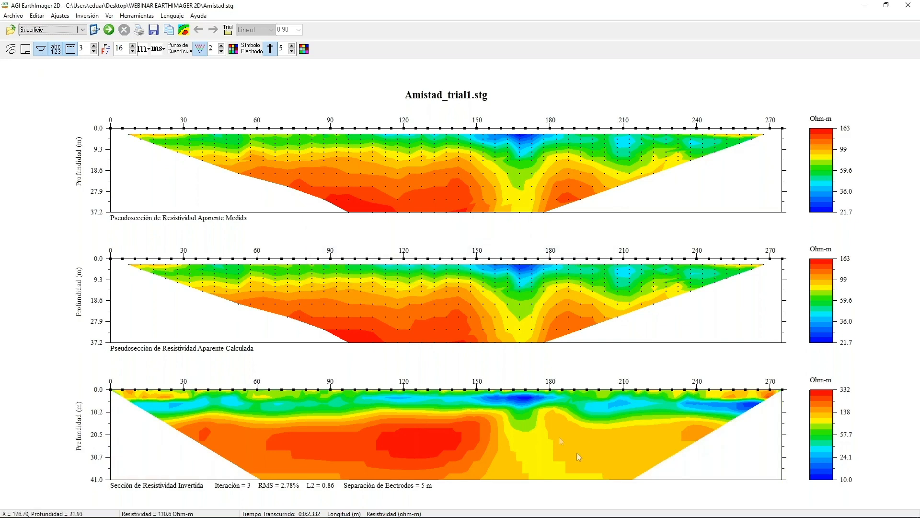
Hide and restore the plots' labels, and do the same with the main title.
click(57, 54)
click(56, 54)
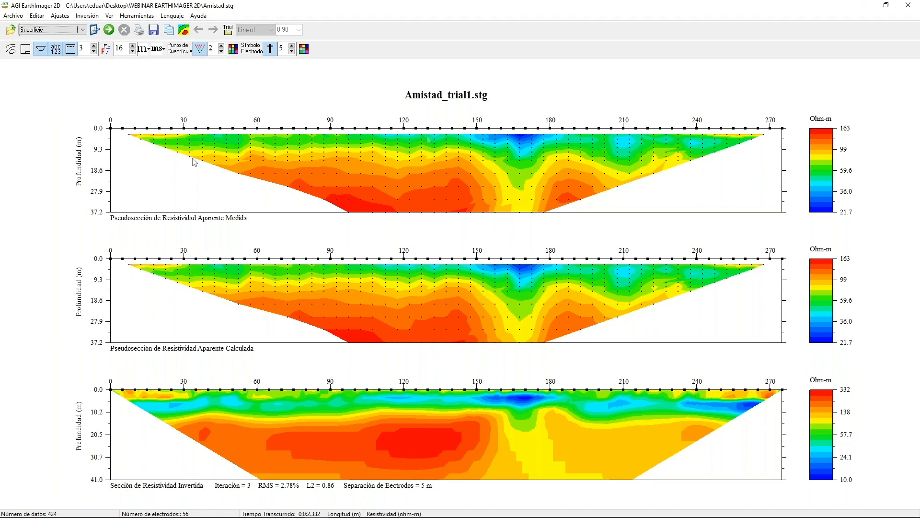
click(70, 53)
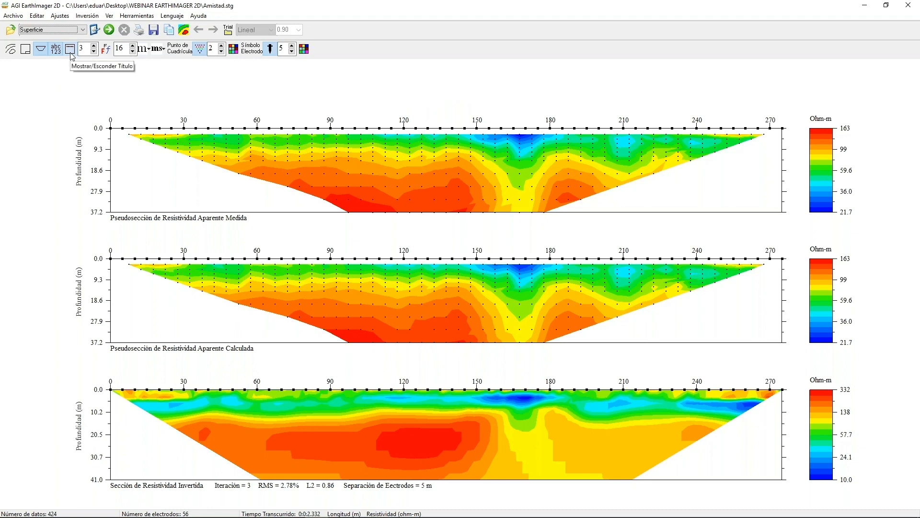
click(70, 53)
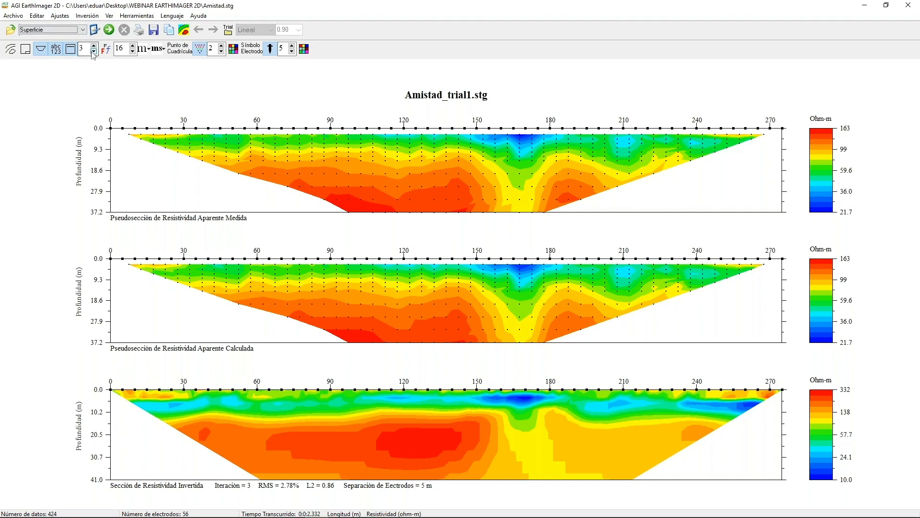
Compare the inversion results by stepping back to iterations 2 and 1 and returning to iteration 3.
click(93, 52)
click(94, 52)
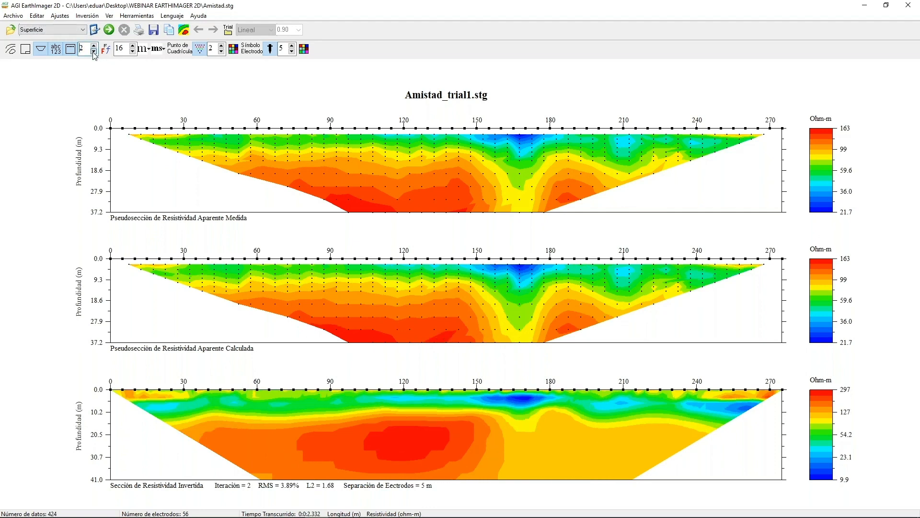
click(93, 52)
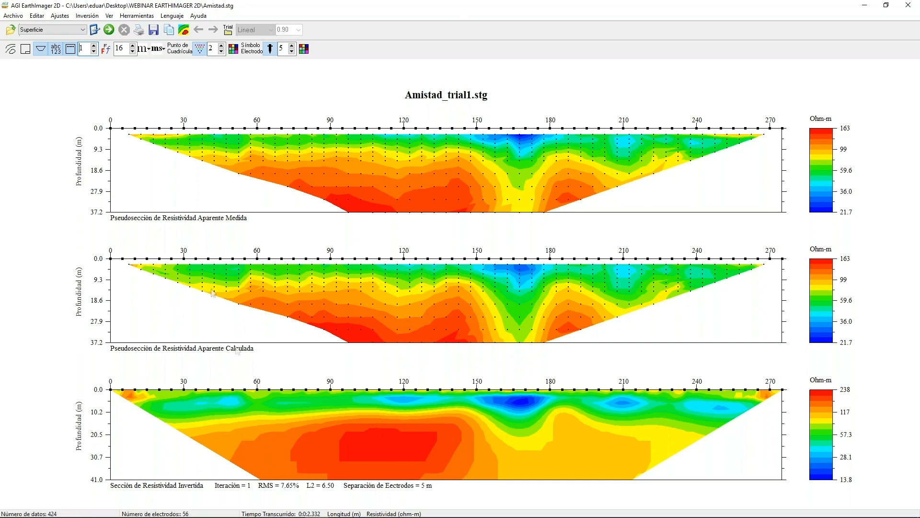
click(95, 46)
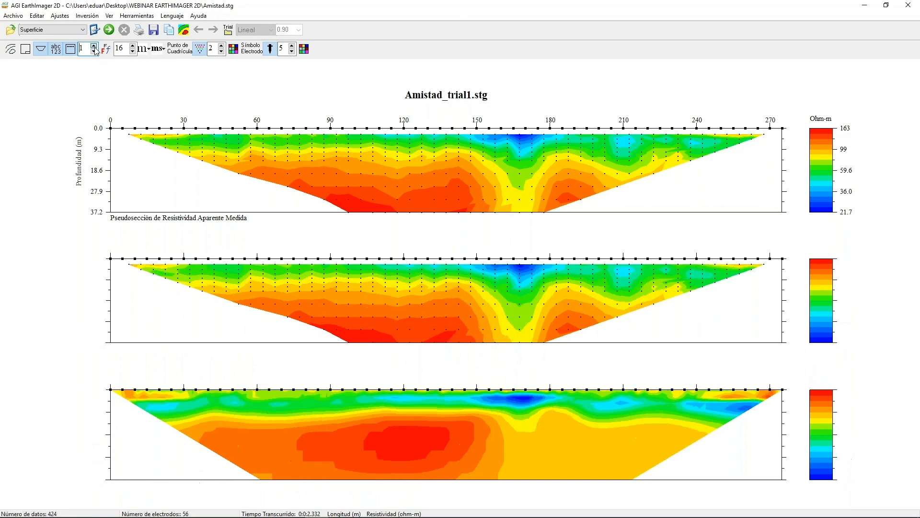
click(95, 46)
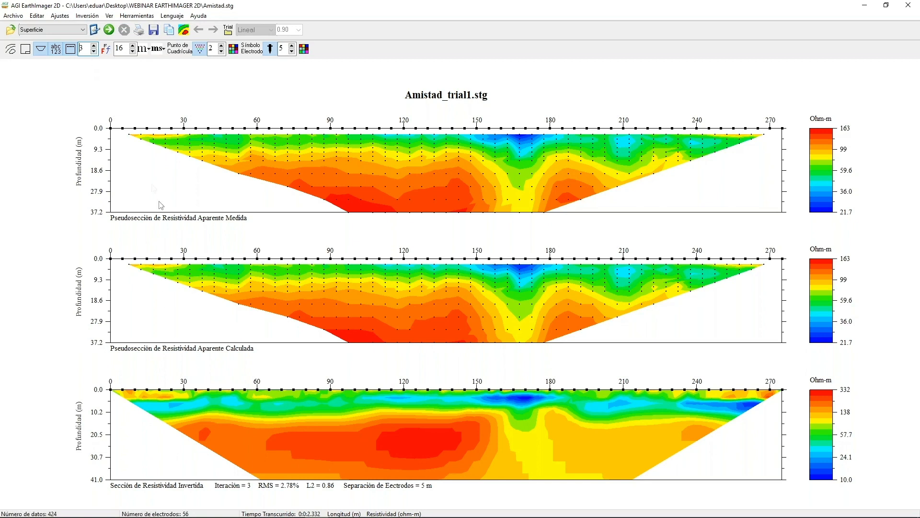
Try the plot text at font size 18, and set it back to size 11.
click(105, 49)
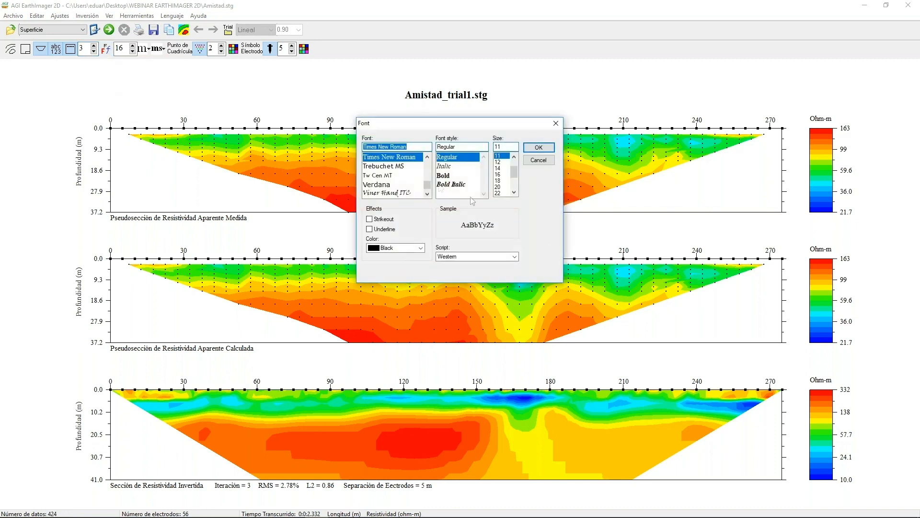
click(504, 181)
click(536, 150)
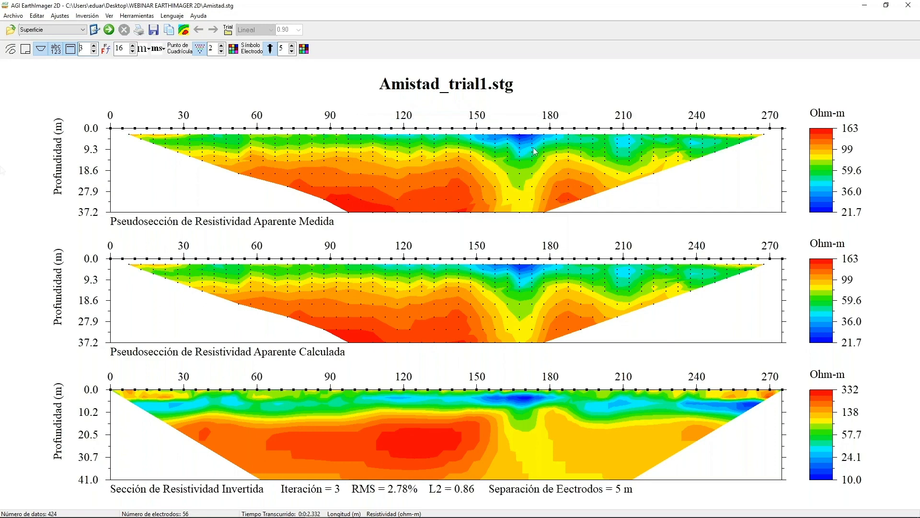
click(106, 48)
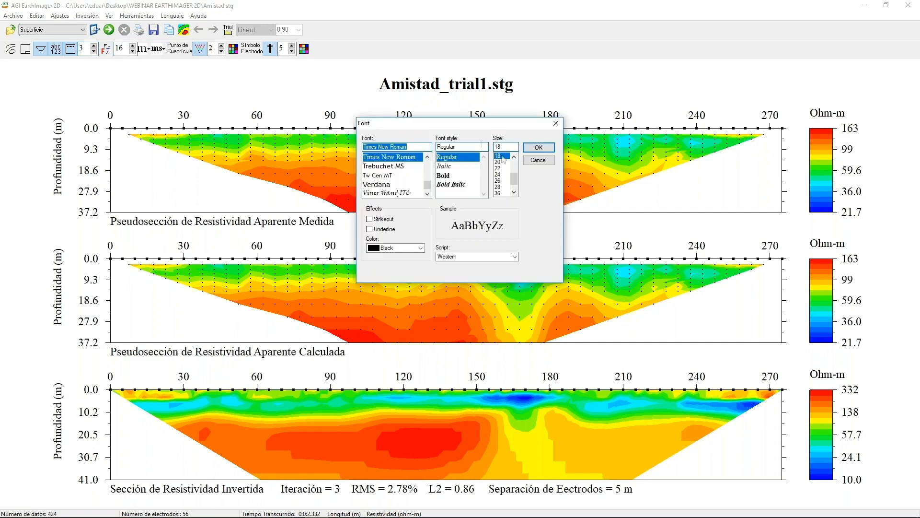
scroll(514, 181, up, 2)
click(504, 169)
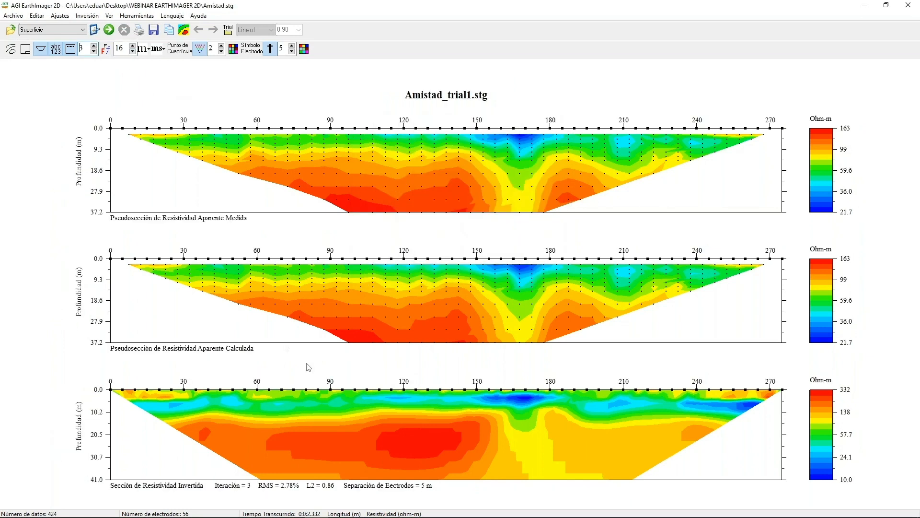
Reduce the number of colour levels in the sections to 6.
click(133, 52)
click(132, 51)
click(133, 51)
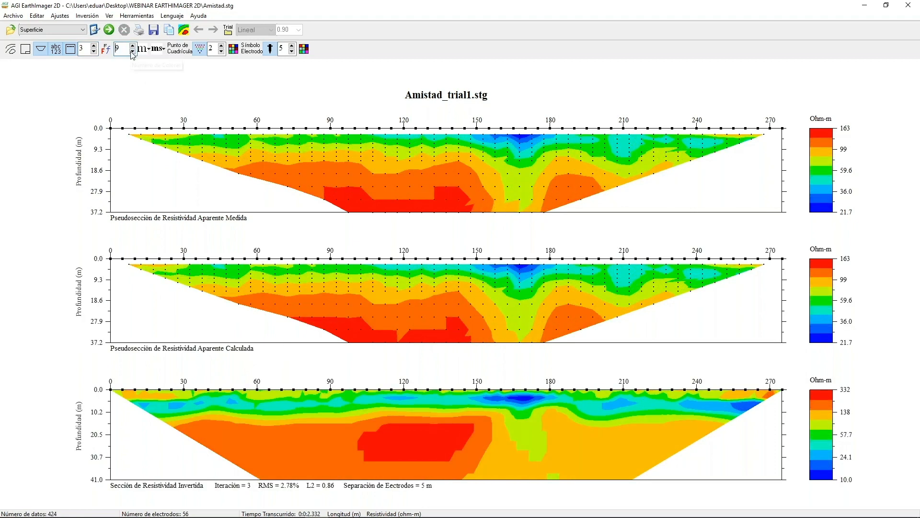
click(133, 51)
click(132, 51)
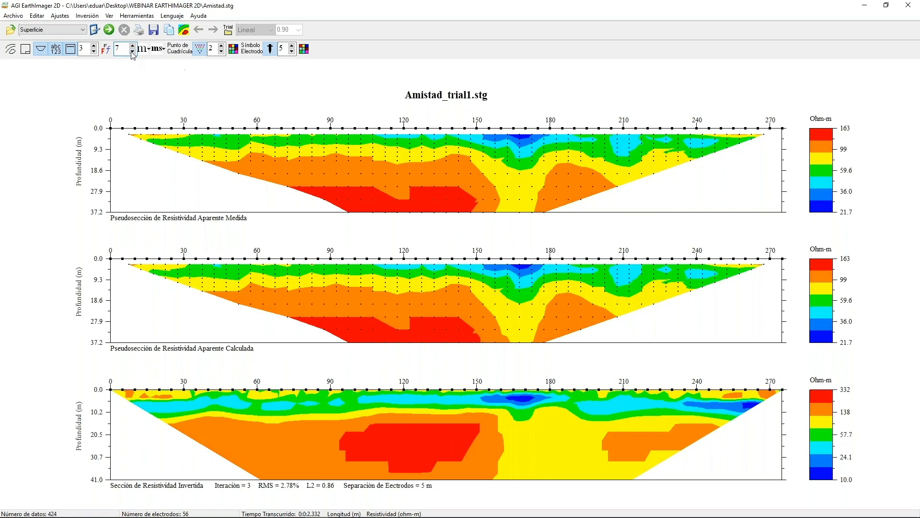
click(132, 51)
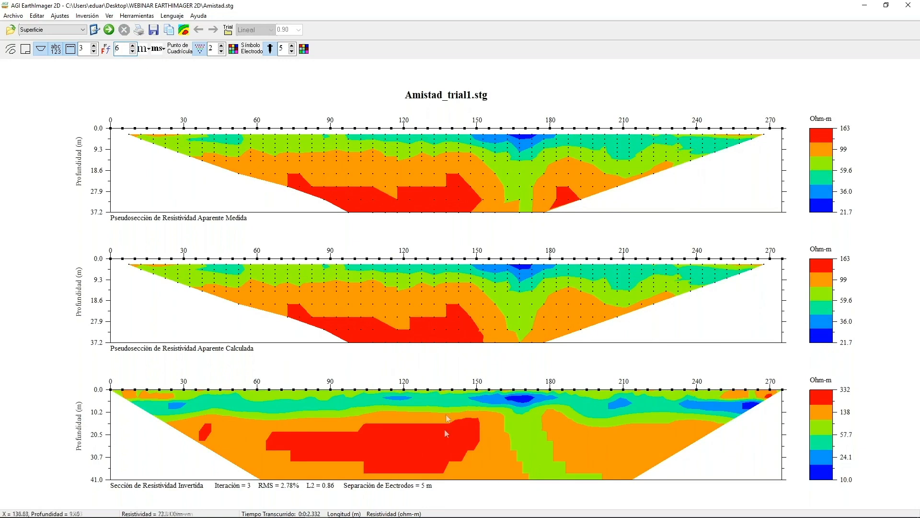
Raise the number of colour levels in the sections to 12.
click(133, 46)
click(132, 46)
click(133, 47)
Raise the number of colour levels in the sections to 16.
click(132, 47)
click(132, 46)
click(133, 46)
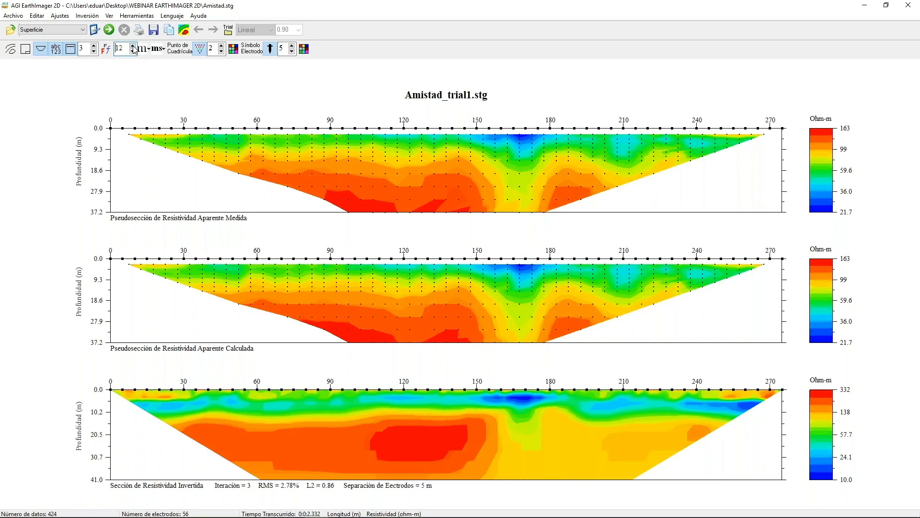
click(132, 46)
click(133, 47)
click(133, 47)
click(132, 51)
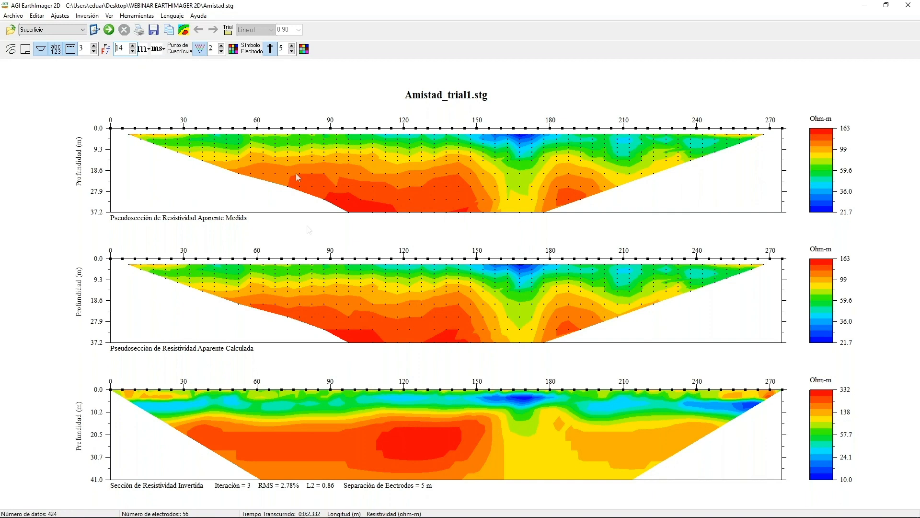
click(133, 46)
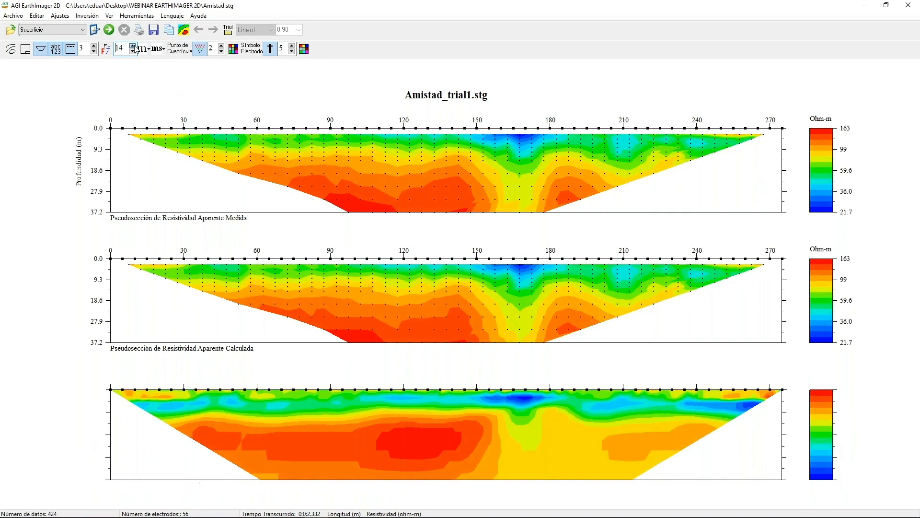
click(133, 46)
Switch the distance unit of the sections to feet (Pies), and change it to electrode numbers (Electrodo #).
click(148, 52)
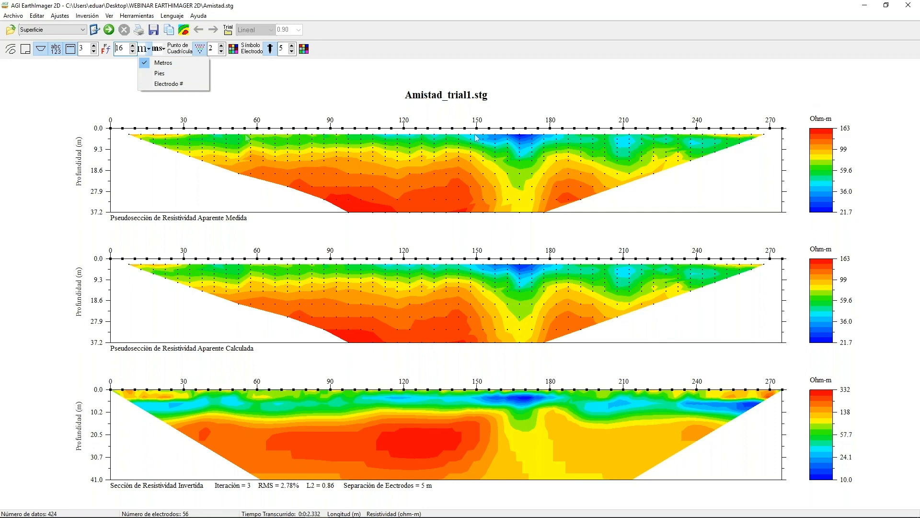
click(170, 73)
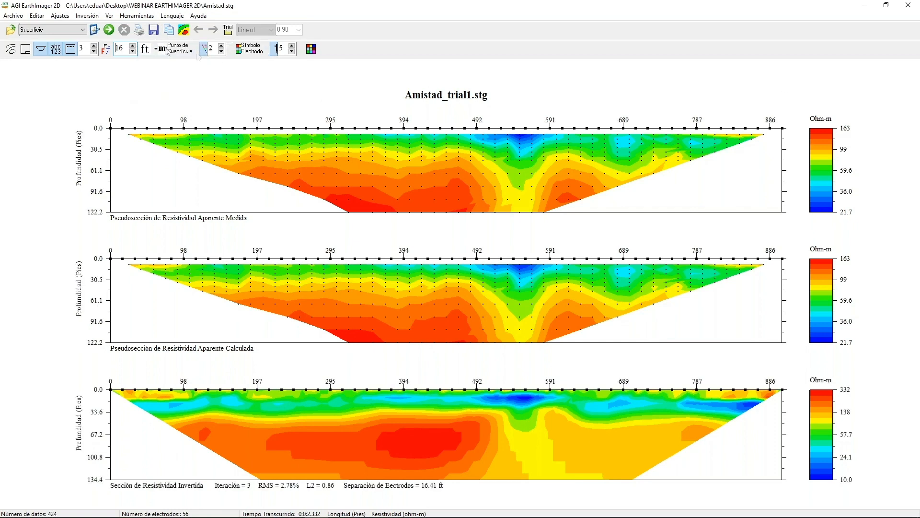
click(155, 49)
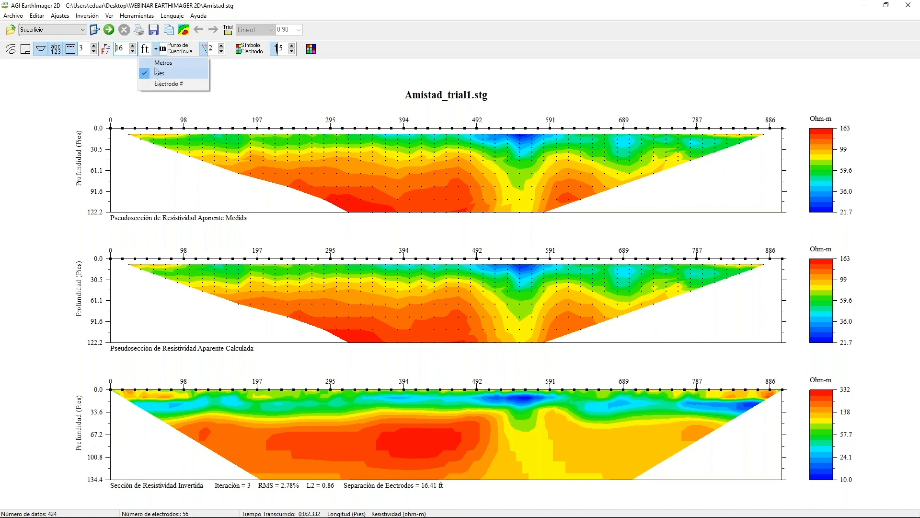
click(159, 86)
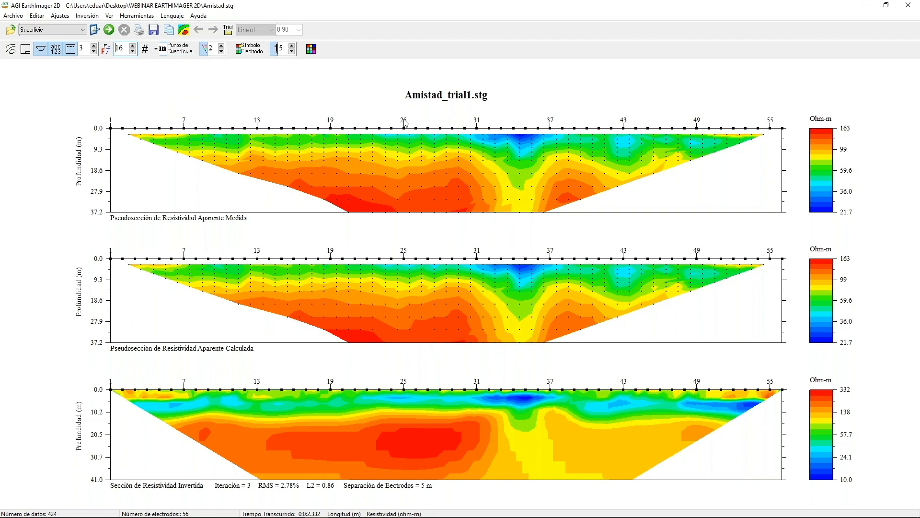
click(156, 49)
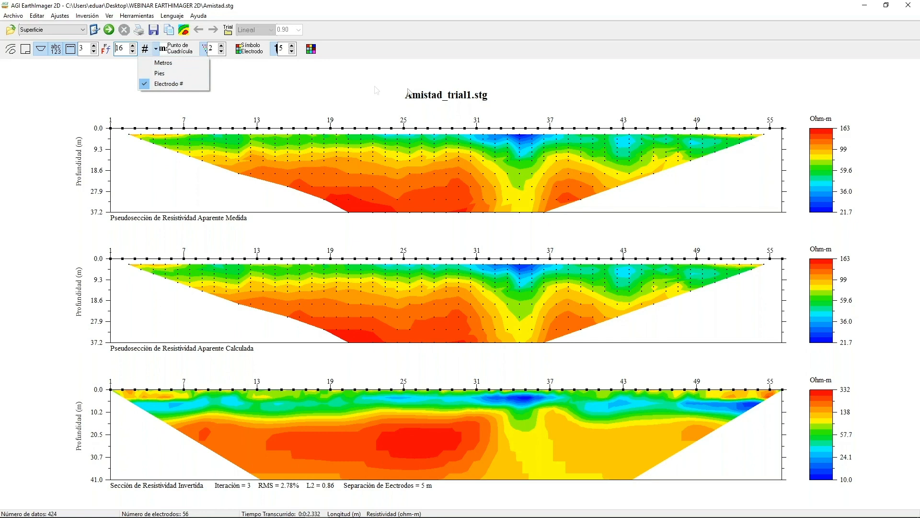
click(345, 91)
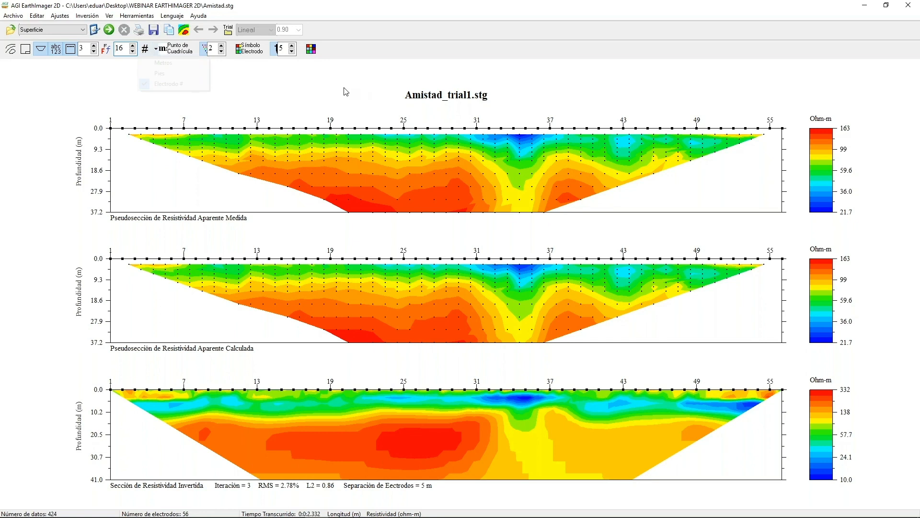
Enlarge the grid points to size 5 and the electrode symbols to size 12.
click(222, 46)
click(222, 46)
click(222, 46)
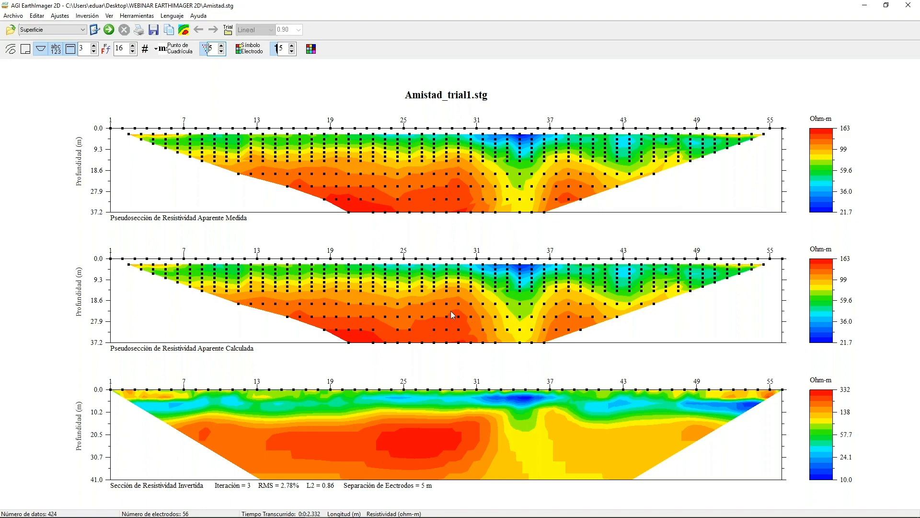
click(291, 46)
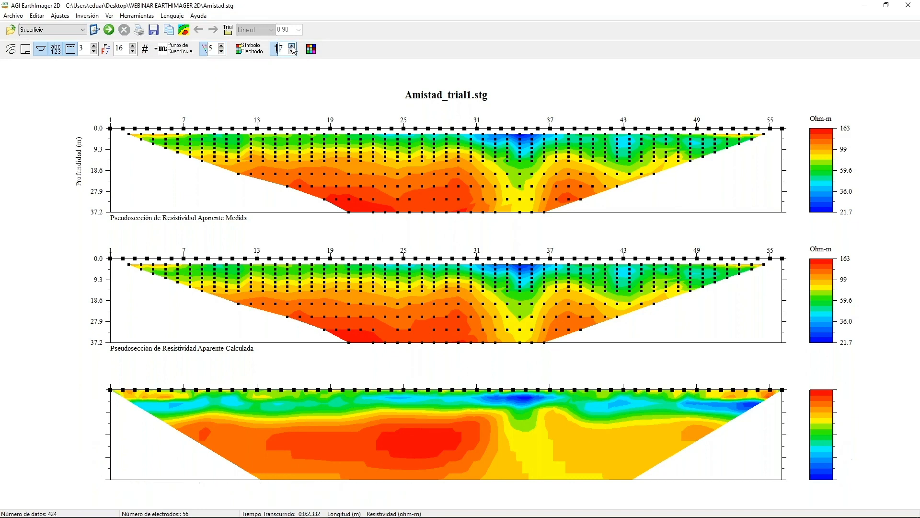
click(241, 55)
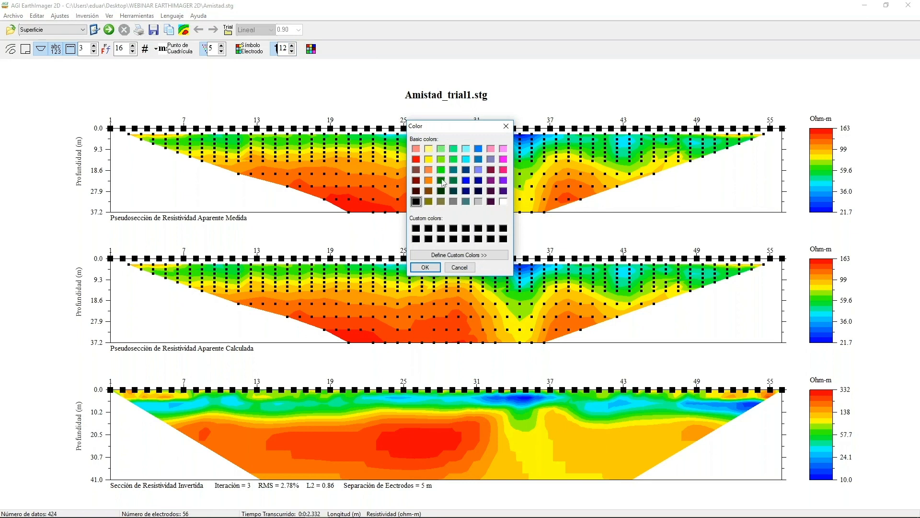
click(429, 169)
click(460, 267)
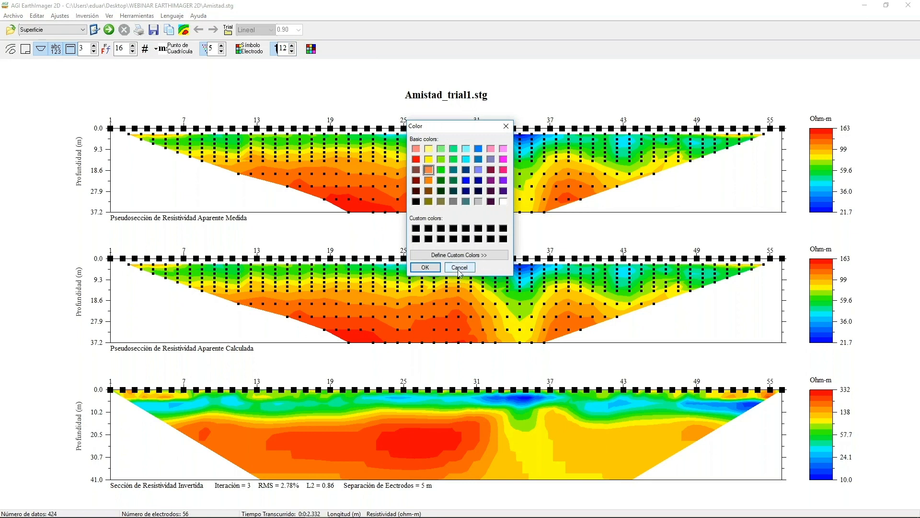
Colour the electrode symbols red using the basic colours.
click(311, 50)
click(416, 160)
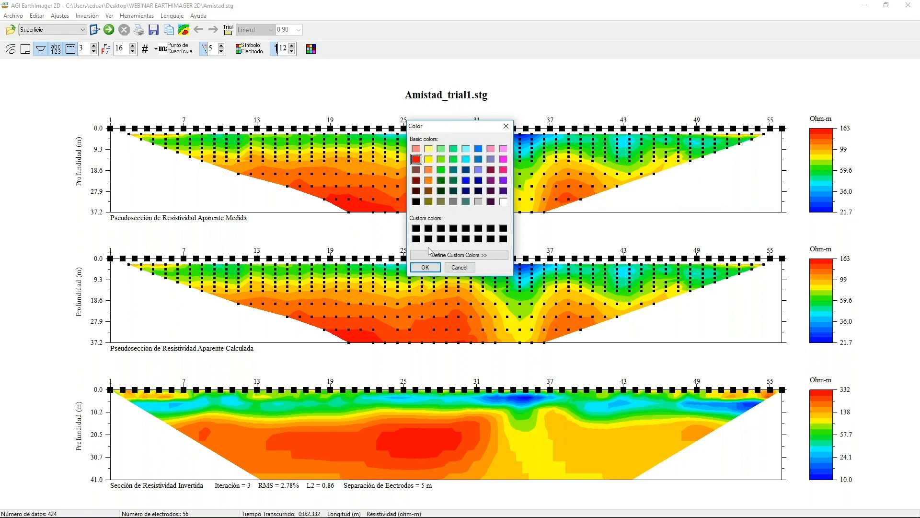
click(425, 267)
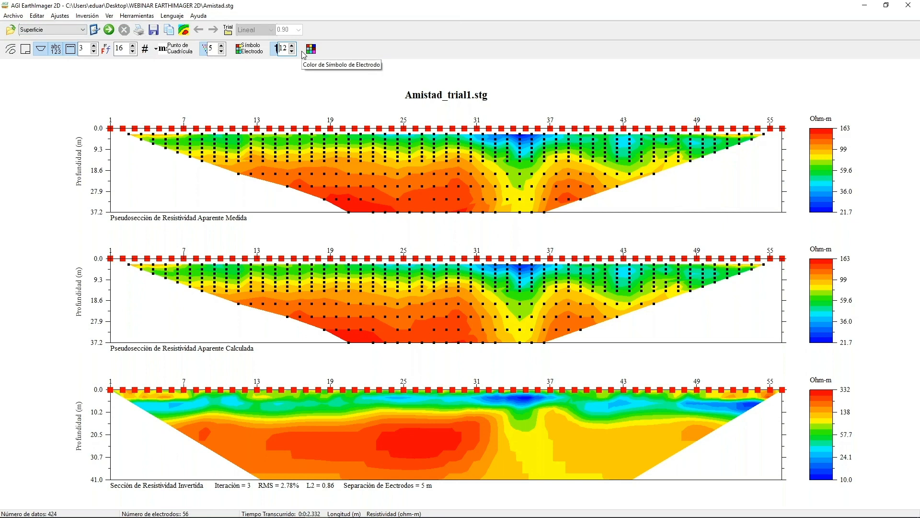
Reset EarthImager 2D from the current session and launch the program again from the desktop.
click(7, 17)
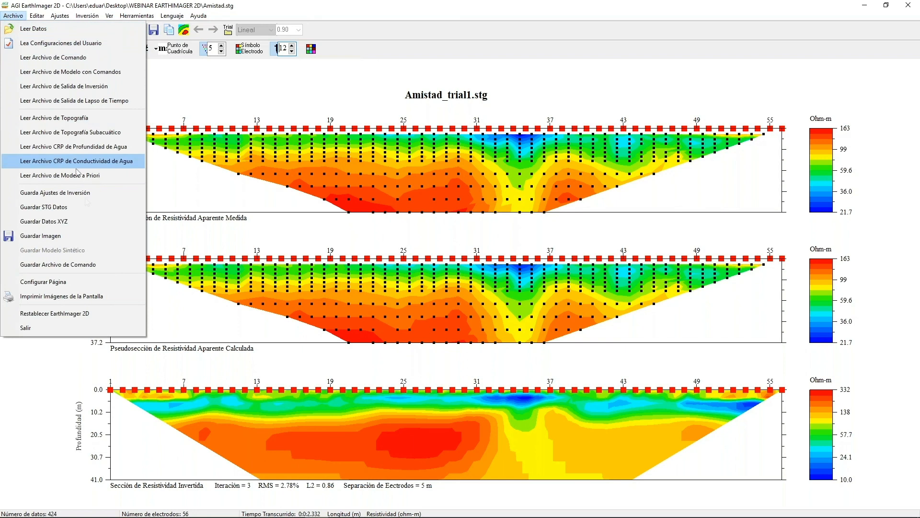
click(100, 313)
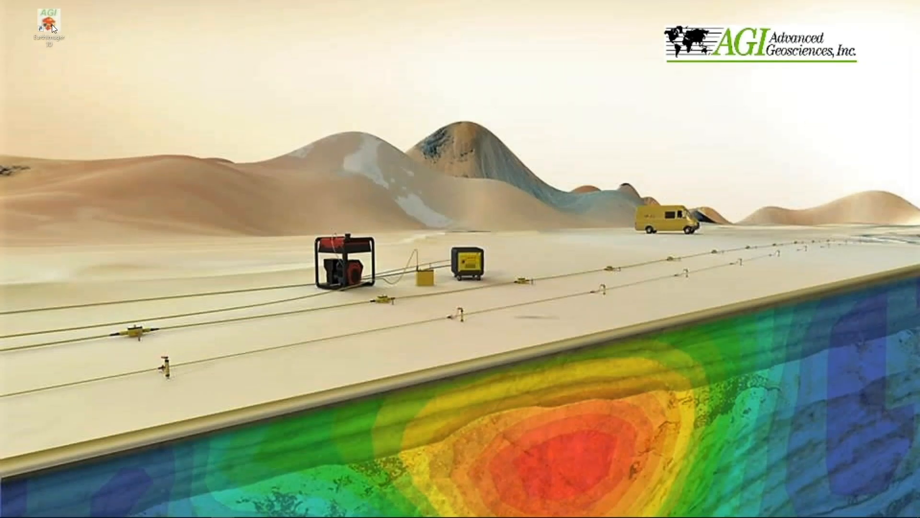
double_click(53, 25)
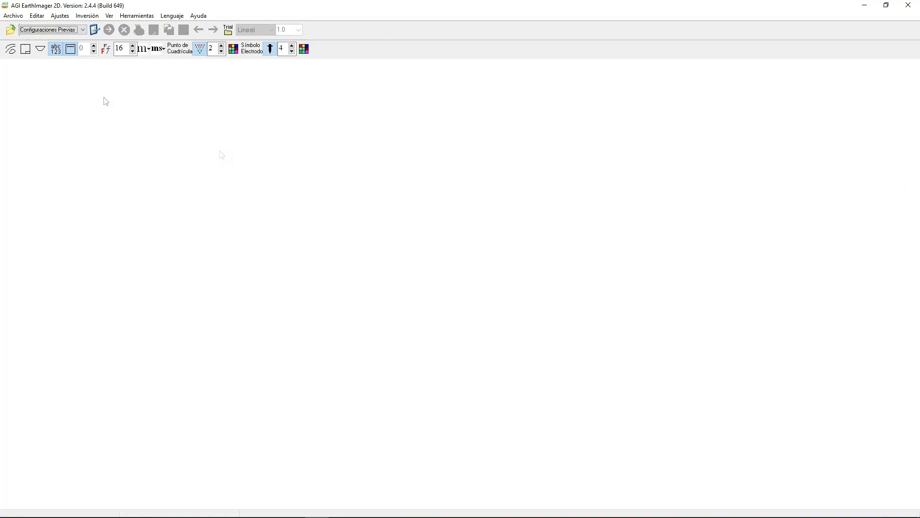
Check the available survey presets and reset EarthImager 2D to its defaults.
click(60, 30)
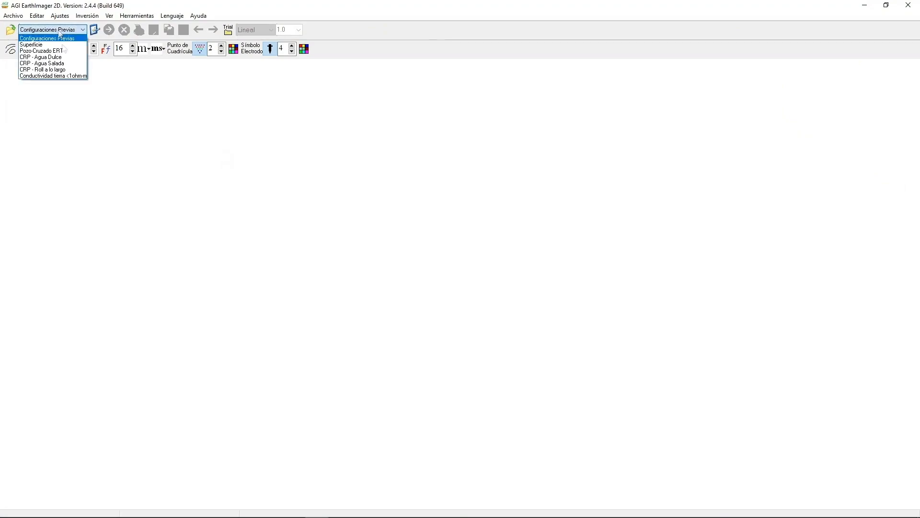
click(95, 137)
click(16, 16)
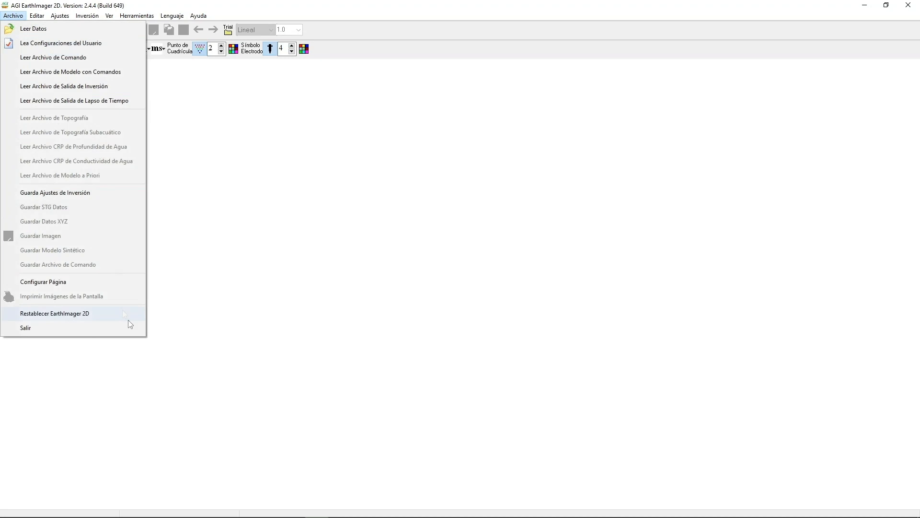
click(99, 314)
Choose the Superficie preset and load the data file Amistad.stg.
click(38, 30)
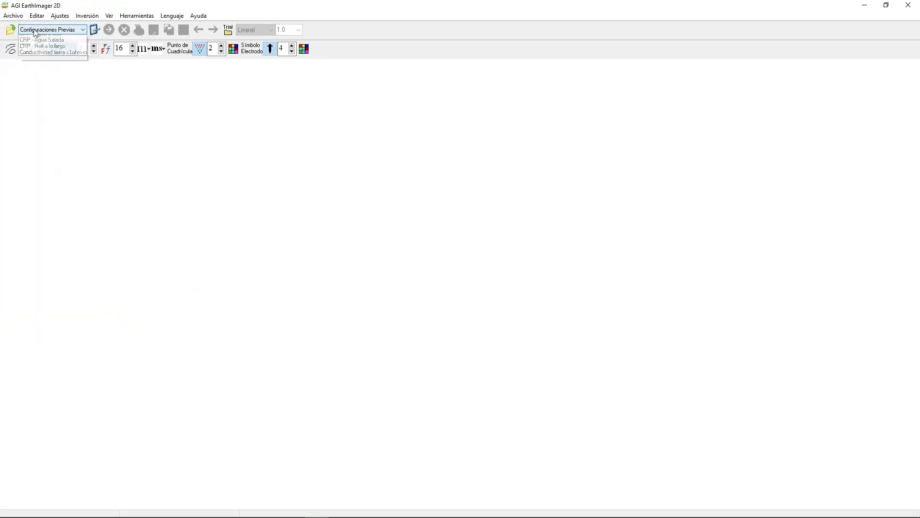
click(43, 44)
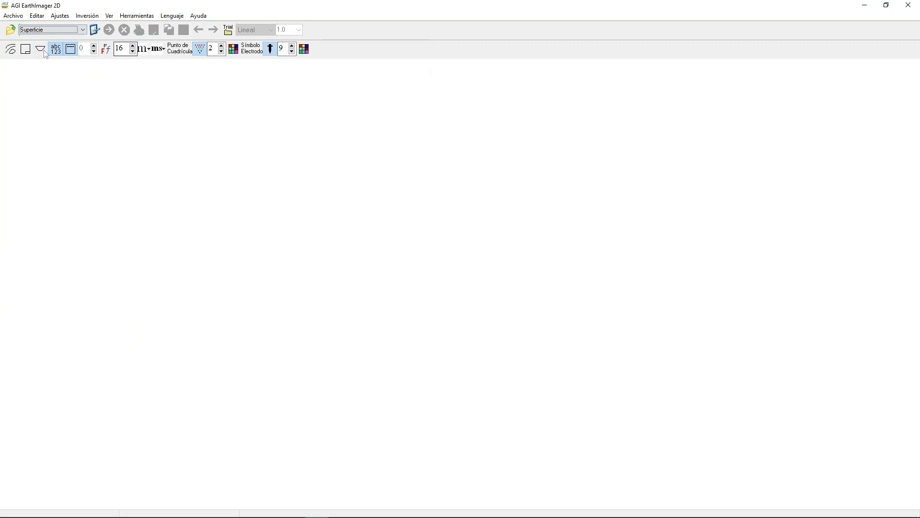
click(10, 29)
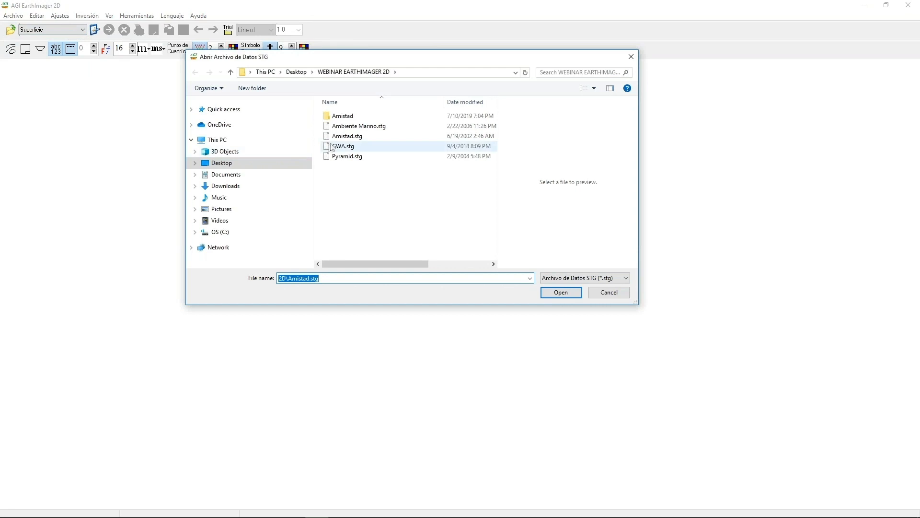
double_click(347, 136)
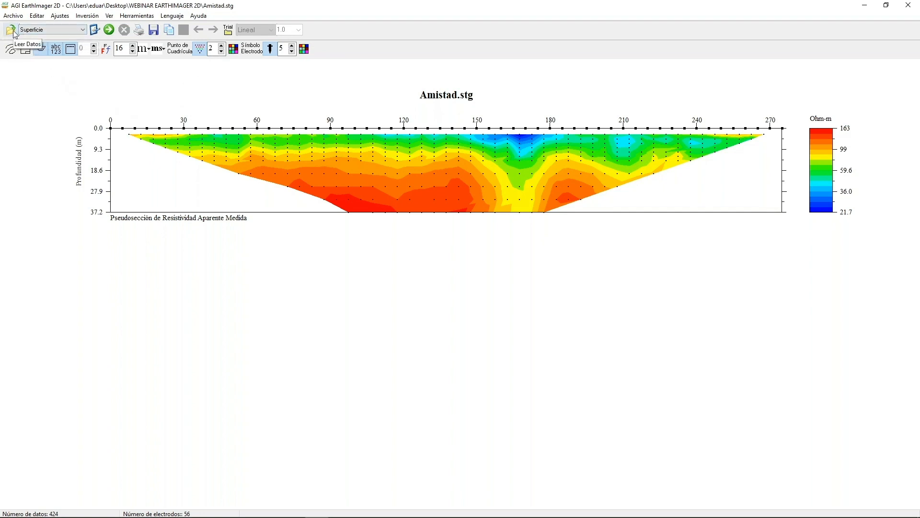
Switch the survey preset to Configuraciones Previas, and set it back to Superficie.
click(34, 32)
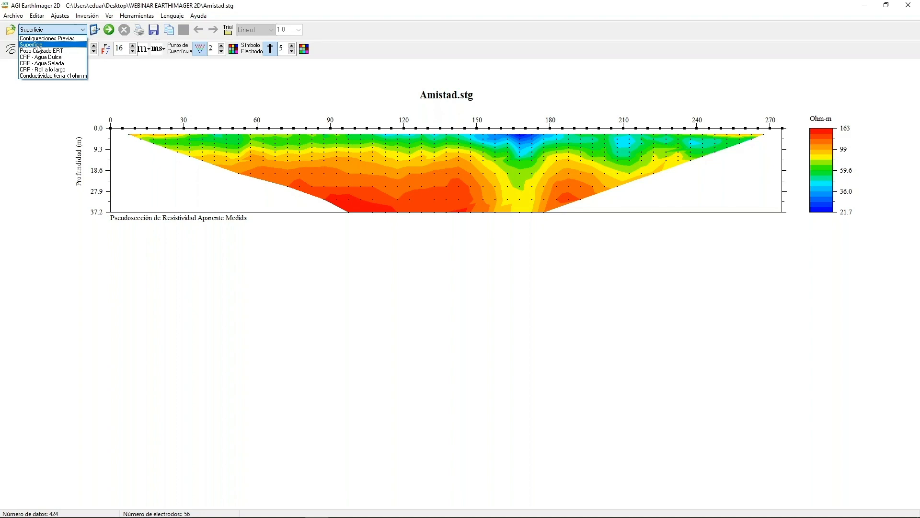
click(42, 39)
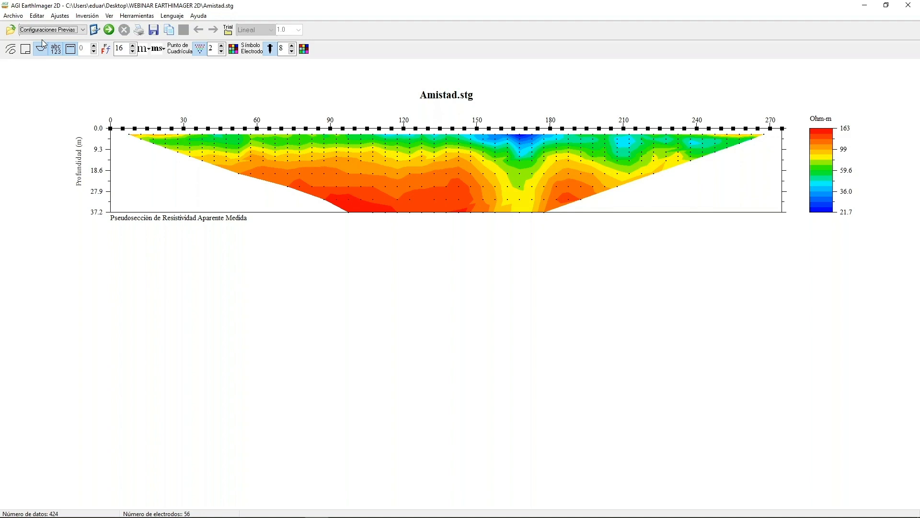
click(82, 30)
Examine the Superficie preset's initial, forward model, resistivity inversion, IP, topography and CRP settings, leaving them unmodified.
click(94, 30)
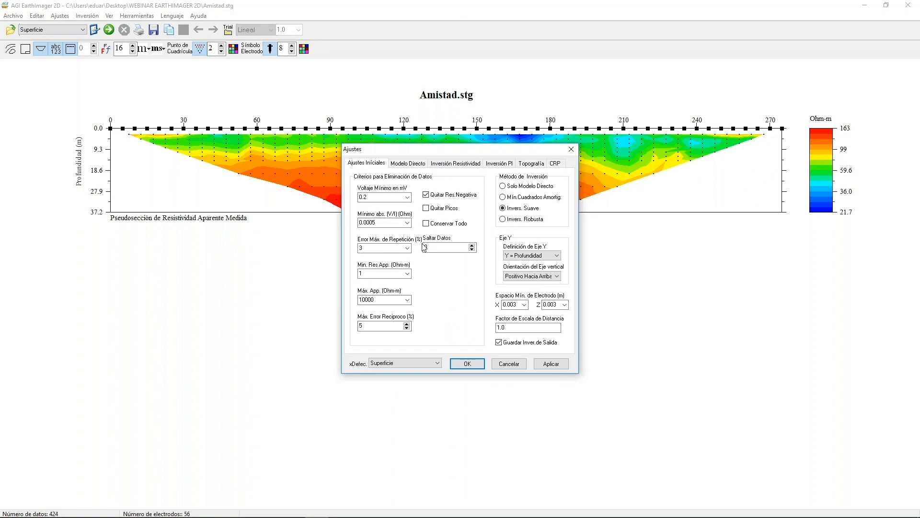
click(415, 164)
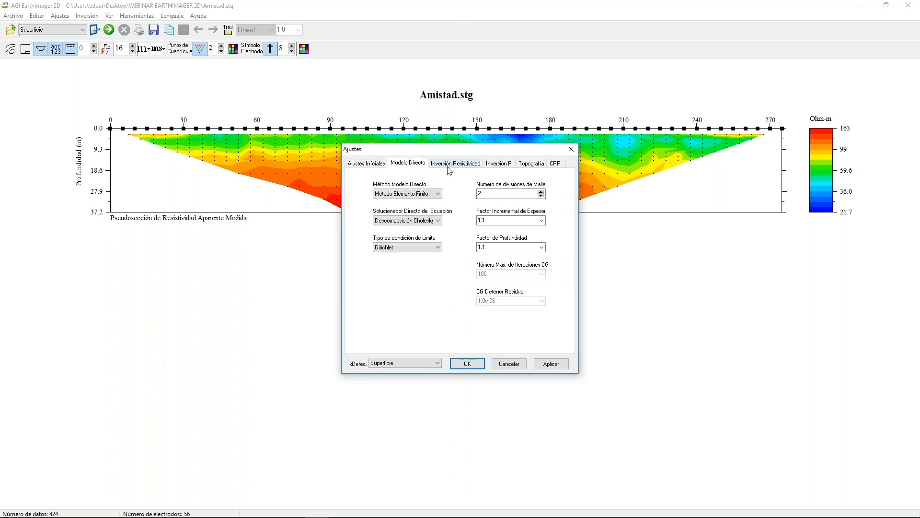
click(449, 167)
click(497, 165)
click(556, 165)
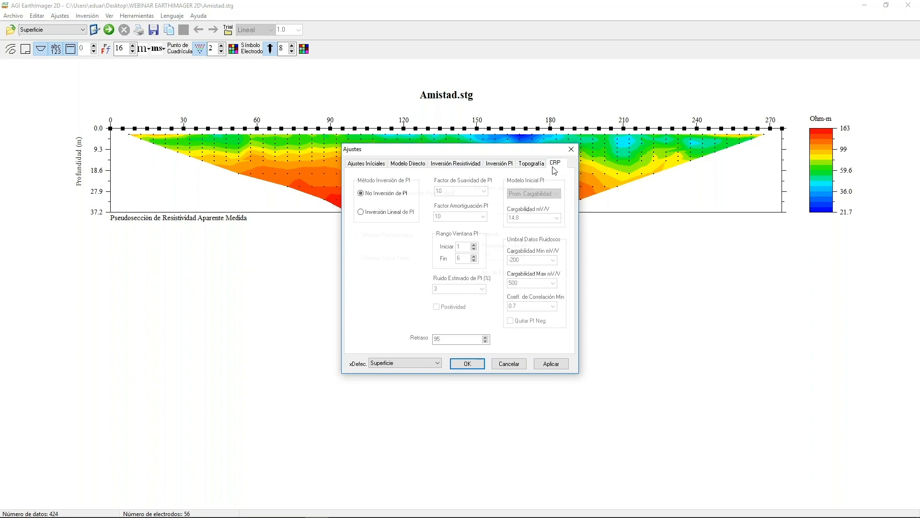
click(541, 165)
click(500, 167)
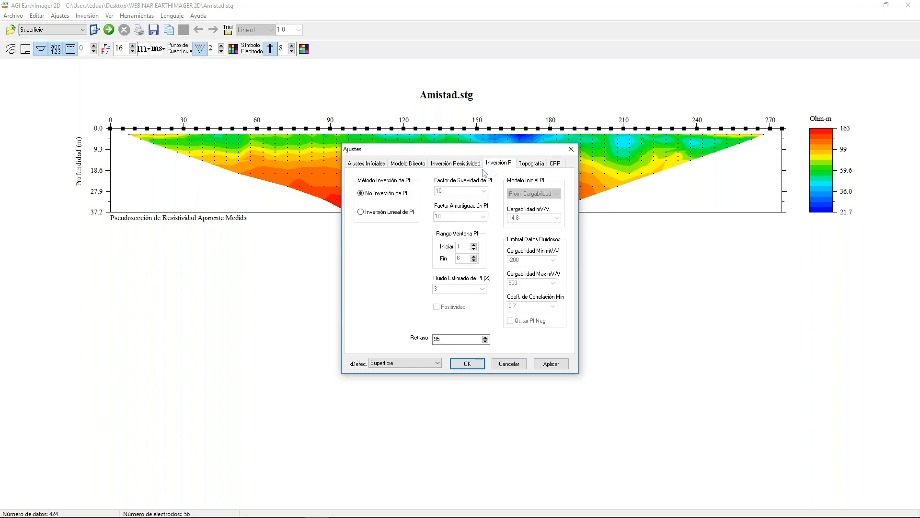
click(473, 167)
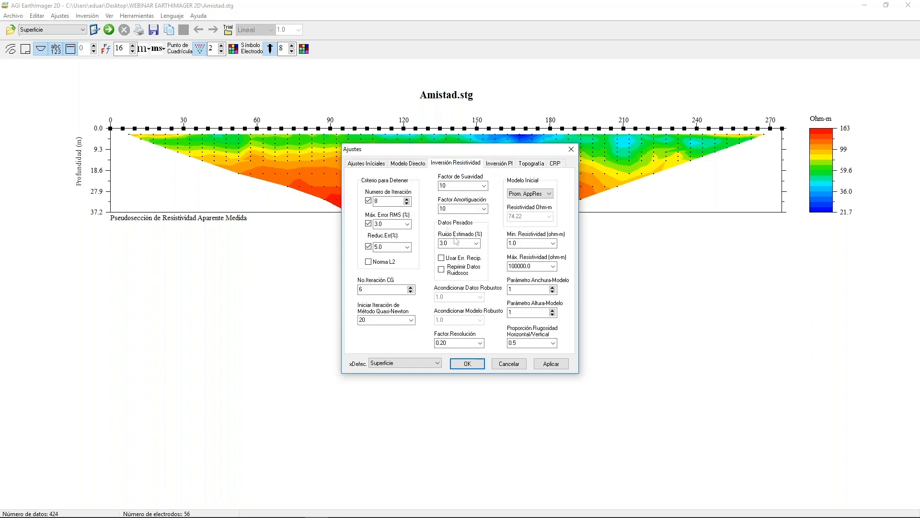
click(415, 165)
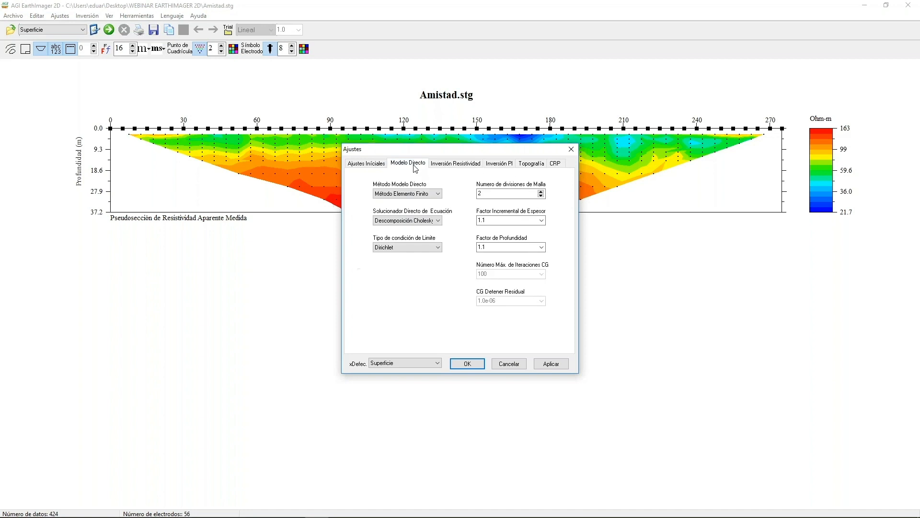
click(380, 168)
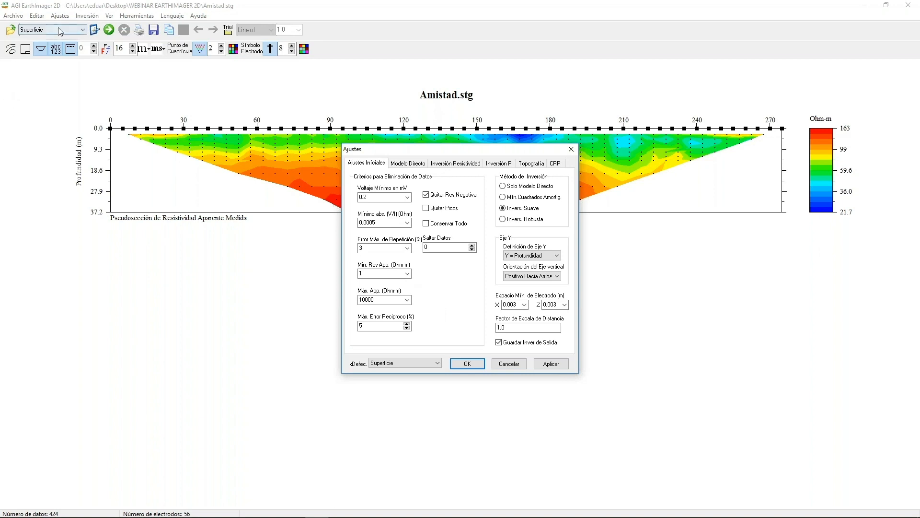
click(509, 364)
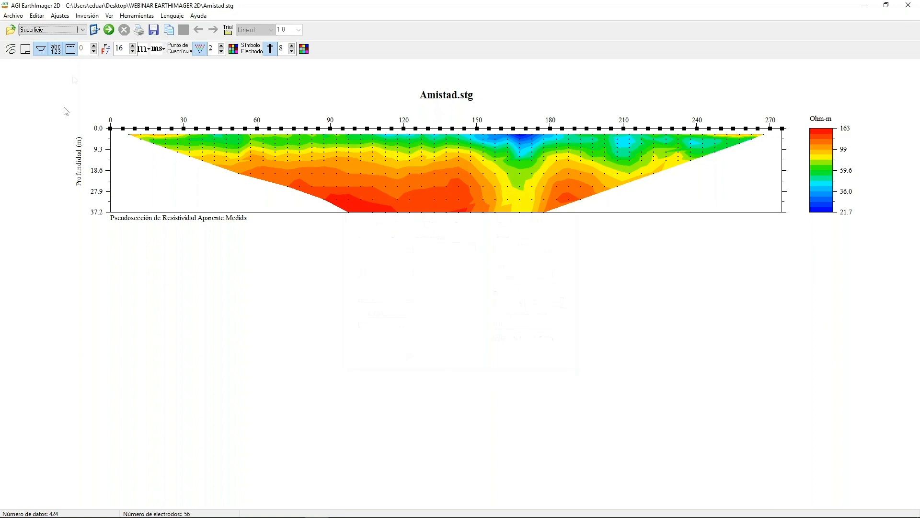
Check the list of survey presets and the Superficie preset's initial settings, leaving them unmodified.
click(82, 30)
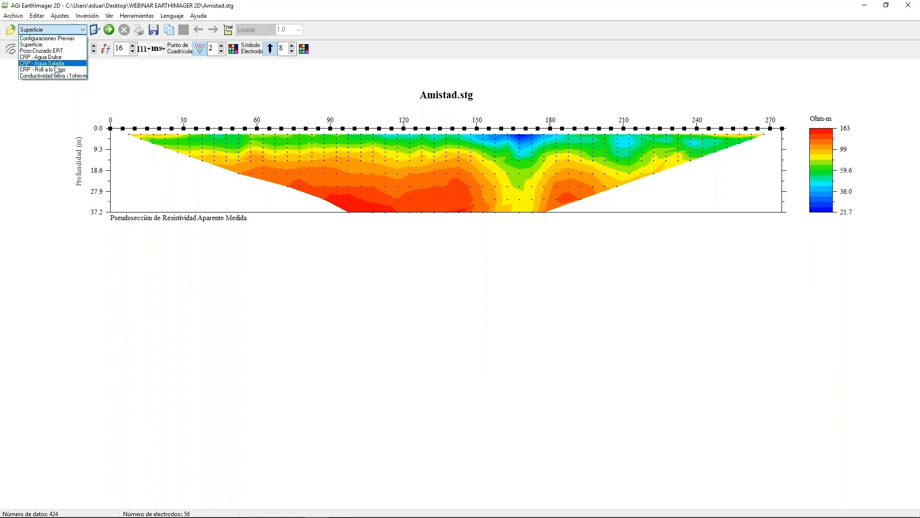
click(93, 31)
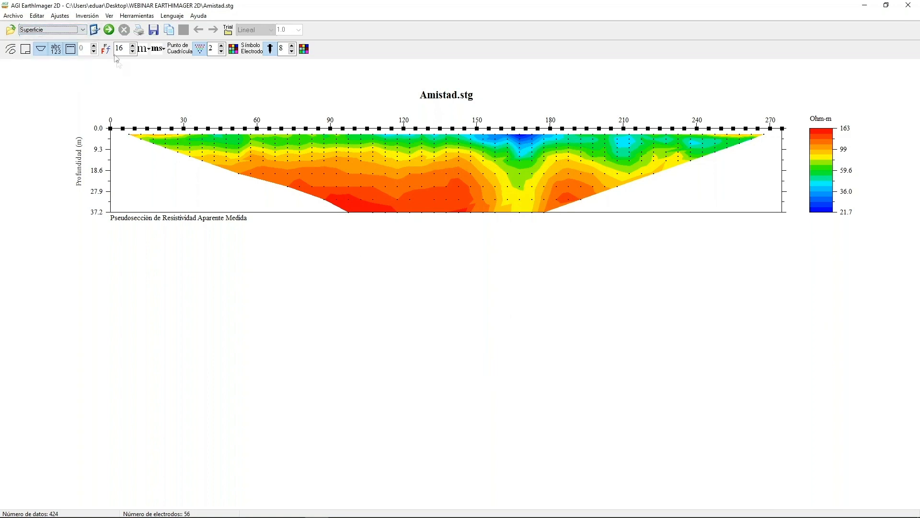
click(96, 32)
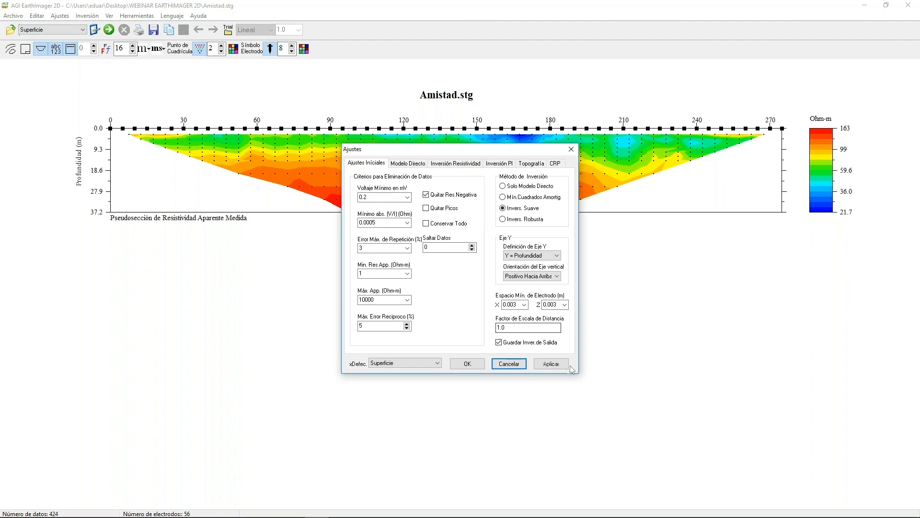
click(522, 367)
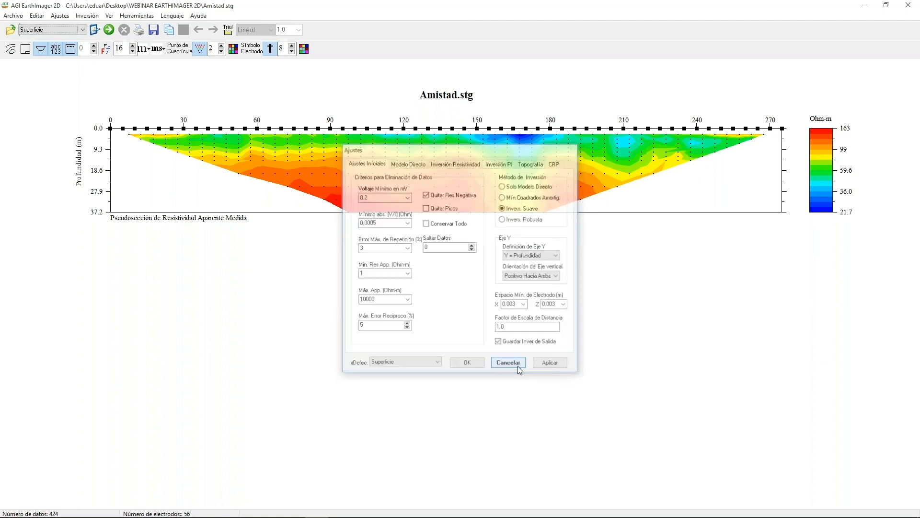
Select the Pozo-Cruzado ERT preset and examine its initial data-removal criteria without changing them.
click(85, 30)
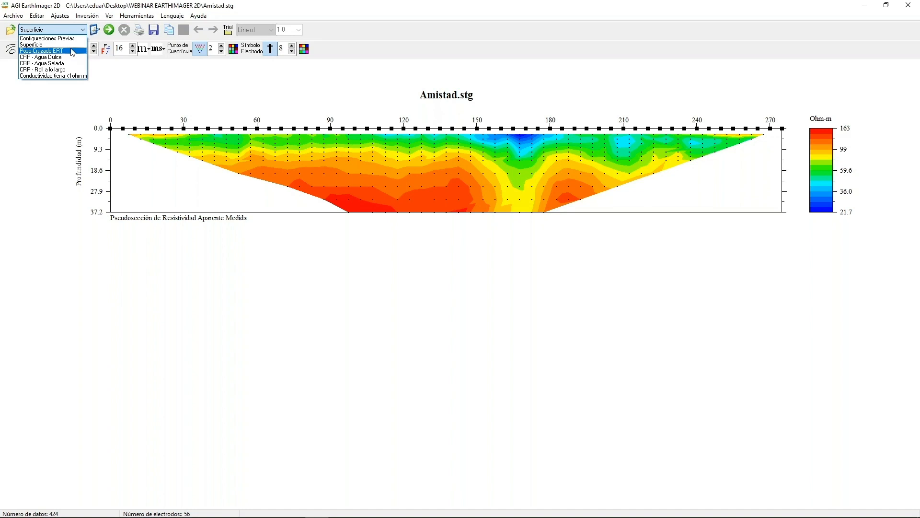
click(72, 51)
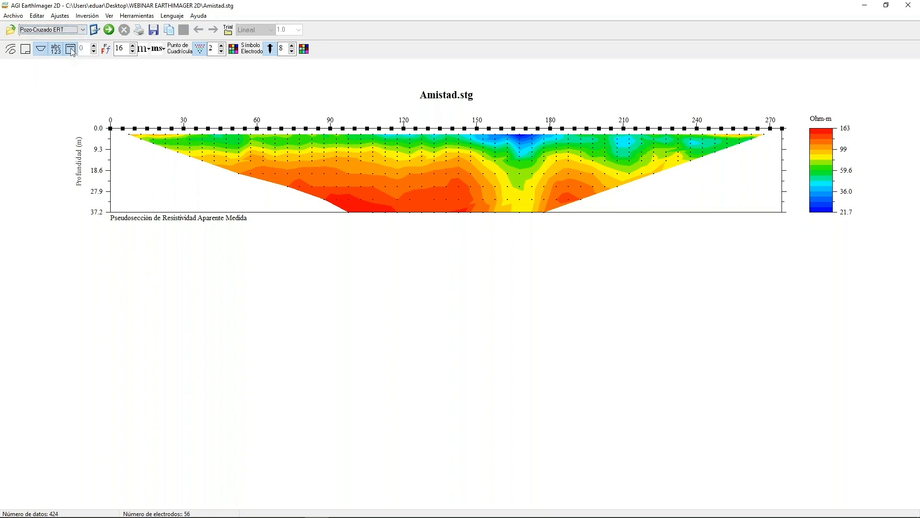
click(95, 32)
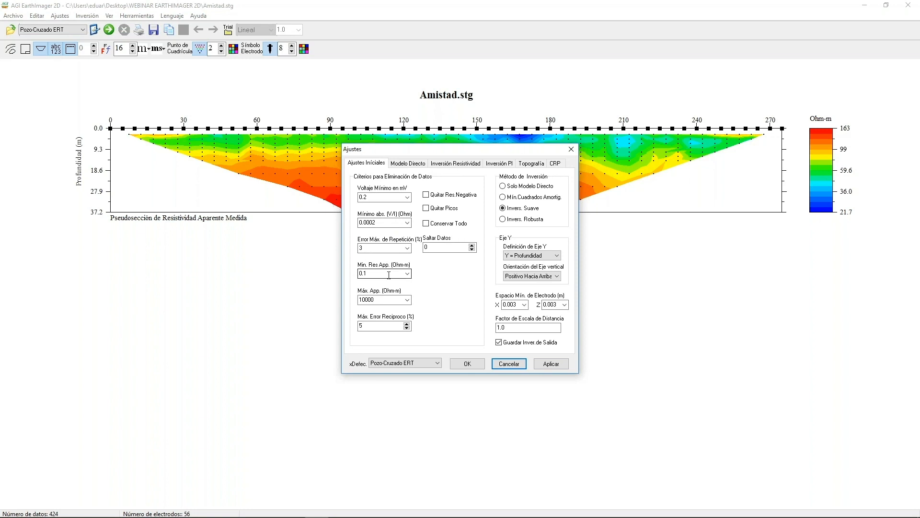
click(508, 364)
Select the Conductividad tierra <1ohm-m preset and examine its initial settings without changing them.
click(82, 30)
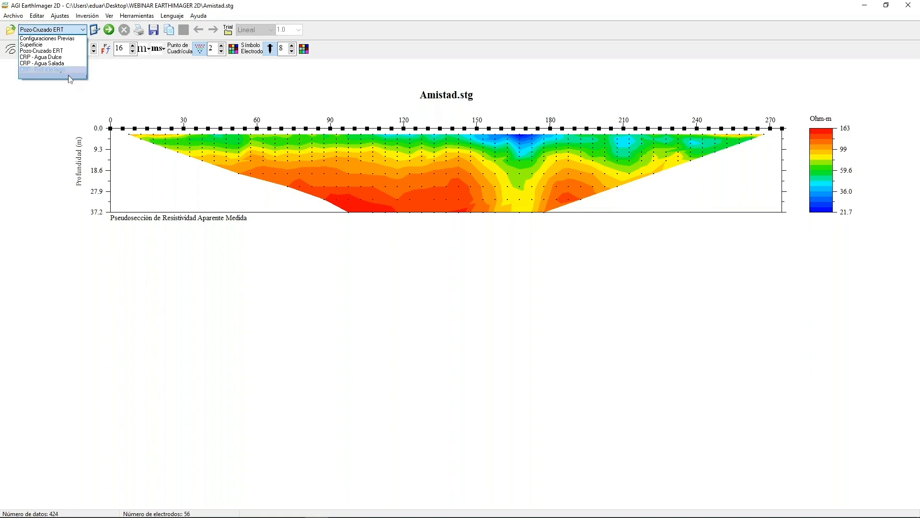
click(70, 76)
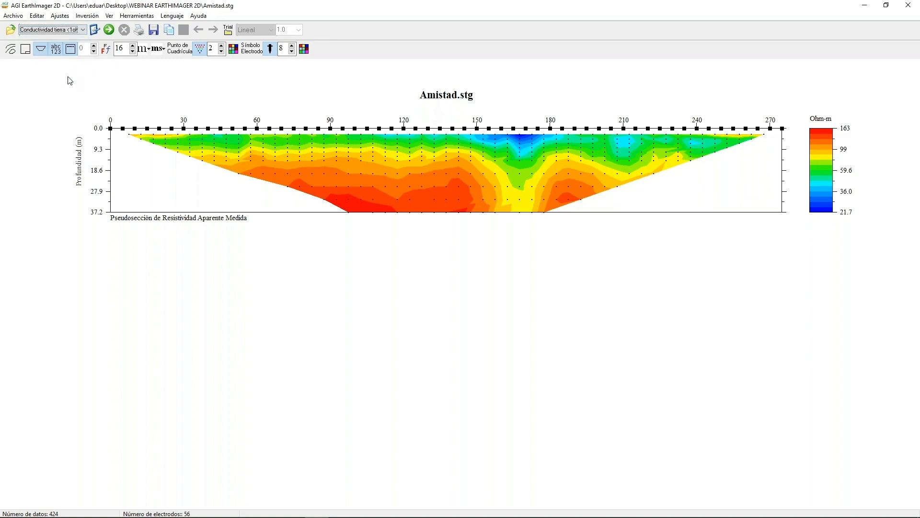
click(96, 29)
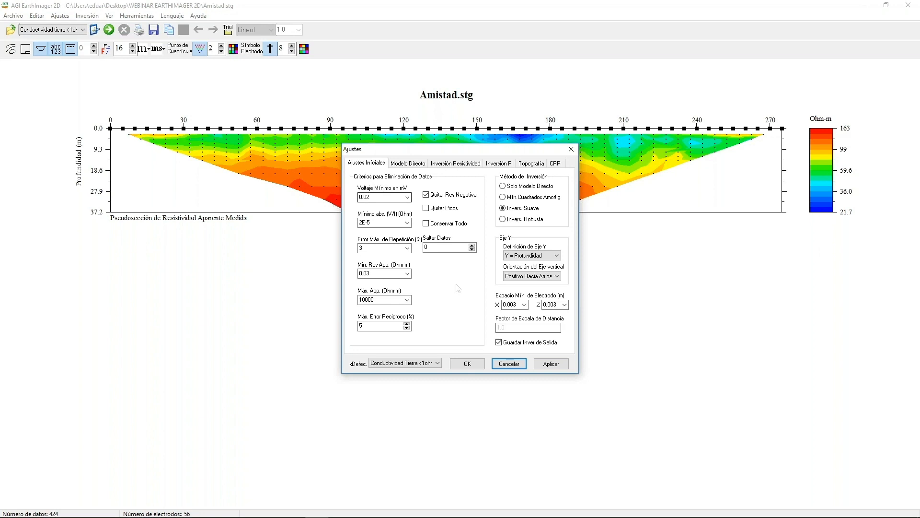
click(512, 365)
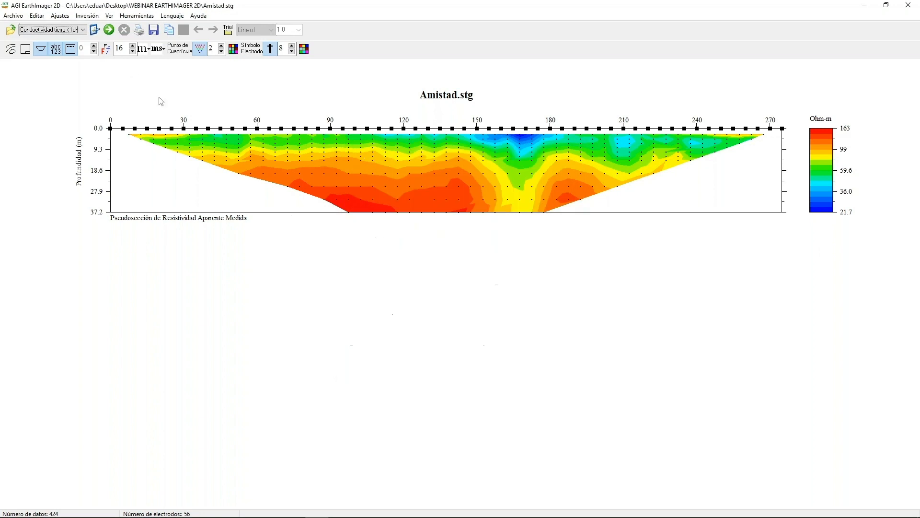
Return to the Superficie preset and review its initial data-removal criteria for comparison.
click(83, 30)
click(86, 38)
click(95, 30)
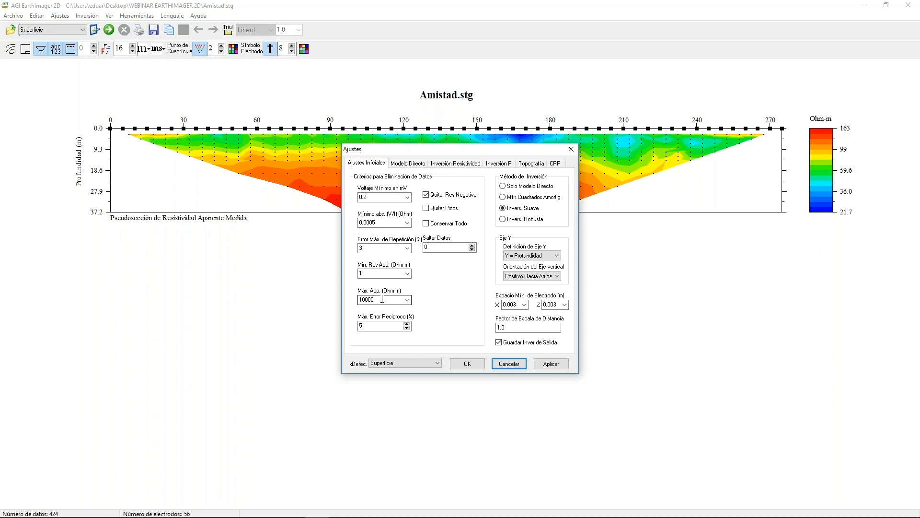
click(508, 363)
Select the Conductividad tierra <1ohm-m preset again and examine its minimum apparent resistivity, discarding any changes.
click(82, 30)
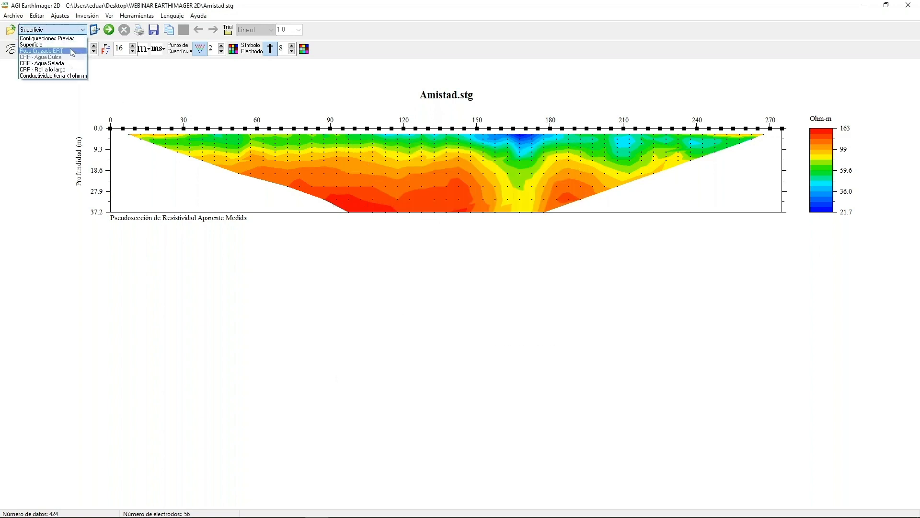
click(69, 75)
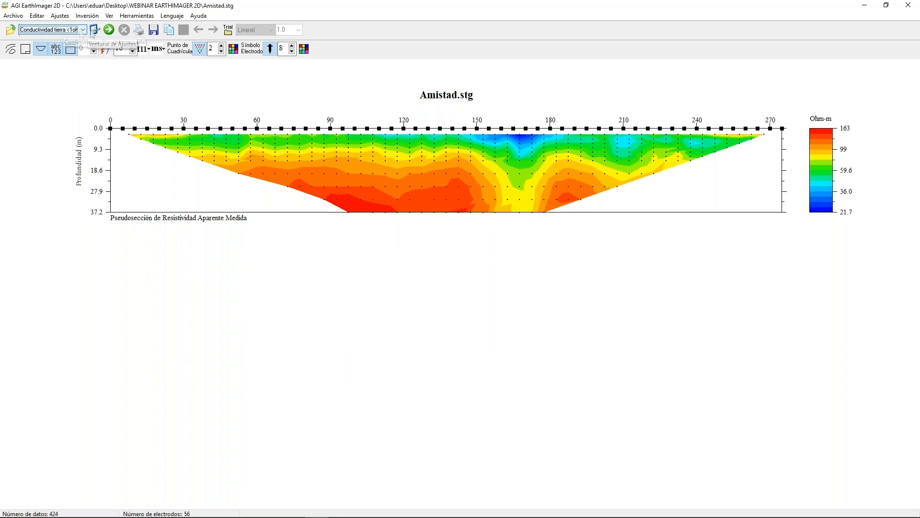
click(94, 30)
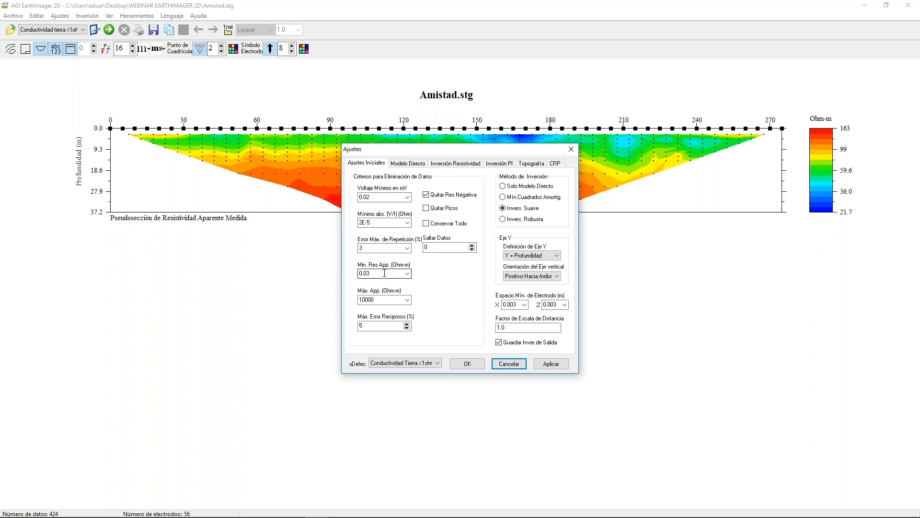
click(508, 365)
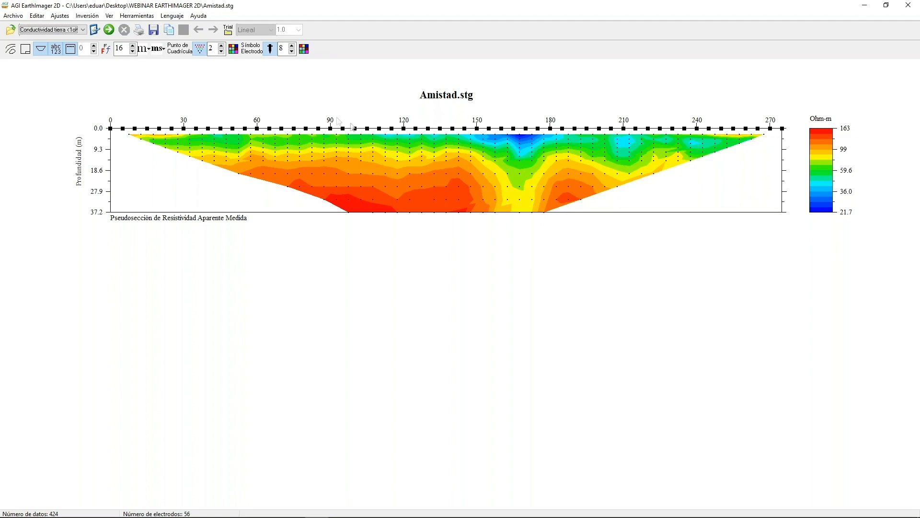
click(95, 29)
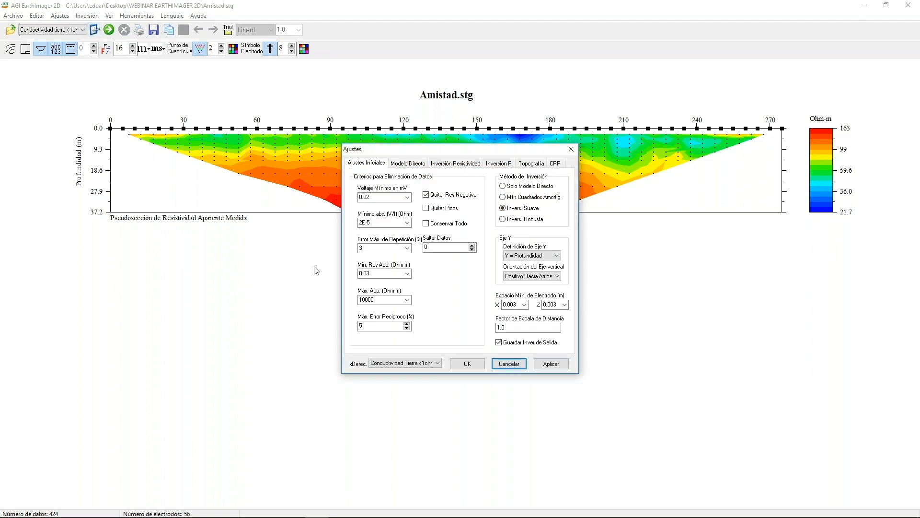
click(371, 274)
click(508, 363)
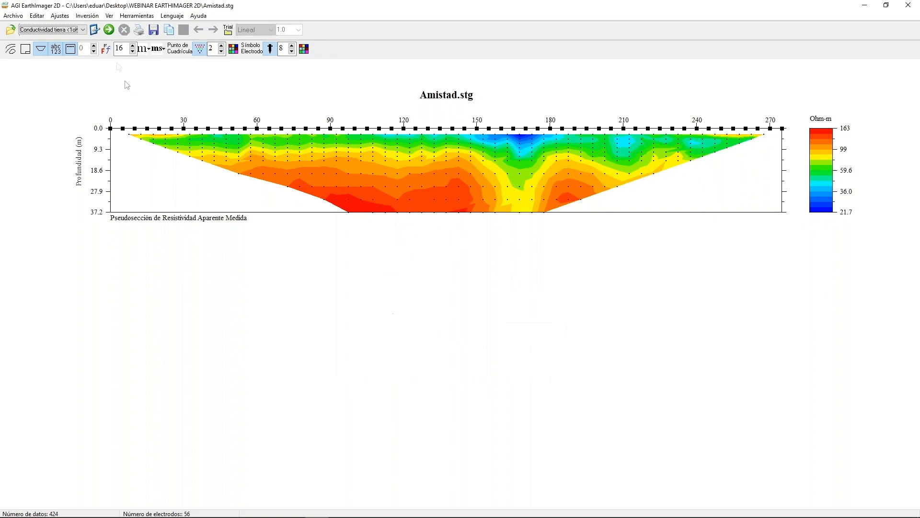
Set the survey preset back to Superficie and check the values offered for minimum apparent resistivity, leaving it unmodified.
click(84, 29)
click(77, 39)
click(94, 30)
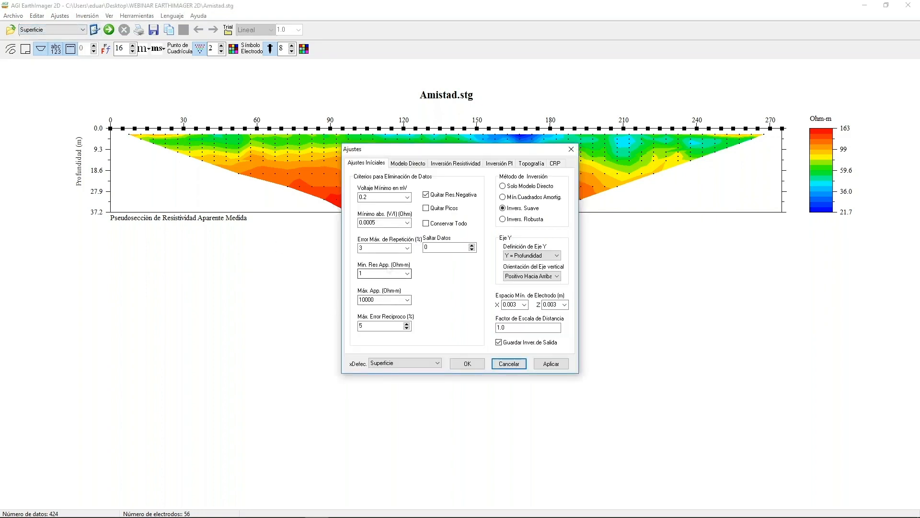
click(407, 274)
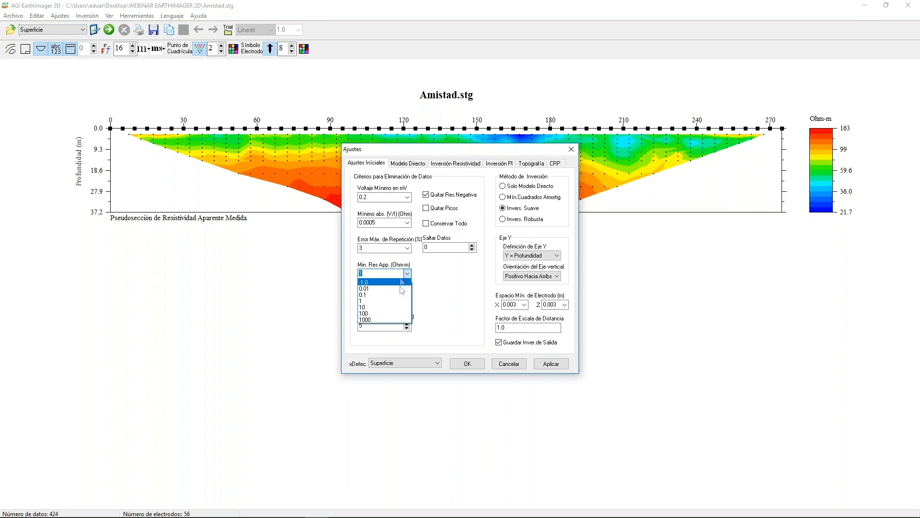
click(442, 297)
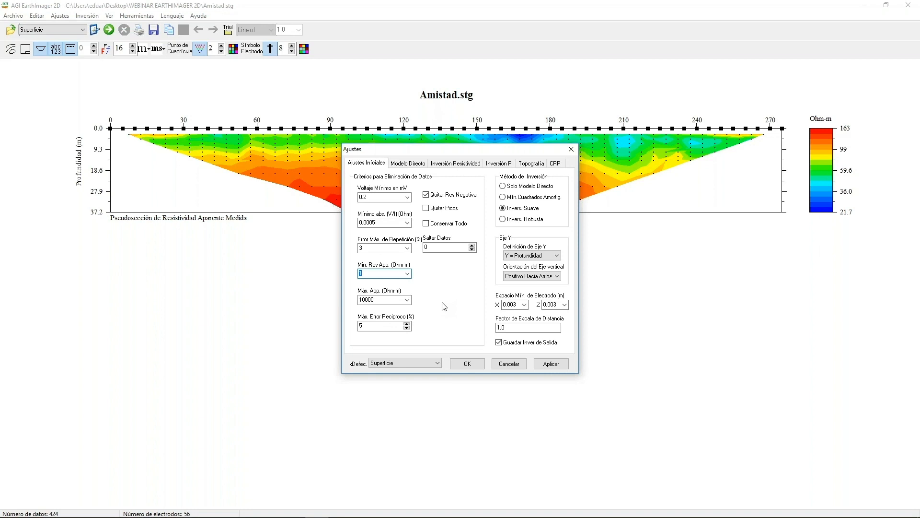
click(509, 363)
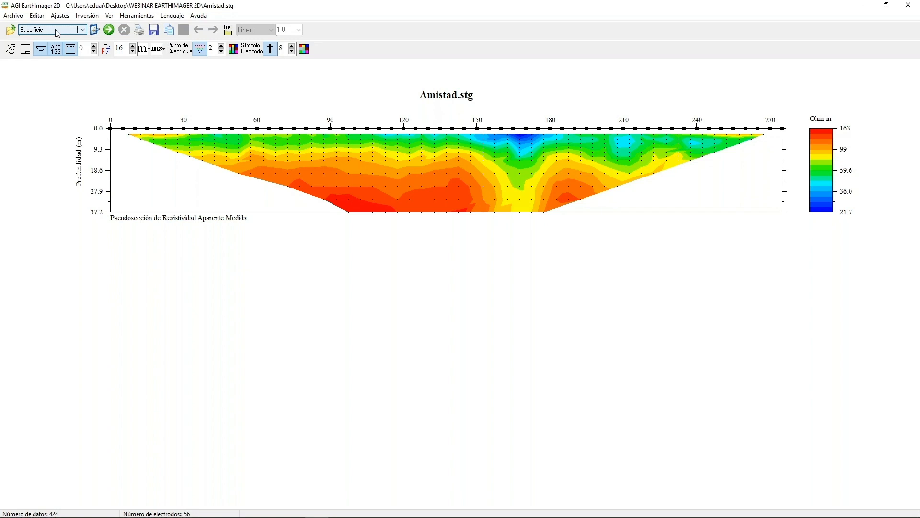
Review the Superficie initial settings and the available presets once more, keeping Superficie selected.
click(94, 30)
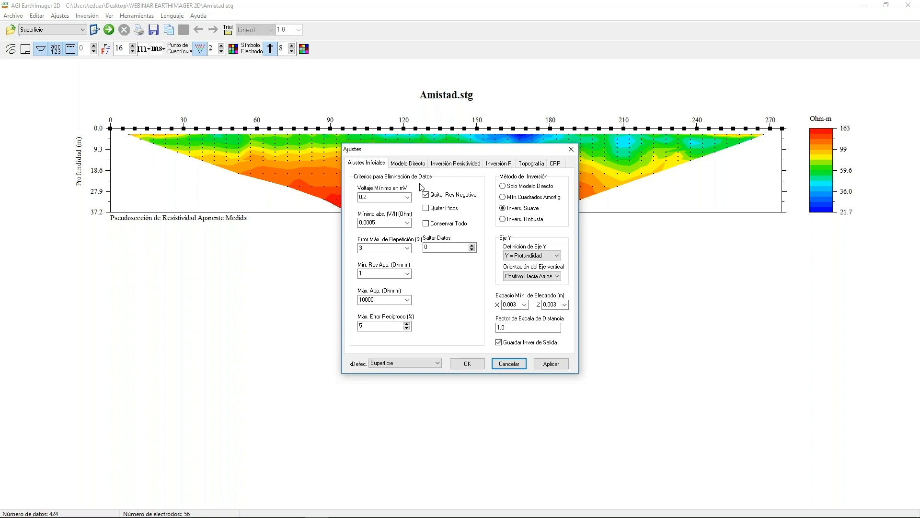
click(508, 363)
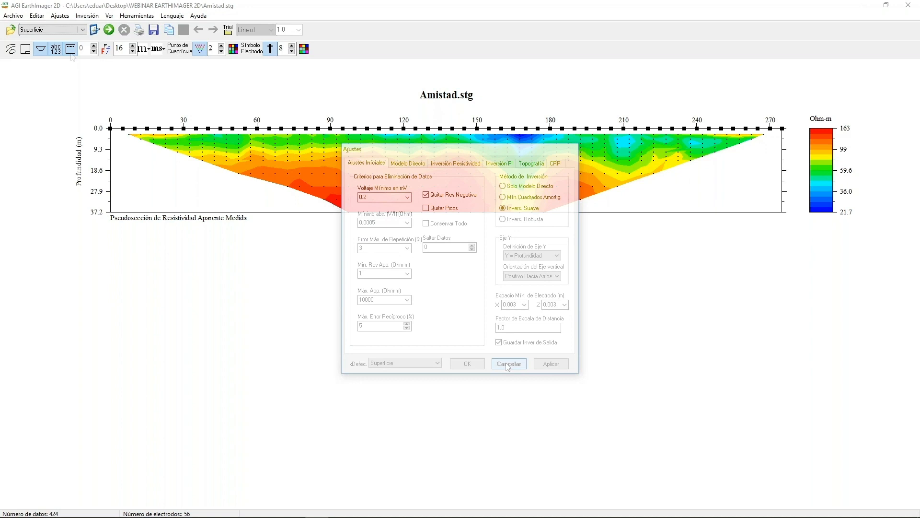
click(58, 30)
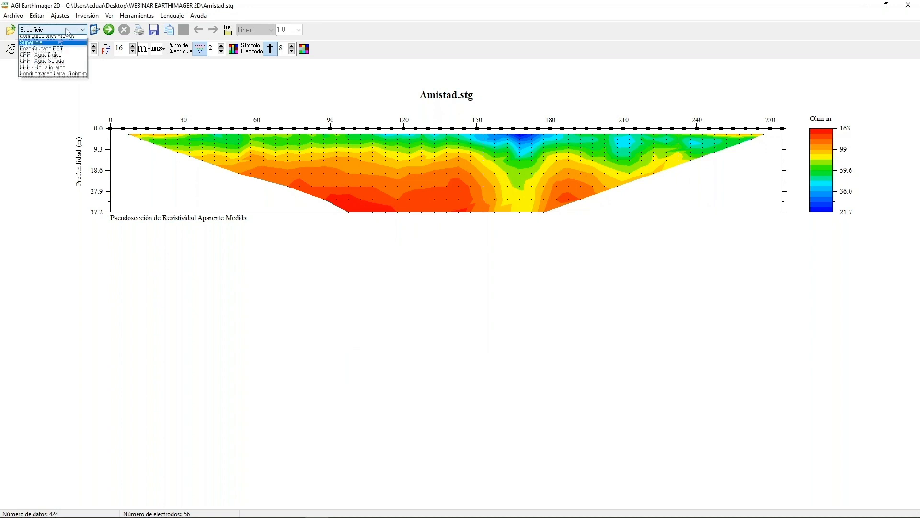
click(53, 106)
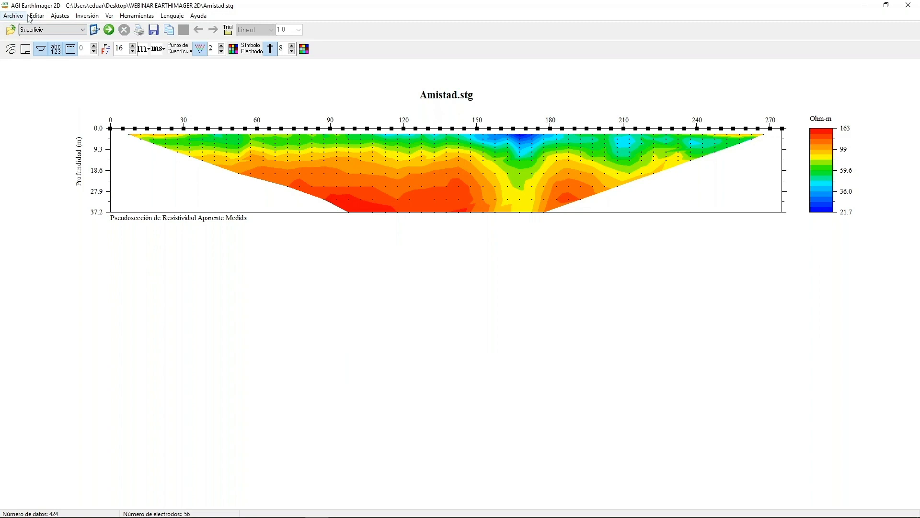
Run the inversion with the Superficie preset, and reload the original data file Amistad.stg.
click(109, 30)
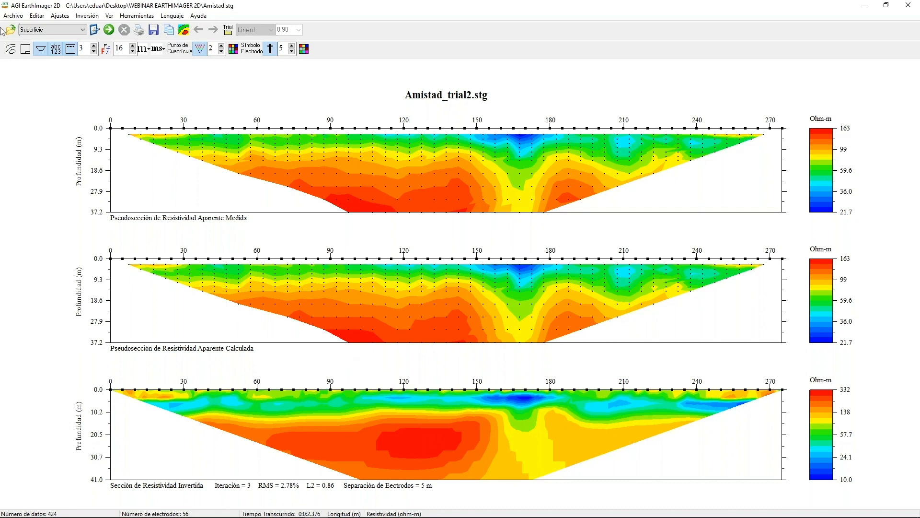
click(13, 18)
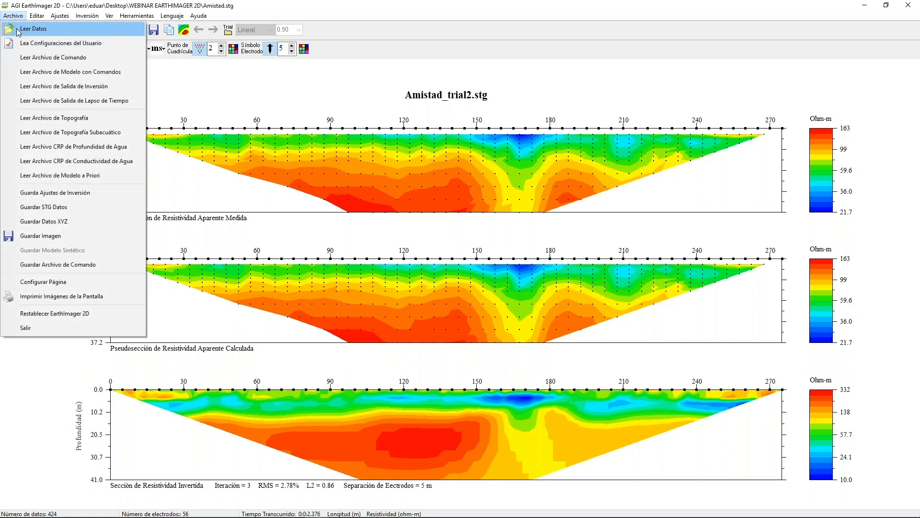
click(18, 29)
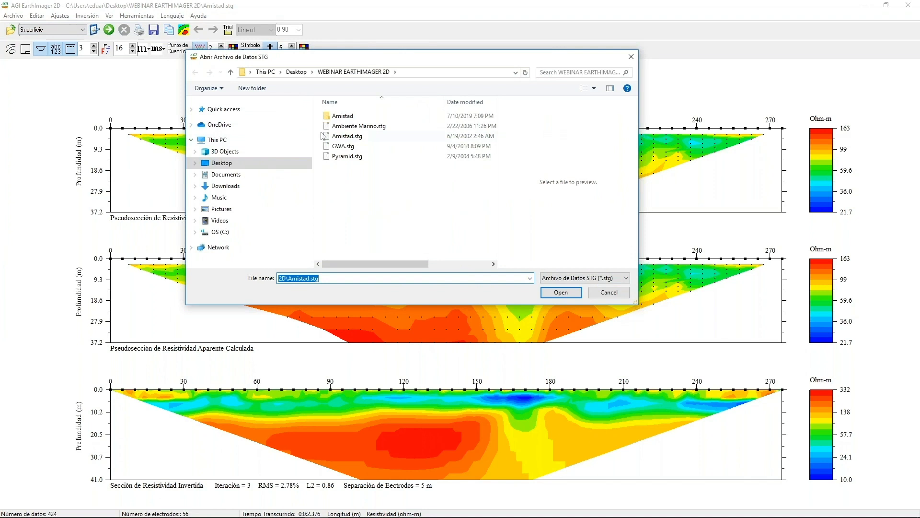
click(330, 137)
click(545, 293)
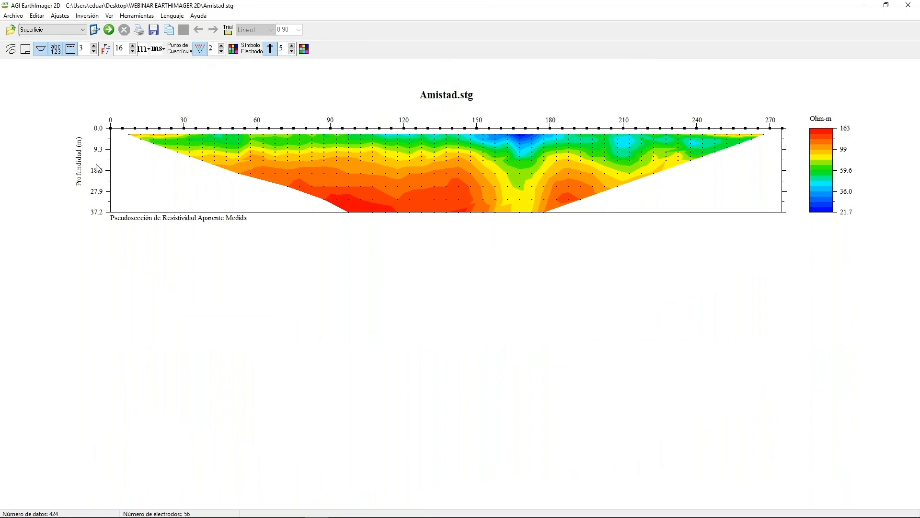
Open the surface apparent resistivity data for editing and inspect the electrodes used by three points in the row near 18.6 m depth.
click(37, 18)
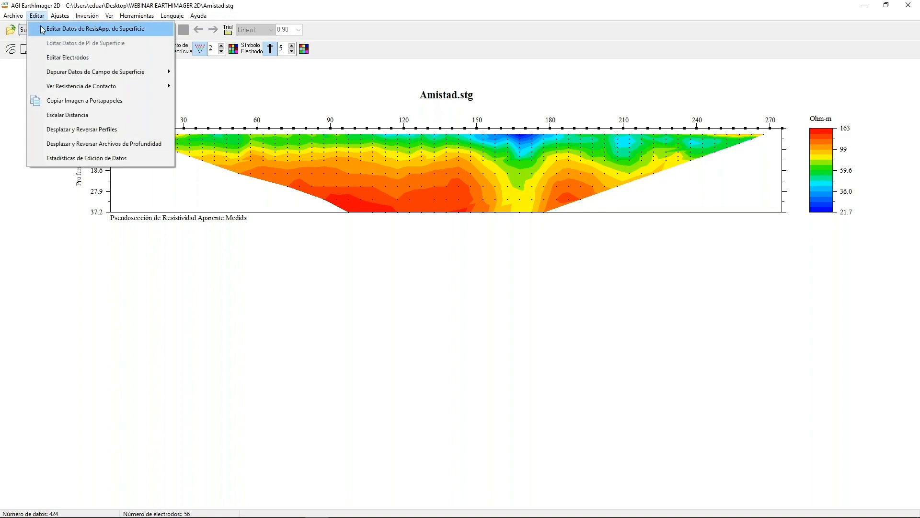
click(42, 30)
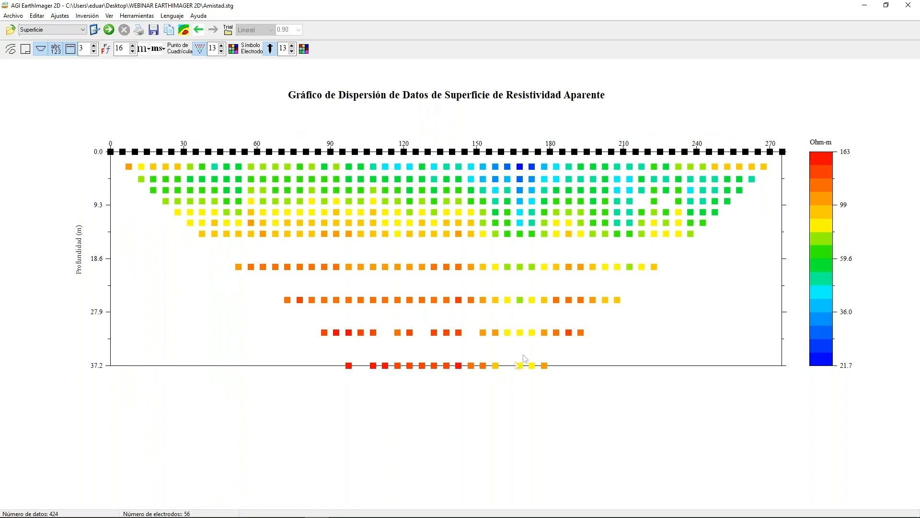
click(470, 267)
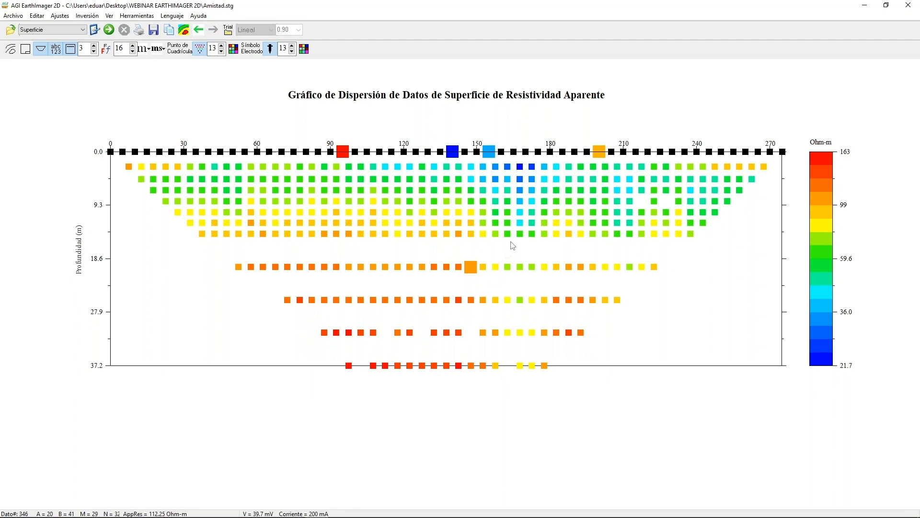
click(446, 270)
click(423, 268)
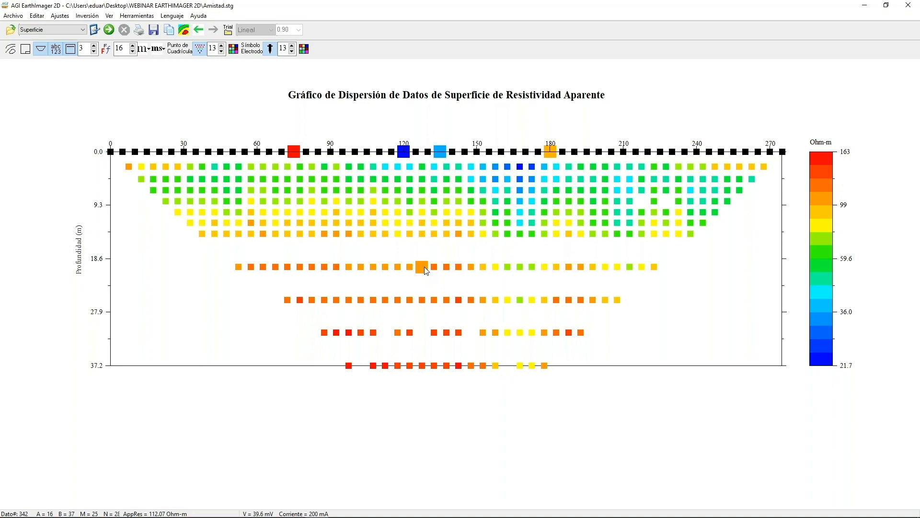
Open the electrode editor and remove the data from electrodes 1 and 2.
click(424, 267)
click(421, 269)
click(37, 15)
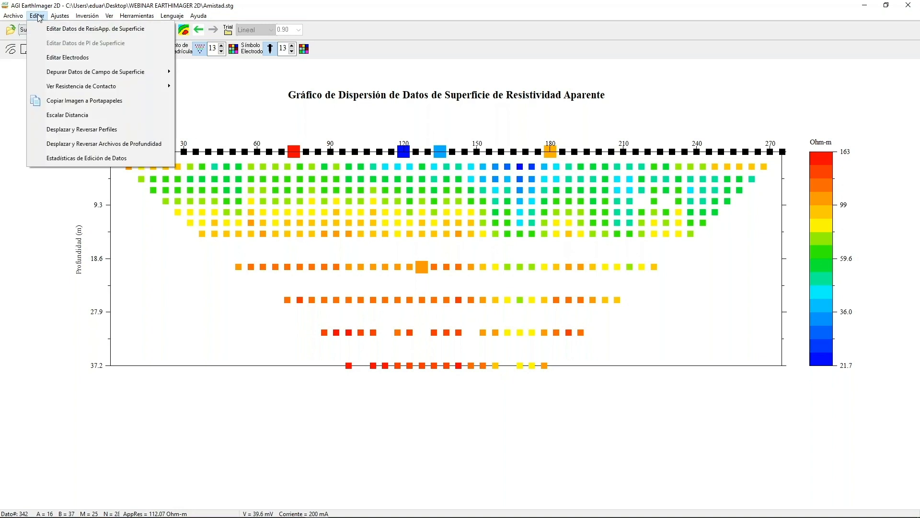
click(51, 58)
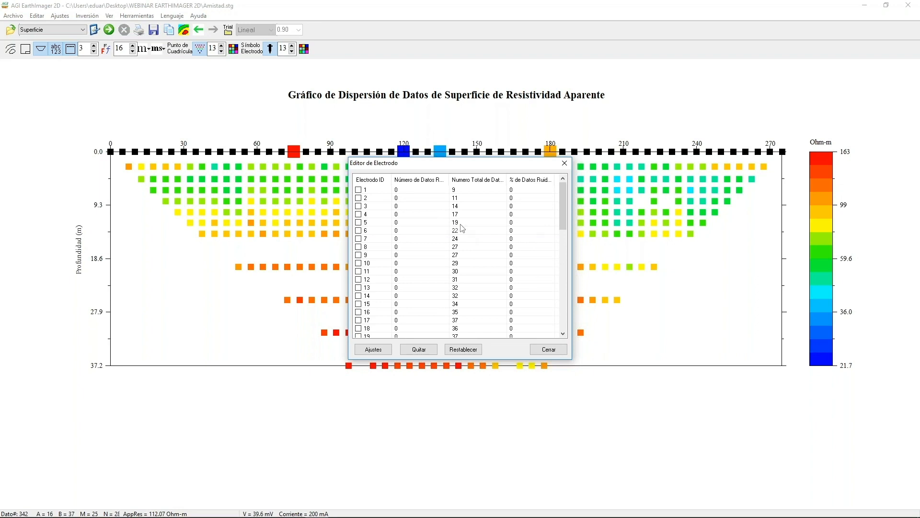
click(359, 190)
click(360, 198)
click(419, 349)
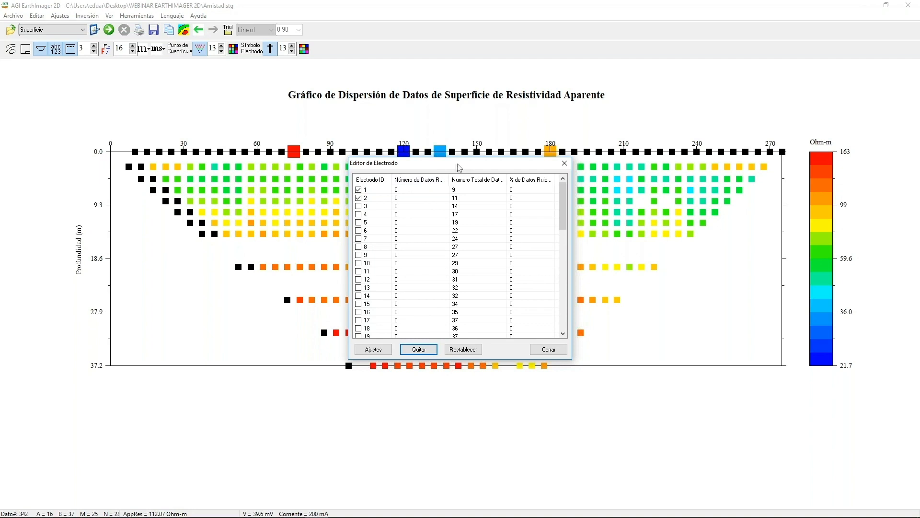
drag(458, 166, 526, 147)
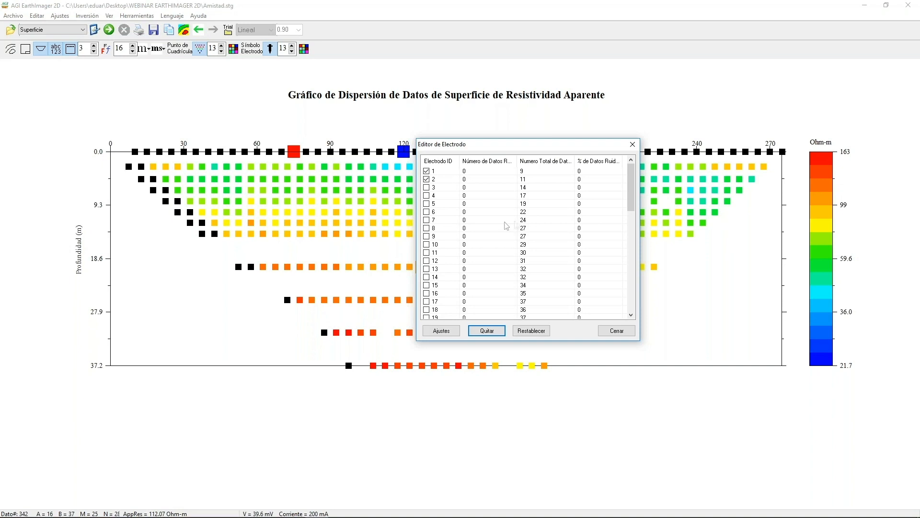
Deselect electrodes 1 and 2 in the electrode editor, and remove the data from electrodes 21 and 22.
click(426, 180)
click(426, 171)
drag(630, 201, 640, 228)
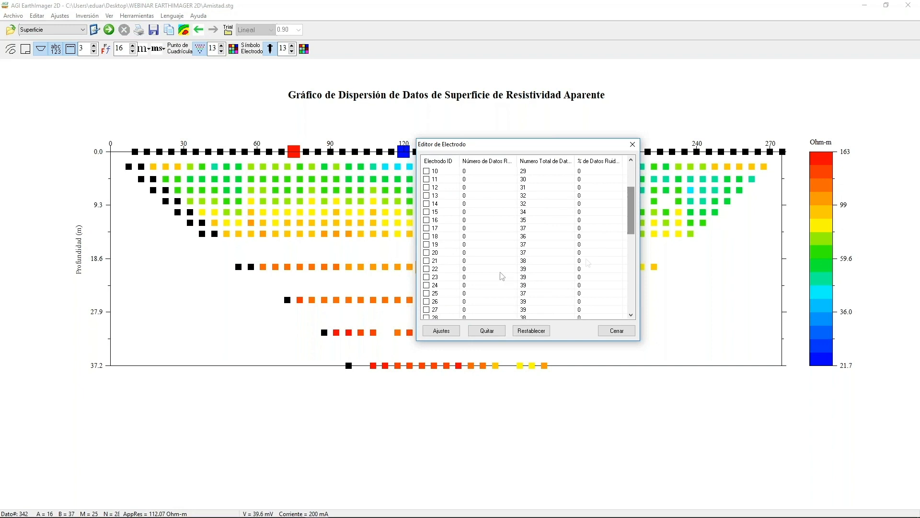
click(426, 260)
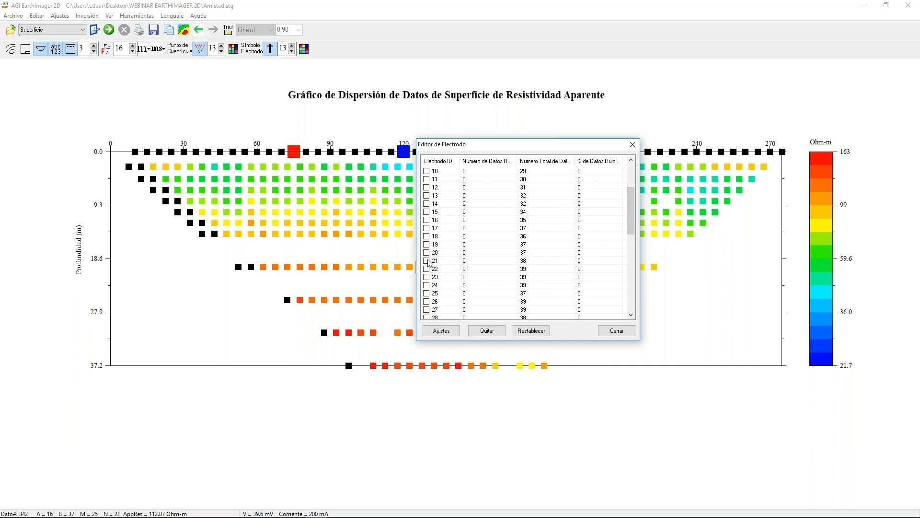
click(426, 269)
click(503, 331)
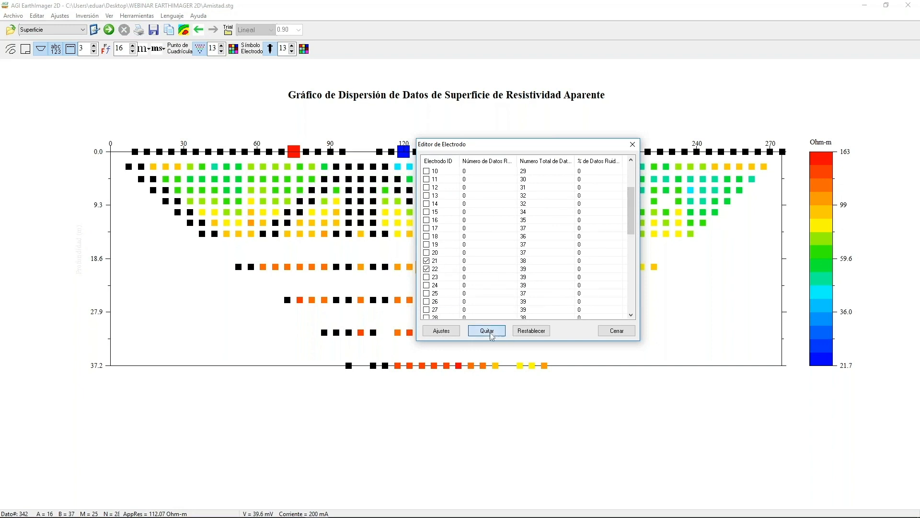
Restore all the removed electrode data and close the electrode editor.
drag(542, 149, 608, 142)
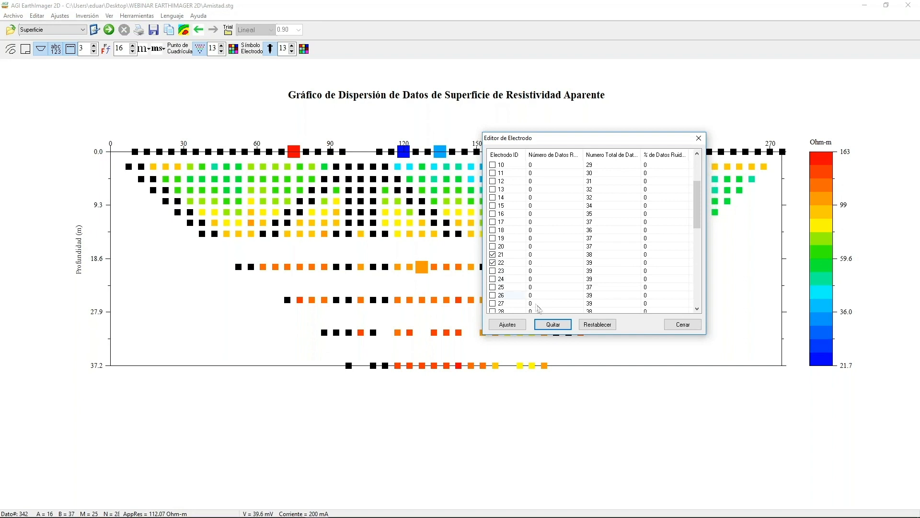
click(594, 326)
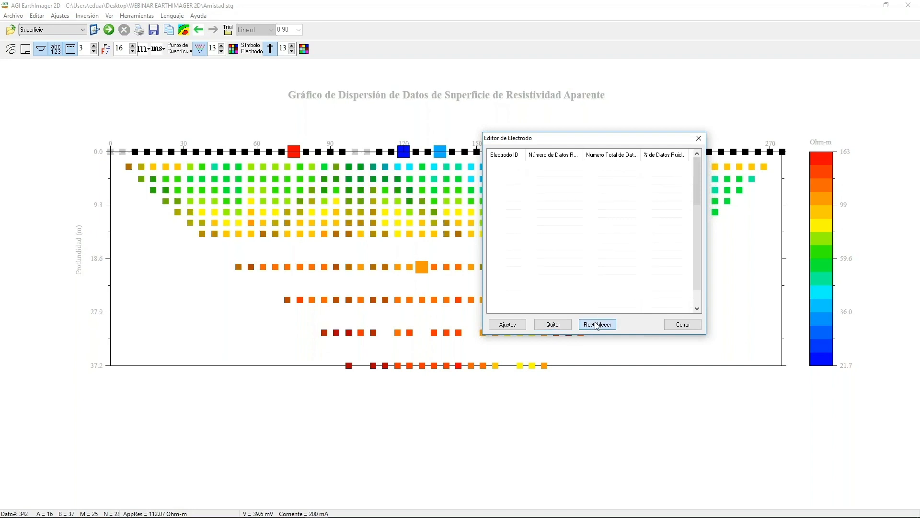
click(683, 324)
Display the surface apparent resistivity data again, followed by the injected current scatter plot.
click(37, 15)
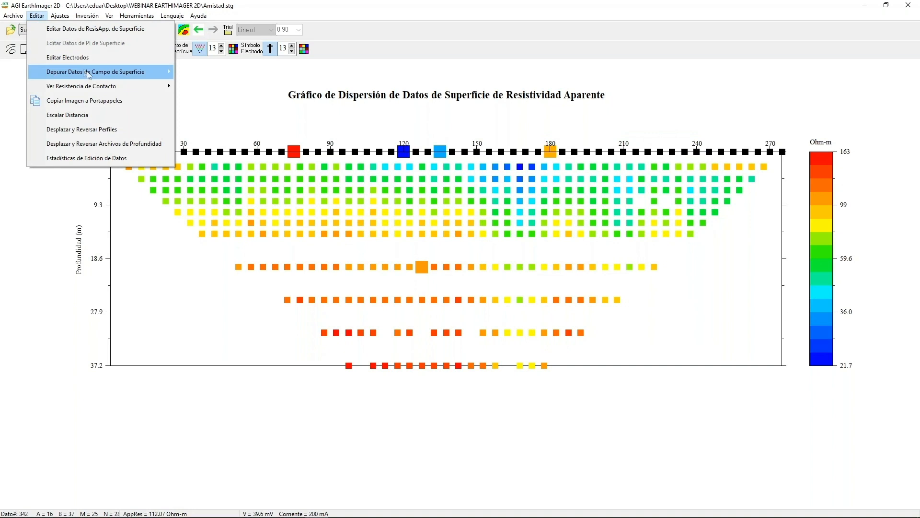
mouse_move(89, 75)
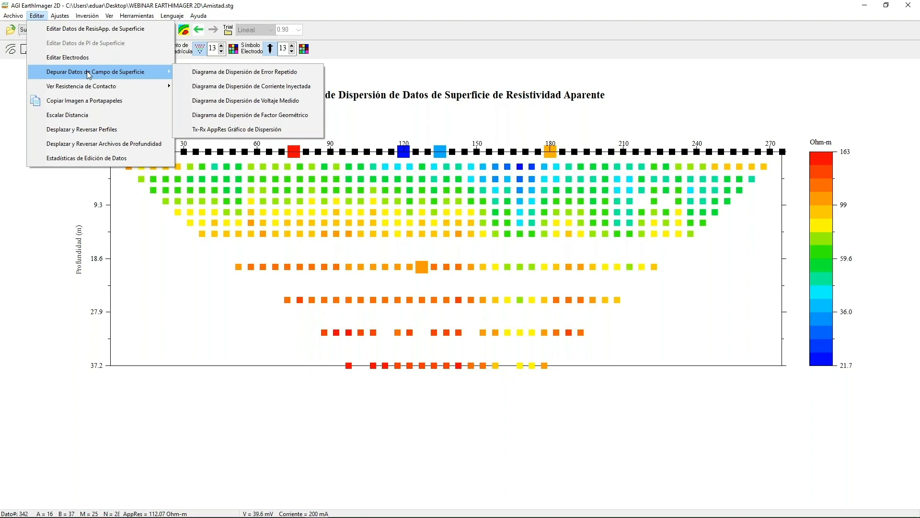
click(89, 32)
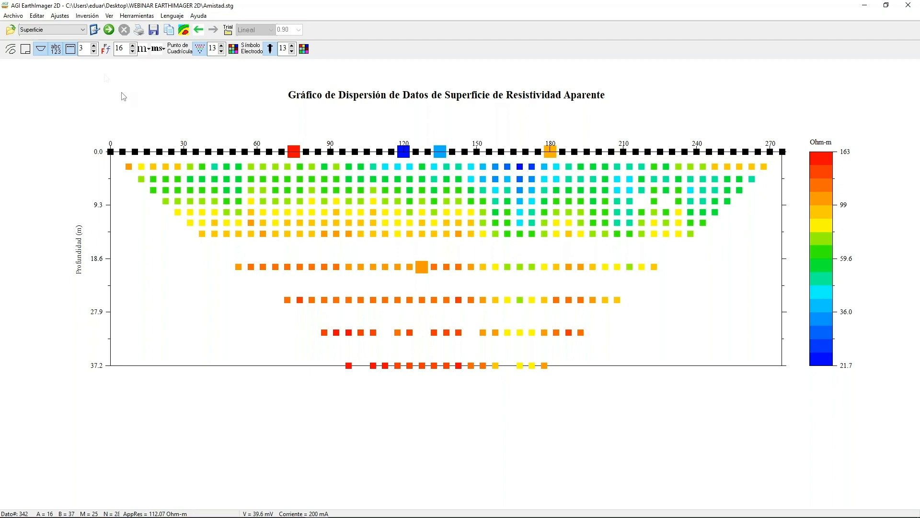
click(37, 15)
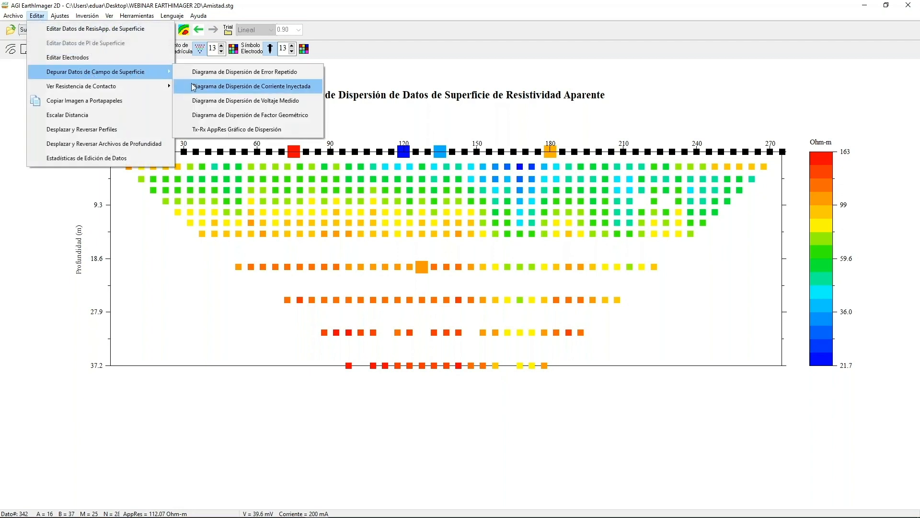
click(193, 87)
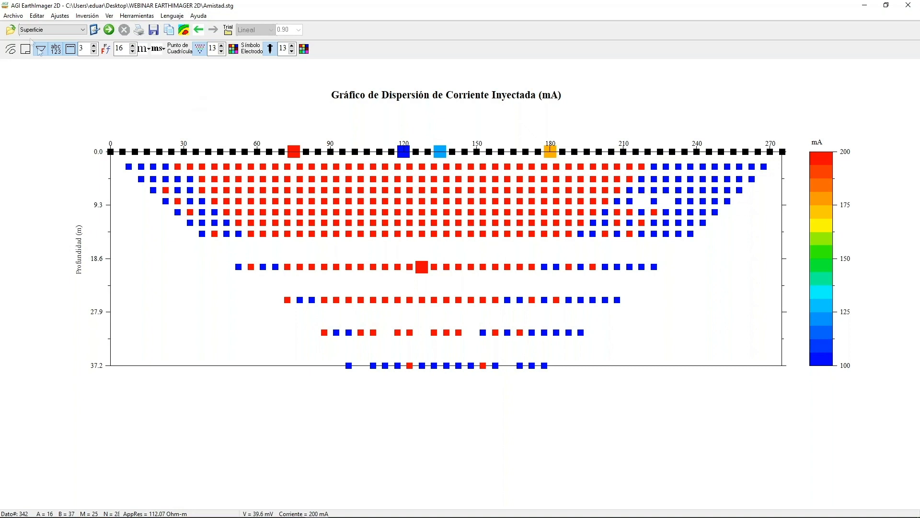
Display the measured voltage scatter plot of the surface field data.
click(36, 17)
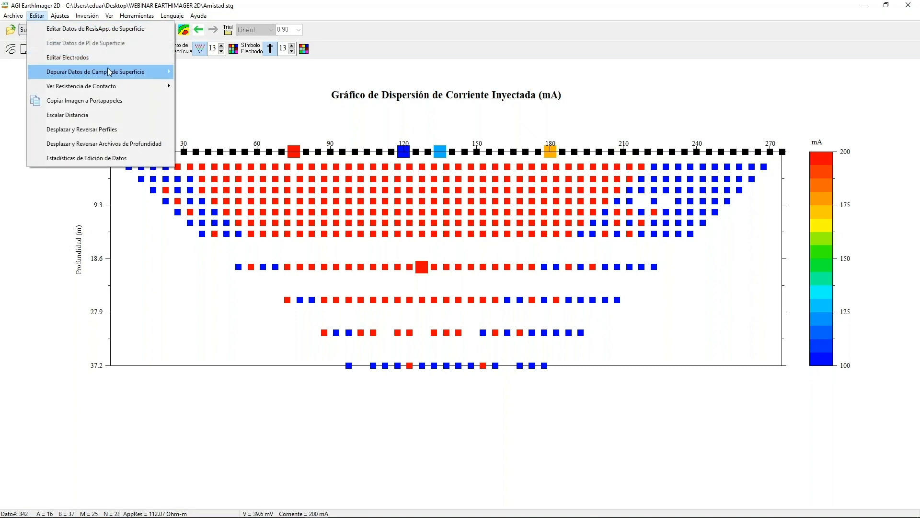
mouse_move(111, 73)
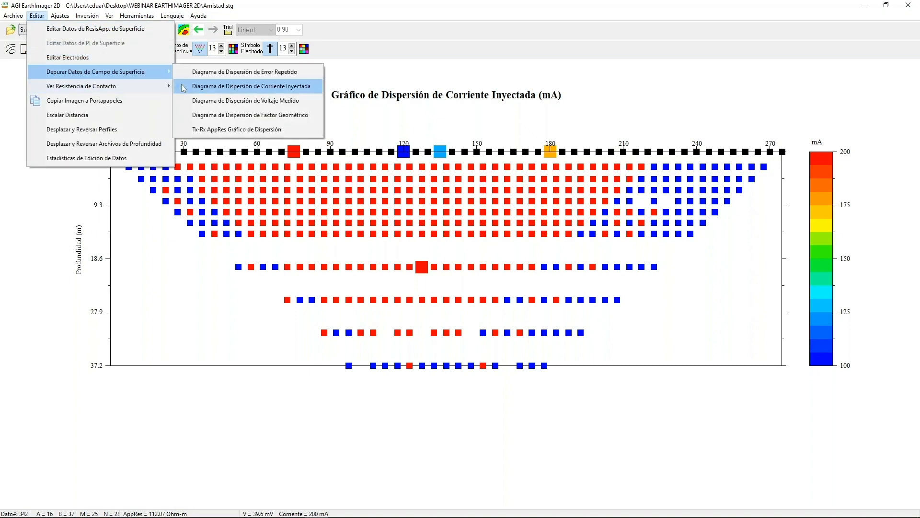
click(202, 100)
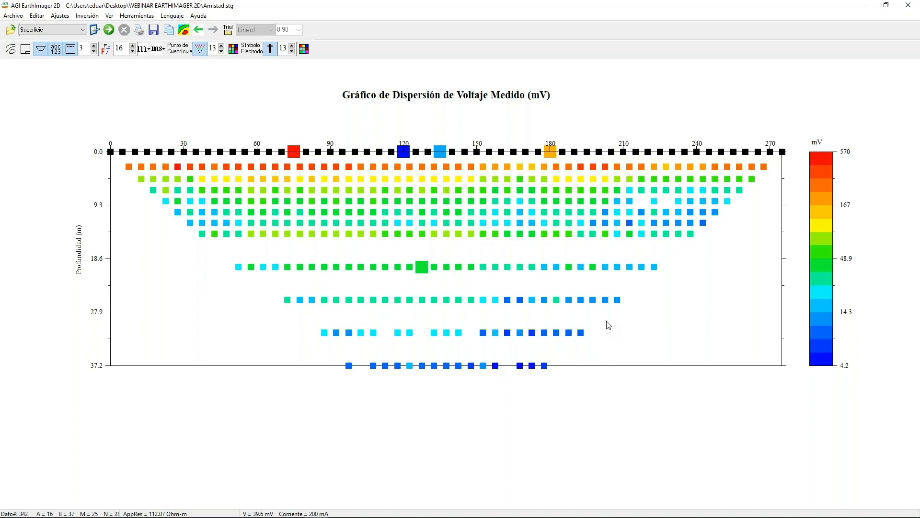
Select the earth conductivity preset (Conductividad Tierra <1 ohm) and review its initial settings without changing them.
click(82, 30)
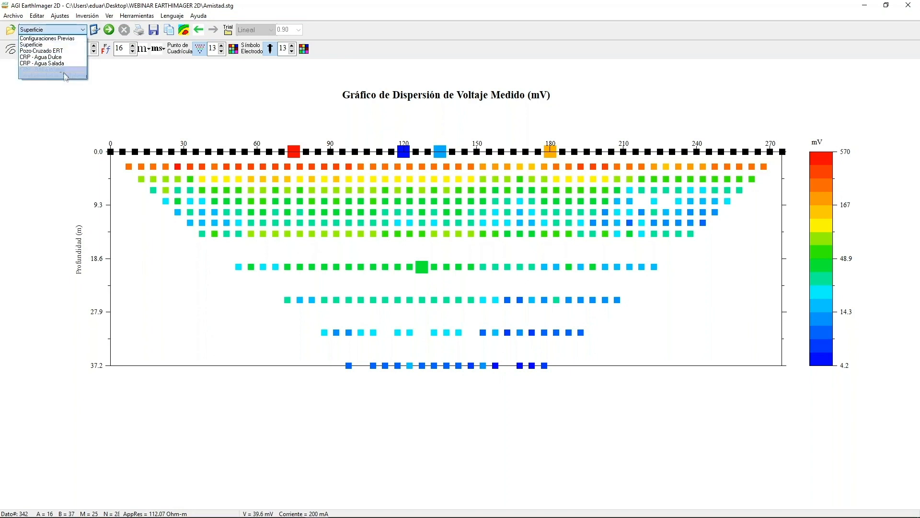
click(66, 76)
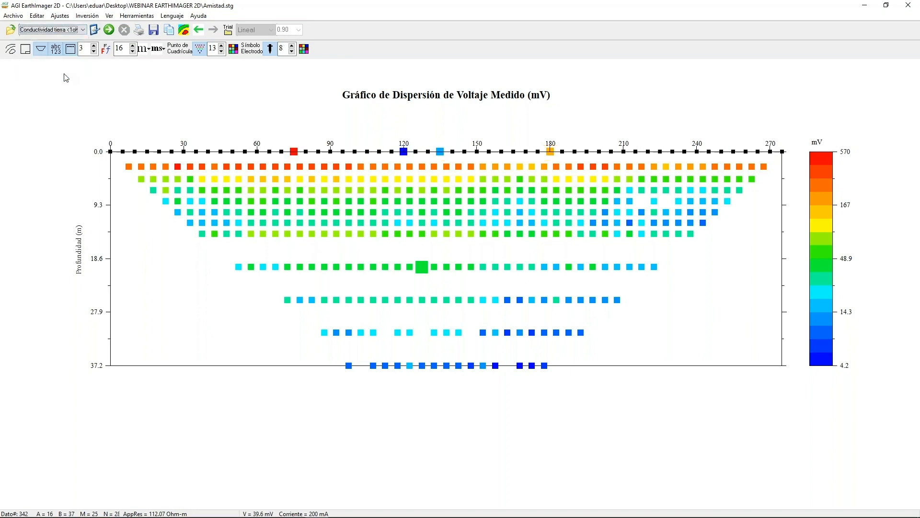
click(95, 30)
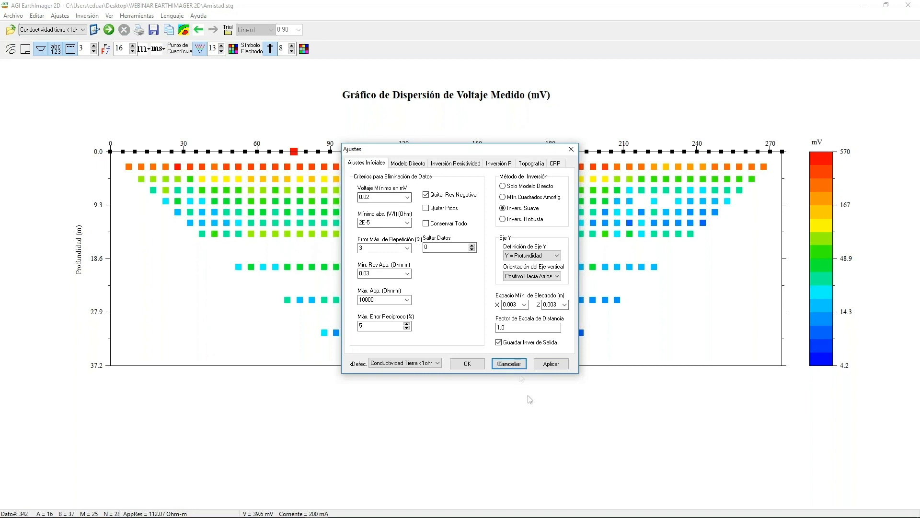
click(509, 364)
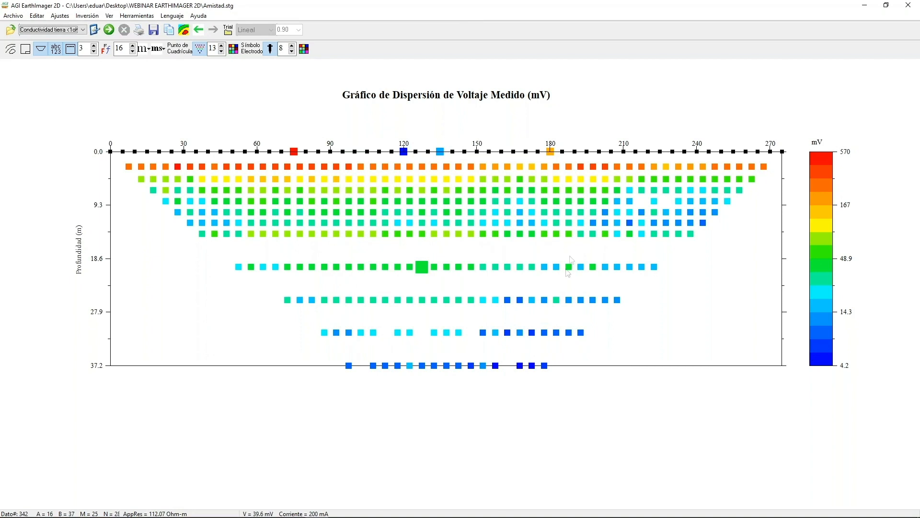
Inspect the electrodes used by a point near 26 m depth and one at 37.2 m, and check the contact resistance viewing options.
click(594, 301)
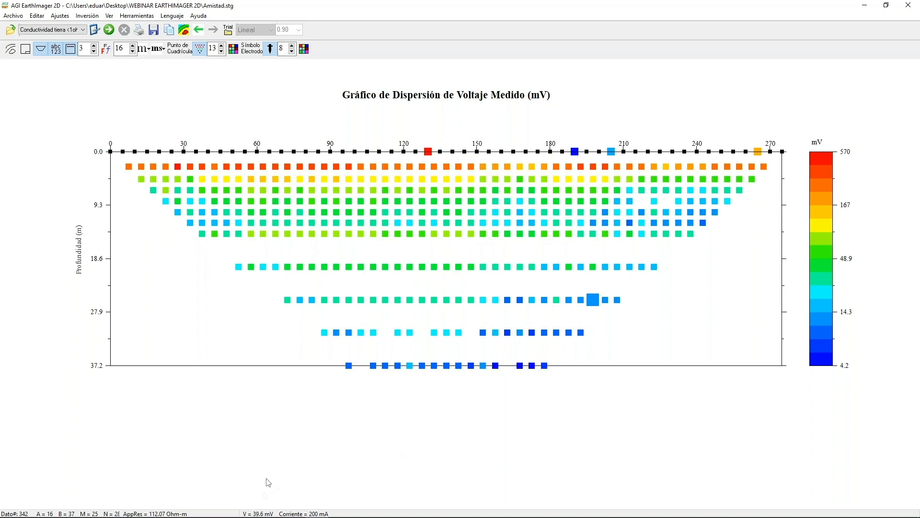
click(349, 366)
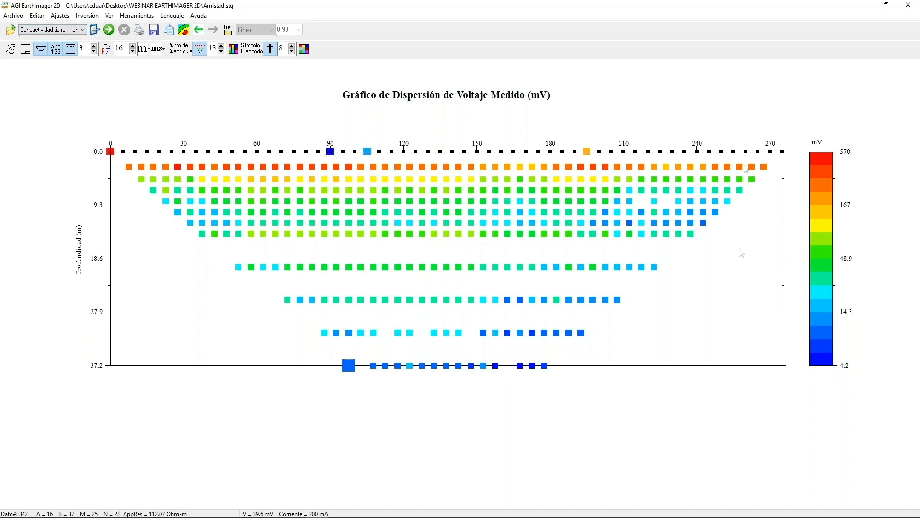
click(37, 16)
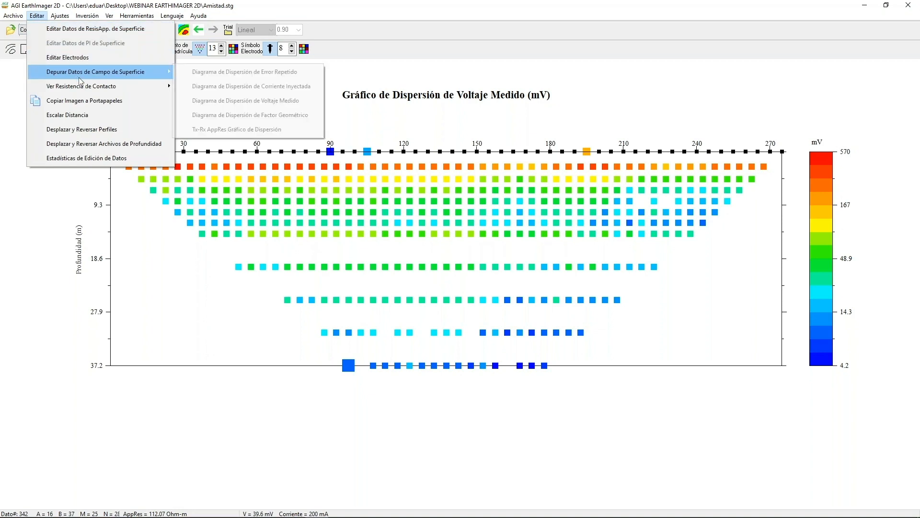
mouse_move(85, 86)
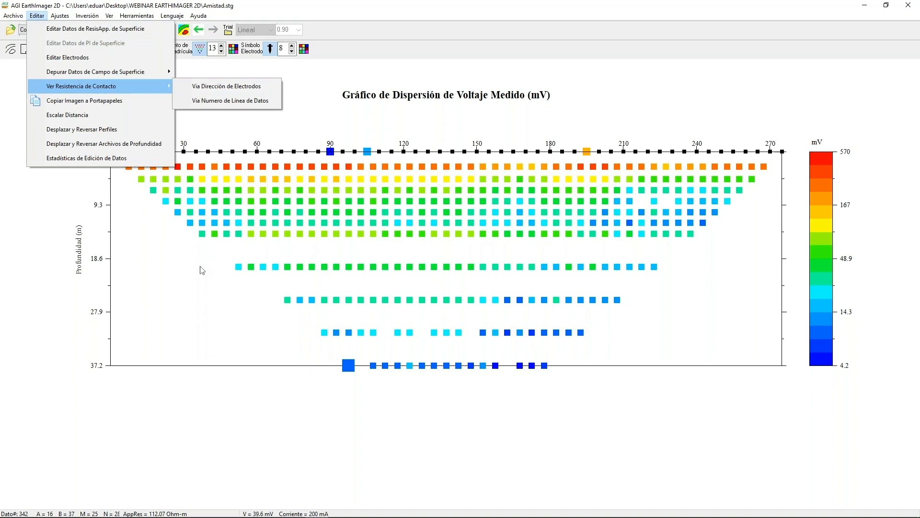
click(202, 403)
Load the data file GWA.stg from the WEBINAR EARTHIMAGER 2D folder.
click(13, 16)
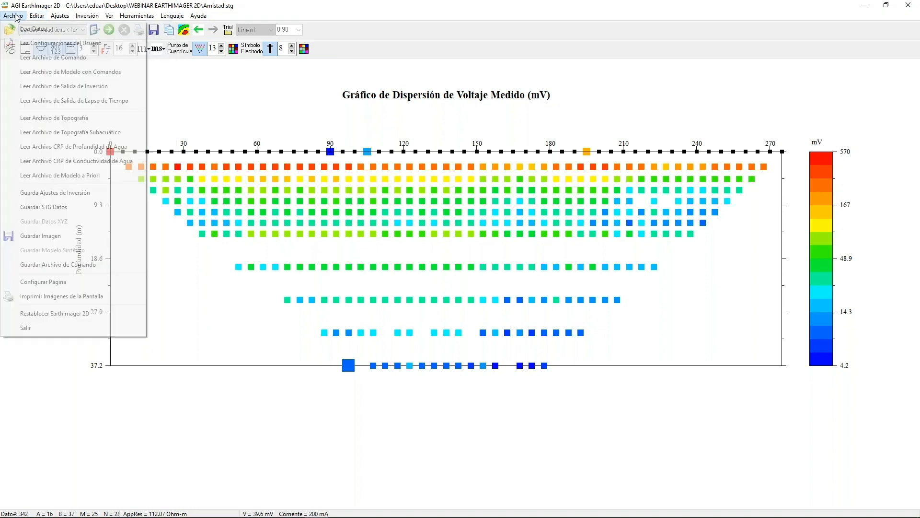
click(26, 29)
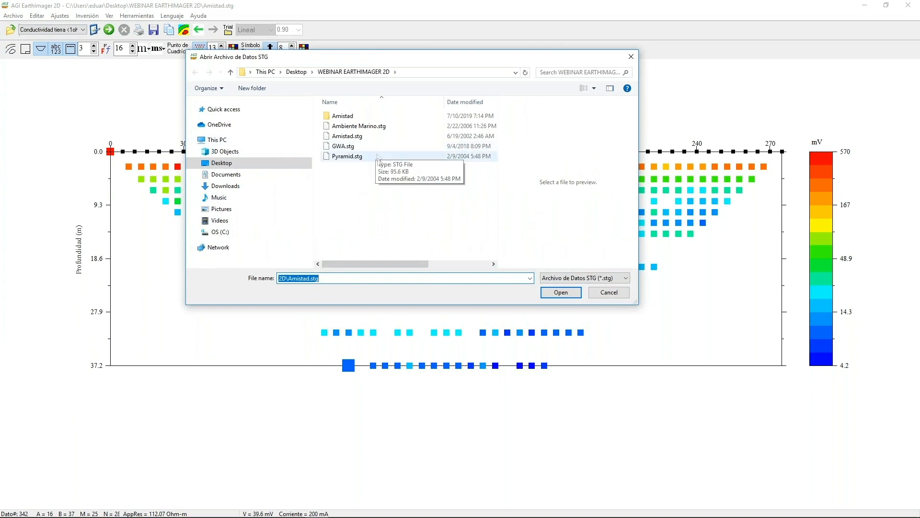
click(352, 149)
click(550, 293)
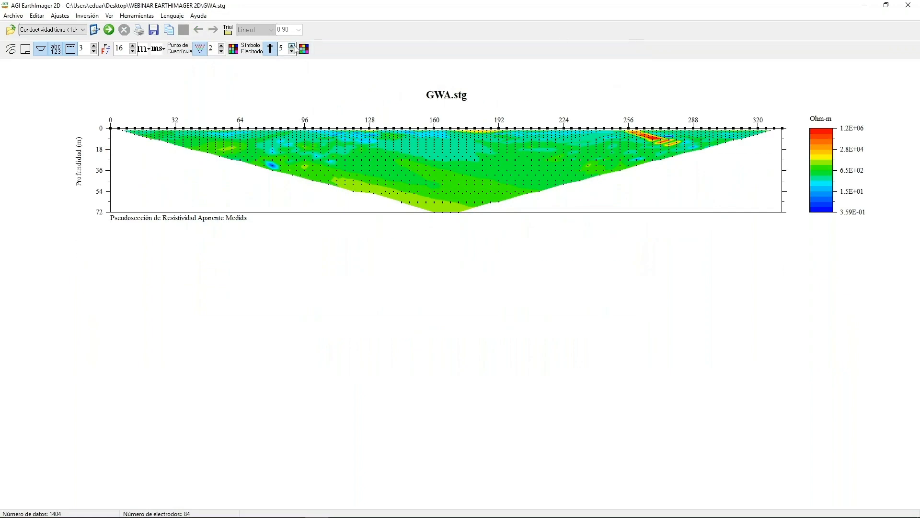
Set the grid point size to 3 and show the horizontal axis by electrode number (Electrodo #).
click(222, 46)
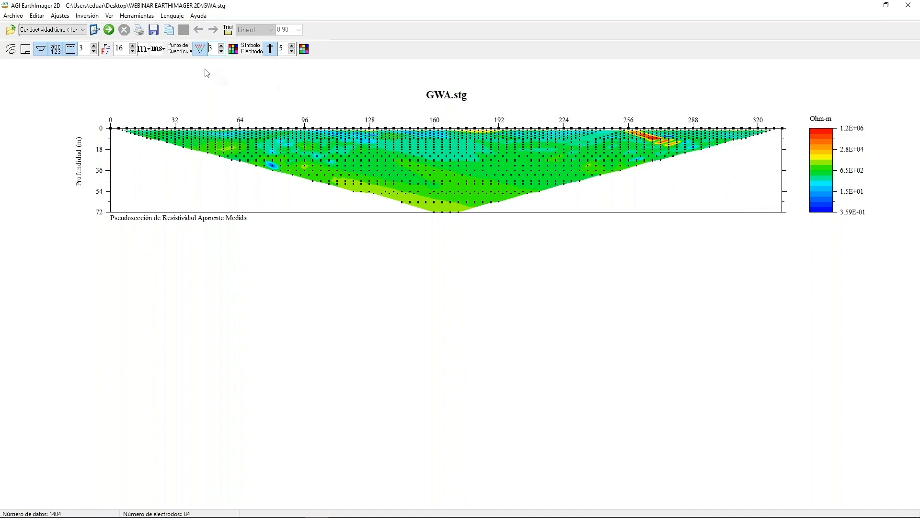
click(149, 54)
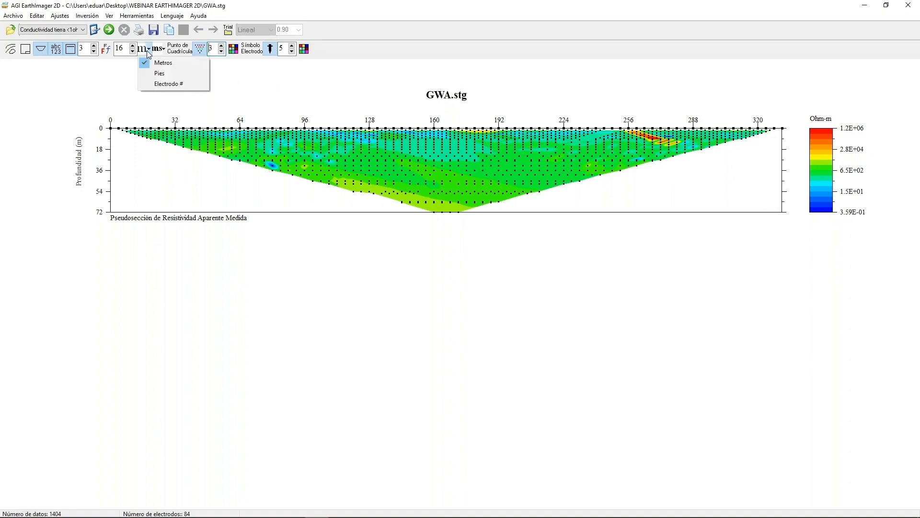
click(164, 84)
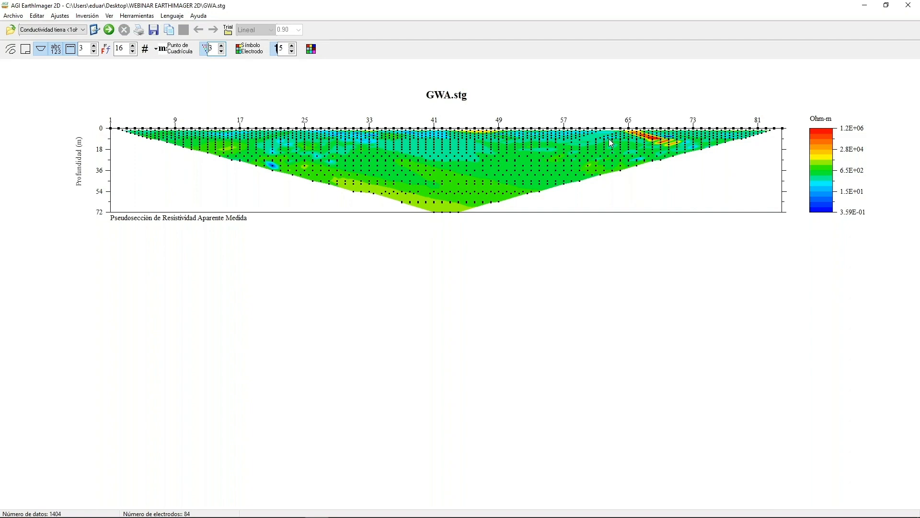
Open the GWA surface apparent resistivity data for editing and inspect marked shallow points near electrodes 66 and 28.
click(42, 17)
click(95, 28)
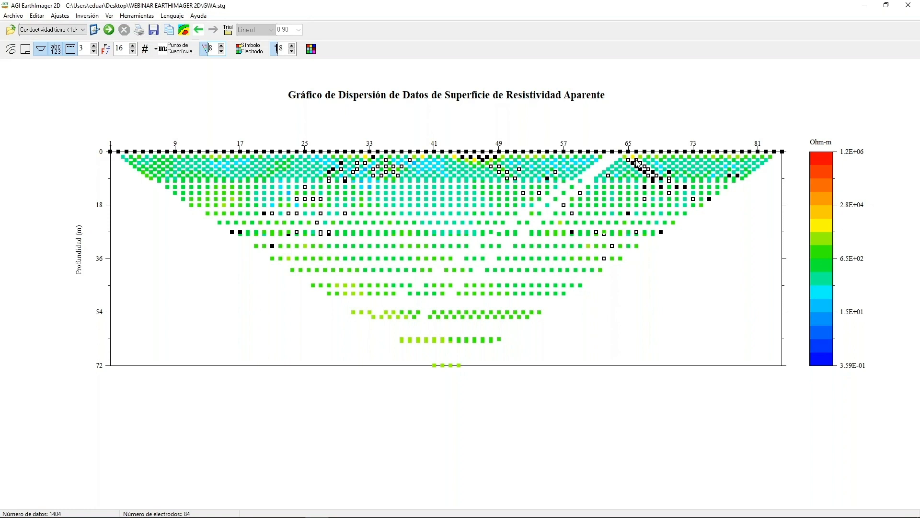
click(642, 182)
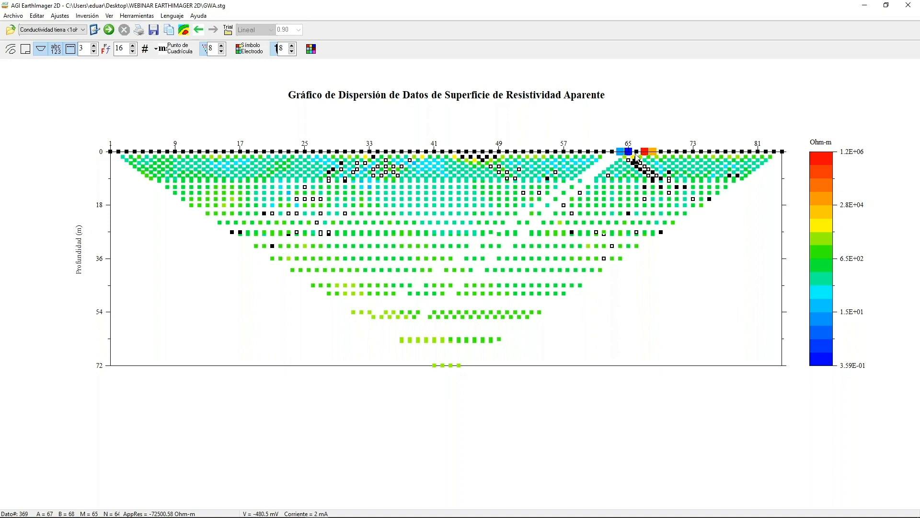
click(640, 164)
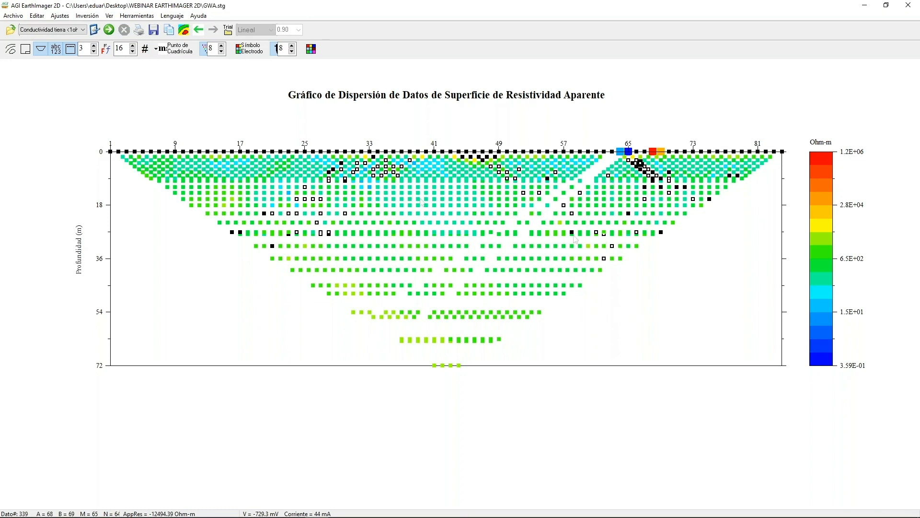
click(330, 173)
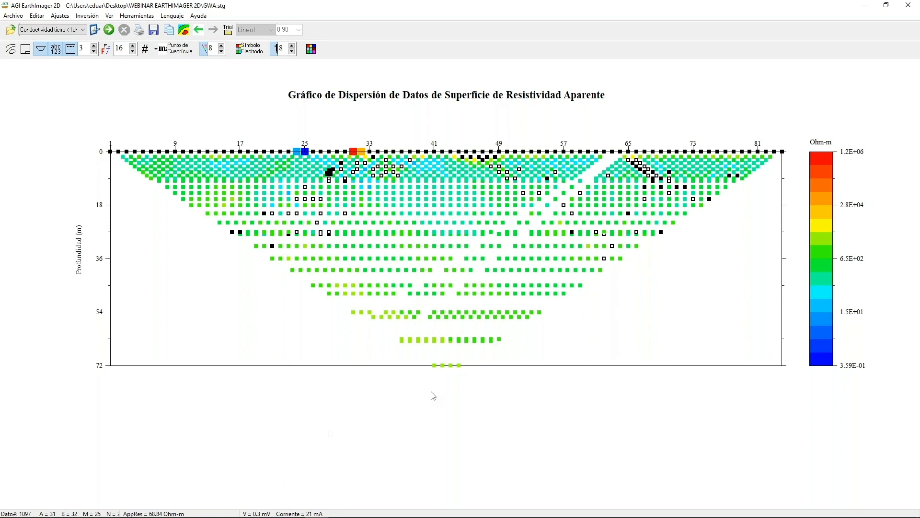
Inspect a marked shallow point near electrode 49 and review the GWA.crs contact resistance by electrode address in an enlarged chart.
click(556, 172)
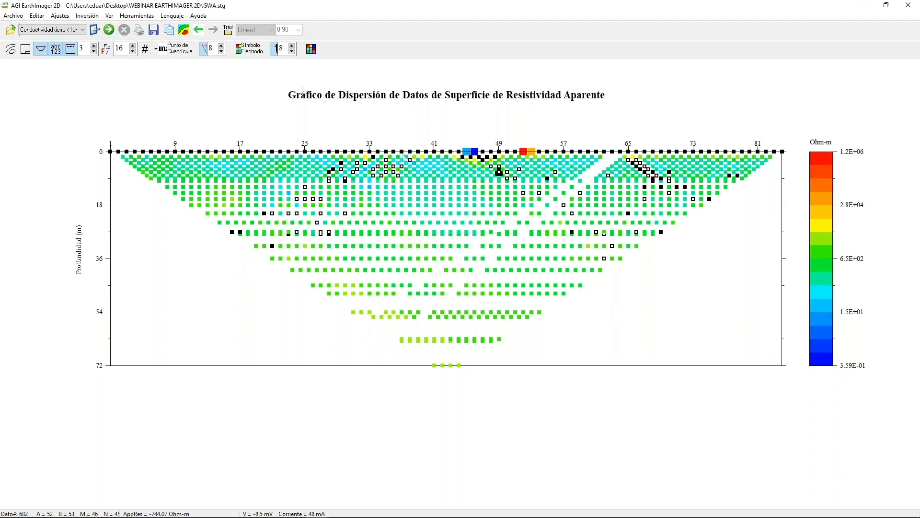
click(34, 17)
mouse_move(111, 86)
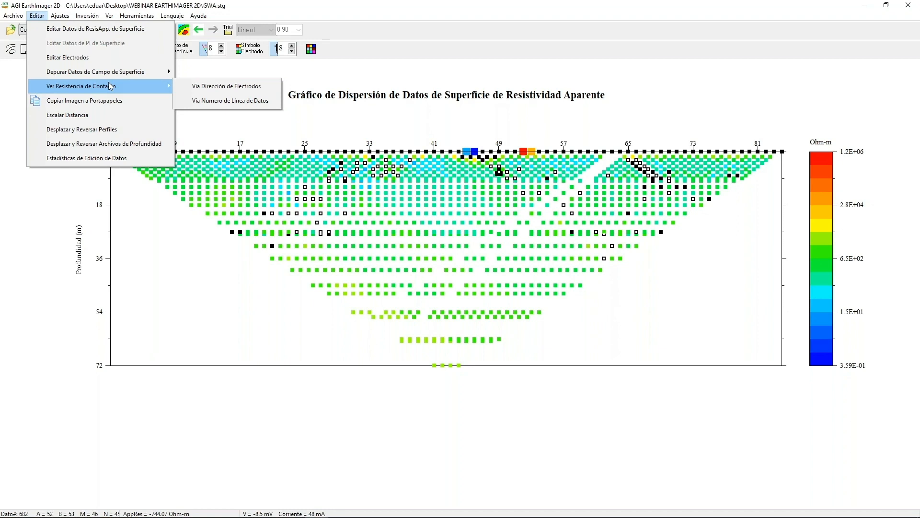
click(206, 87)
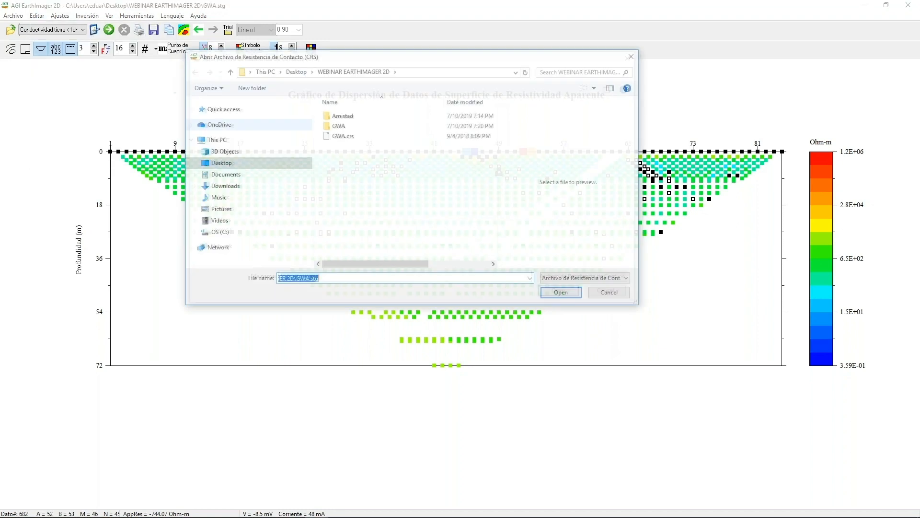
click(341, 136)
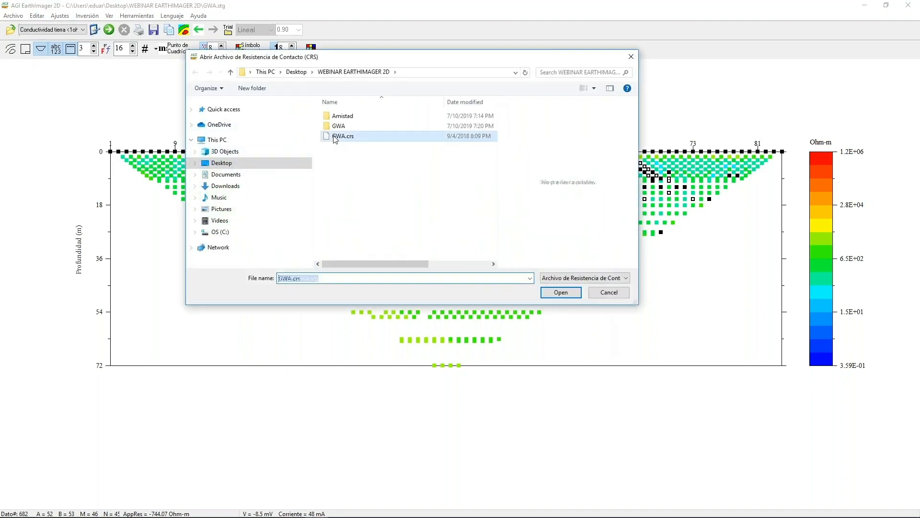
click(573, 298)
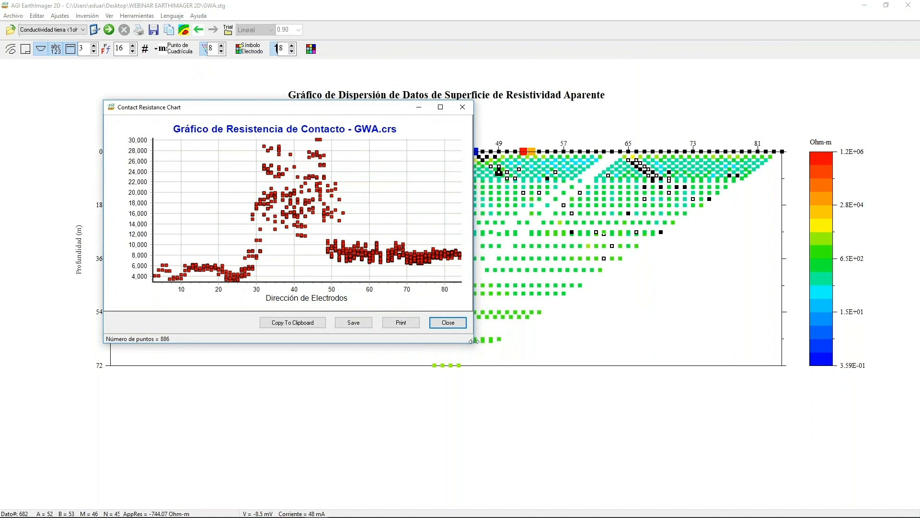
drag(474, 340, 707, 446)
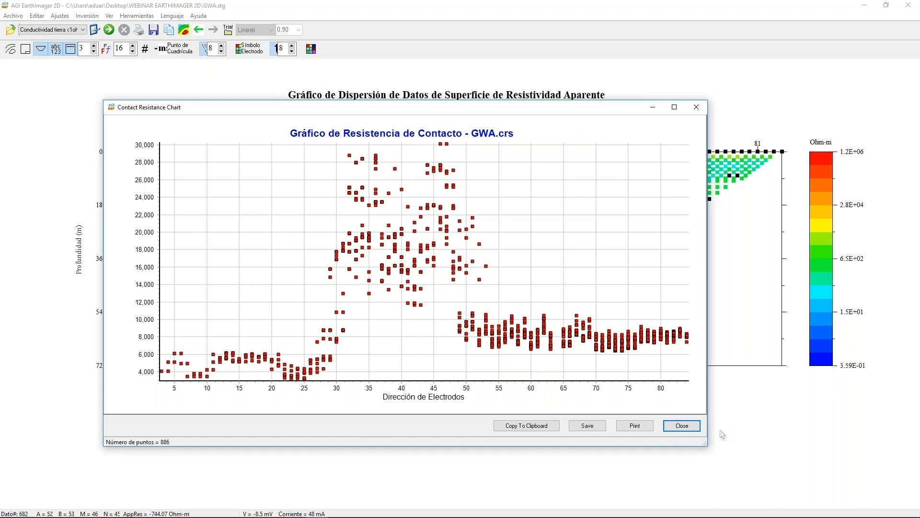
click(681, 426)
Display the injected current scatter plot for the GWA surface field data.
click(38, 17)
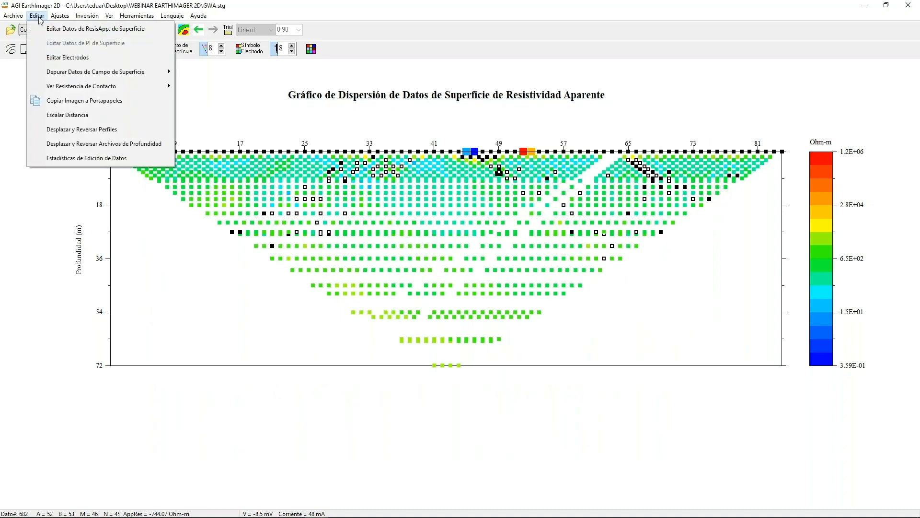
mouse_move(88, 71)
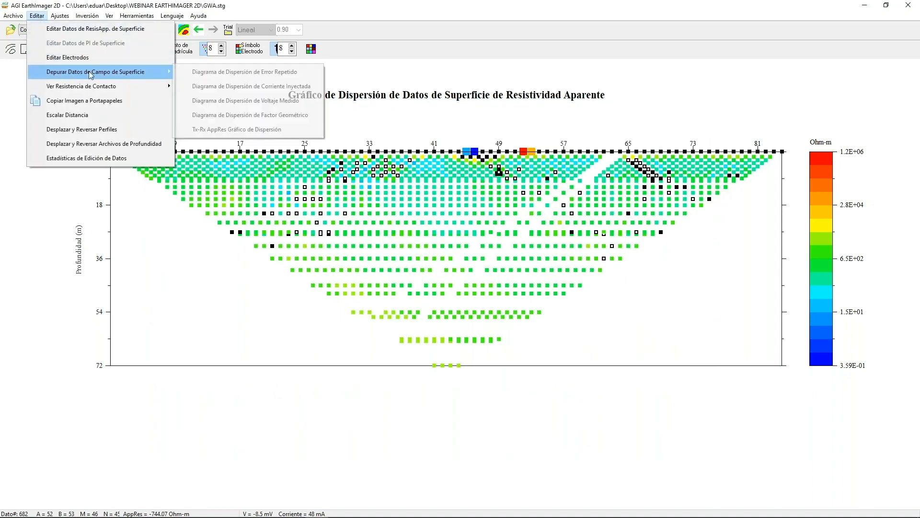
click(187, 86)
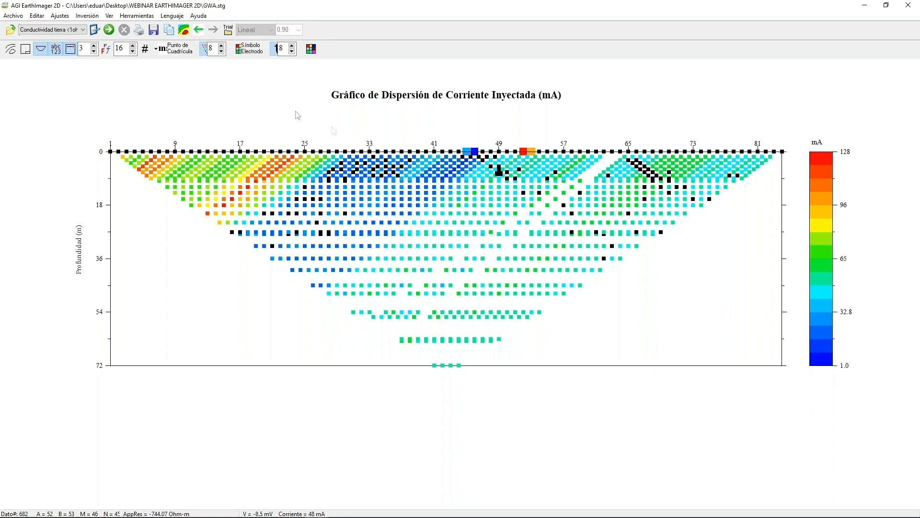
Compare the GWA.crs contact resistance chart by electrode address with the injected current plot, shrinking and moving the chart below the shallow data.
click(35, 17)
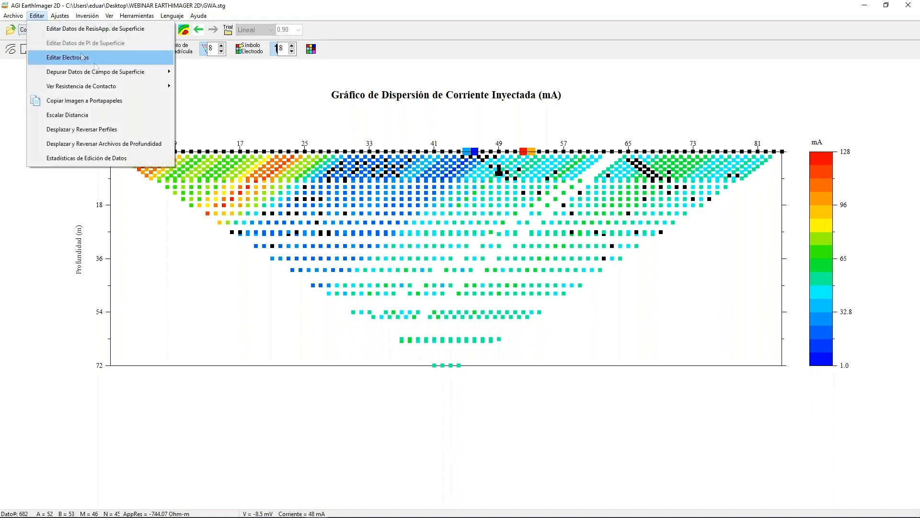
mouse_move(170, 90)
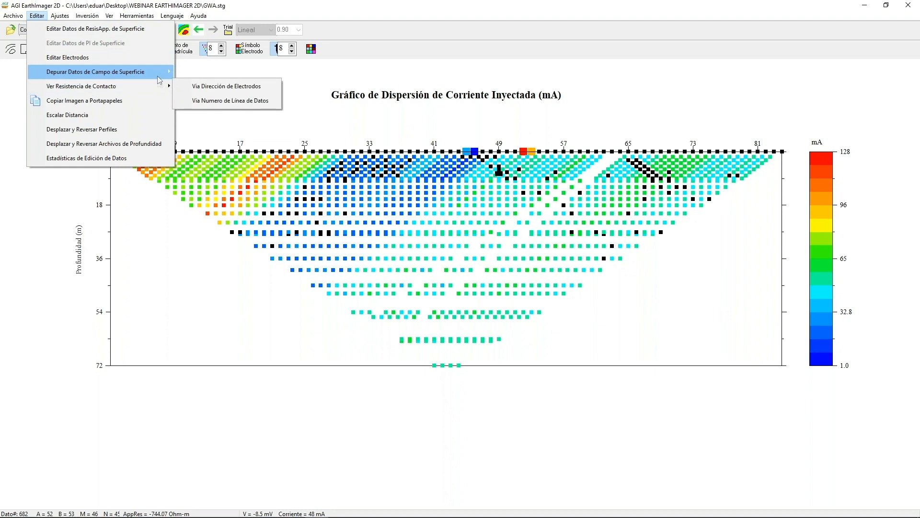
click(227, 86)
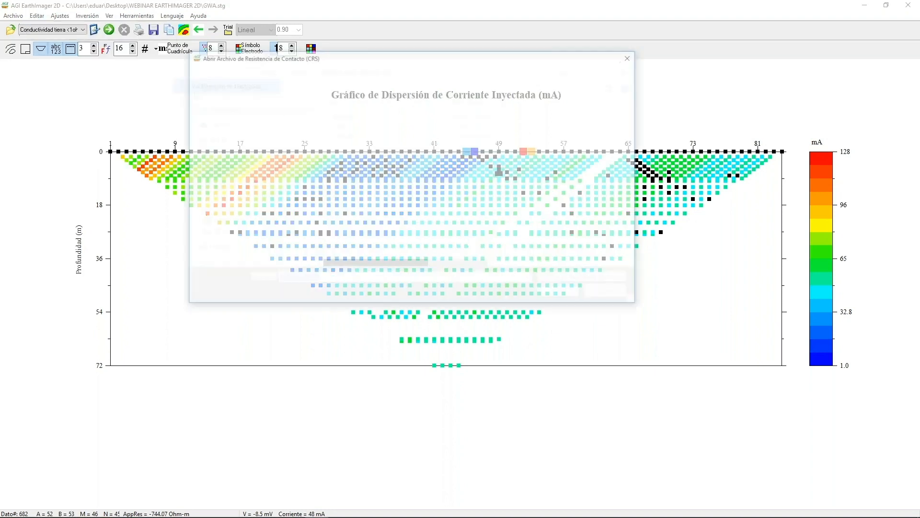
double_click(332, 137)
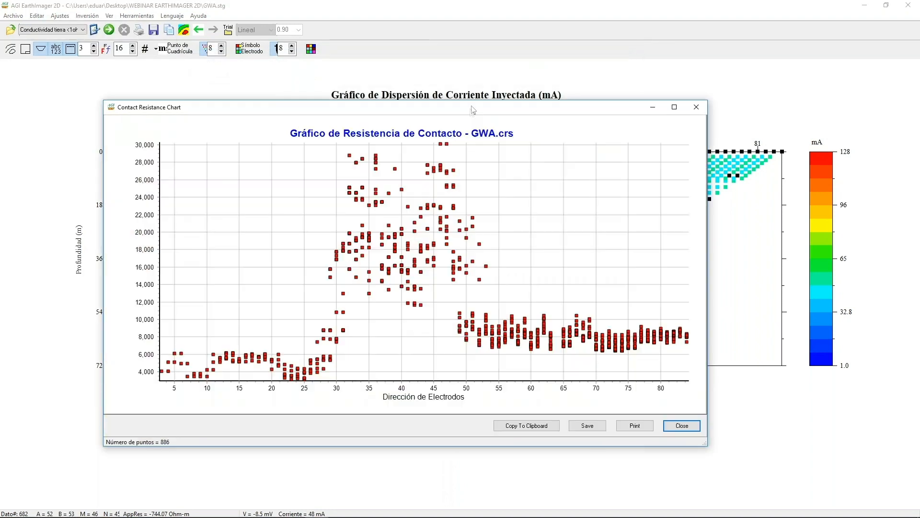
drag(472, 109, 503, 171)
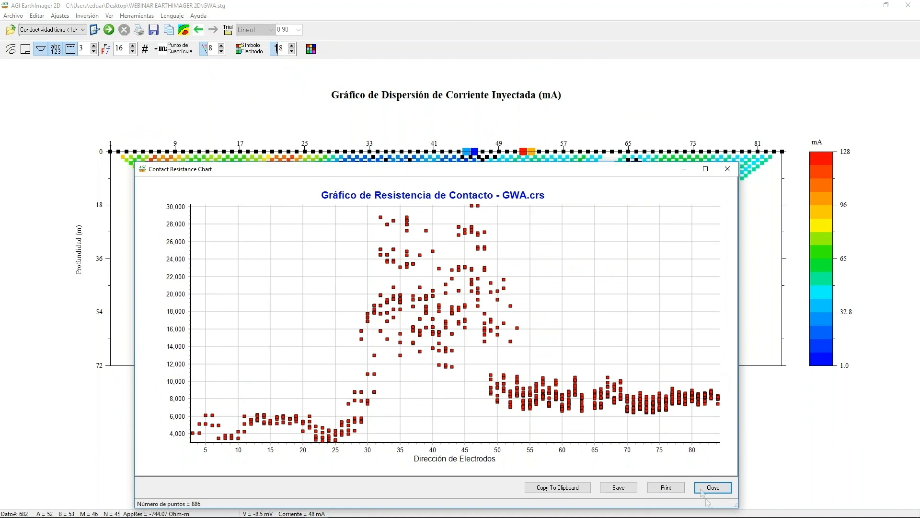
drag(739, 510, 547, 439)
drag(428, 172, 510, 222)
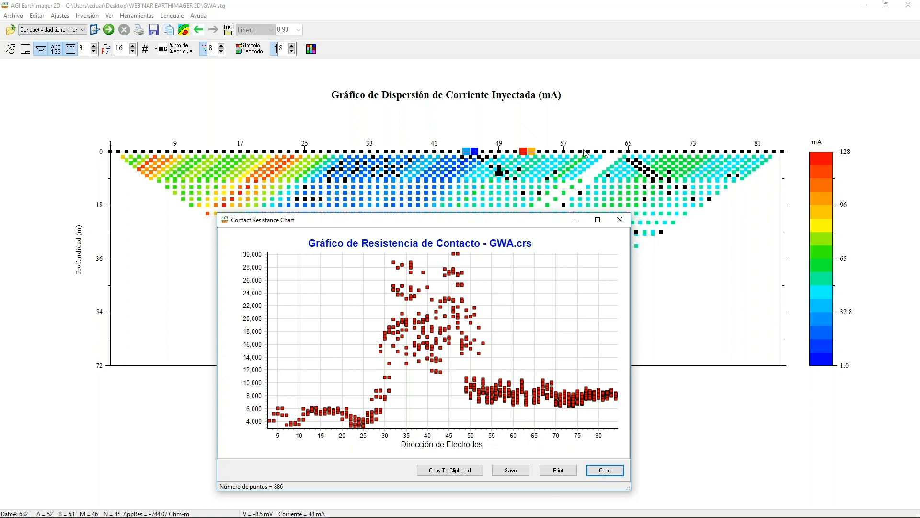
click(605, 470)
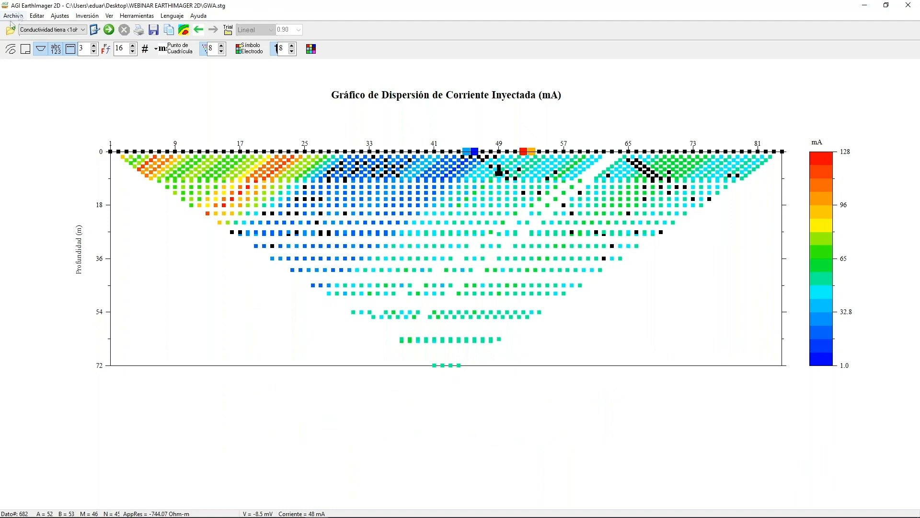
Return to the surface apparent resistivity data, and display the repeat error scatter plot.
click(42, 18)
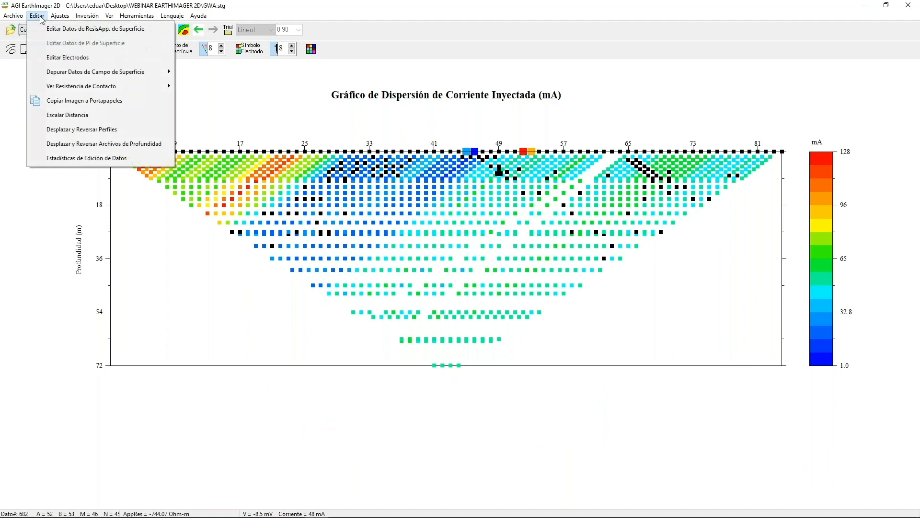
click(50, 31)
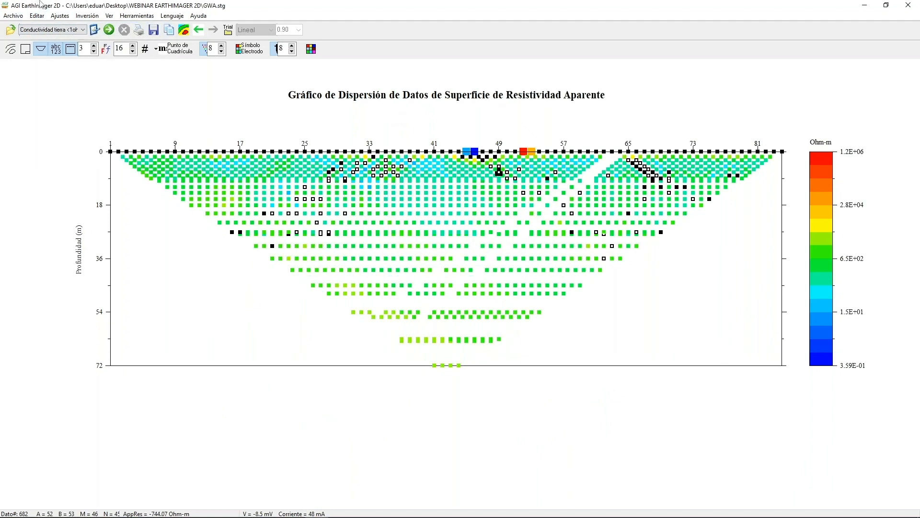
click(37, 16)
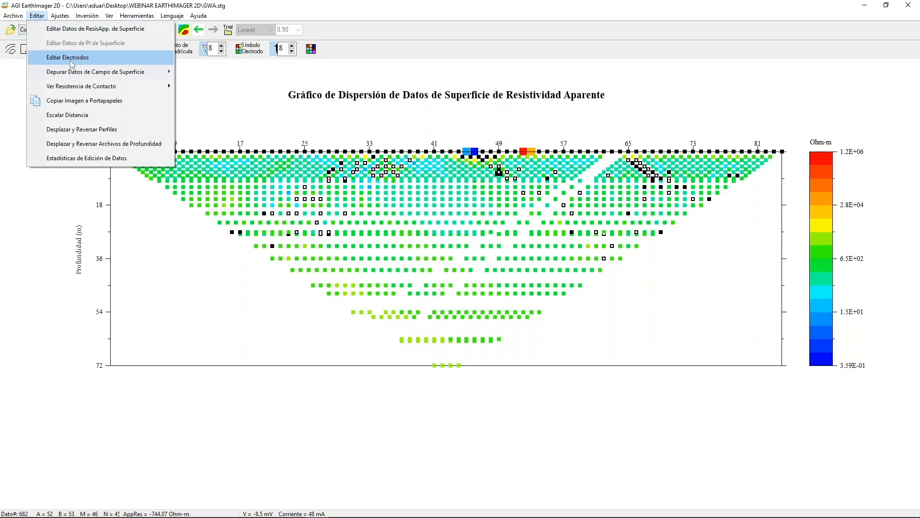
mouse_move(116, 71)
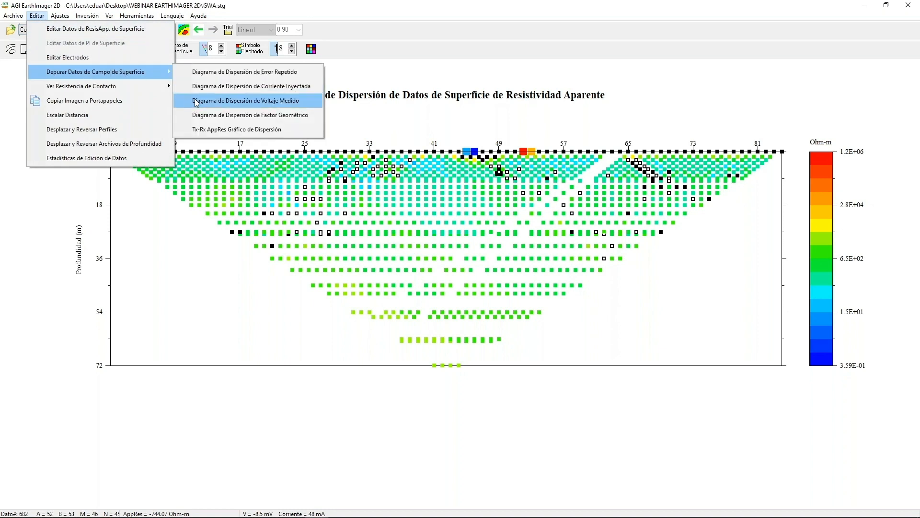
click(212, 72)
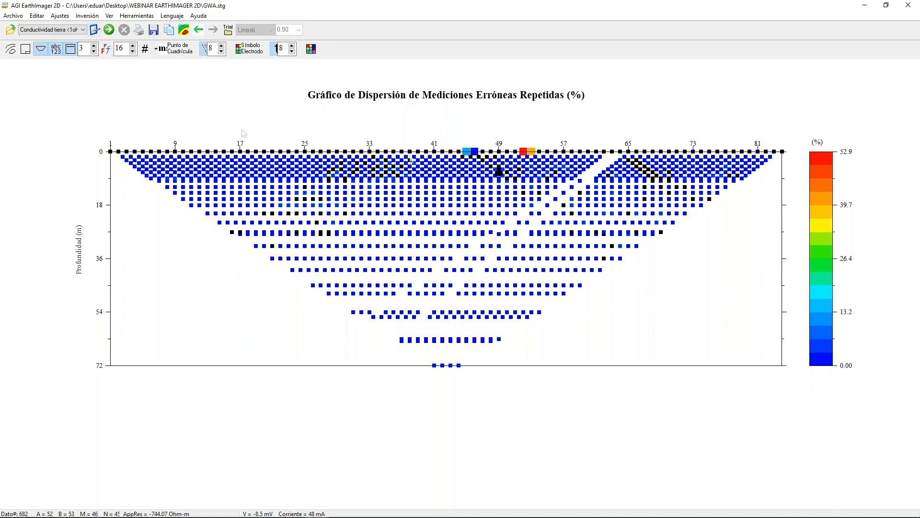
Enable keeping all data (Conservar Todo) in the initial settings and apply it.
click(95, 30)
click(435, 225)
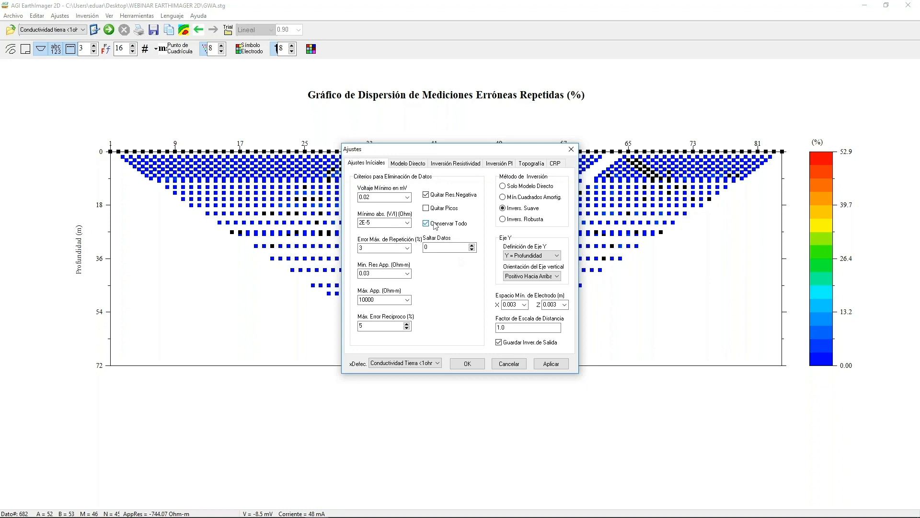
click(551, 364)
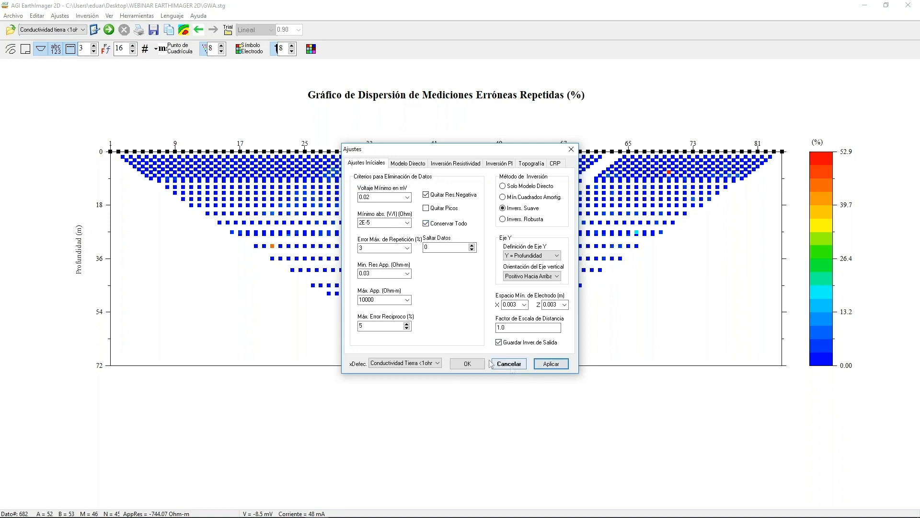
click(467, 363)
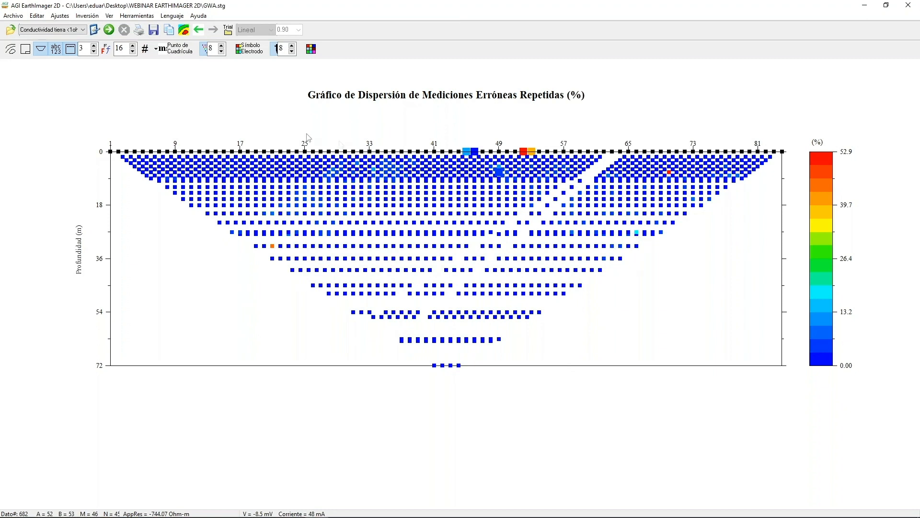
Set the repeat error plot's maximum contour level to 10 and its grid point size (Punto de Cuadrícula) to 10.
click(183, 32)
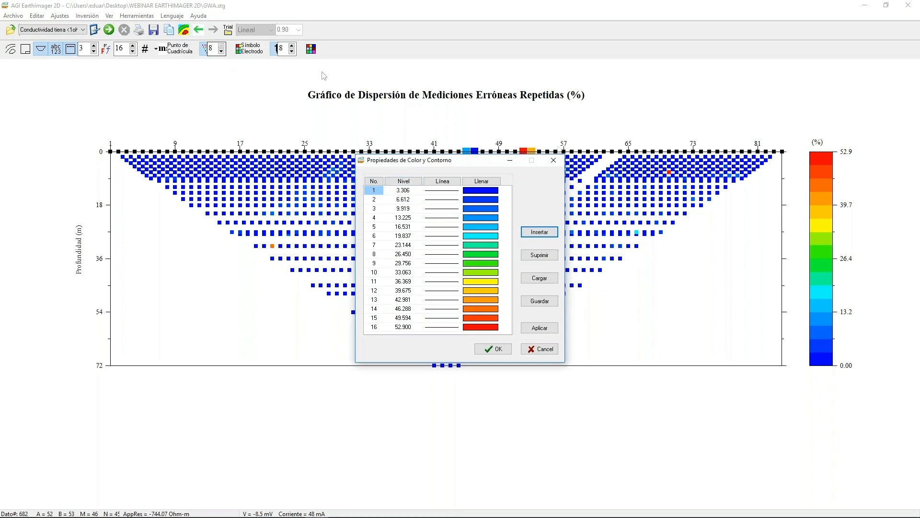
click(554, 161)
click(184, 30)
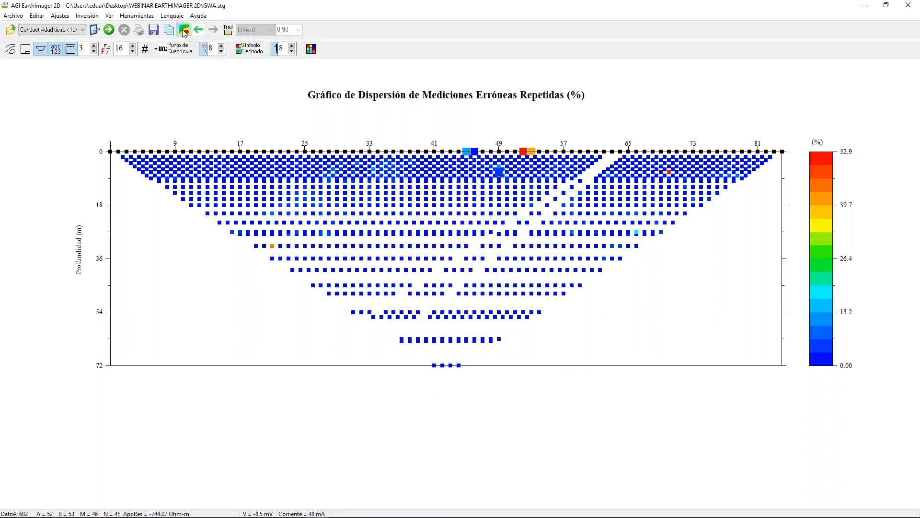
click(404, 182)
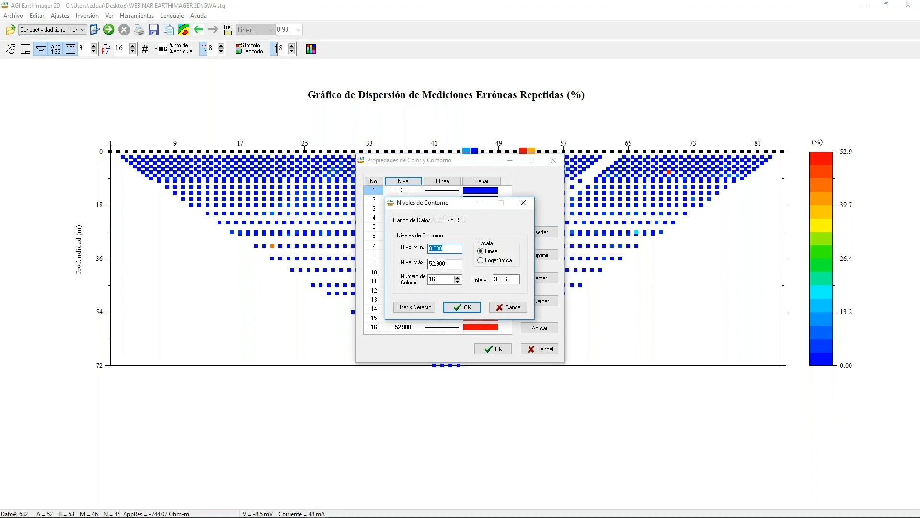
drag(456, 263, 425, 265)
text(10)
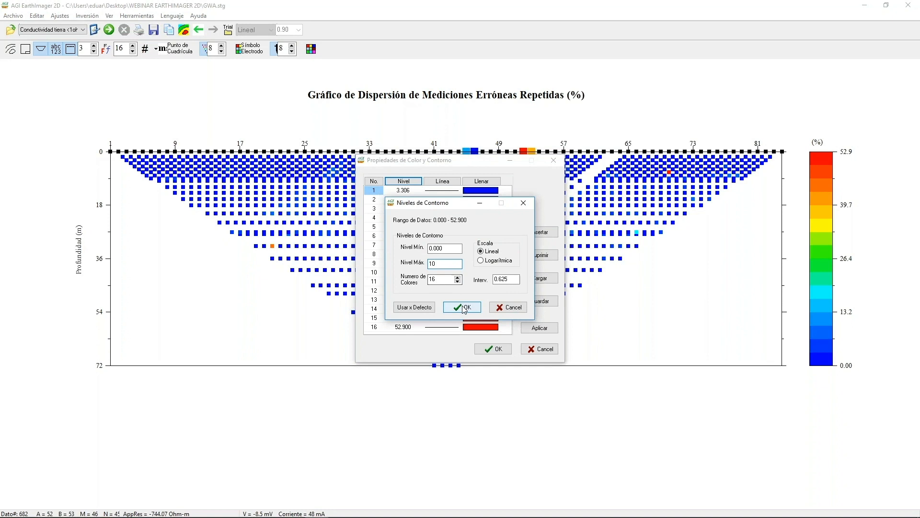
click(462, 306)
click(539, 328)
click(494, 349)
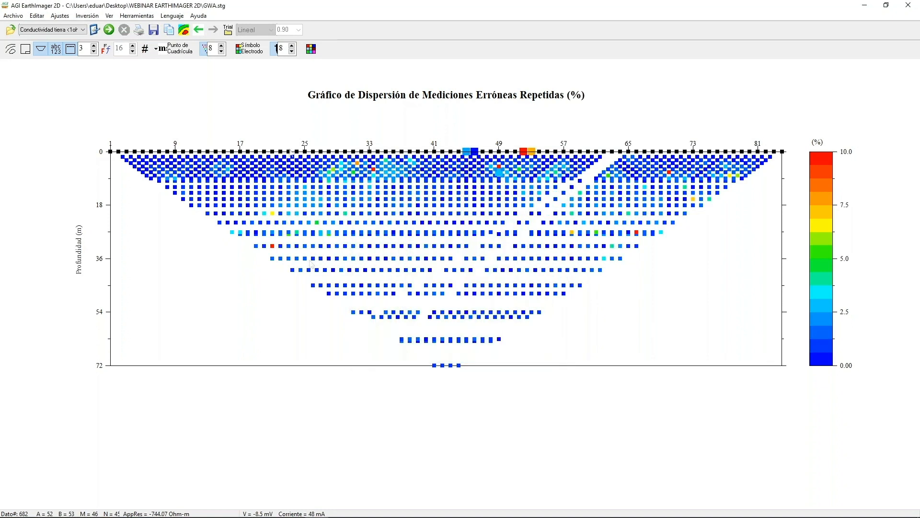
click(222, 46)
click(222, 46)
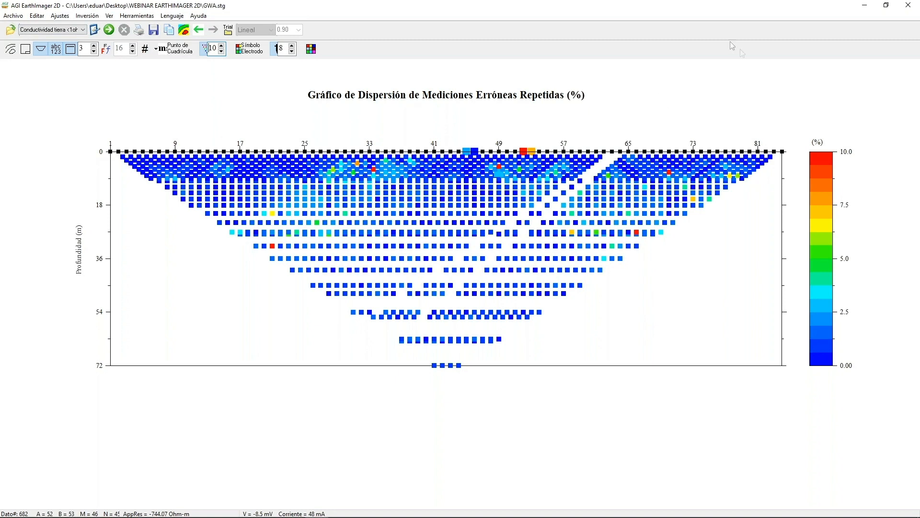
Close and restart EarthImager 2D, and choose the Superficie preset.
click(909, 5)
click(55, 7)
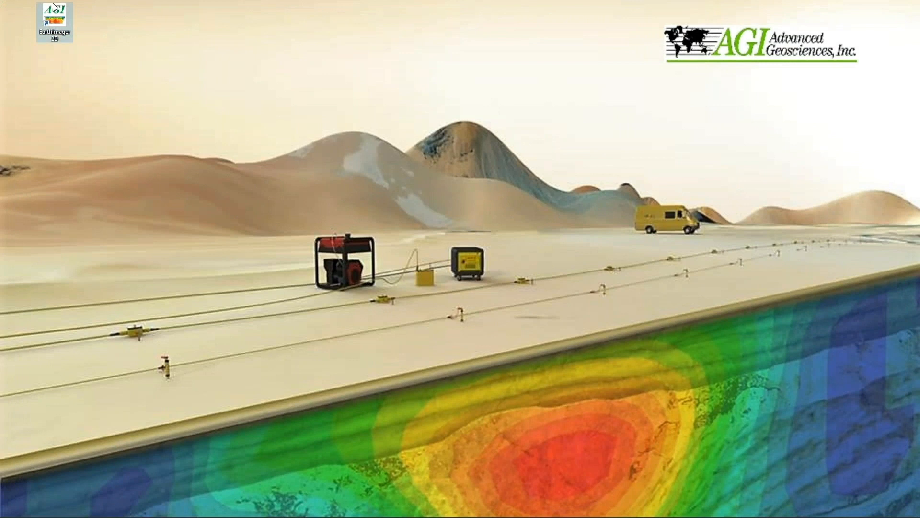
double_click(54, 9)
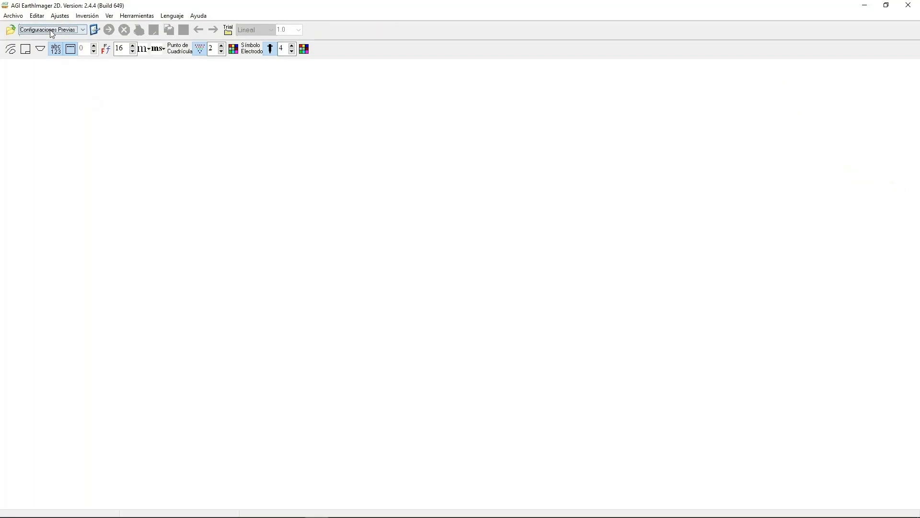
click(50, 30)
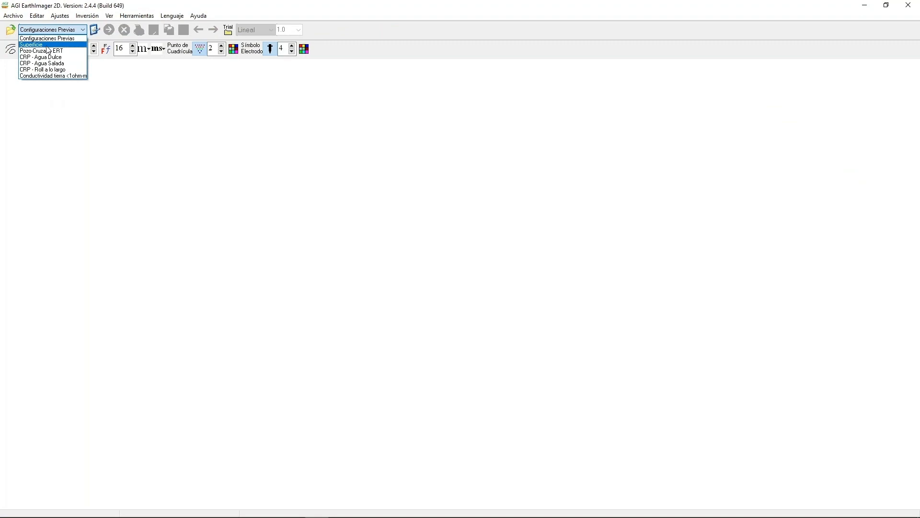
click(52, 45)
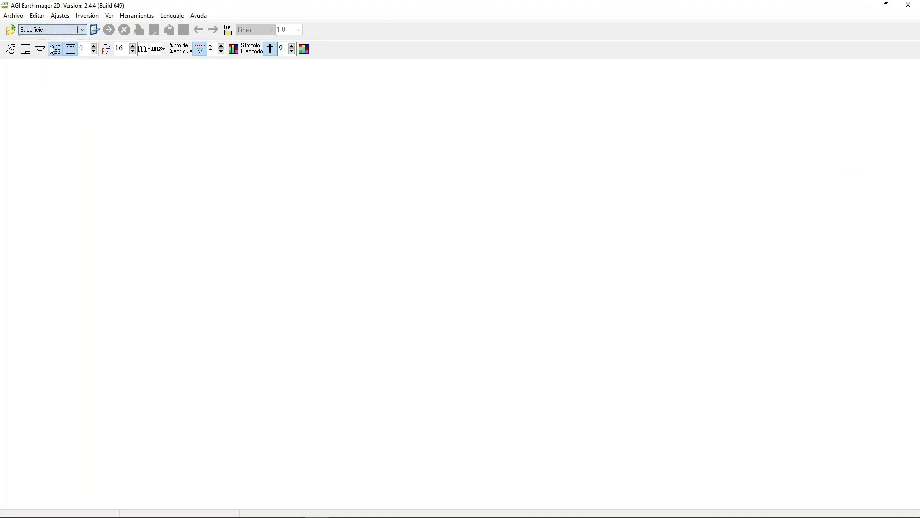
Load the data file Ambiente Marino.stg and move its data removal summary below the pseudosection.
click(13, 15)
click(23, 29)
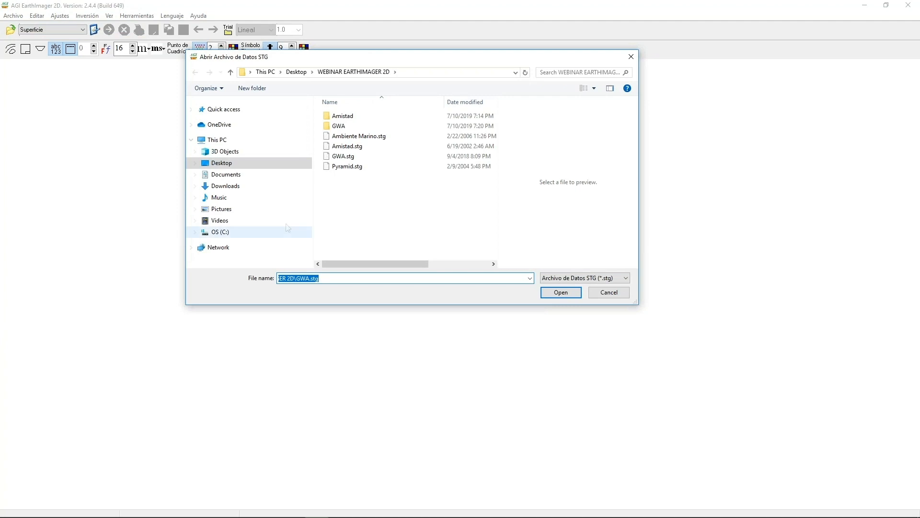
click(361, 139)
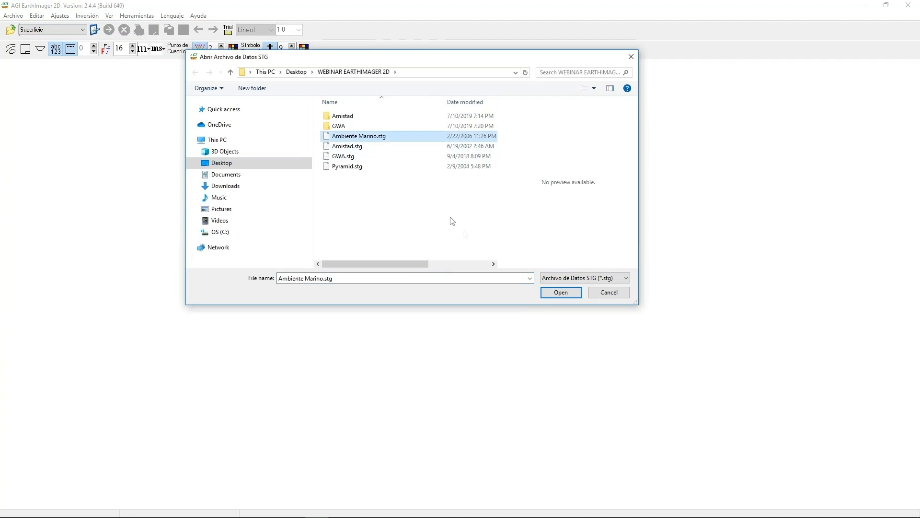
click(560, 294)
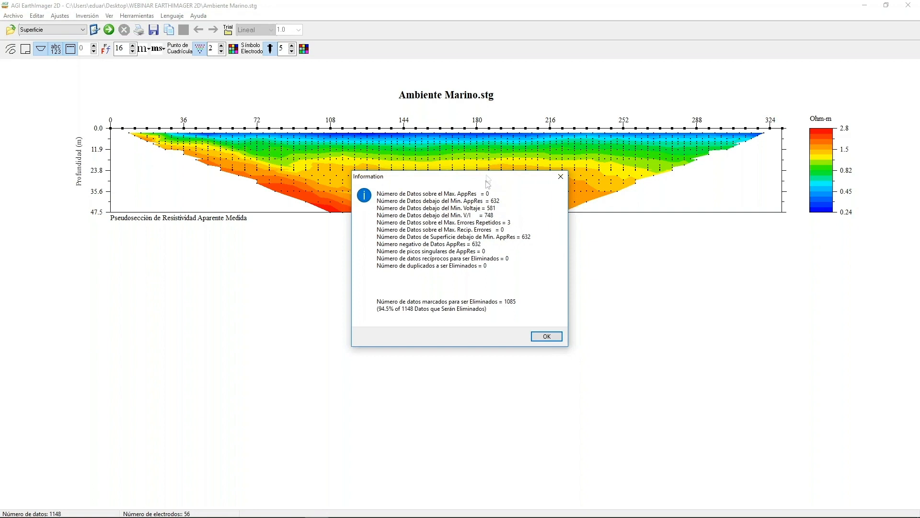
drag(486, 176, 487, 219)
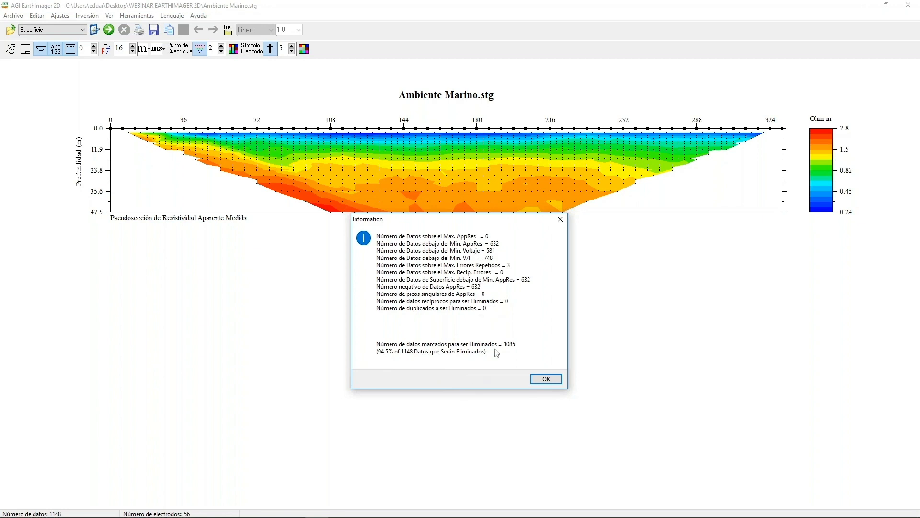
Dismiss the data removal summary and display the measured voltage scatter plot for Ambiente Marino.stg.
click(546, 380)
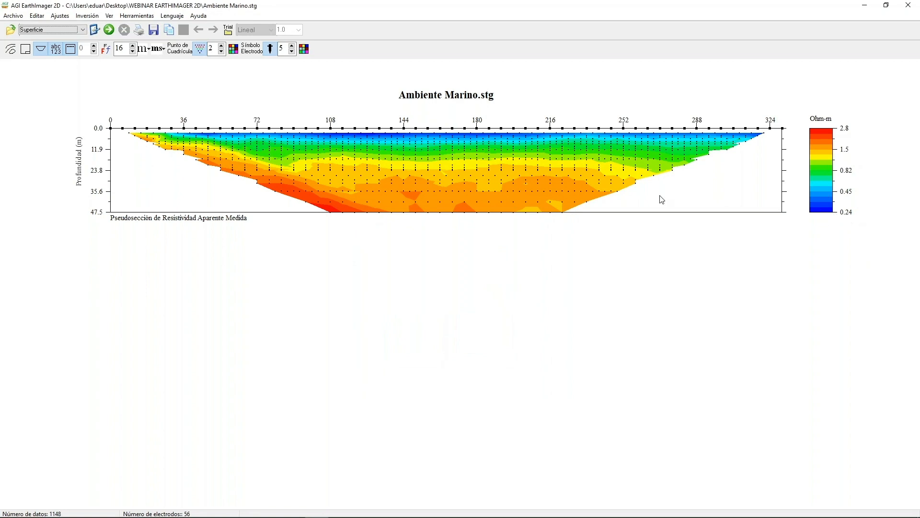
click(37, 16)
mouse_move(85, 72)
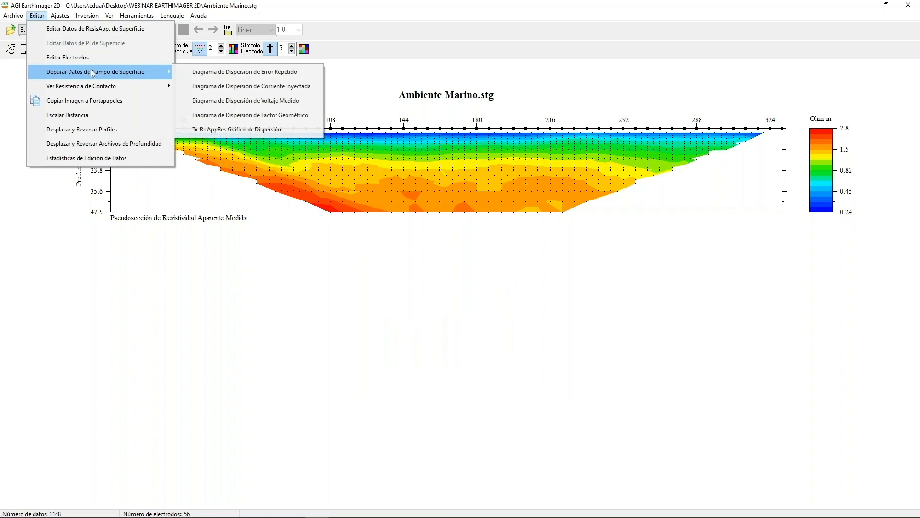
click(199, 99)
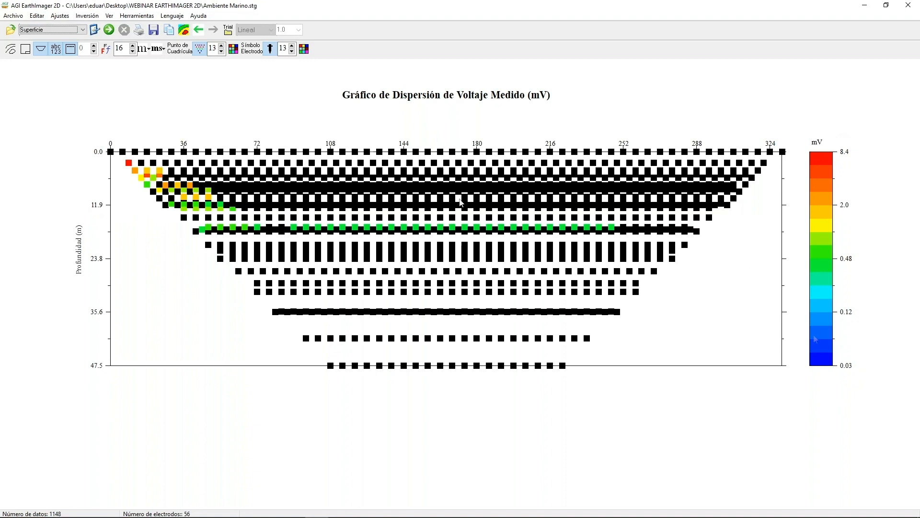
Choose the Conductividad tierra <1ohm-m preset and check the data editing statistics.
click(84, 31)
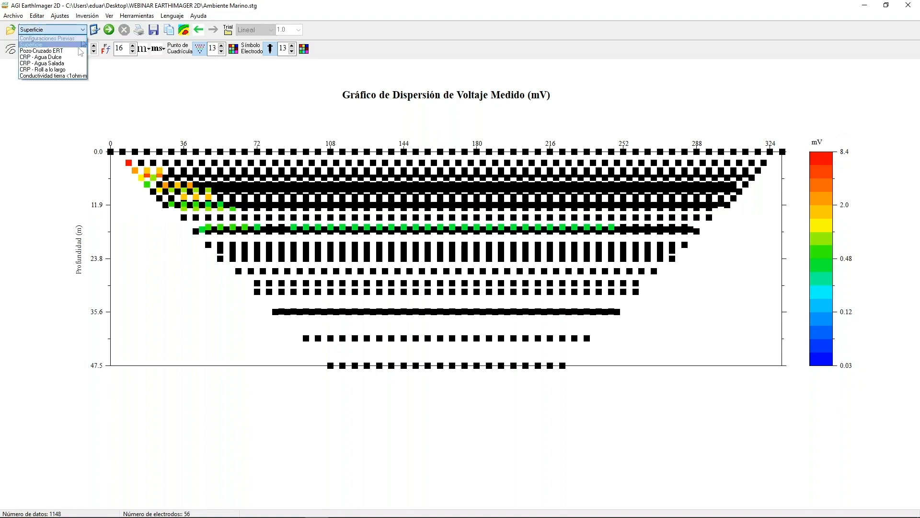
click(72, 76)
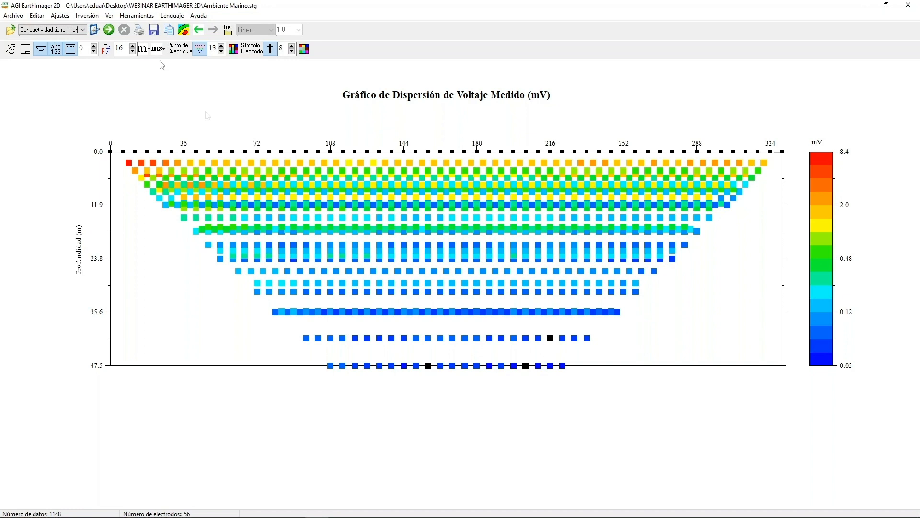
click(37, 16)
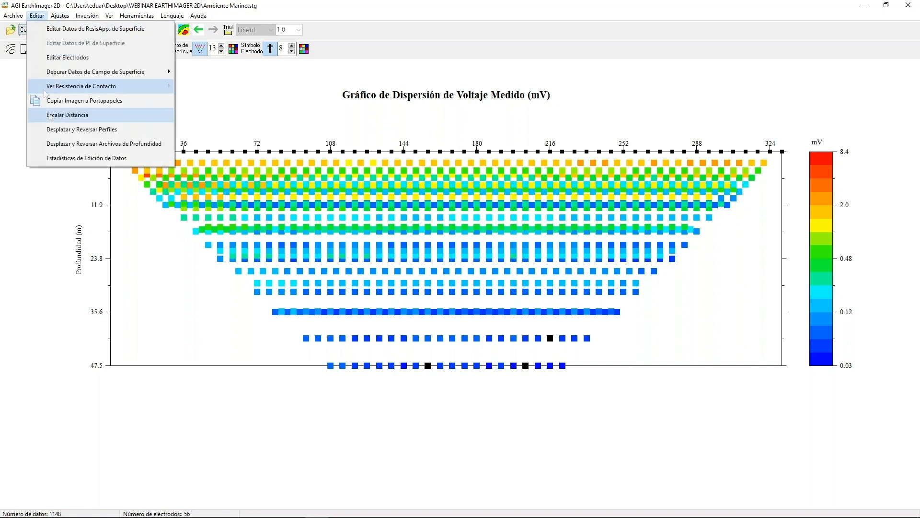
click(86, 158)
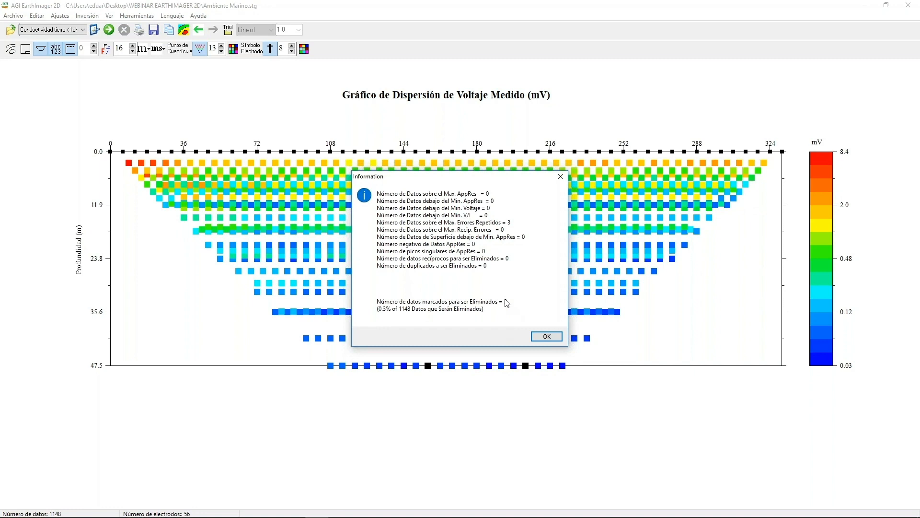
click(548, 338)
Display the surface apparent resistivity scatter plot and reselect the Conductividad tierra <1ohm-m preset.
click(39, 16)
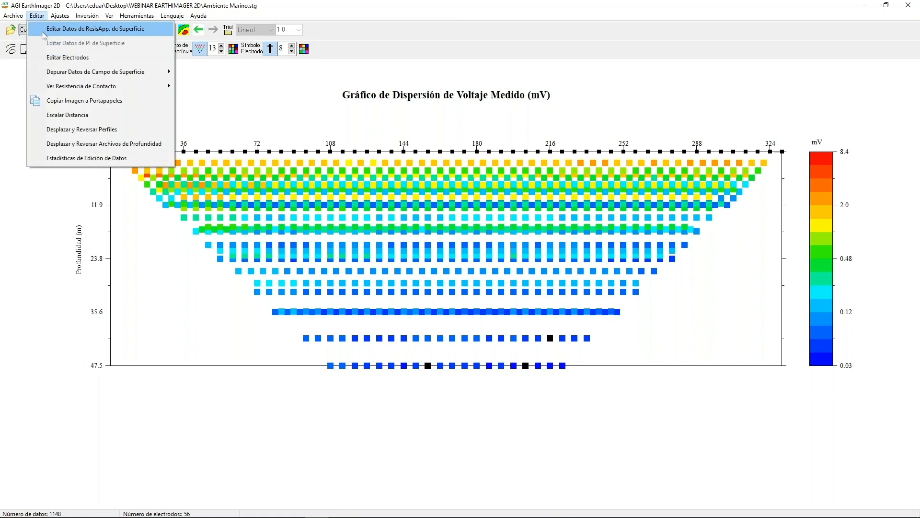
click(45, 41)
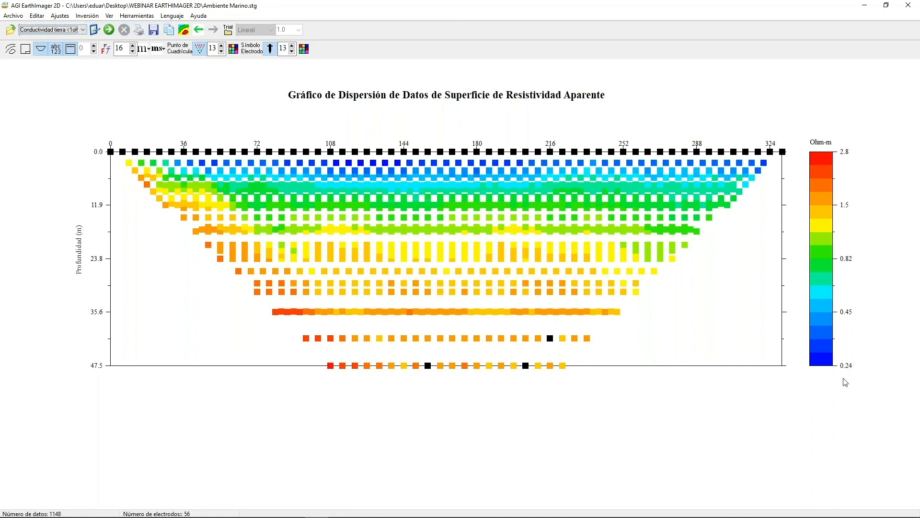
click(83, 31)
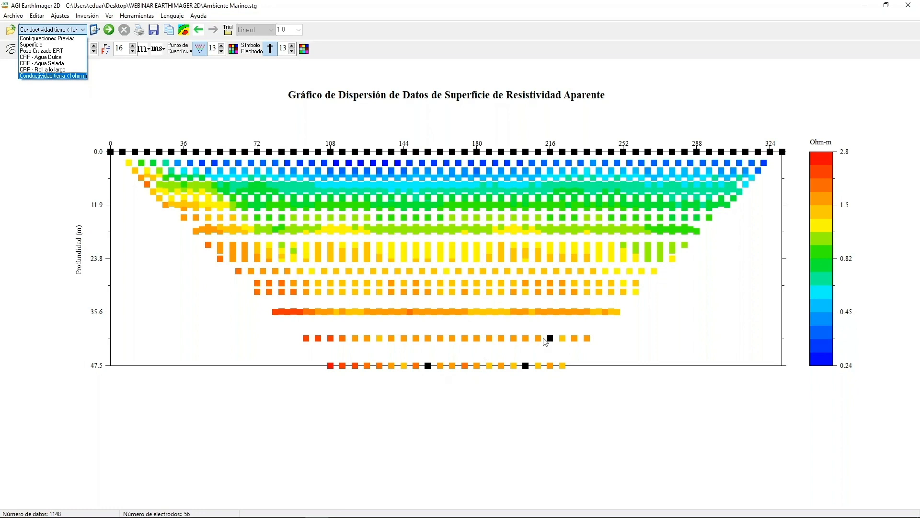
click(57, 77)
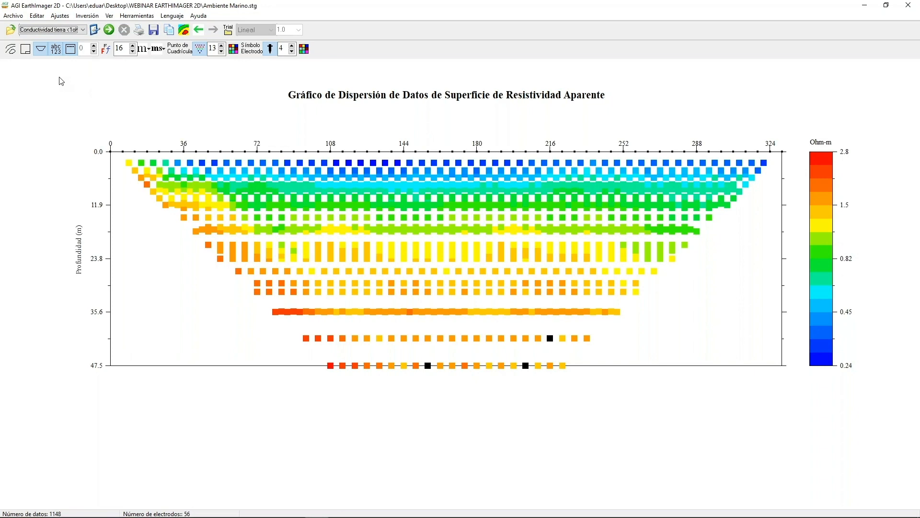
Switch back to the Superficie preset and set the minimum voltage to 0.002 mV in the initial settings.
click(82, 29)
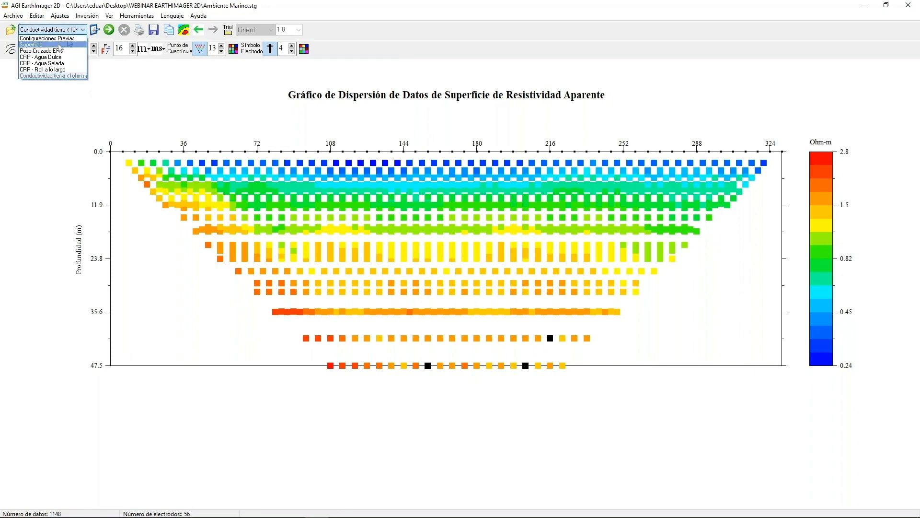
click(59, 49)
click(95, 30)
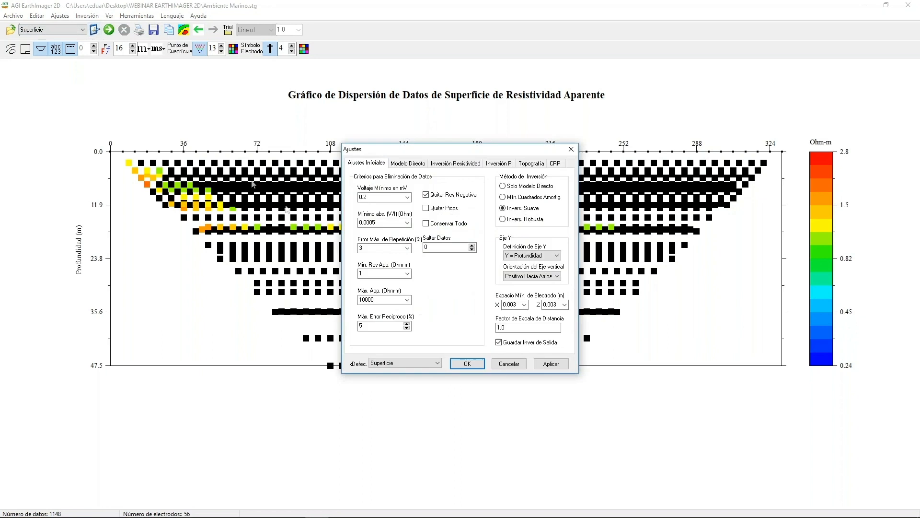
double_click(363, 197)
click(361, 197)
text(00)
Set the minimum absolute V/I to 0.0000005 Ohm and the minimum apparent resistivity to 0.001 Ohm-m, and apply the settings.
double_click(372, 224)
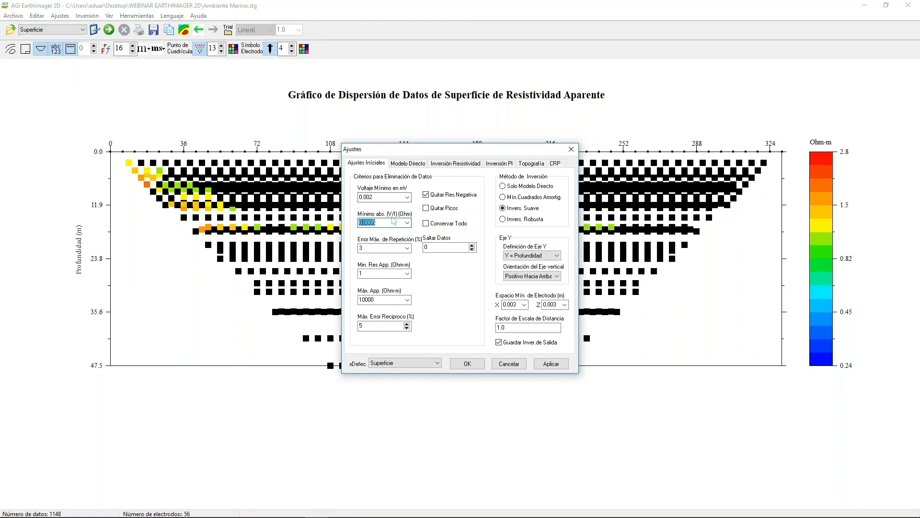
click(368, 223)
text(000)
double_click(381, 272)
text(0.)
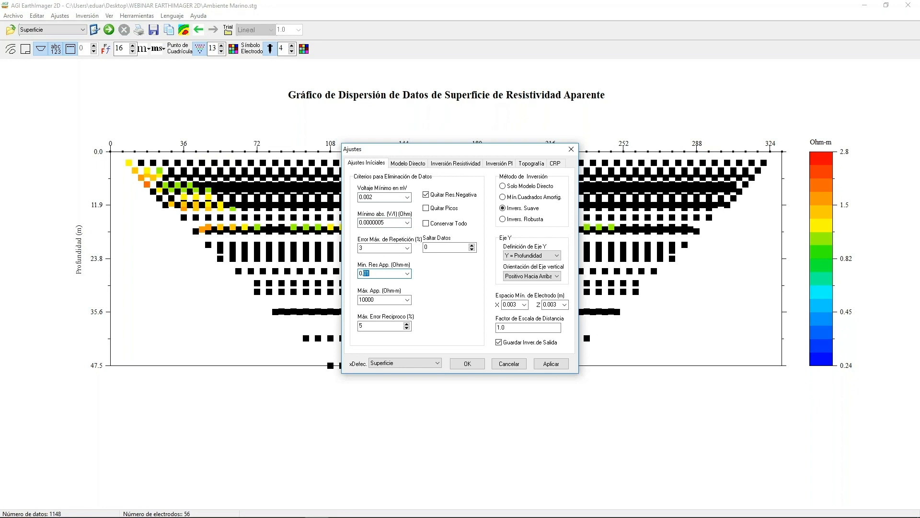
click(551, 363)
drag(469, 149, 577, 233)
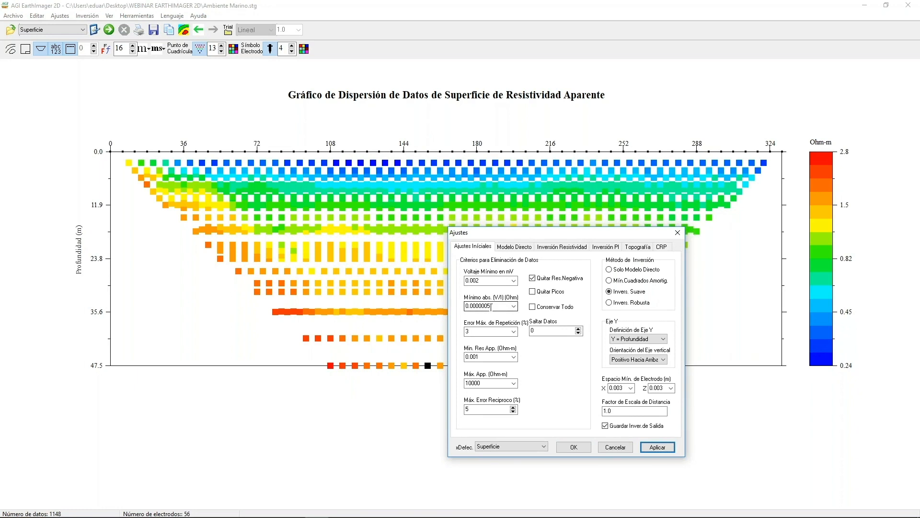
click(615, 447)
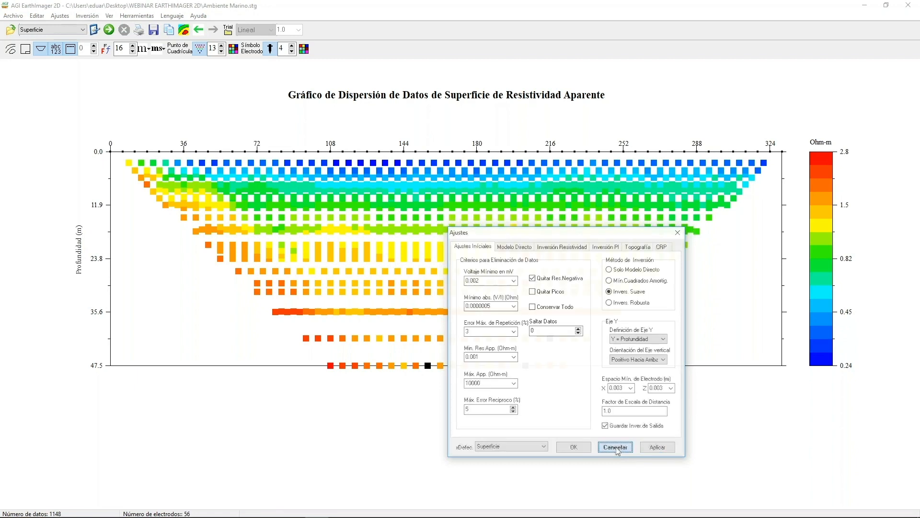
Display the measured voltage scatter plot with the customized removal criteria.
click(37, 16)
mouse_move(121, 73)
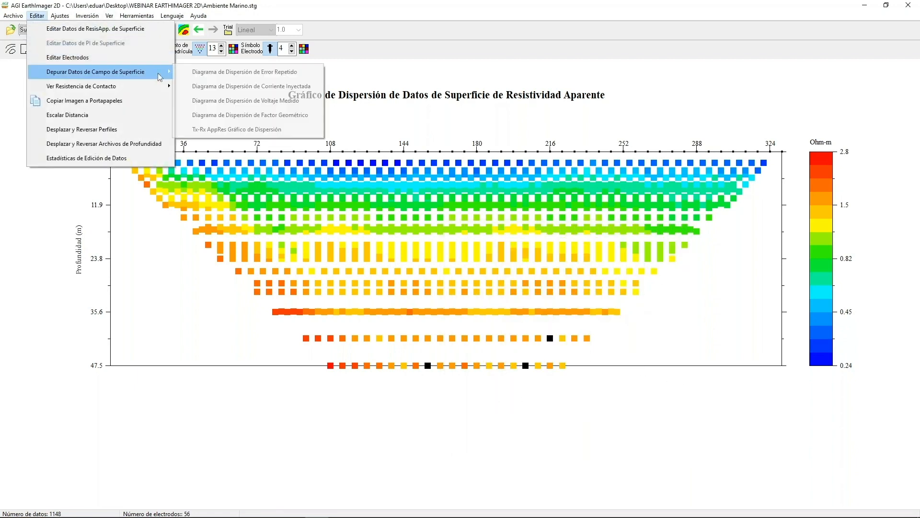
click(216, 99)
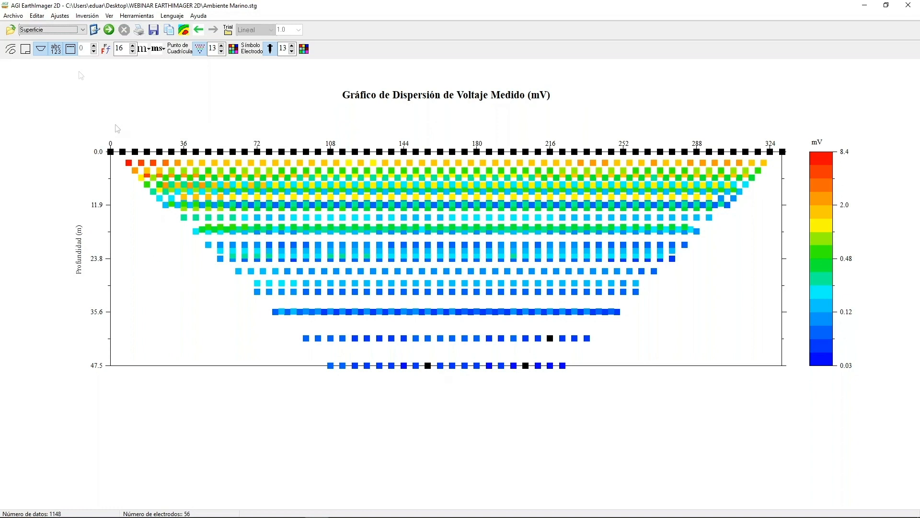
Load the data file Amistad.stg.
click(13, 15)
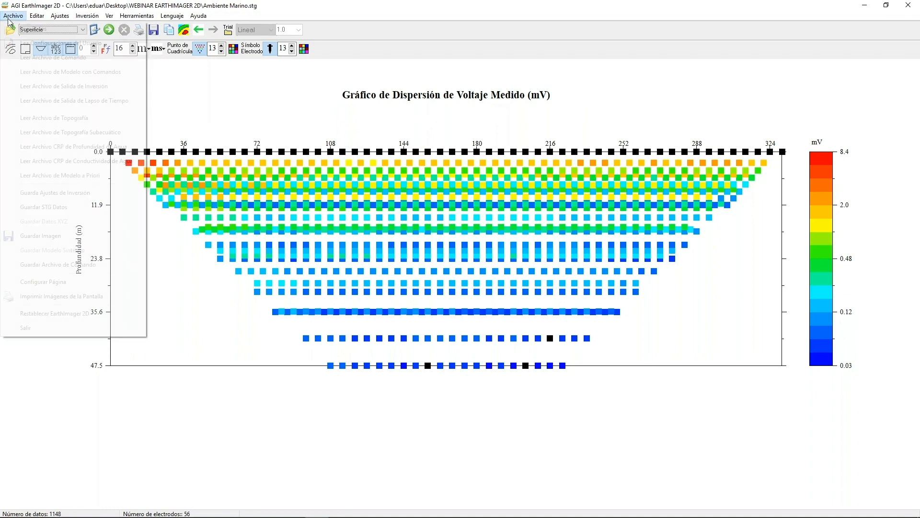
click(28, 29)
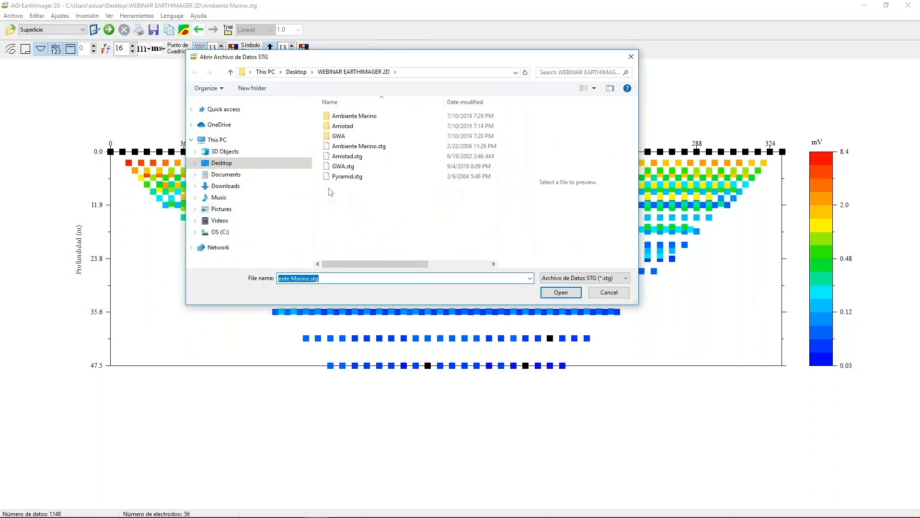
click(339, 156)
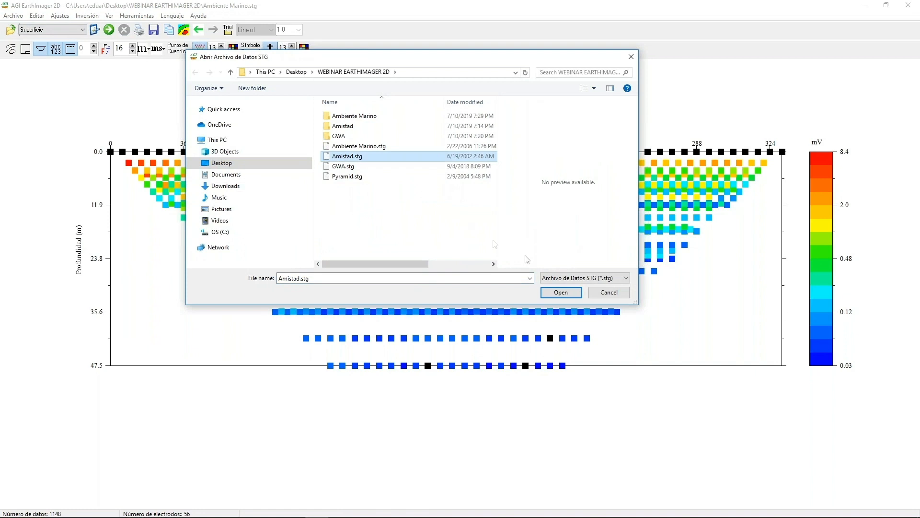
click(551, 293)
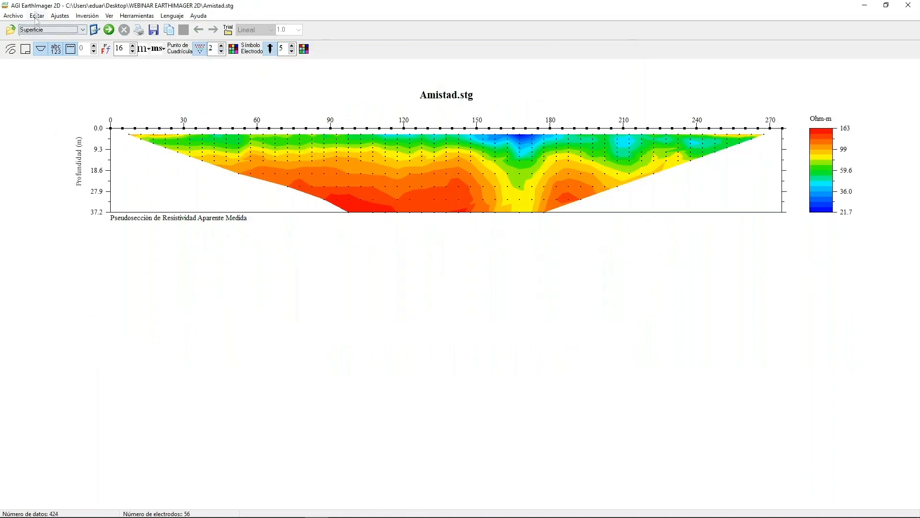
click(37, 16)
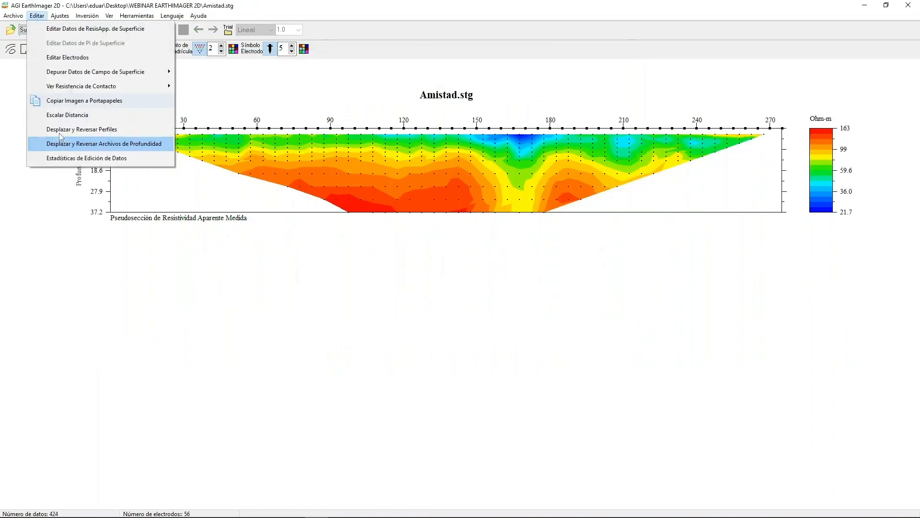
mouse_move(82, 69)
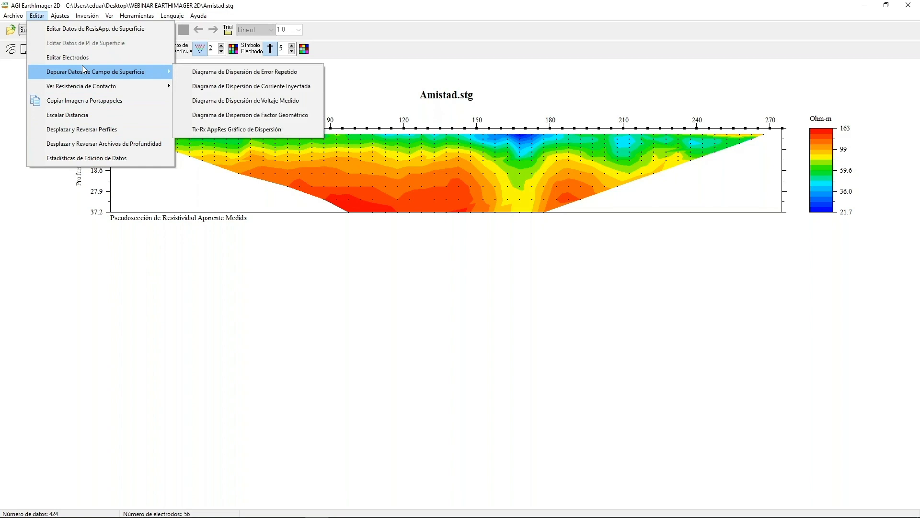
click(57, 292)
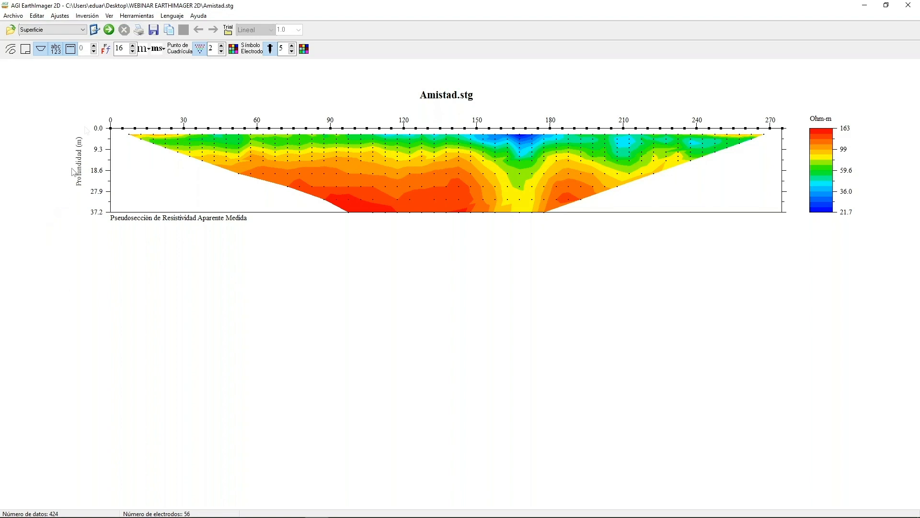
Review the data removal criteria and inversion method in the initial settings, leaving them unmodified.
click(94, 30)
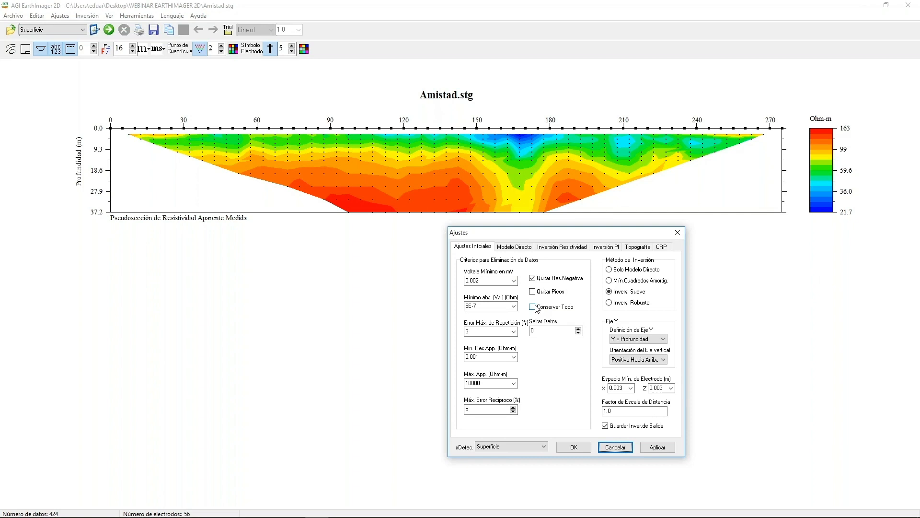
click(614, 448)
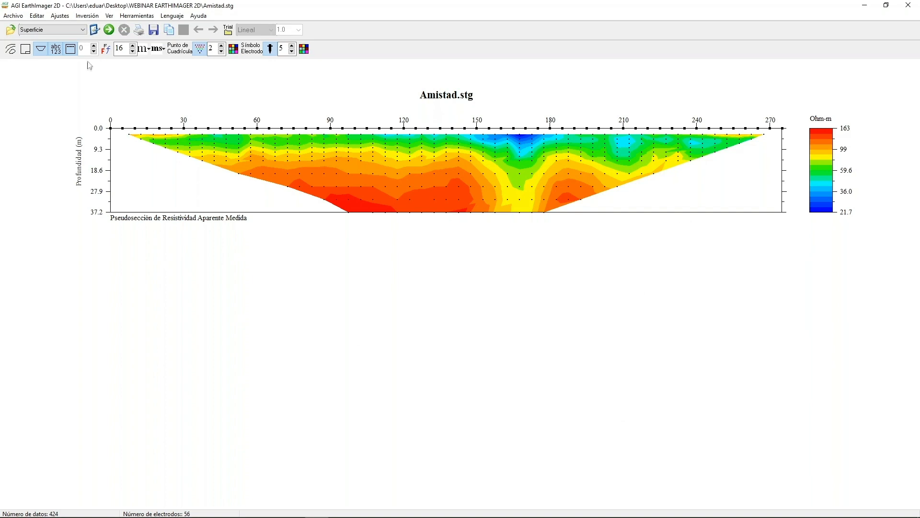
click(67, 16)
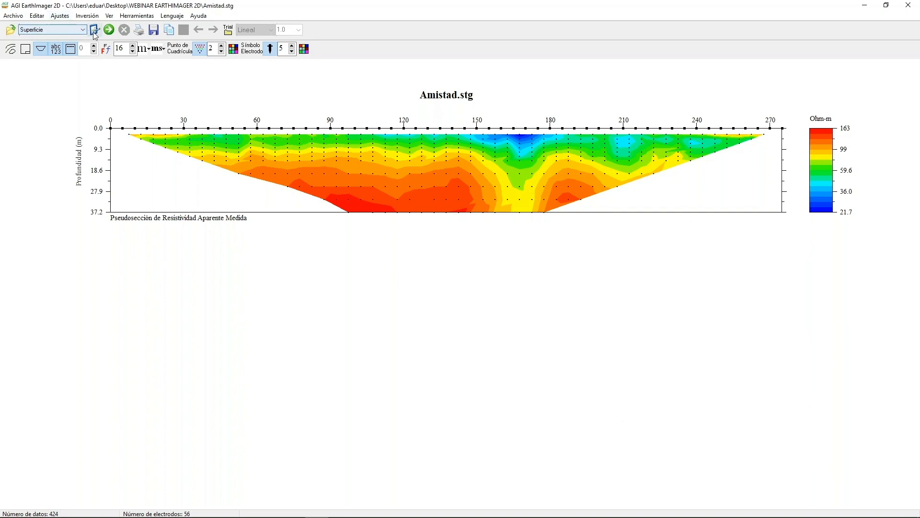
click(82, 26)
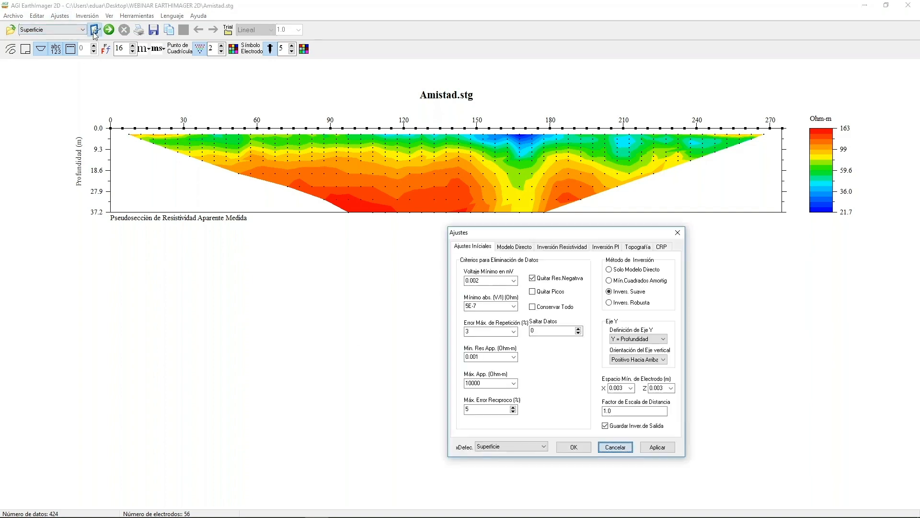
click(678, 233)
click(59, 16)
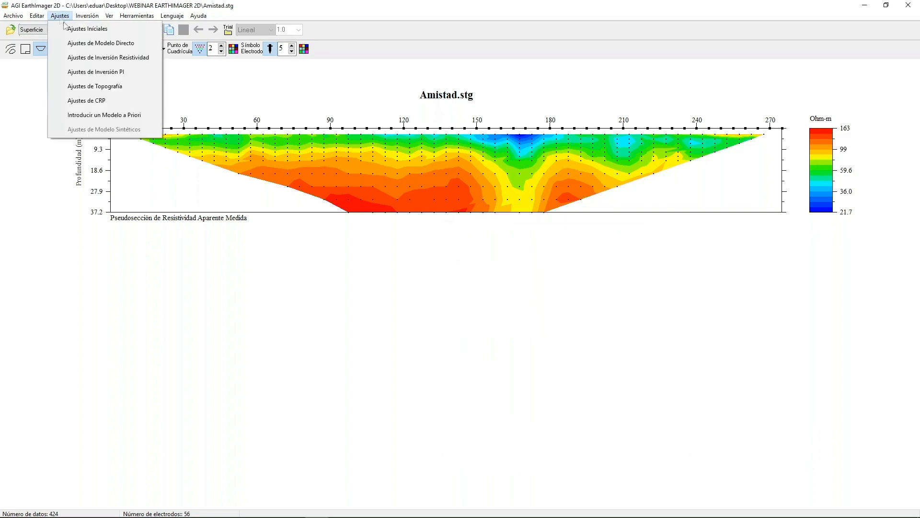
click(84, 29)
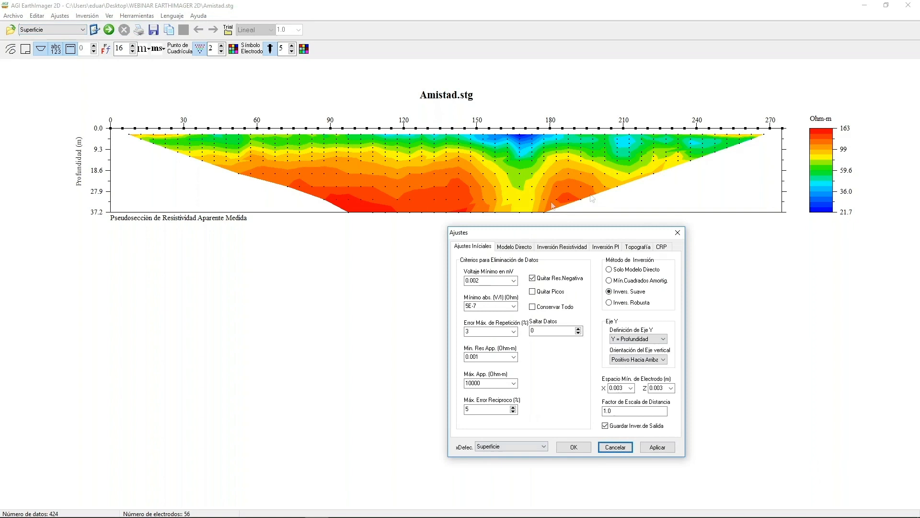
click(678, 233)
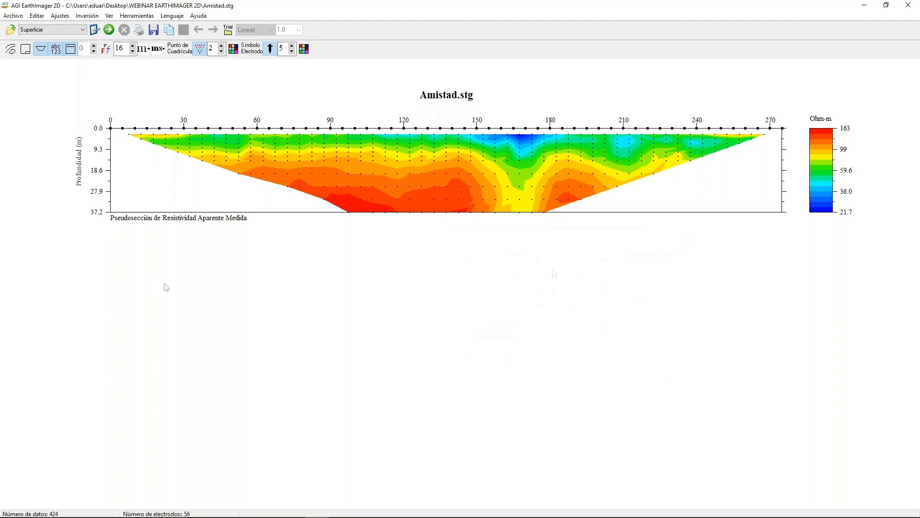
click(93, 18)
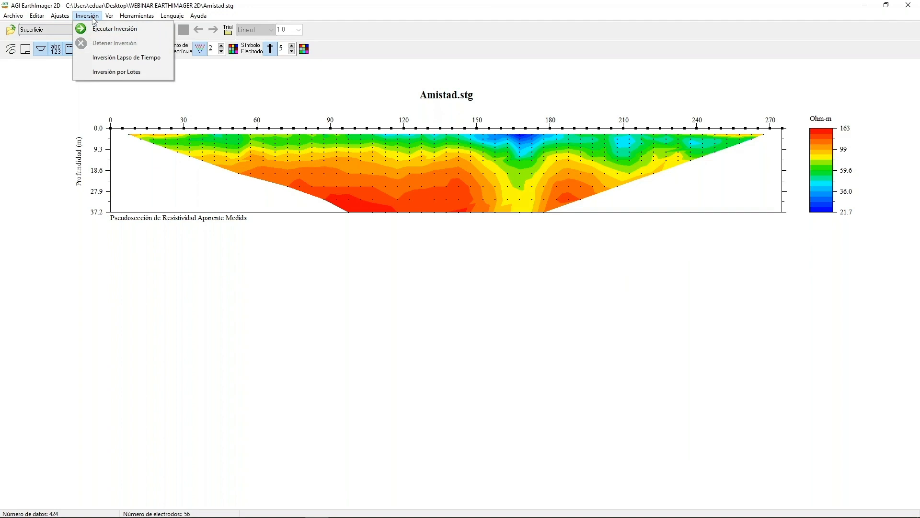
click(127, 322)
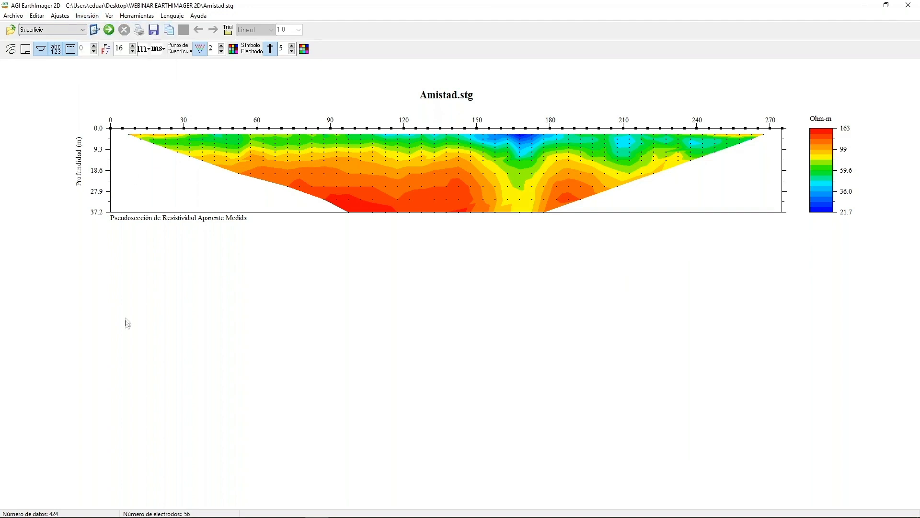
Run the inversion of the Amistad.stg data and set the data grid point size to 5.
click(108, 31)
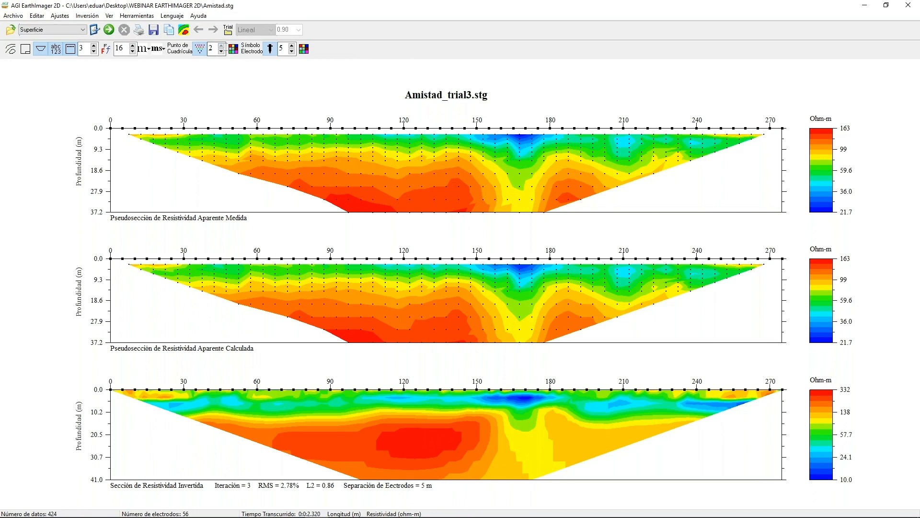
click(221, 46)
click(221, 46)
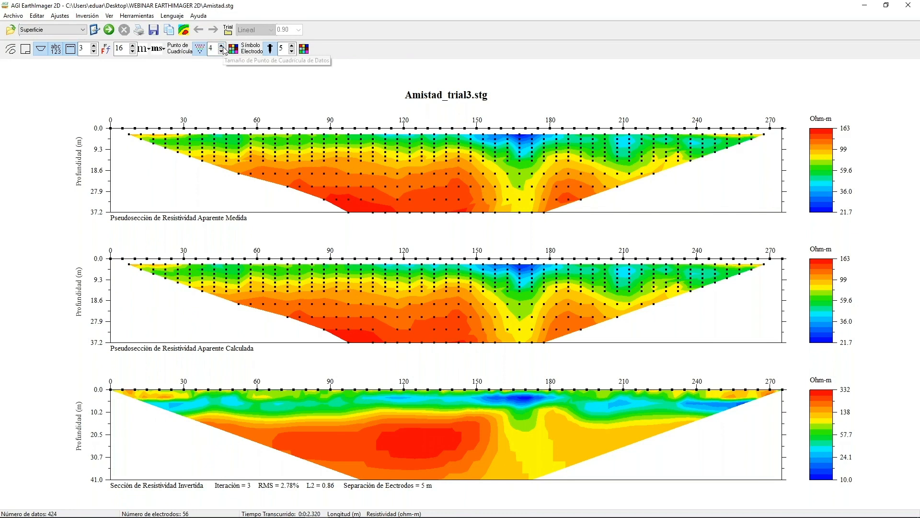
click(221, 46)
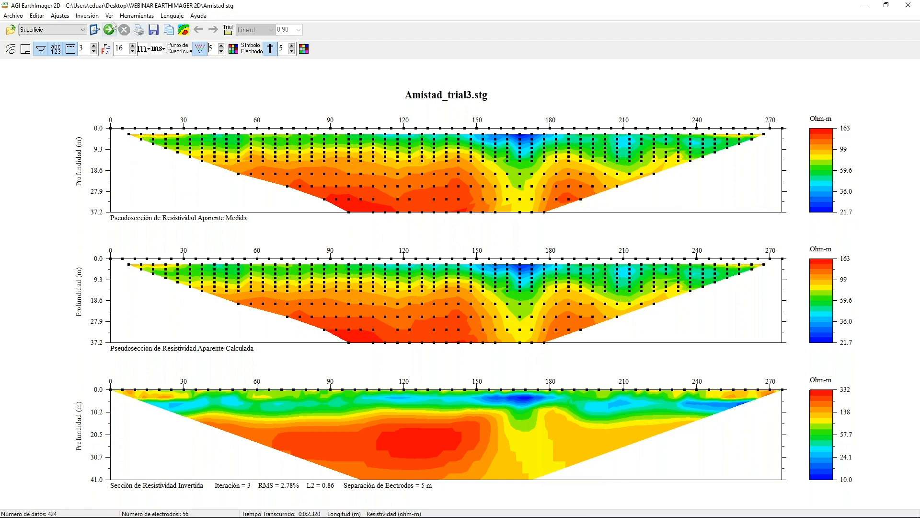
Set the inverted section's contour levels to a minimum of 10 and a maximum of 400, and apply them.
click(109, 16)
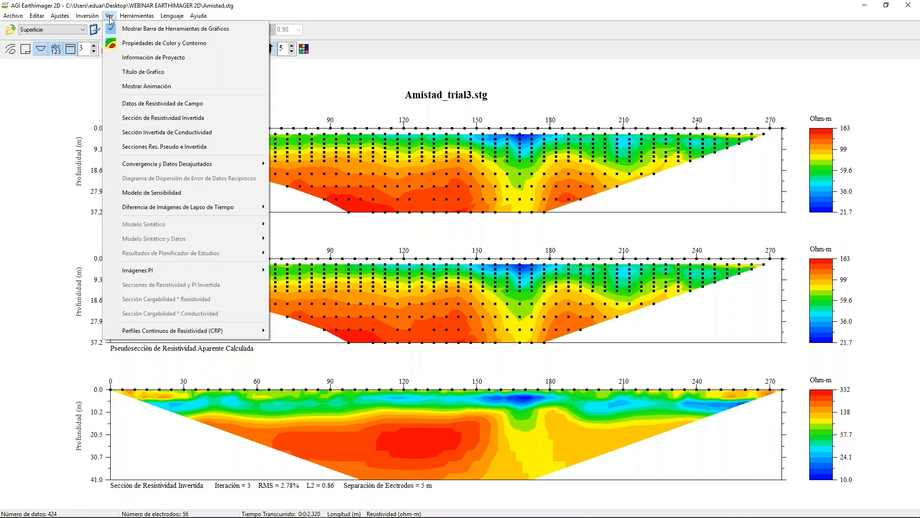
click(124, 44)
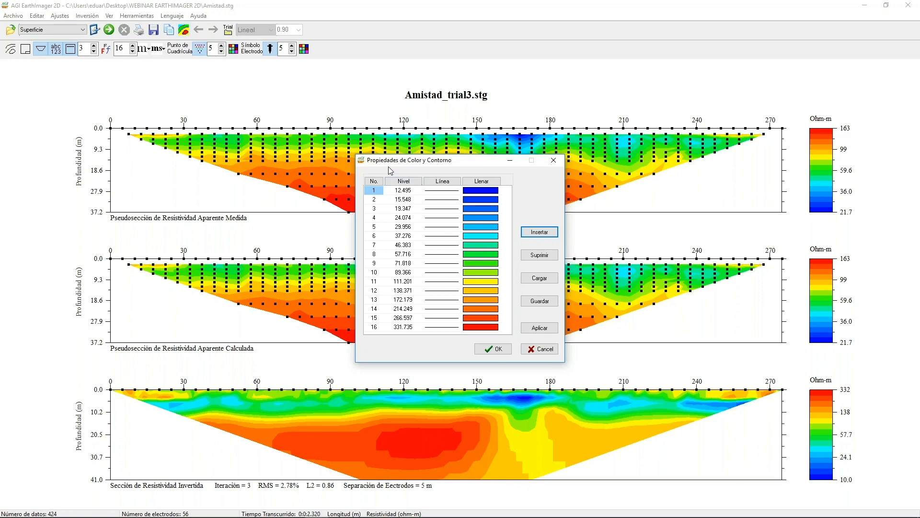
click(403, 182)
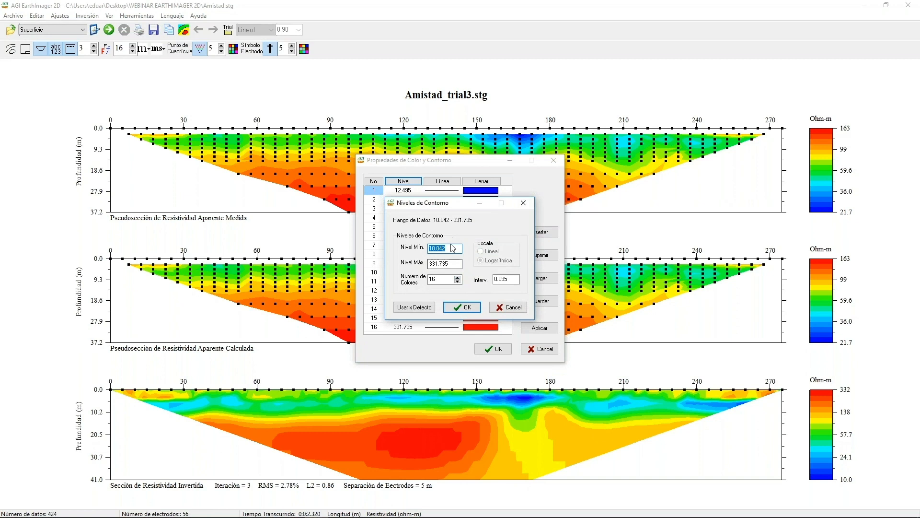
click(455, 251)
drag(451, 265, 425, 265)
text(300)
click(461, 308)
click(540, 328)
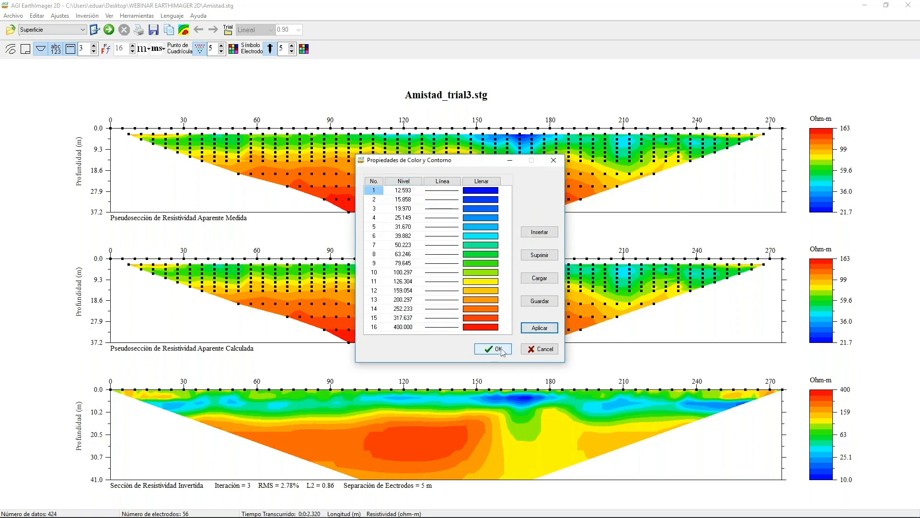
Set the maximum contour level to 200 and apply it to the inverted section.
click(412, 182)
click(456, 264)
drag(456, 264, 425, 268)
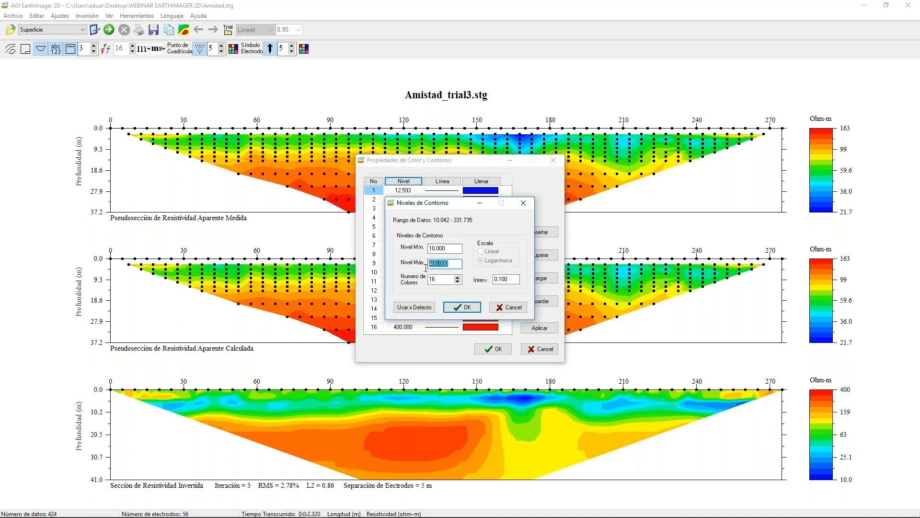
text(2000)
click(462, 307)
click(539, 328)
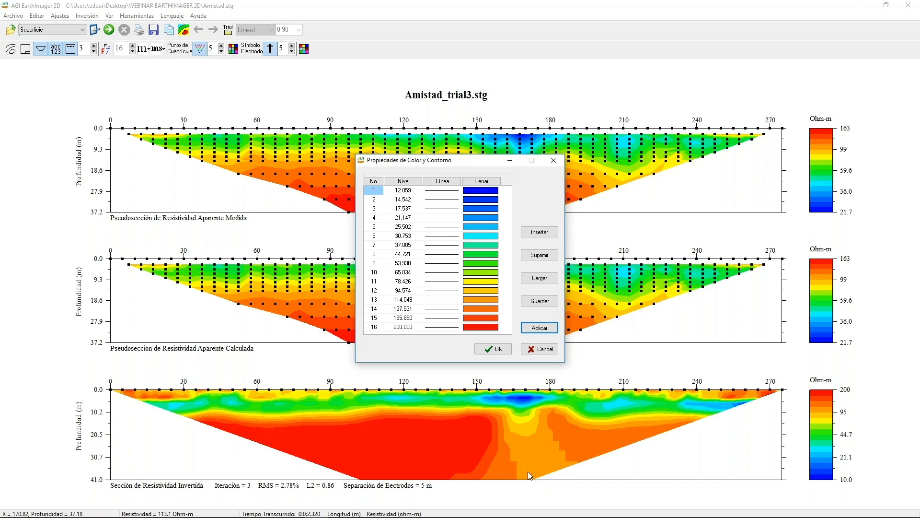
Reduce the number of contour colors to 8.
click(407, 183)
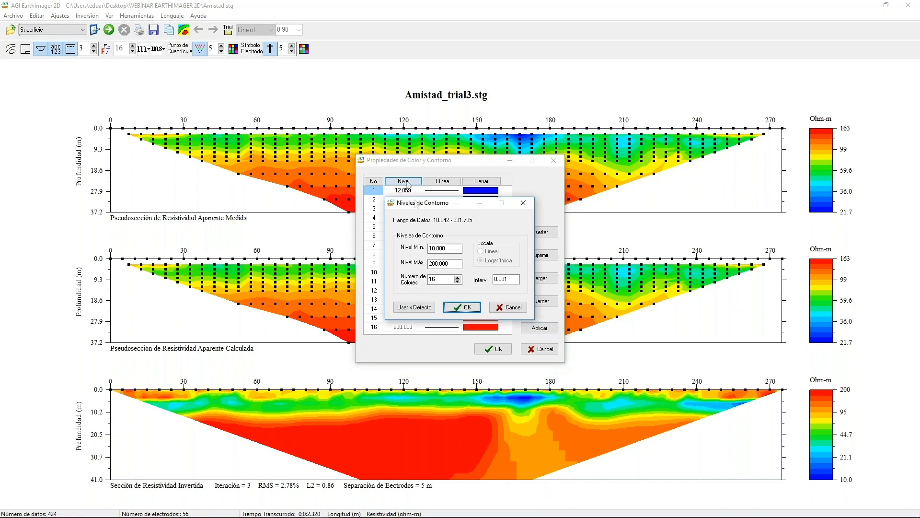
click(457, 281)
click(461, 307)
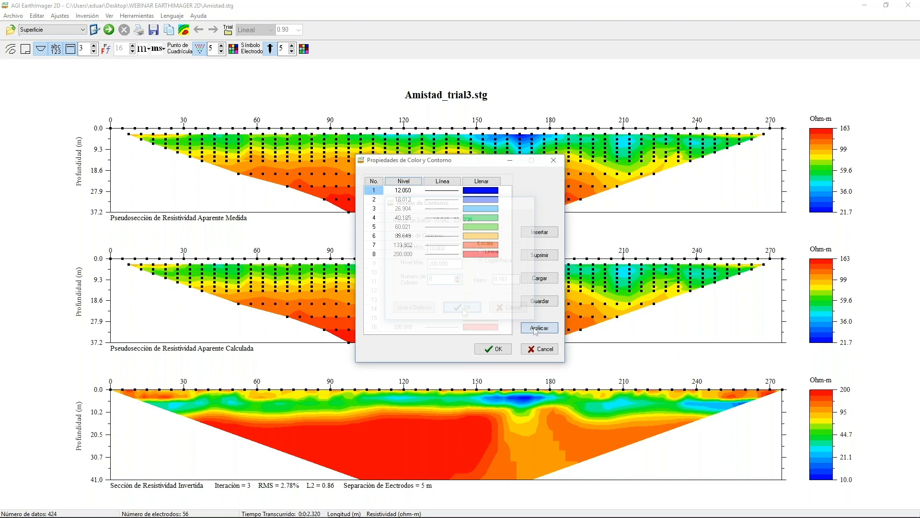
Restore the number of contour colors to 16.
click(401, 184)
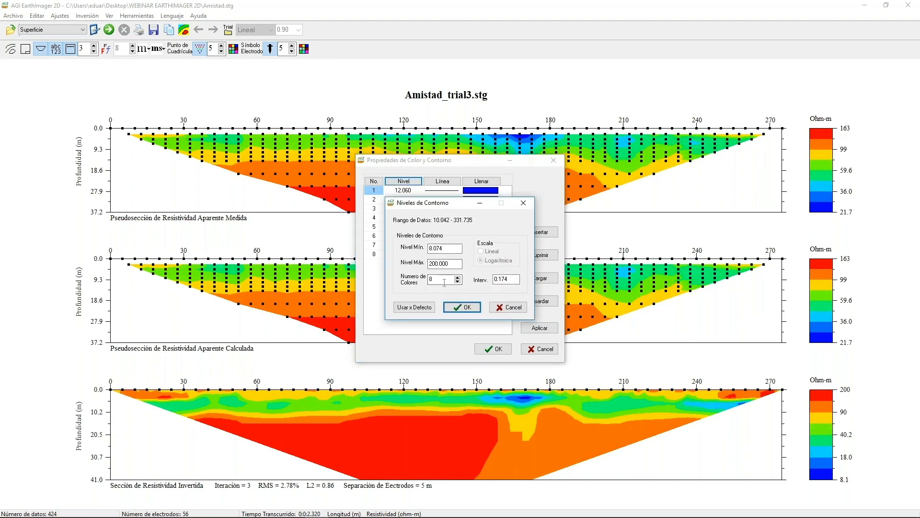
text(16)
click(462, 307)
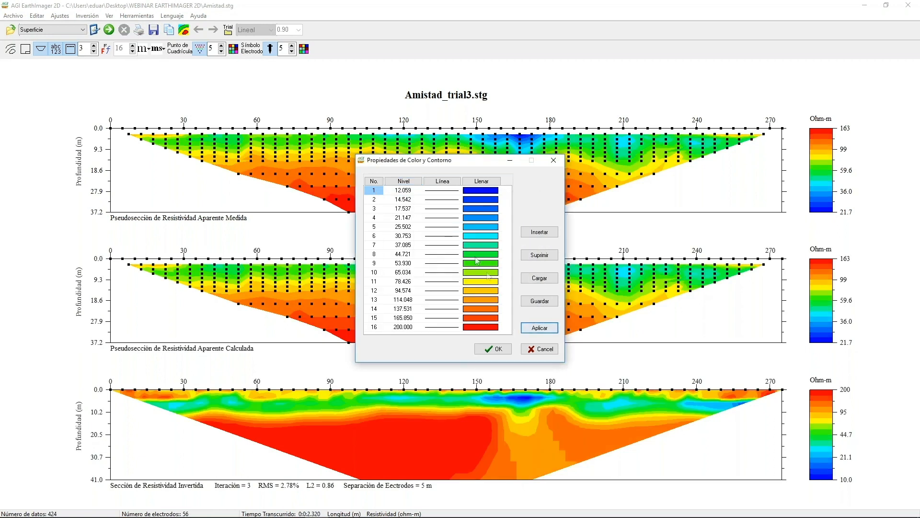
Set the number of contour colors to 62 and accept the color and contour properties.
click(403, 180)
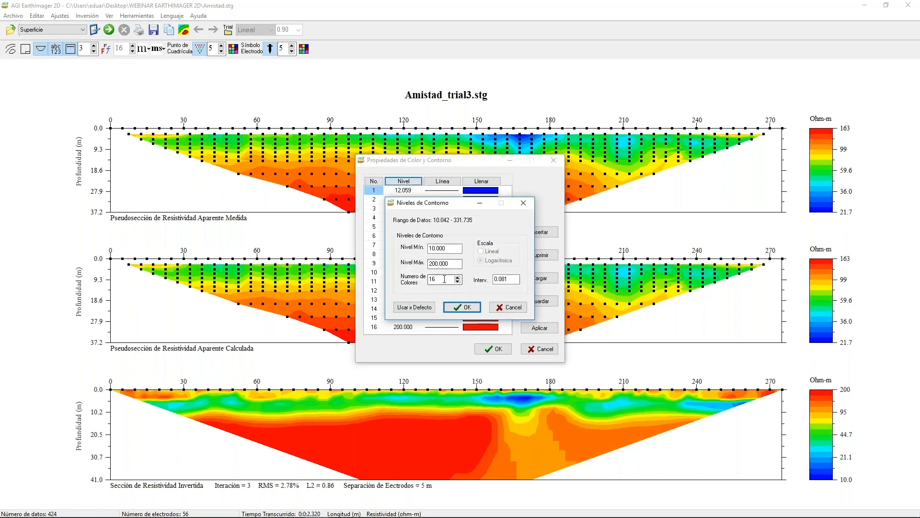
drag(445, 279, 430, 281)
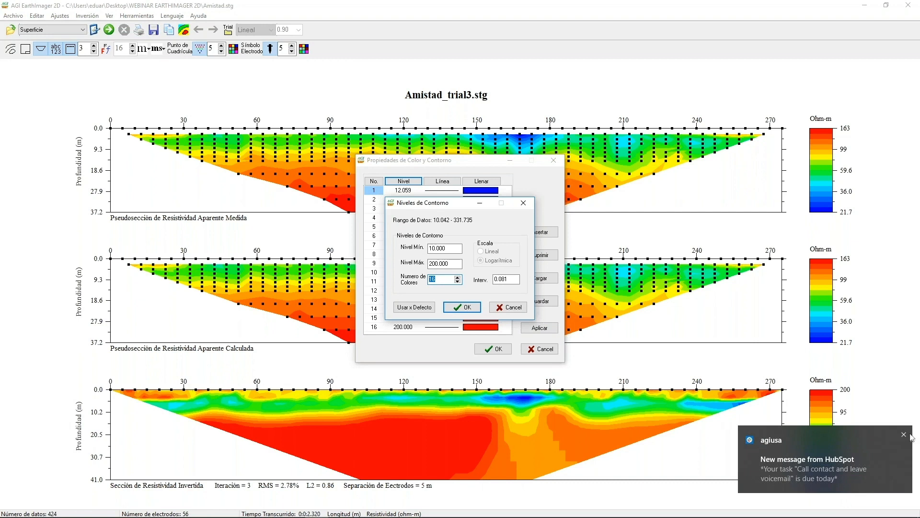
click(908, 436)
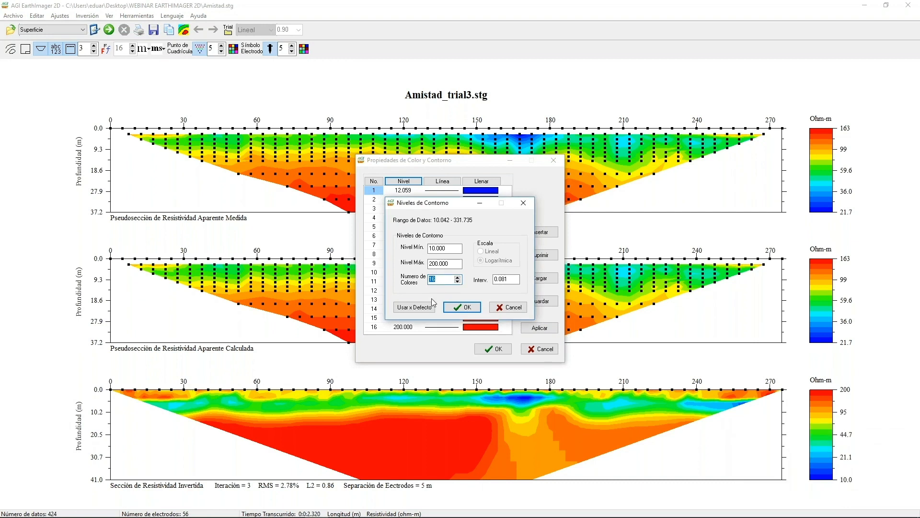
text(62)
click(463, 307)
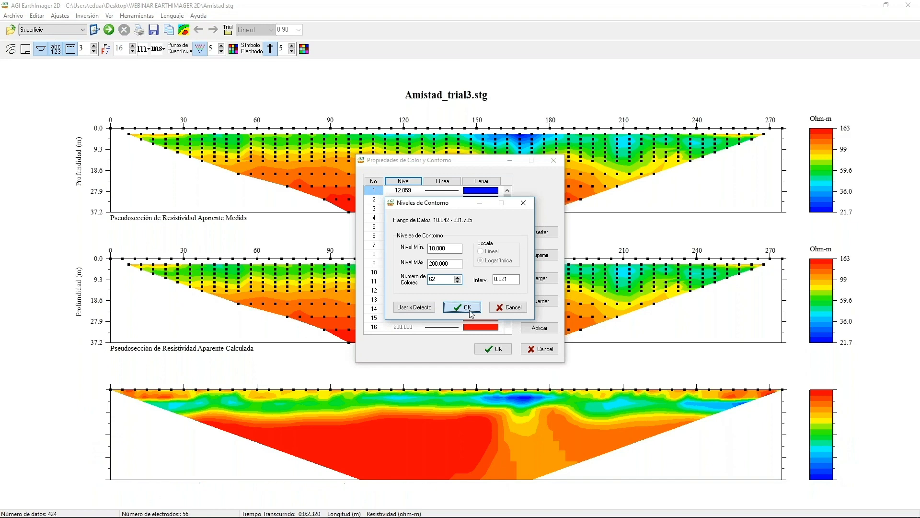
click(494, 349)
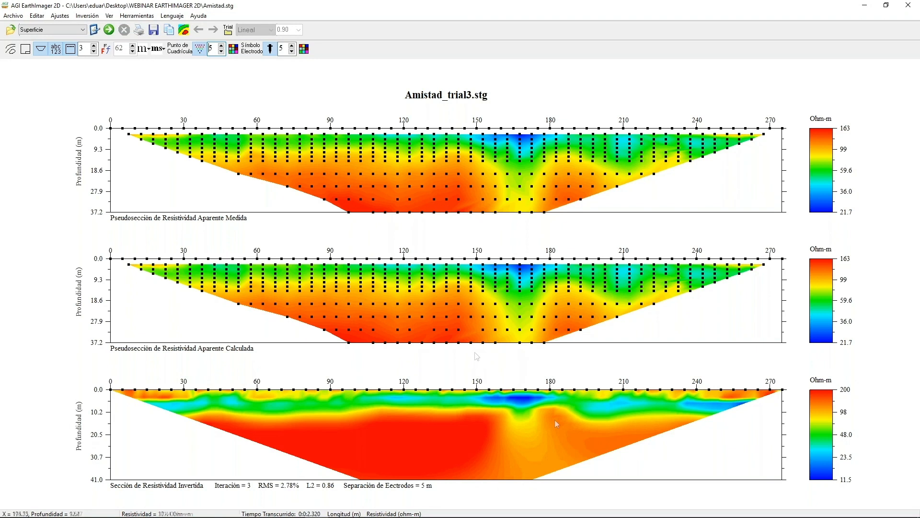
Set the number of contour colors back to 16, and apply and accept the contour properties.
click(184, 30)
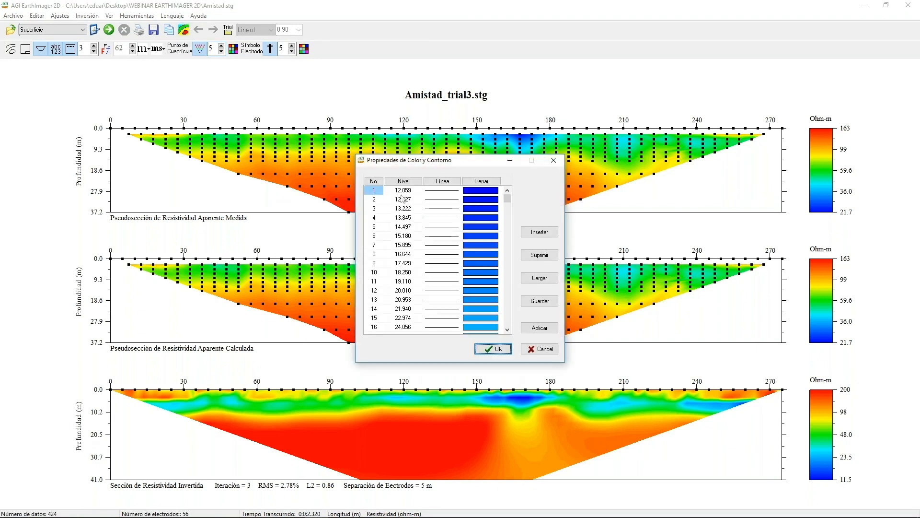
click(404, 181)
click(433, 279)
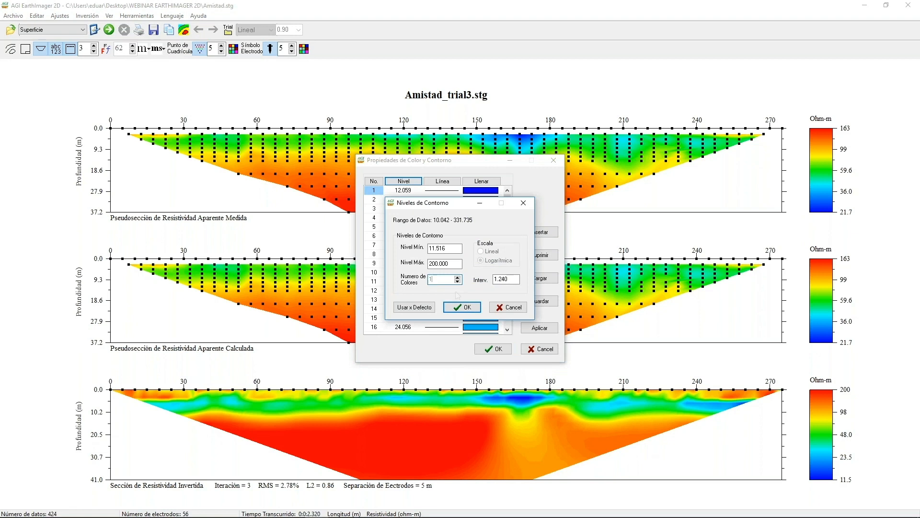
text(16)
click(463, 306)
click(537, 328)
click(494, 349)
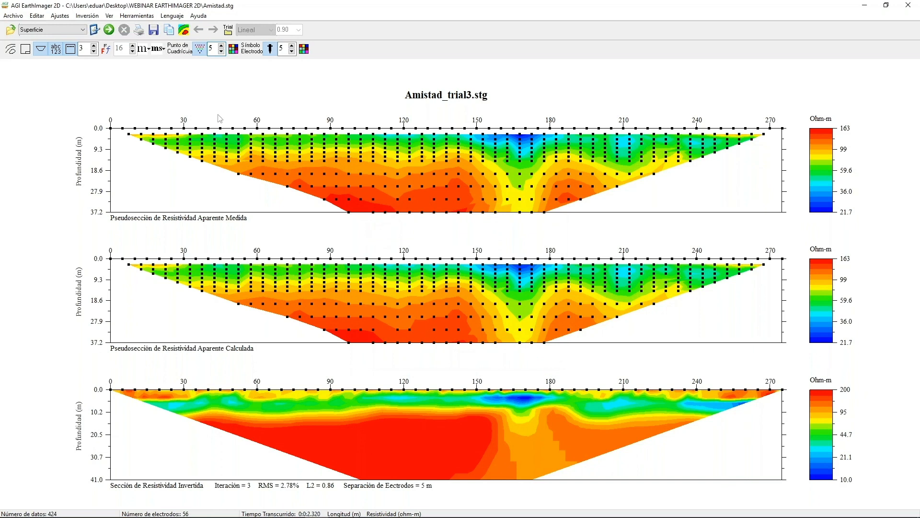
Display the custom project information frame on the plot and hide it again.
click(110, 17)
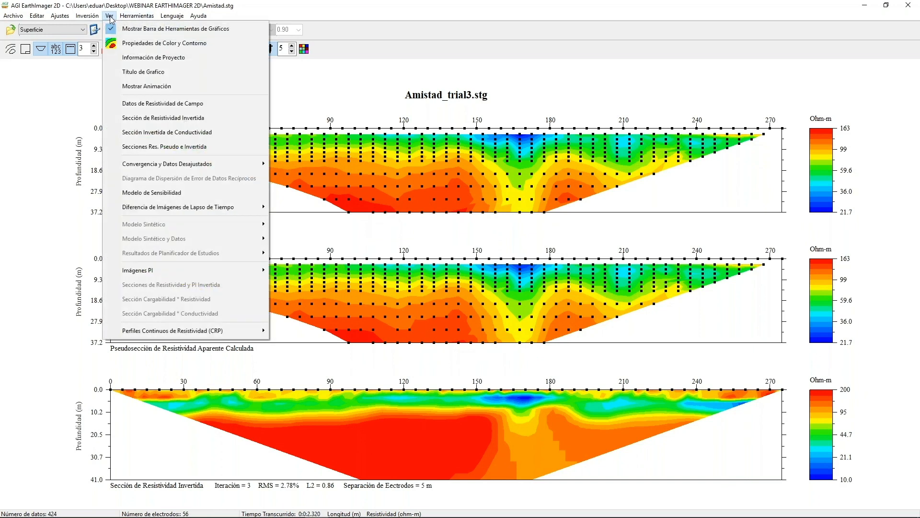
click(139, 58)
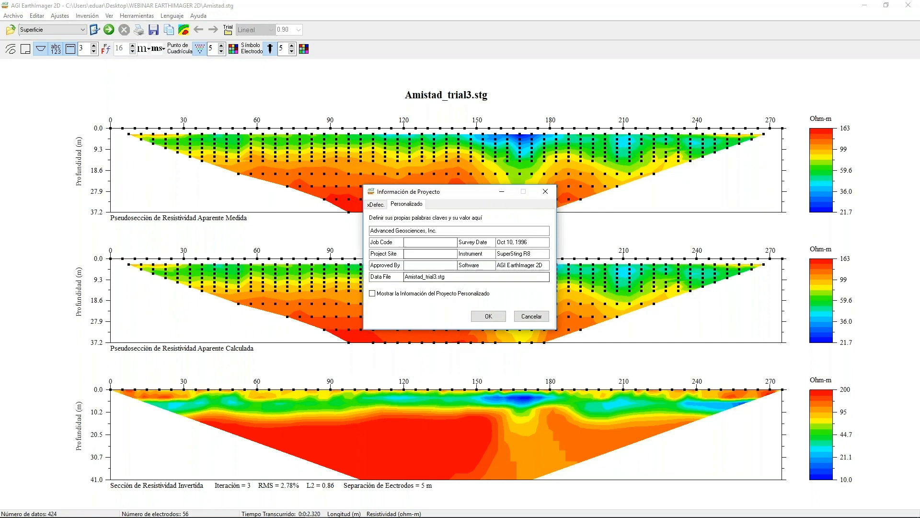
click(373, 293)
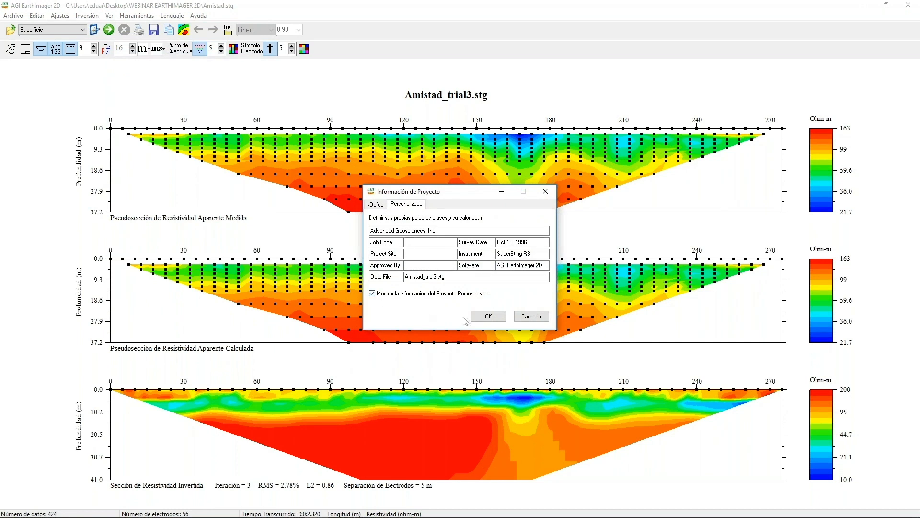
click(479, 317)
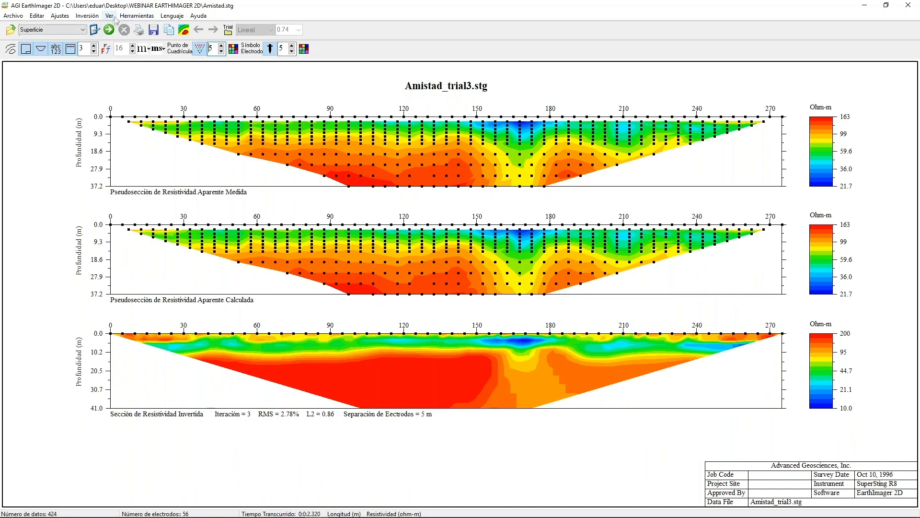
click(29, 53)
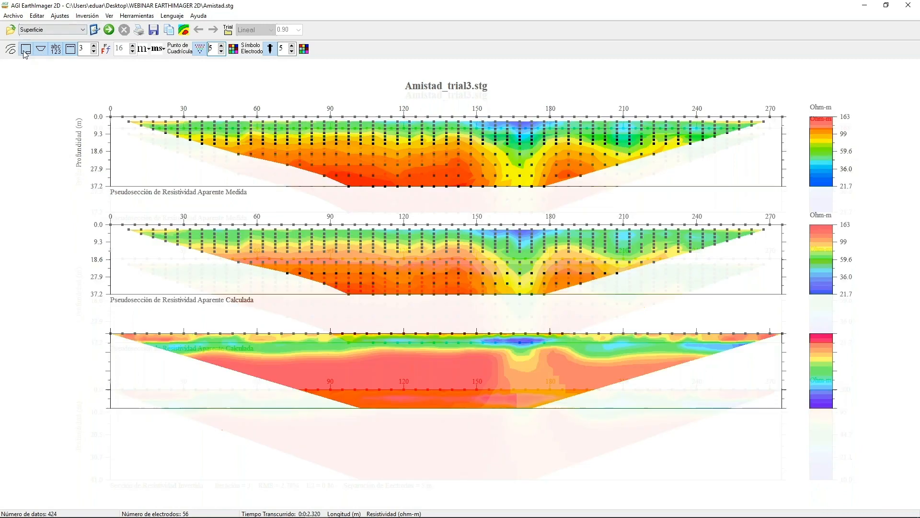
click(26, 50)
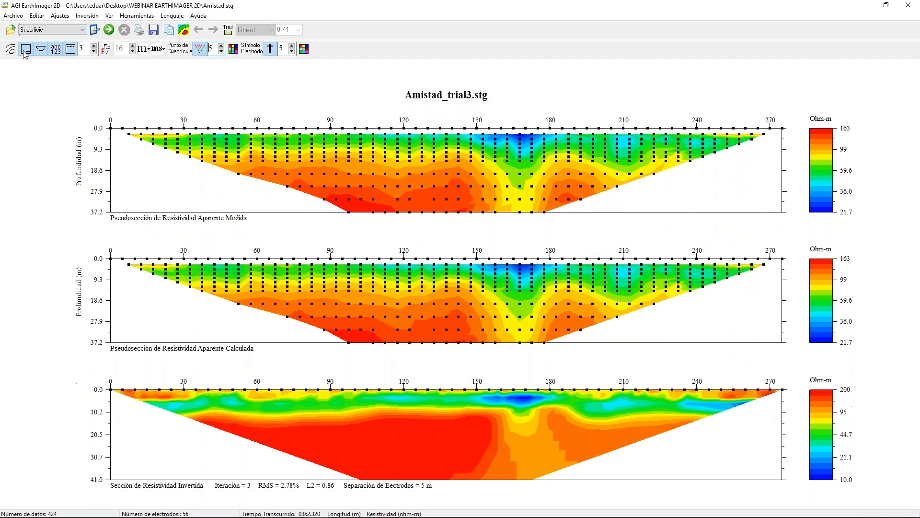
Review the graph title setting, leaving it unmodified.
click(109, 16)
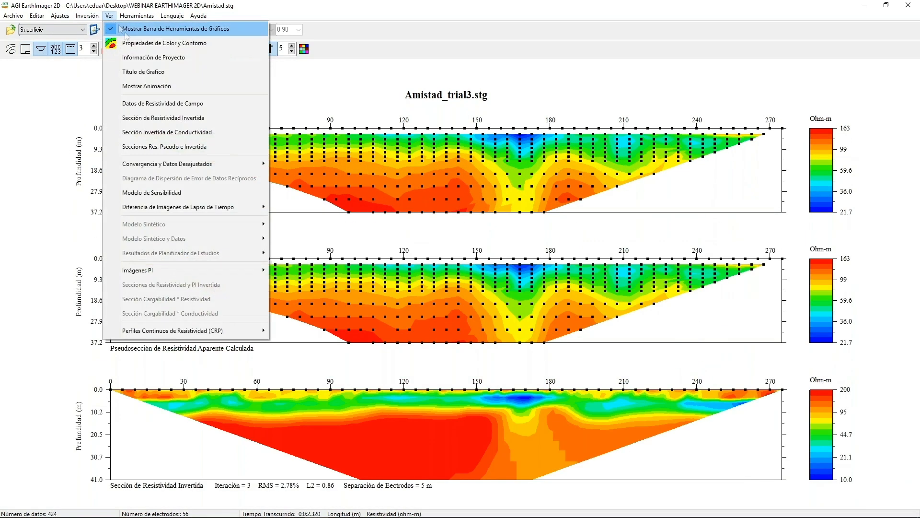
click(151, 72)
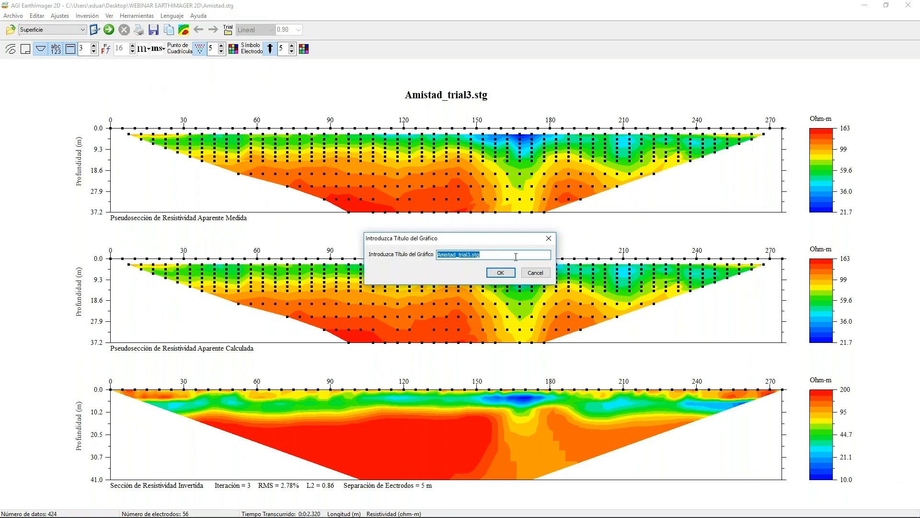
click(532, 274)
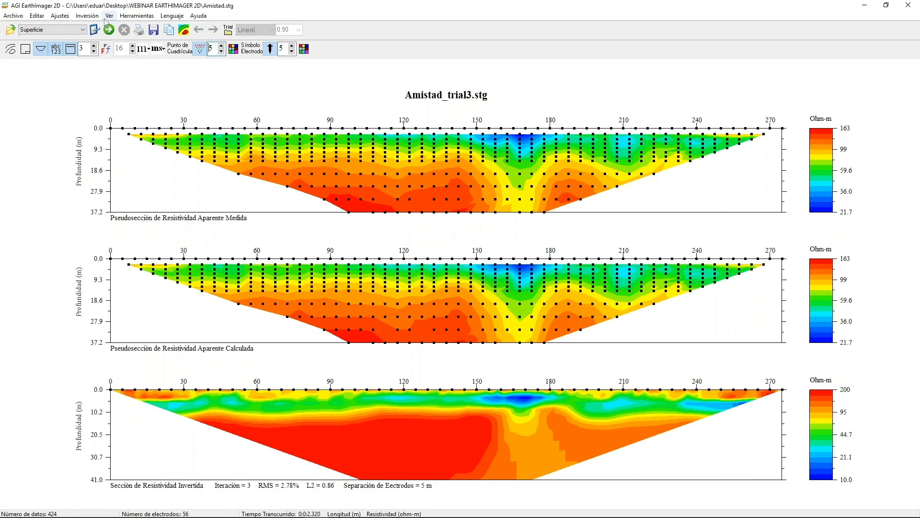
Play the inversion animation, step back to the results of iteration 1, and return to iteration 3.
click(110, 16)
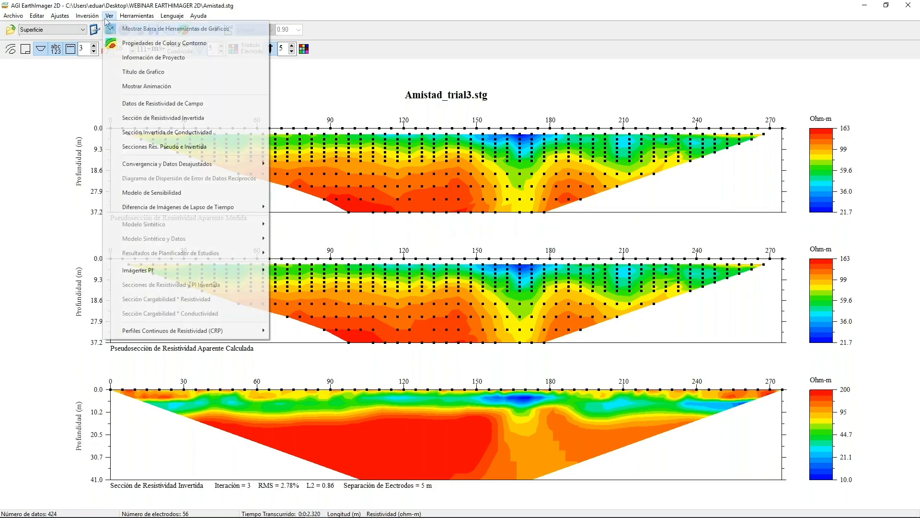
click(148, 87)
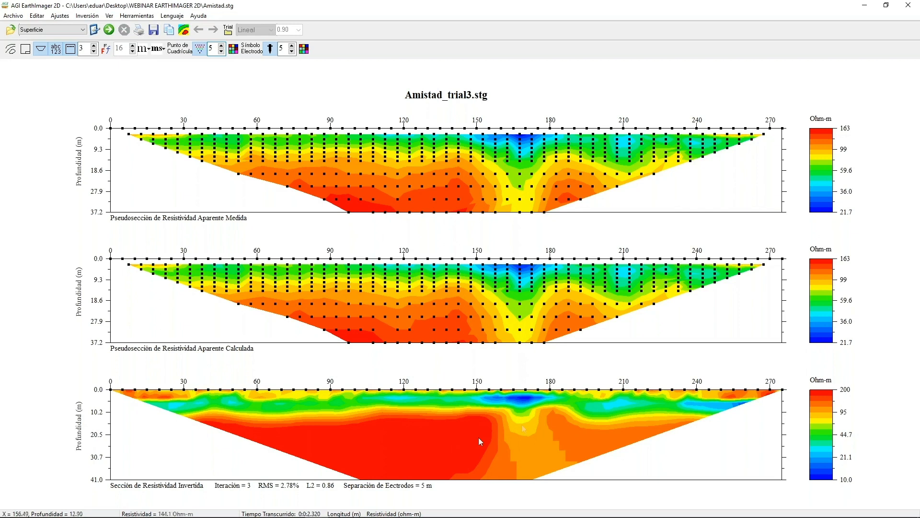
click(94, 51)
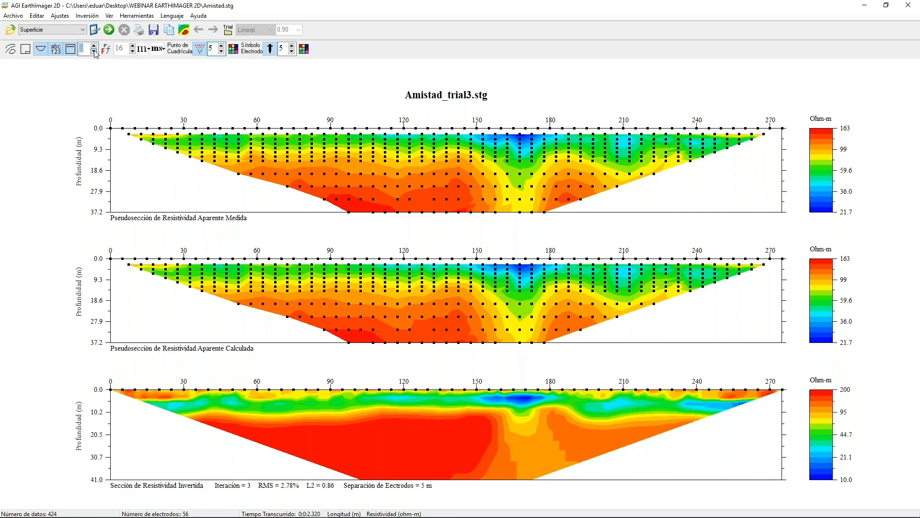
click(94, 51)
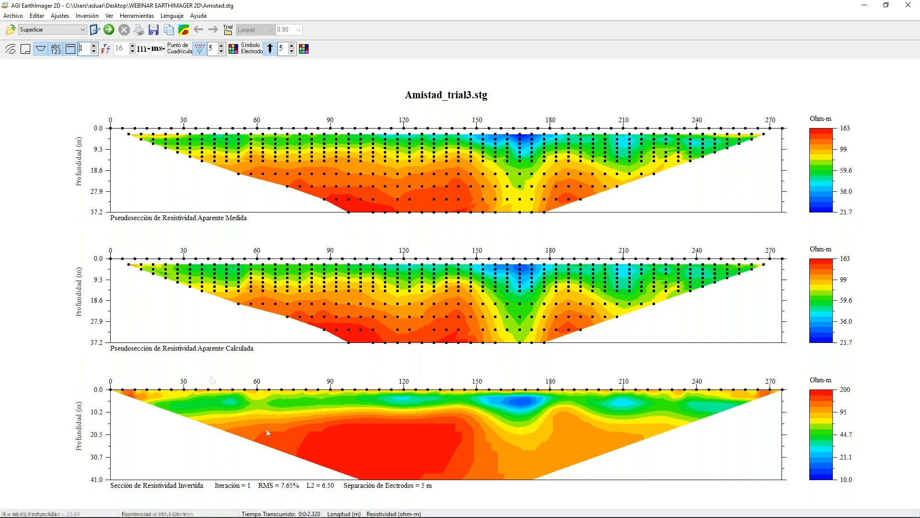
click(94, 50)
click(94, 50)
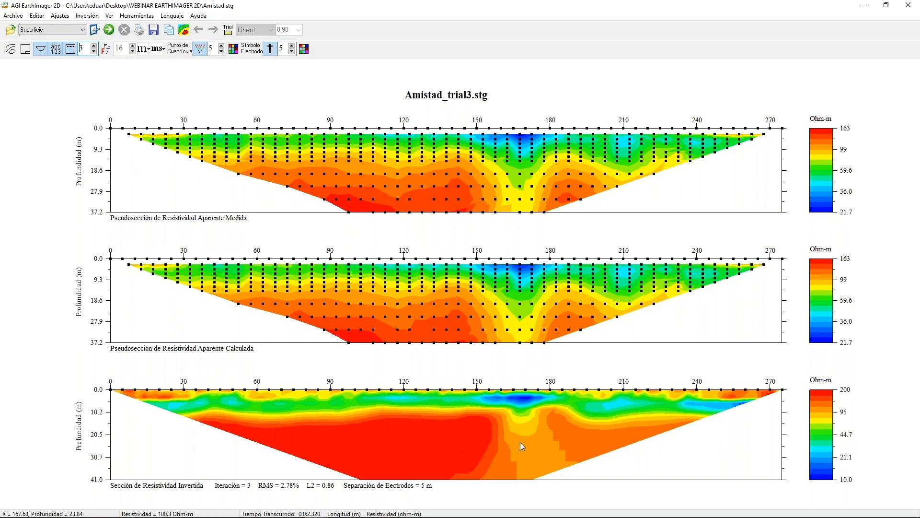
View the field resistivity pseudosection, and show the inverted resistivity section with its scale factor set to 1.0.
click(109, 16)
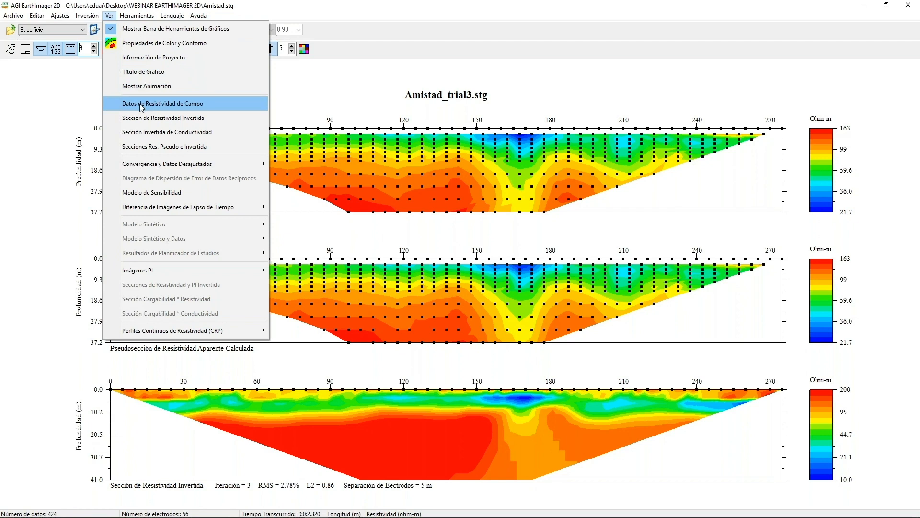
click(142, 104)
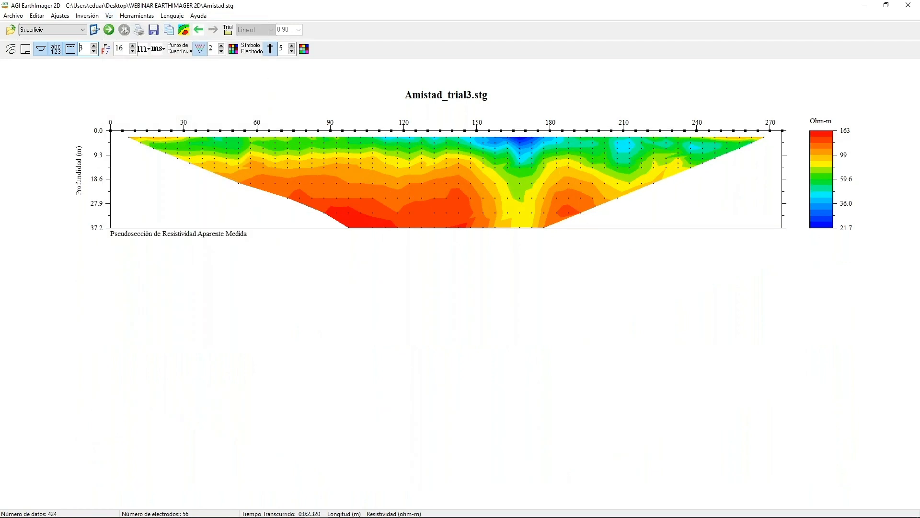
click(110, 16)
click(142, 119)
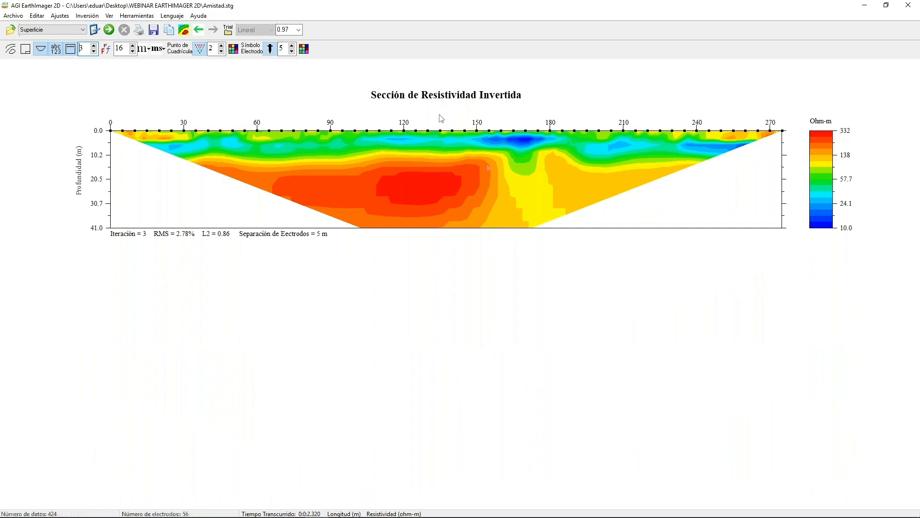
click(299, 30)
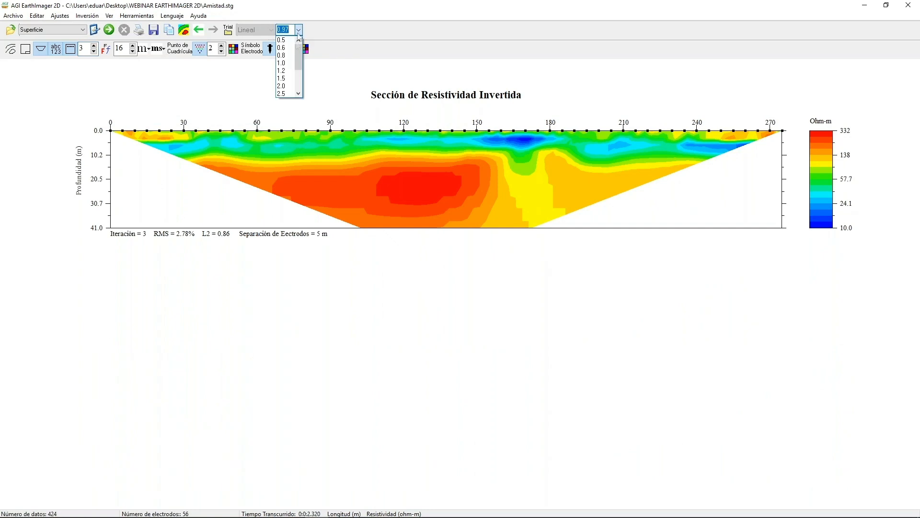
click(286, 62)
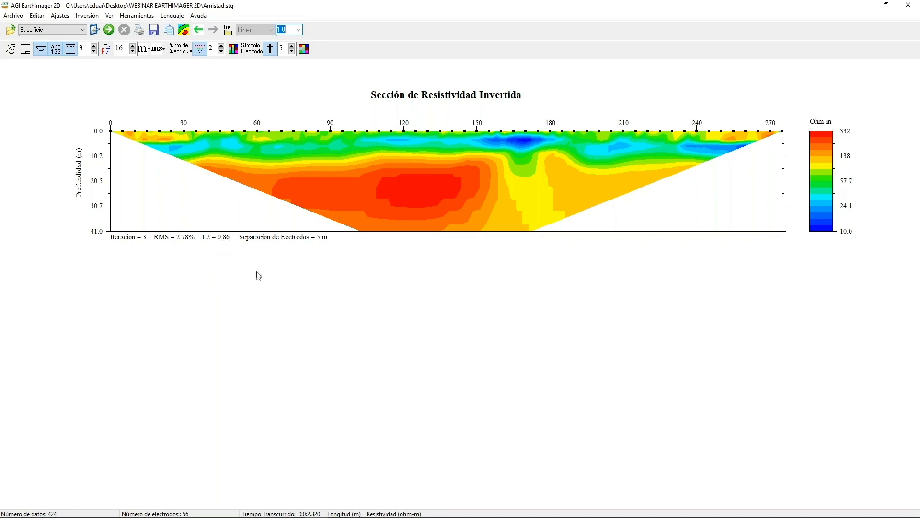
Display the model sensitivity section and look over the available induced polarization image views.
click(109, 16)
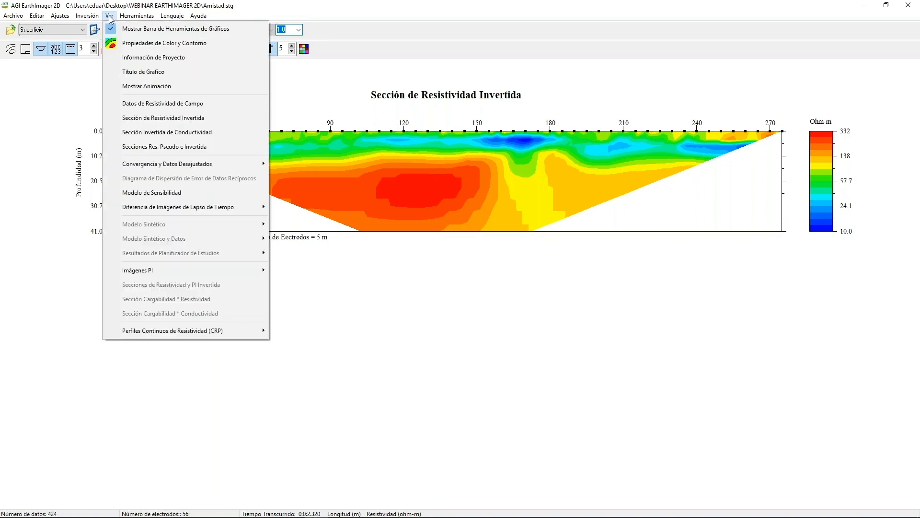
click(191, 193)
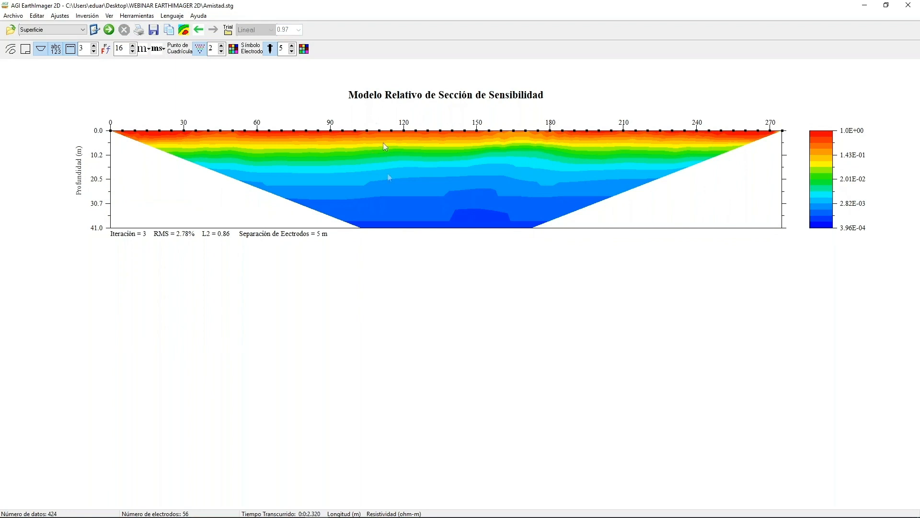
click(112, 16)
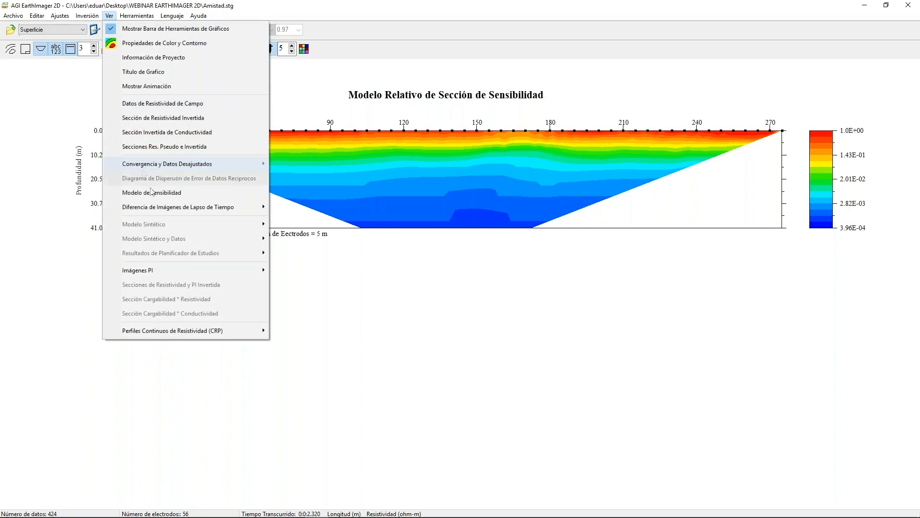
mouse_move(175, 271)
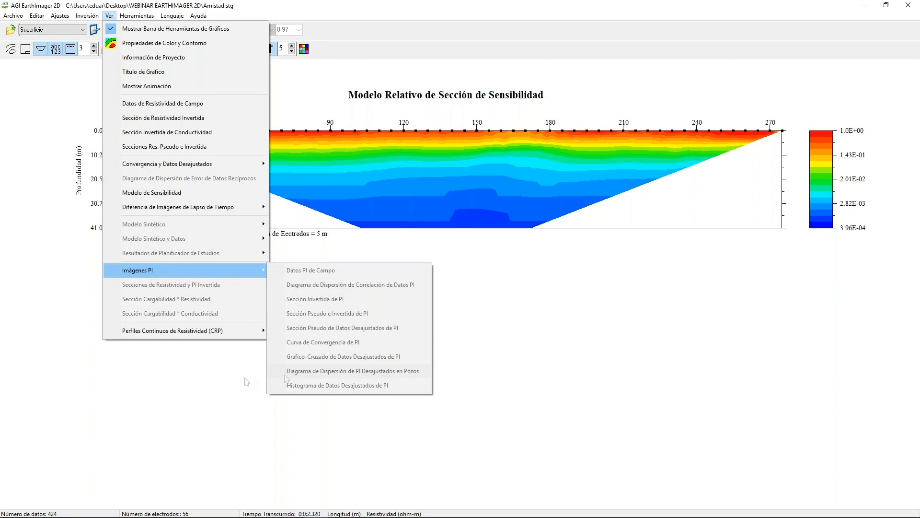
click(232, 382)
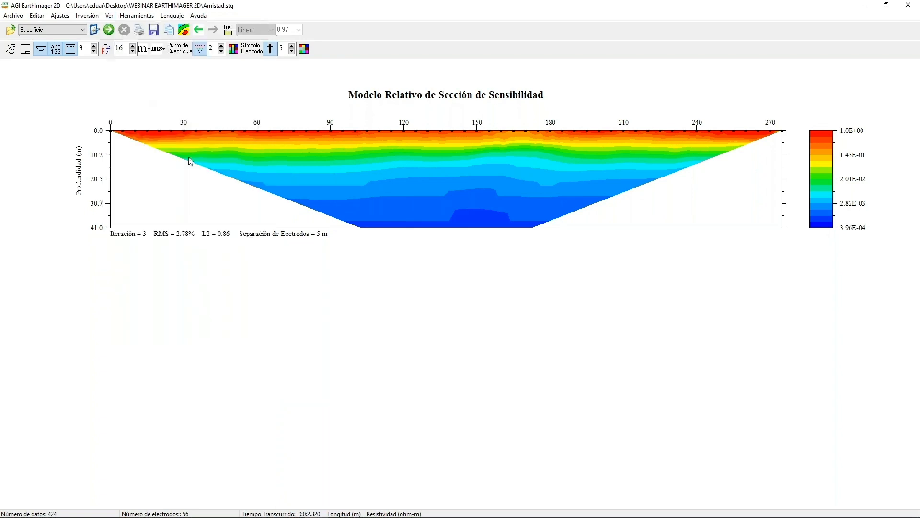
Return to the inverted resistivity section and display the data misfit pseudosection.
click(109, 15)
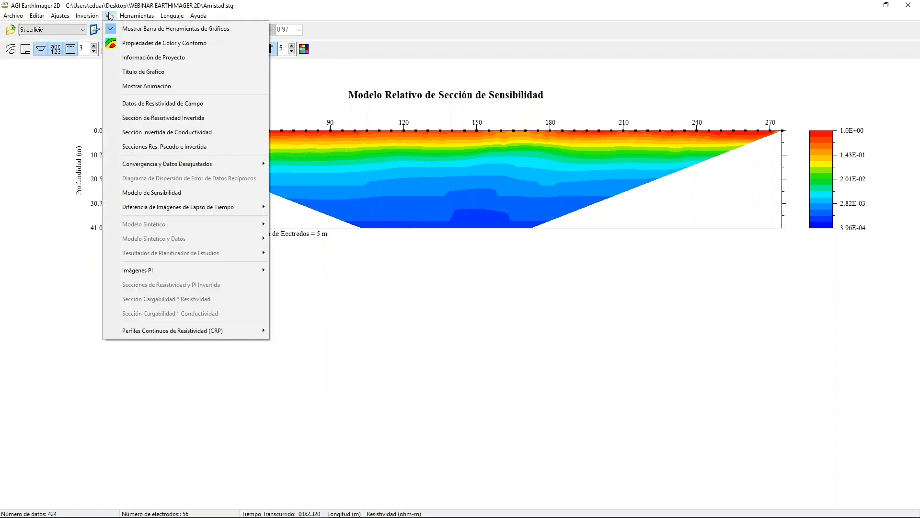
click(136, 118)
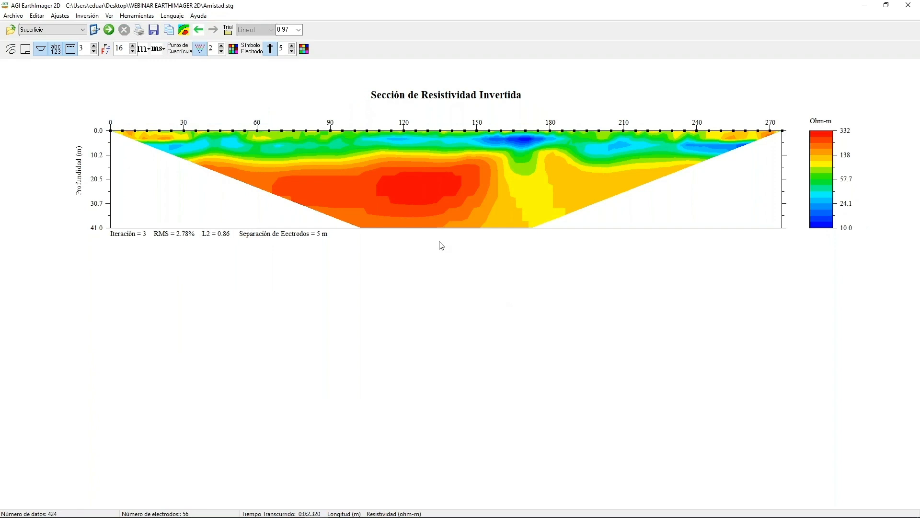
click(144, 18)
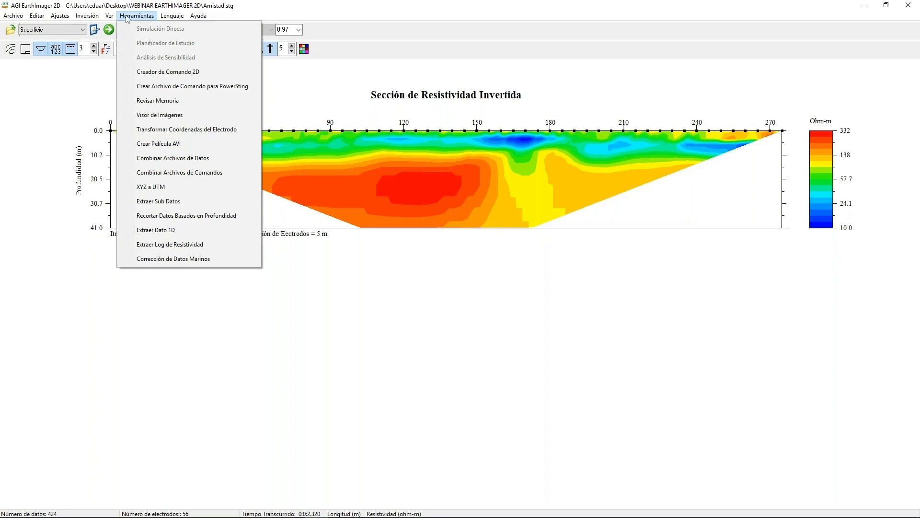
mouse_move(110, 17)
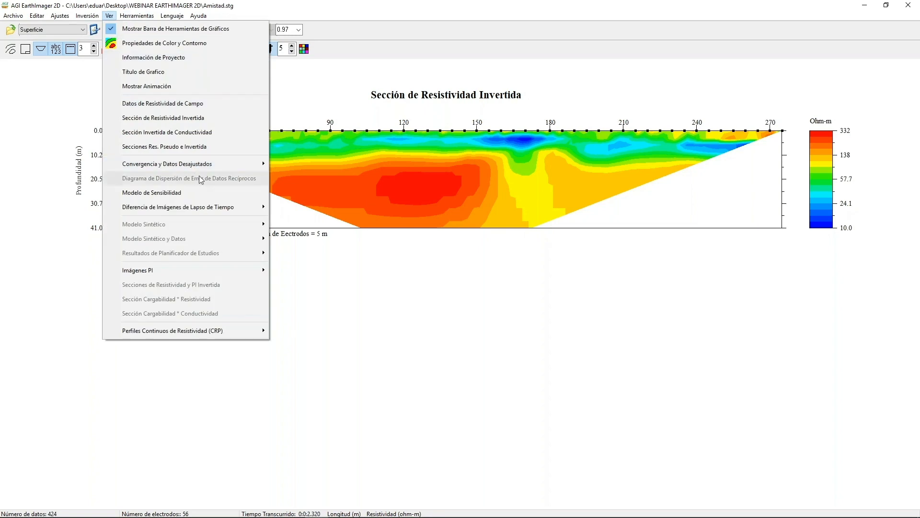
mouse_move(219, 168)
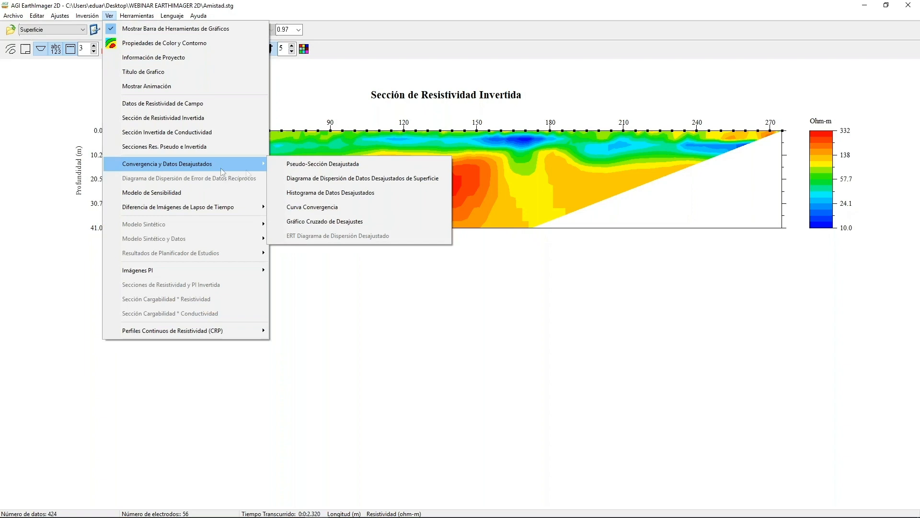
click(299, 163)
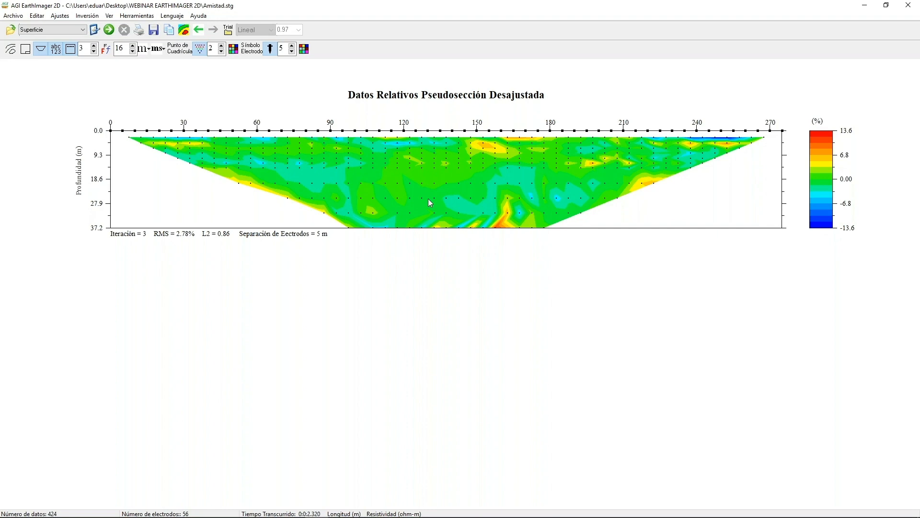
Open the data misfit histogram and try several removal thresholds up to 14%.
click(109, 16)
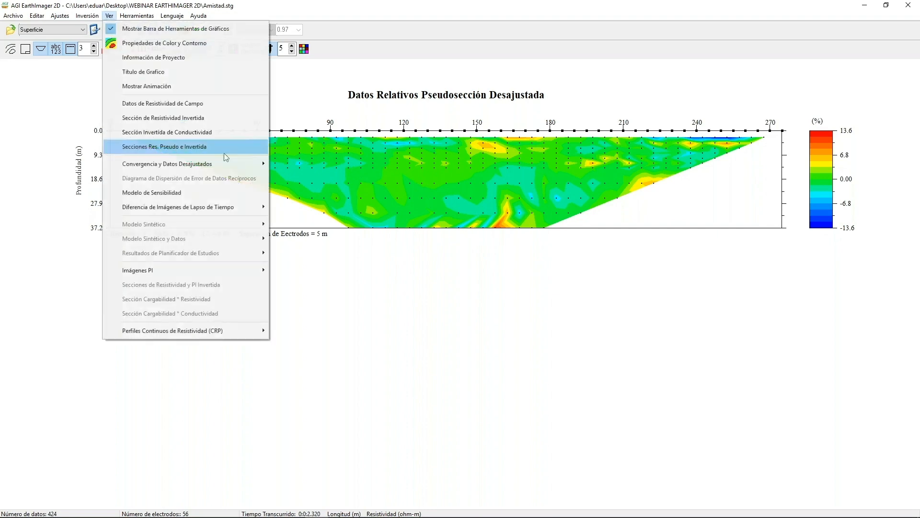
mouse_move(231, 164)
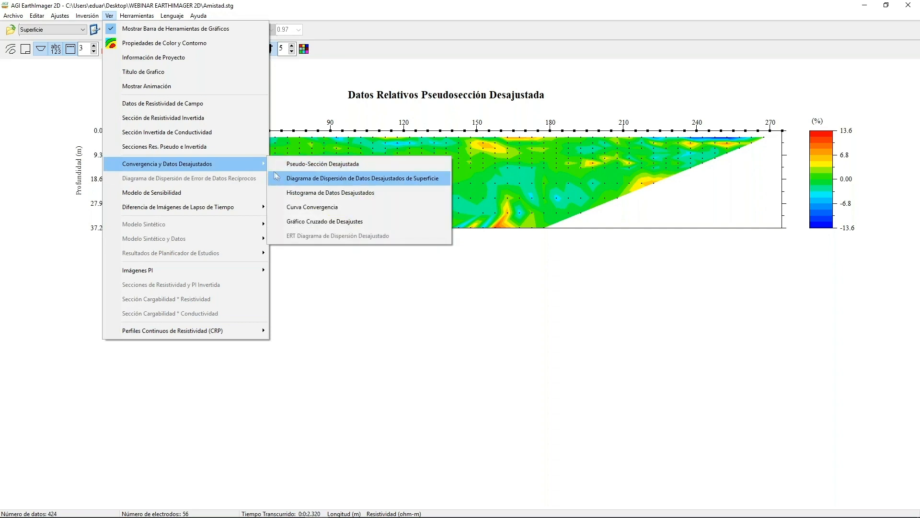
click(292, 194)
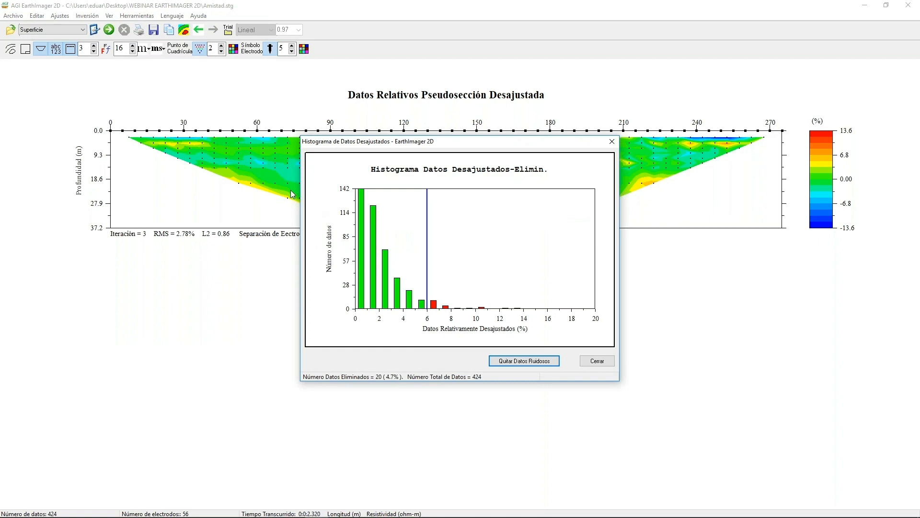
key(Right)
key(Right)
key(Right)
key(Right)
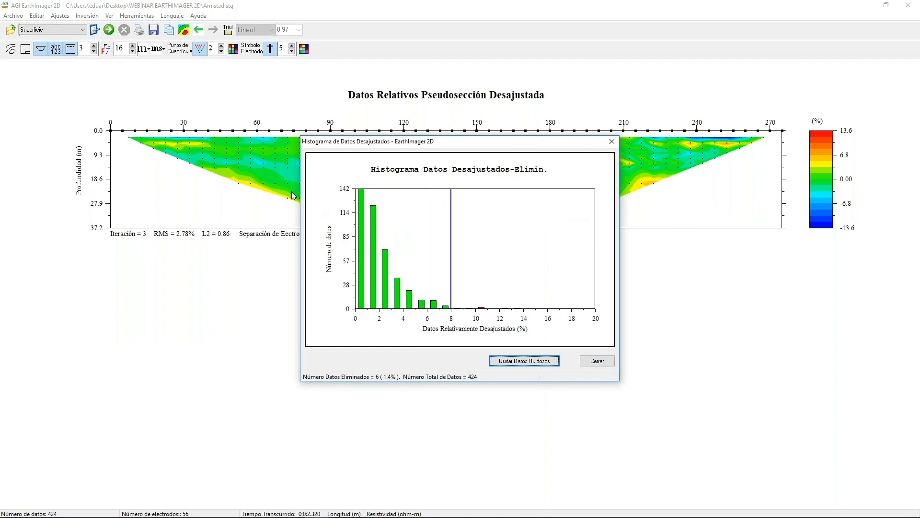
key(Right)
key(Left)
key(Left)
key(Left)
key(Left)
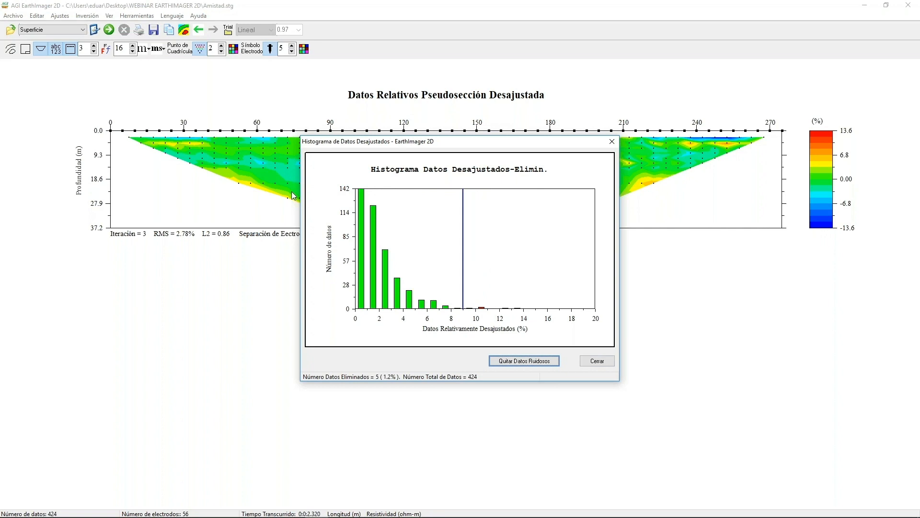
key(Left)
key(Right)
key(Right)
key(Right)
key(Right)
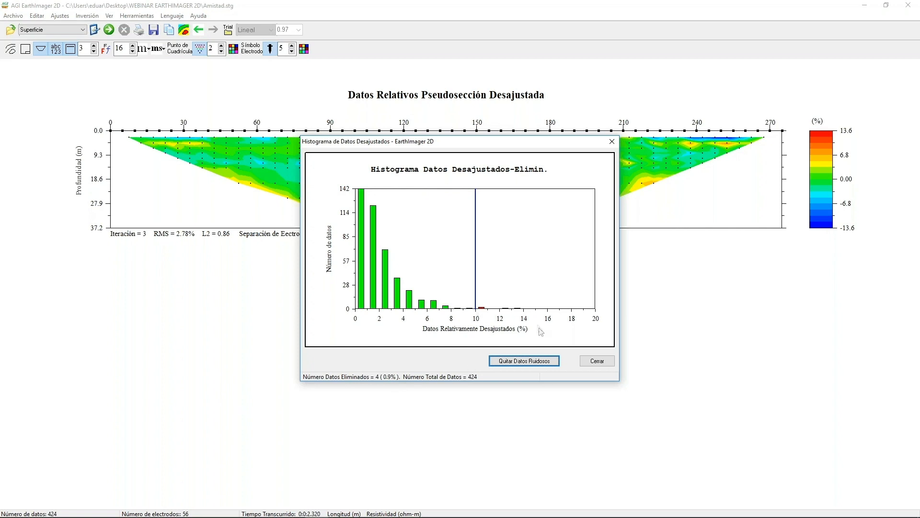
key(Right)
key(Right)
key(Right)
key(Right)
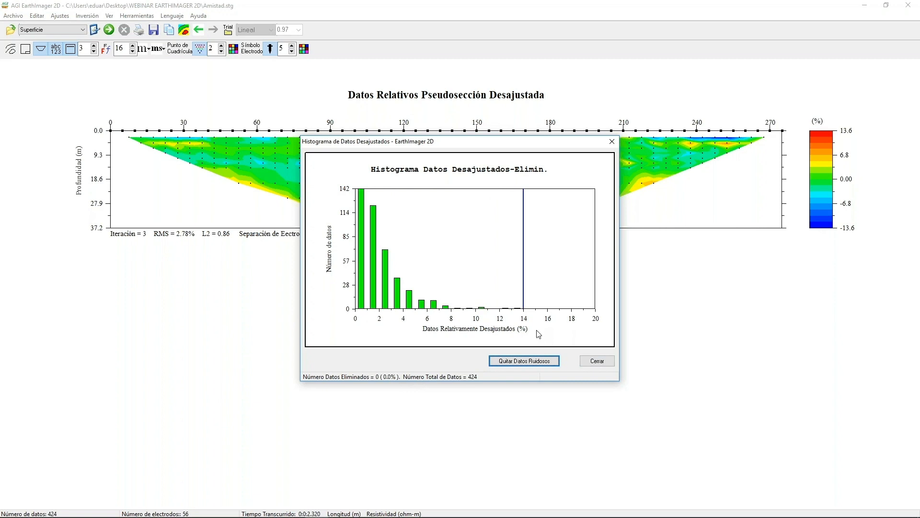
Set the misfit removal threshold to 10% and remove the noisy data.
key(Left)
key(Left)
key(Left)
key(Left)
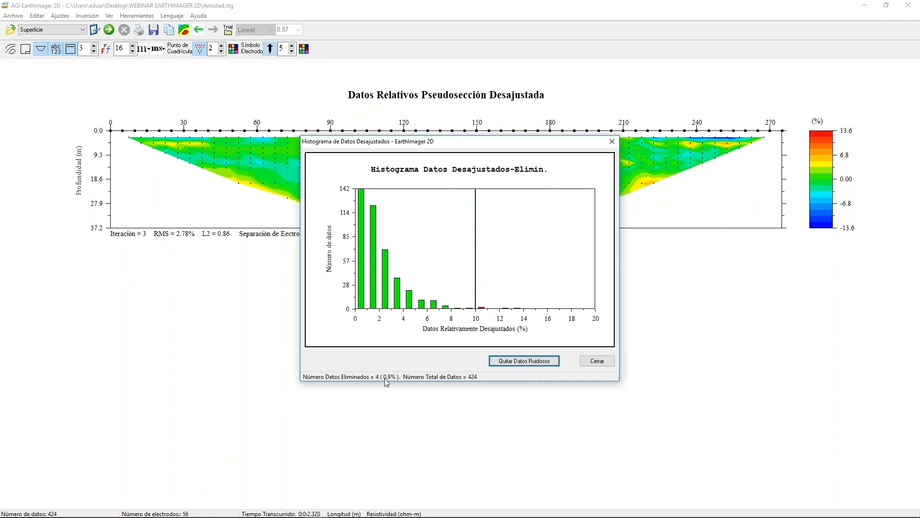
key(Return)
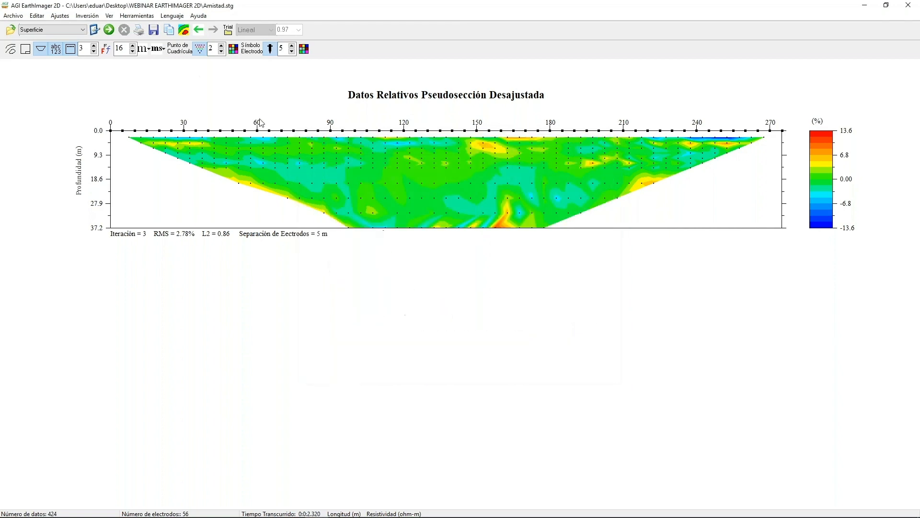
Run the inversion on the filtered data and enlarge the grid points to size 4.
click(110, 30)
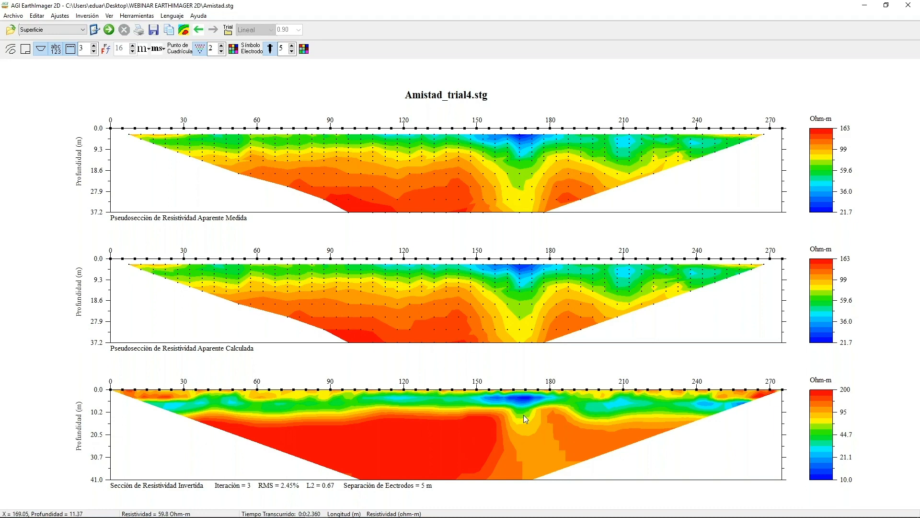
click(221, 47)
click(221, 47)
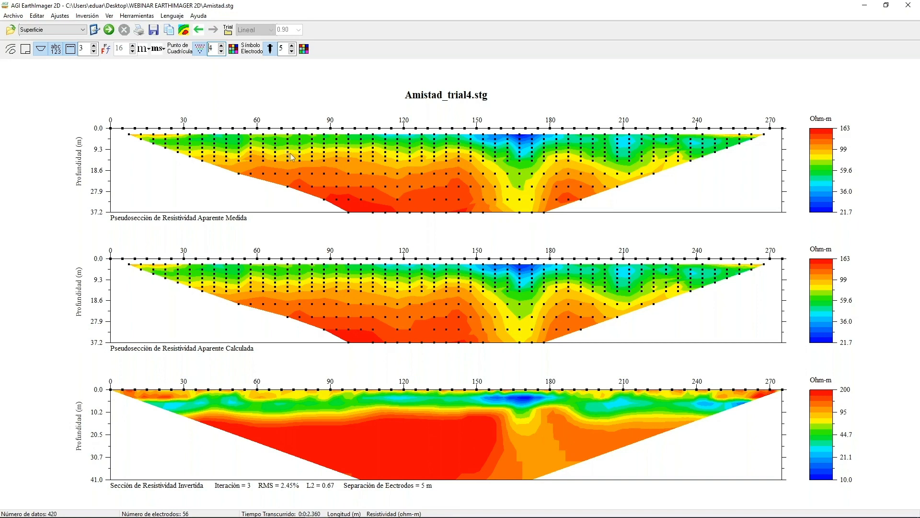
Open the misfit histogram of the trial 4 results, set the removal threshold to 2% and remove the noisy data.
right_click(278, 145)
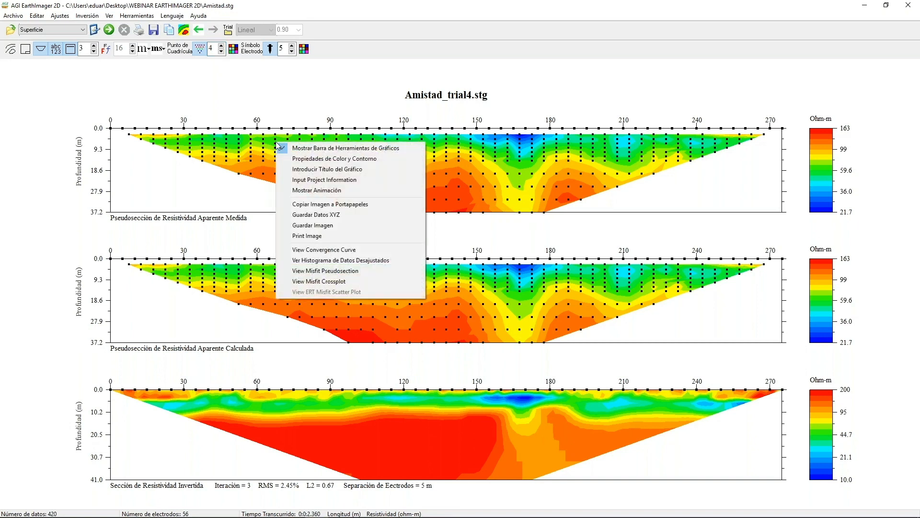
click(361, 260)
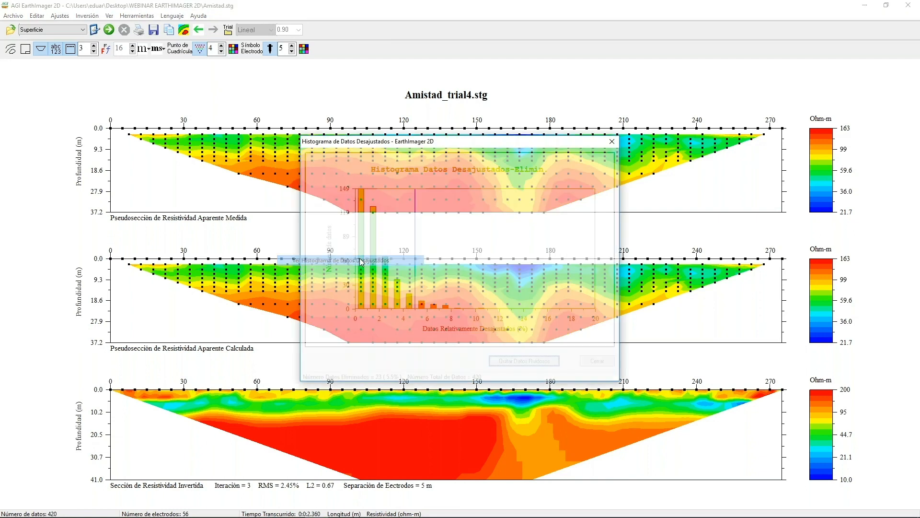
key(Left)
key(Left)
key(Left)
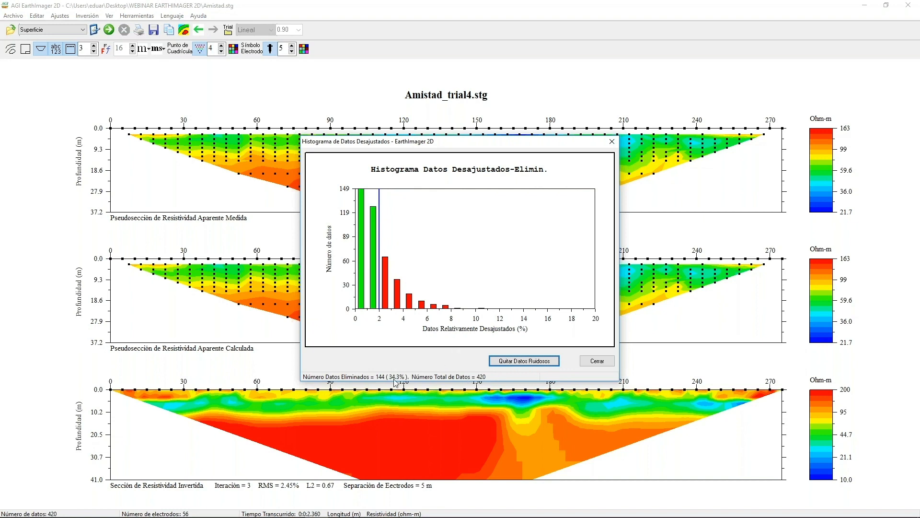
click(510, 364)
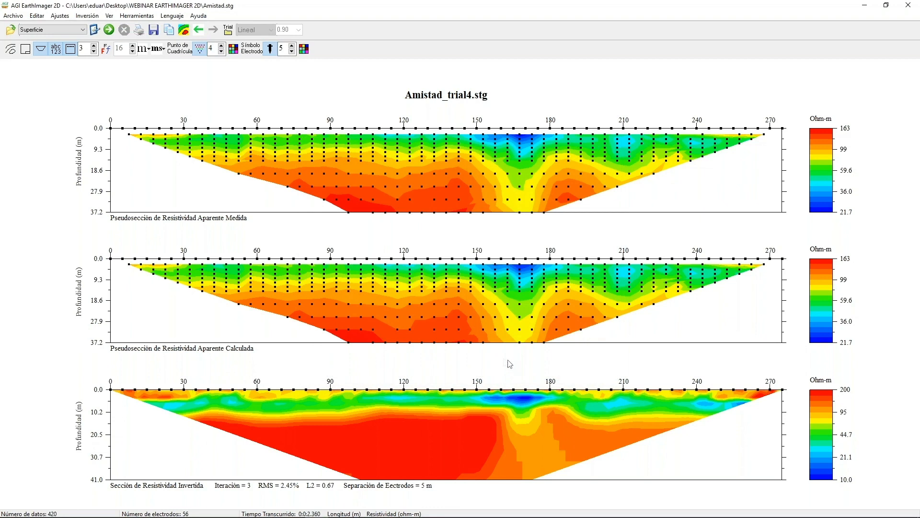
Run the inversion again, accepting the data removal, and enlarge the grid points to size 5.
click(109, 30)
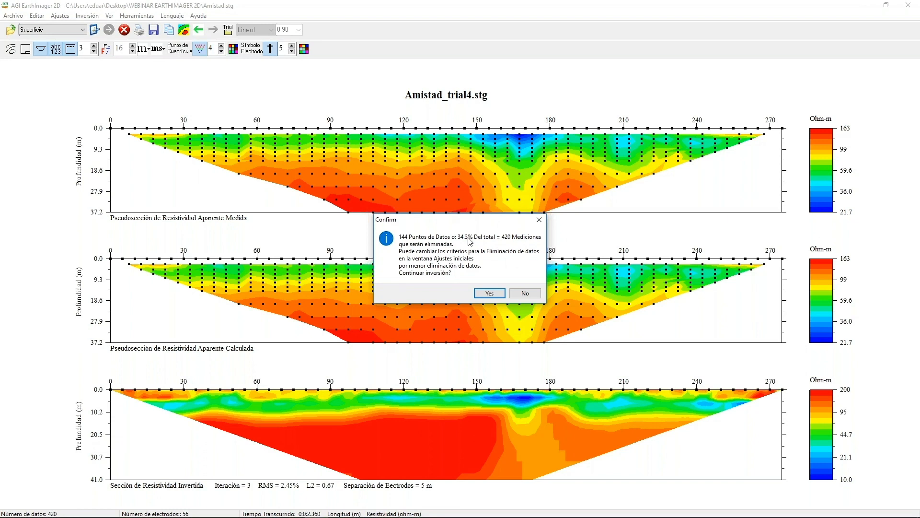
click(490, 293)
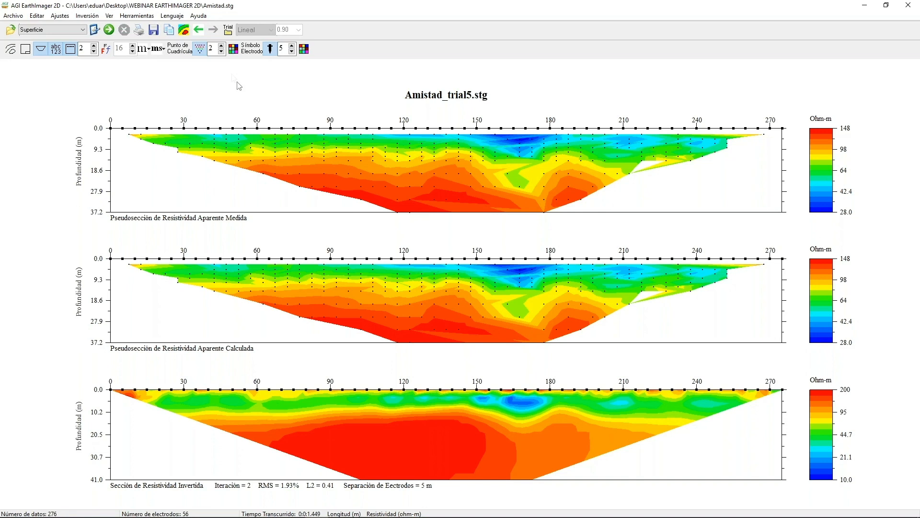
click(222, 47)
click(222, 46)
click(221, 47)
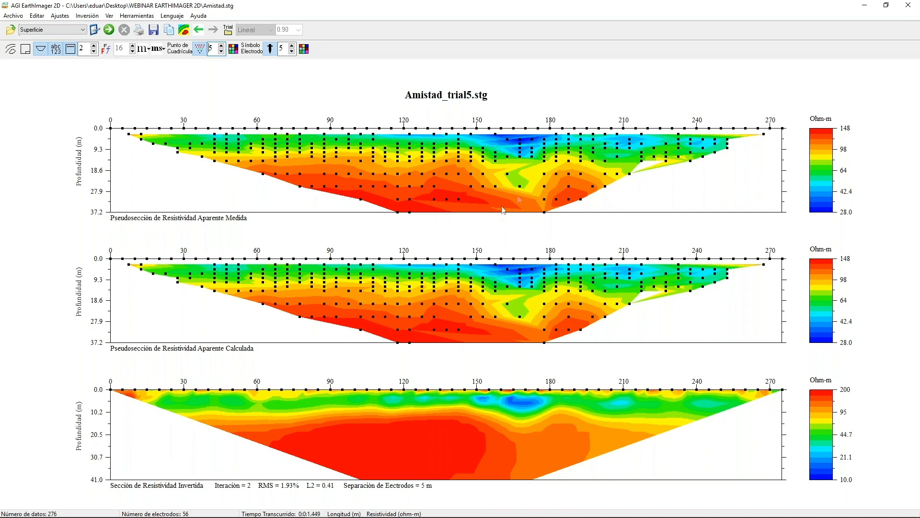
Open the misfit histogram of the trial 5 results, set the removal threshold to 6% and remove the noisy data.
right_click(545, 436)
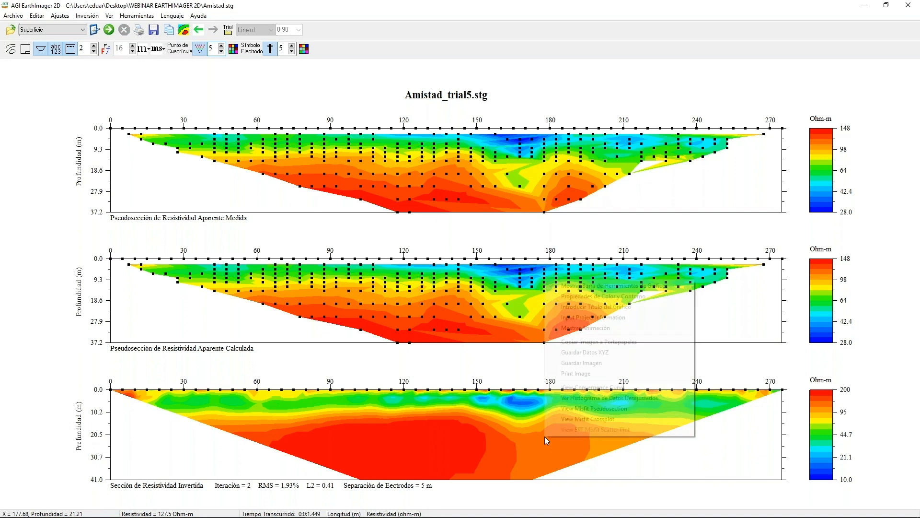
click(581, 399)
key(Right)
key(Right)
key(Right)
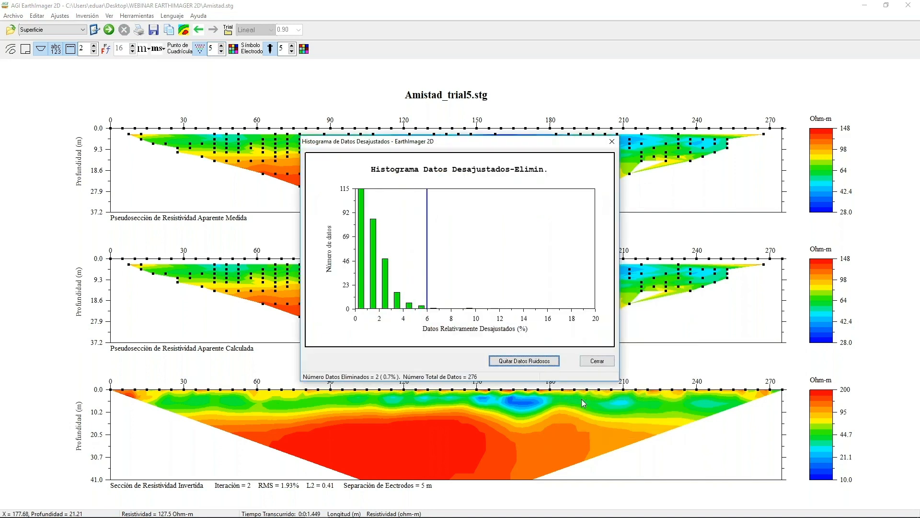
click(536, 361)
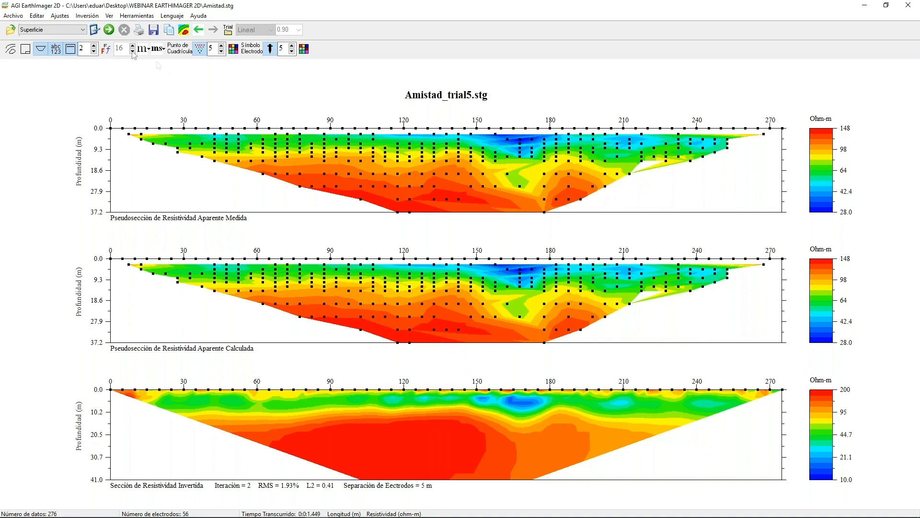
Reload the original Amistad.stg data file and run the inversion on it.
click(13, 15)
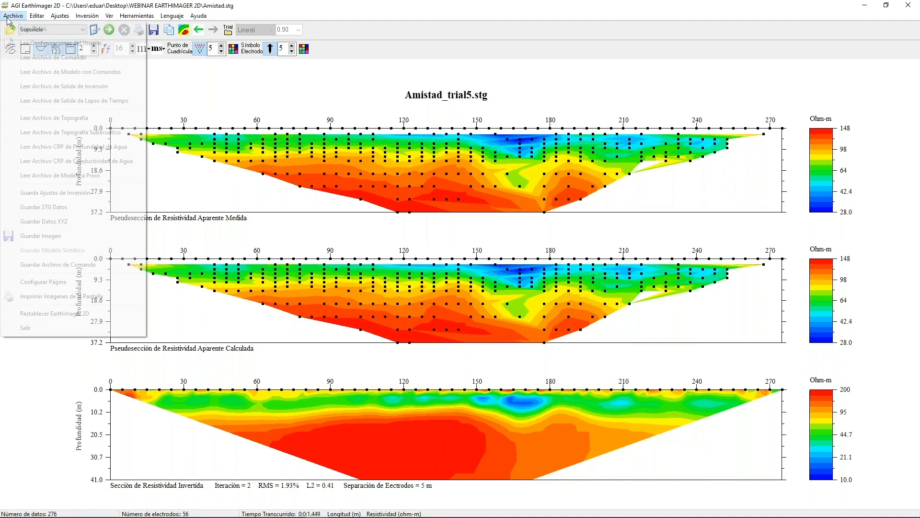
click(17, 32)
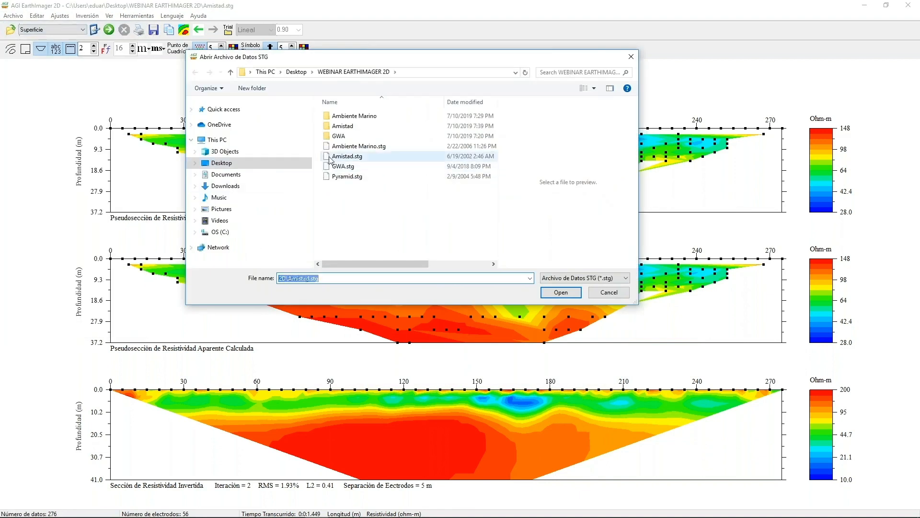
double_click(329, 156)
click(110, 31)
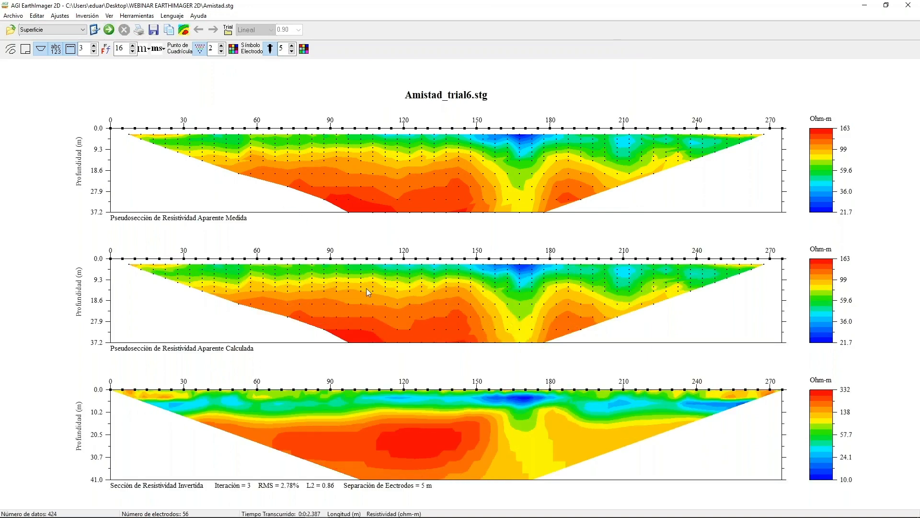
Open the misfit histogram of the trial 6 results, set the removal threshold to 10% and remove the noisy data.
right_click(411, 381)
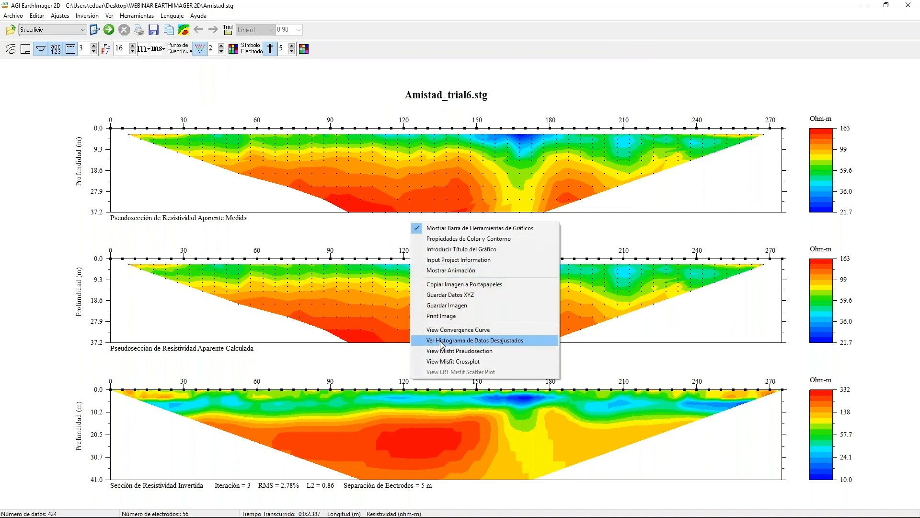
click(472, 340)
key(Right)
key(Right)
key(Right)
key(Right)
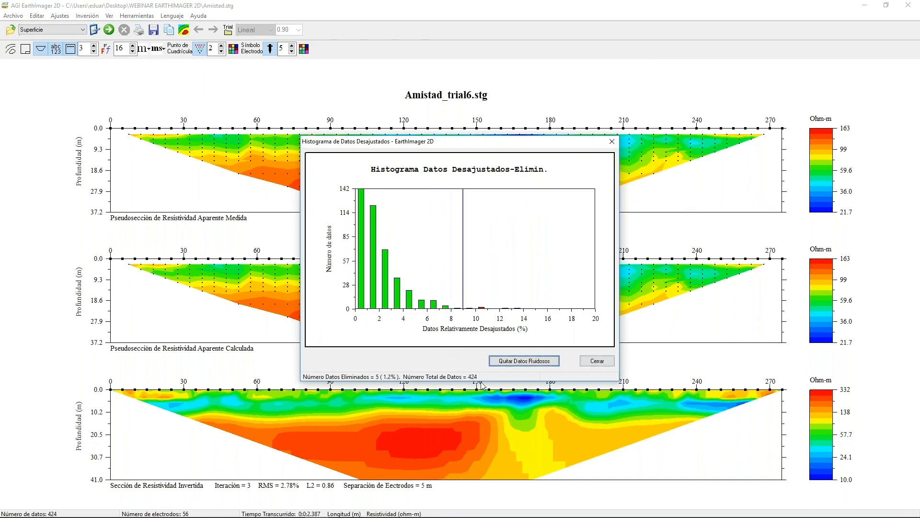
key(Left)
click(525, 363)
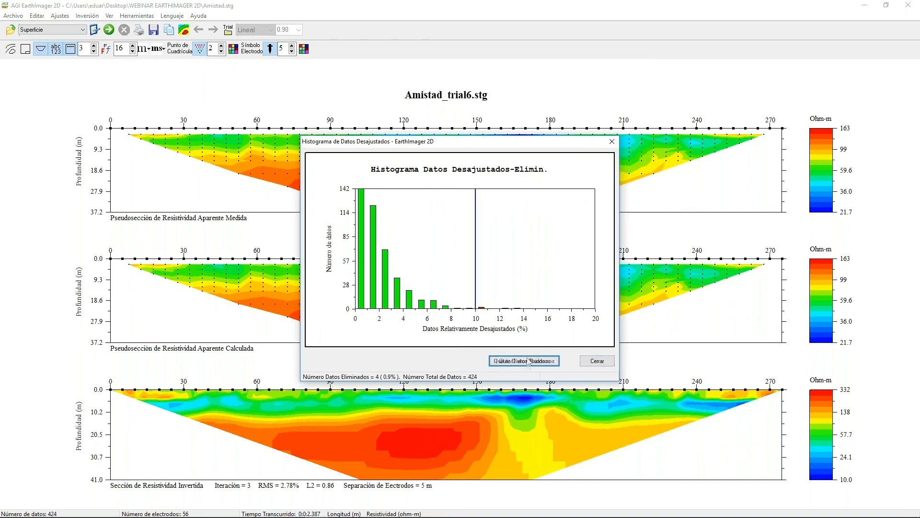
Rerun the inversion on the filtered data and review its misfit histogram at a 10% threshold, closing it without removing data.
click(109, 29)
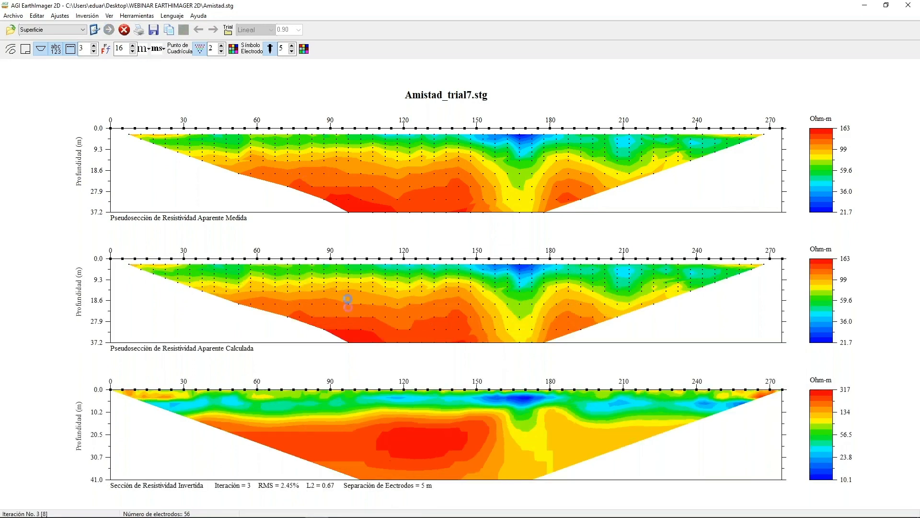
right_click(383, 419)
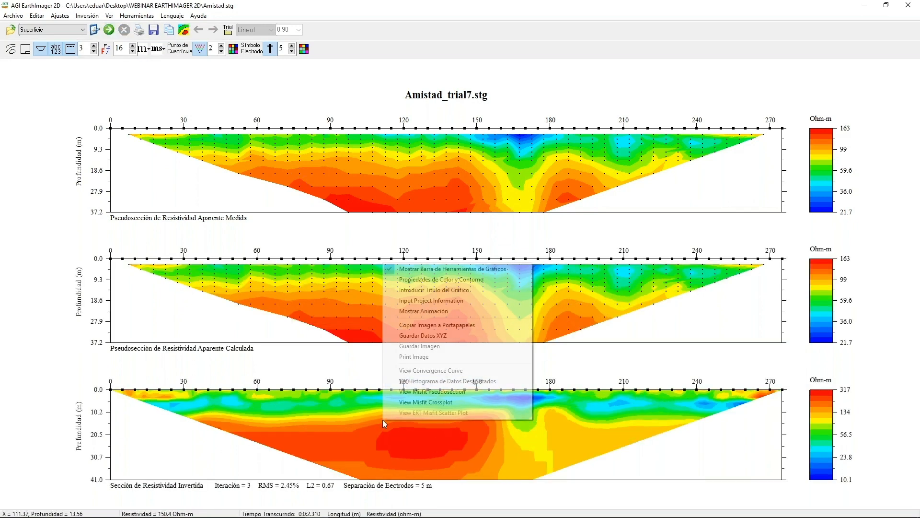
click(409, 382)
key(Right)
key(Right)
key(Right)
key(Right)
key(Right)
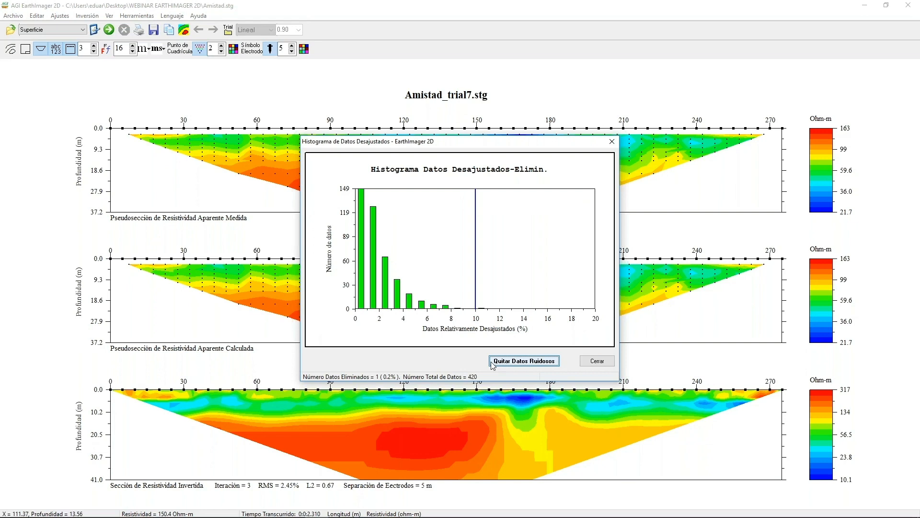
click(597, 361)
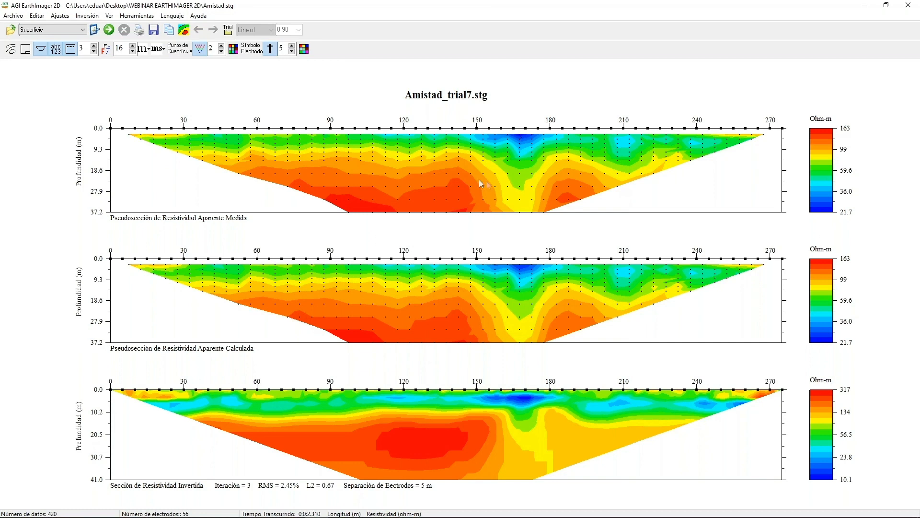
Open the tool for combining multiple data files and add Amistad.stg to its STG file list.
click(142, 15)
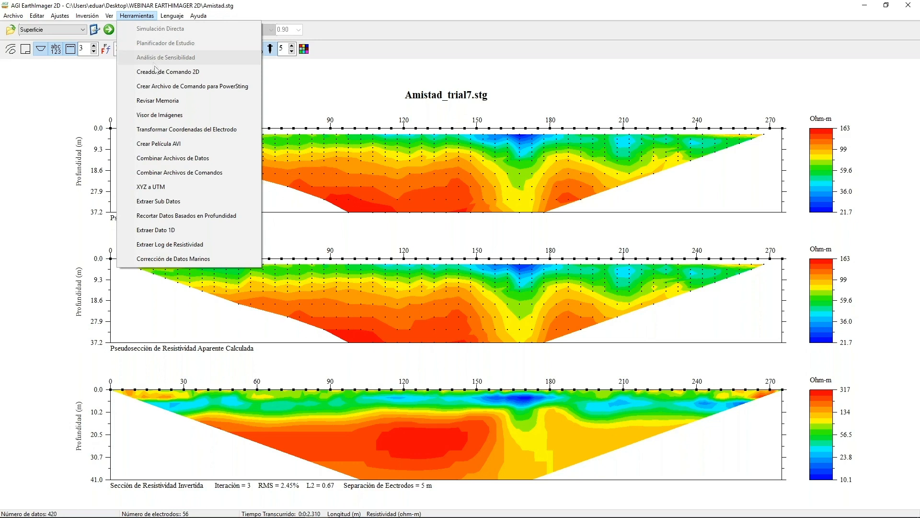
click(186, 159)
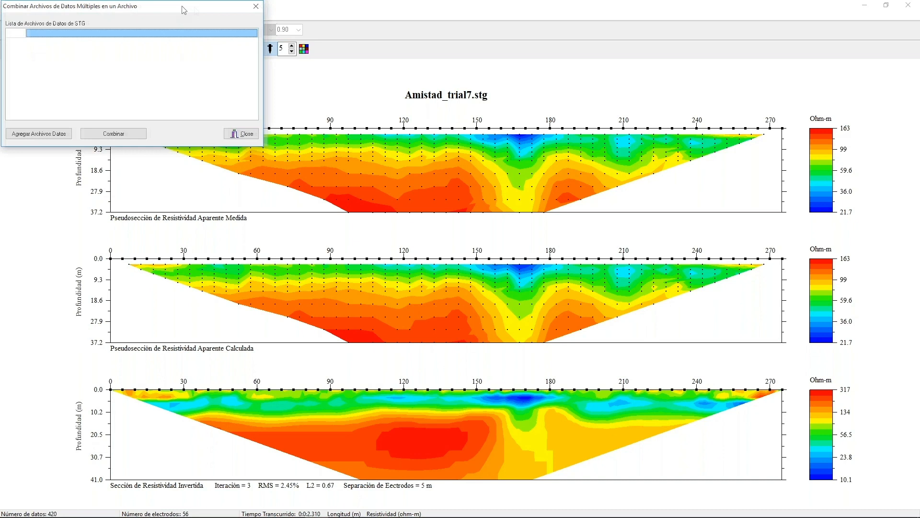
drag(178, 15, 402, 130)
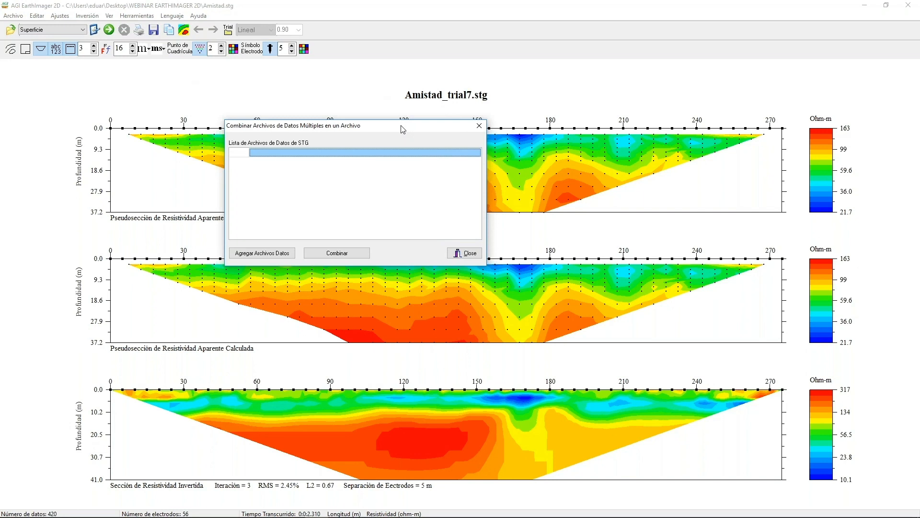
click(277, 253)
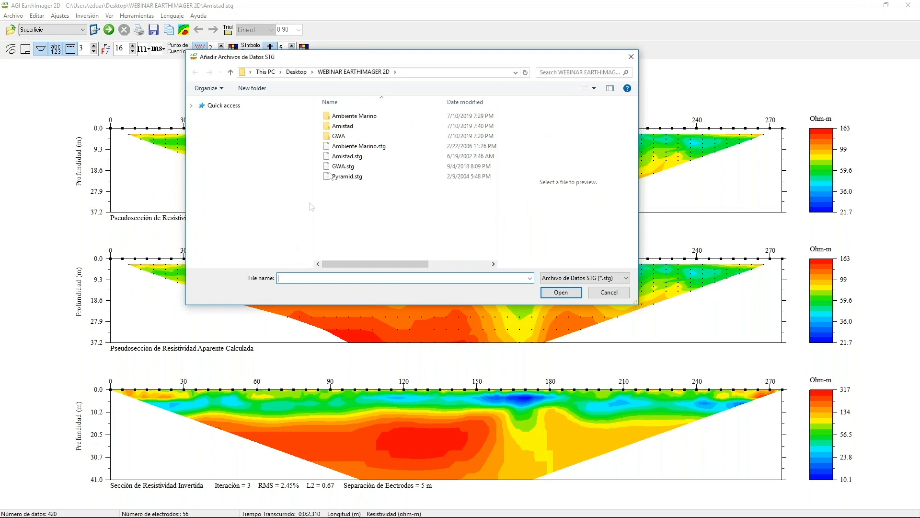
click(347, 157)
click(568, 293)
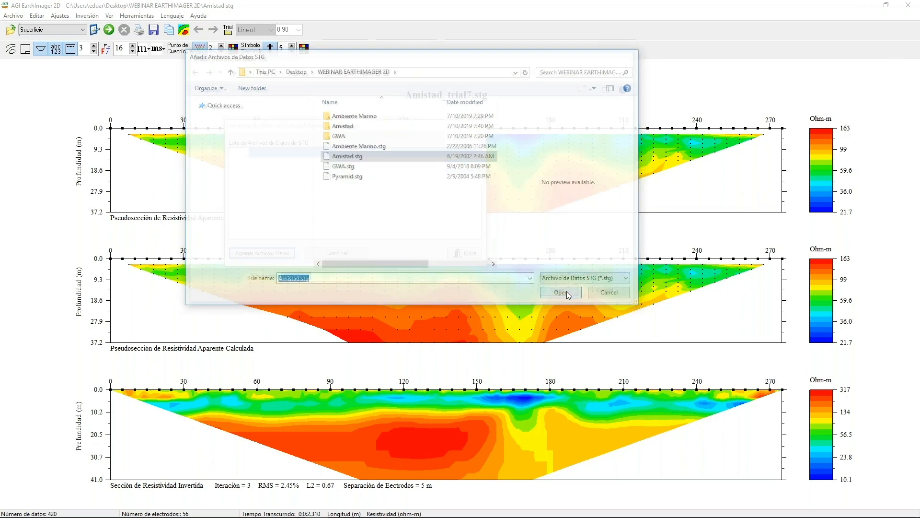
Add Amistad.stg two more times to the list of data files to combine.
click(285, 256)
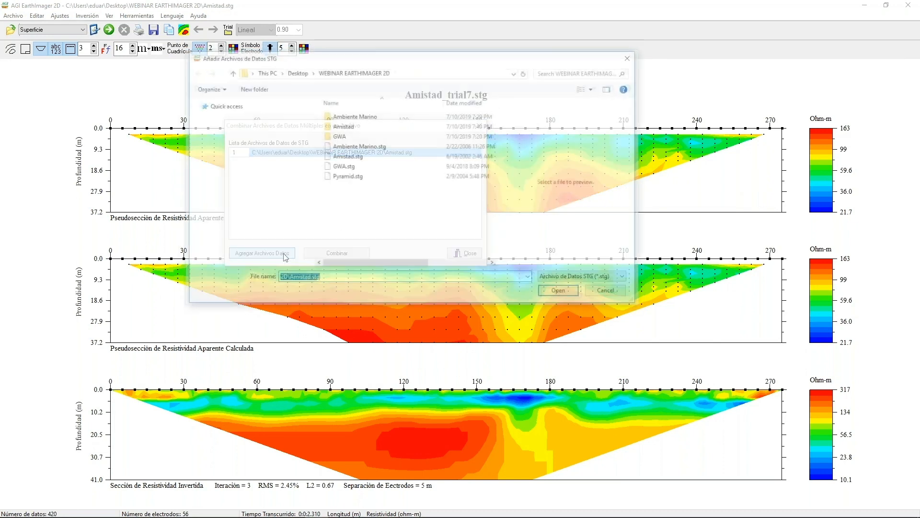
click(347, 157)
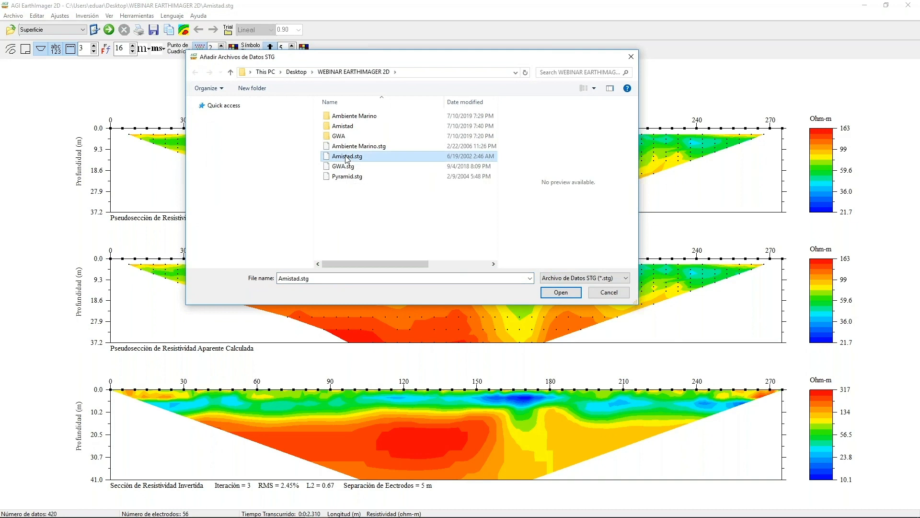
click(560, 294)
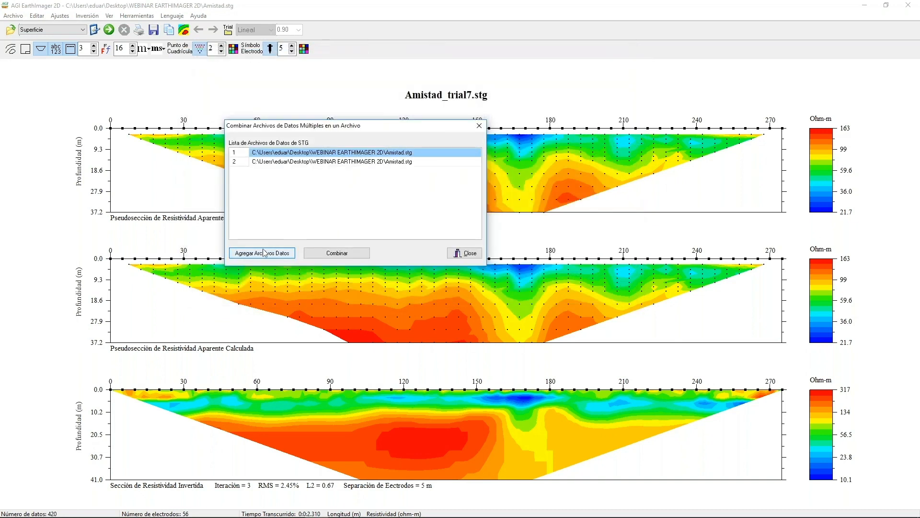
click(264, 252)
click(343, 157)
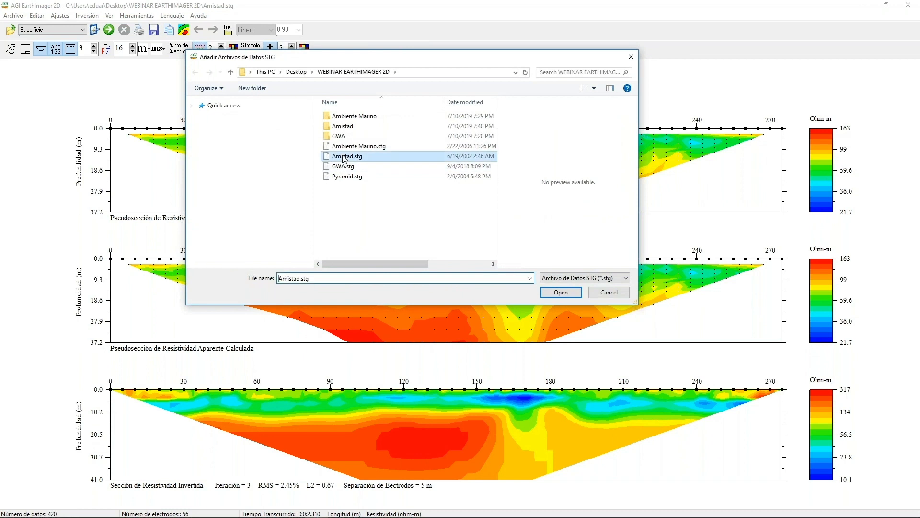
click(560, 293)
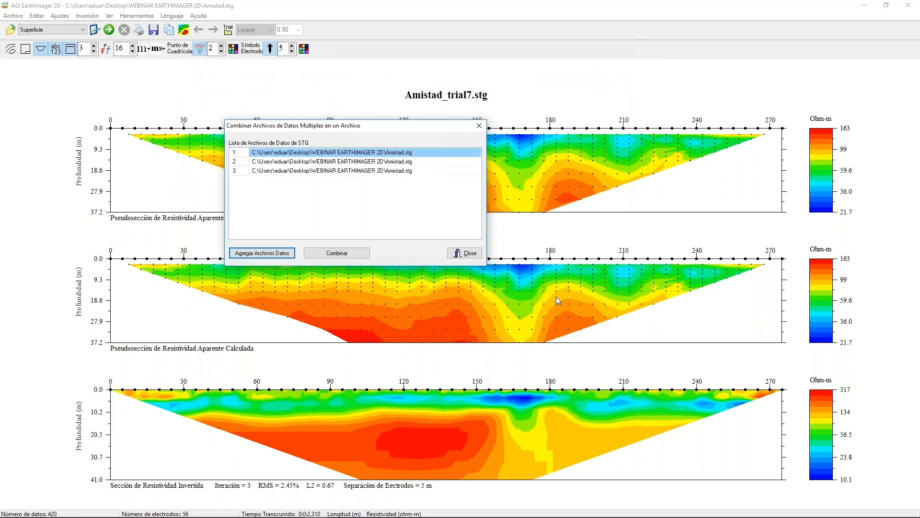
Combine the listed data files into merged.stg in the WEBINAR EARTHIMAGER 2D folder and close the combining tool.
click(350, 254)
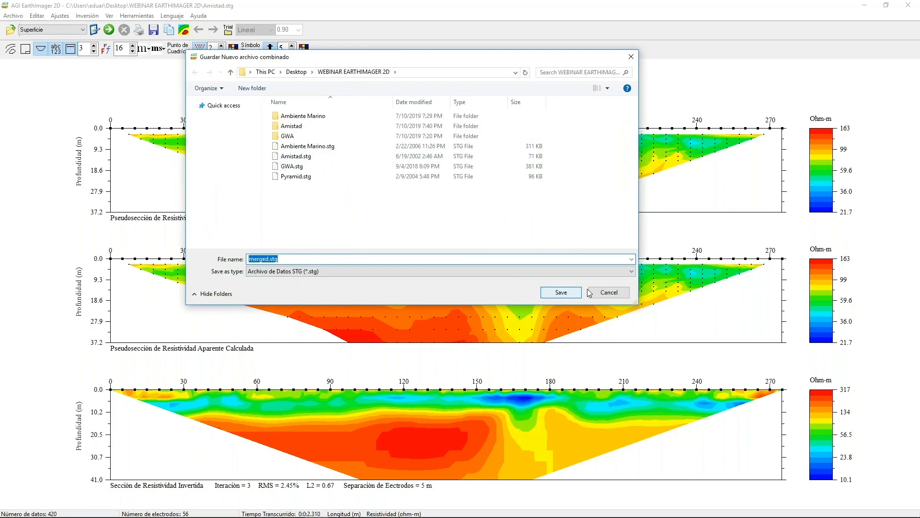
click(556, 293)
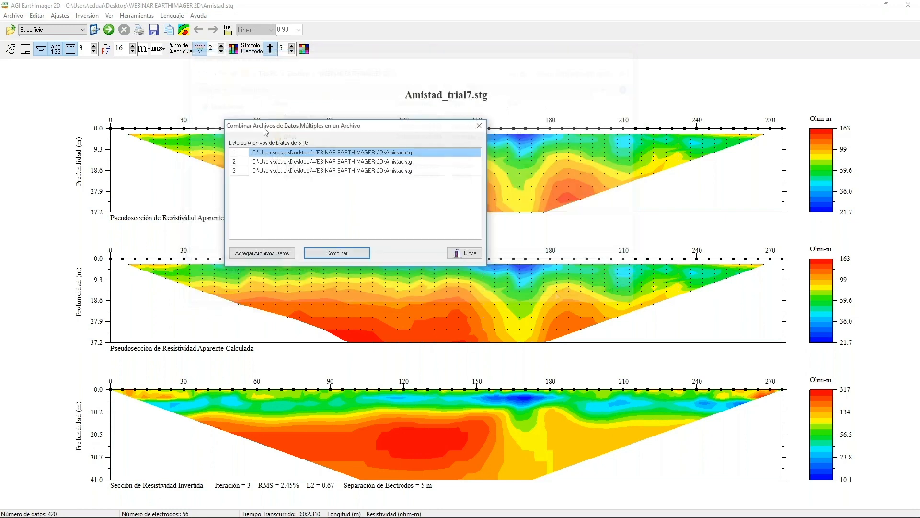
click(463, 253)
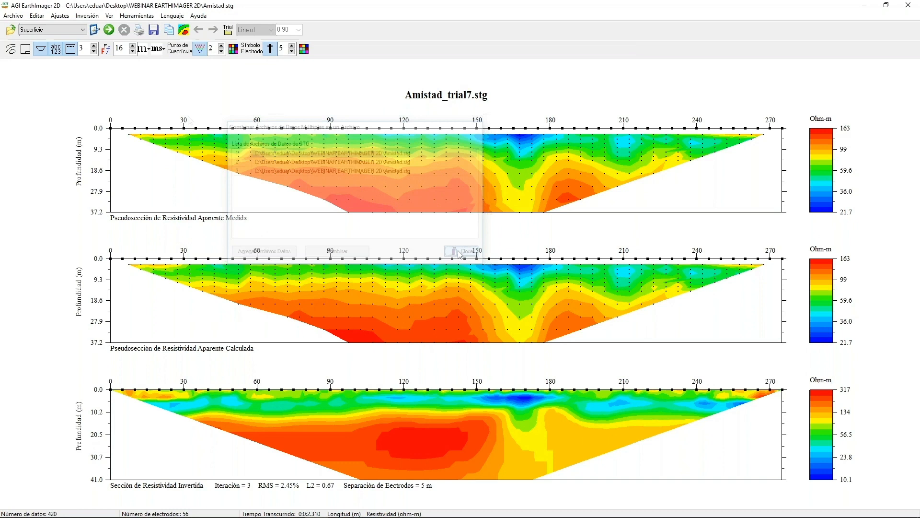
Open the combined data file merged.stg.
click(13, 15)
click(25, 33)
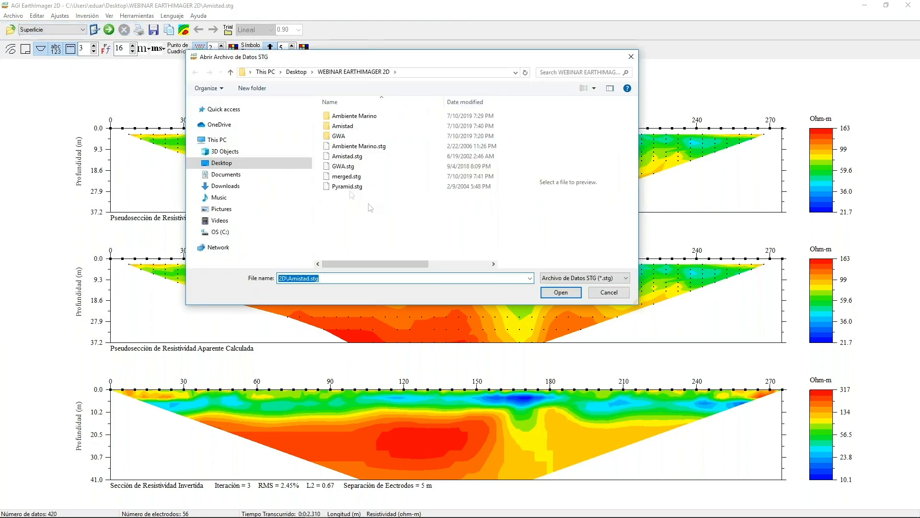
click(347, 177)
click(561, 292)
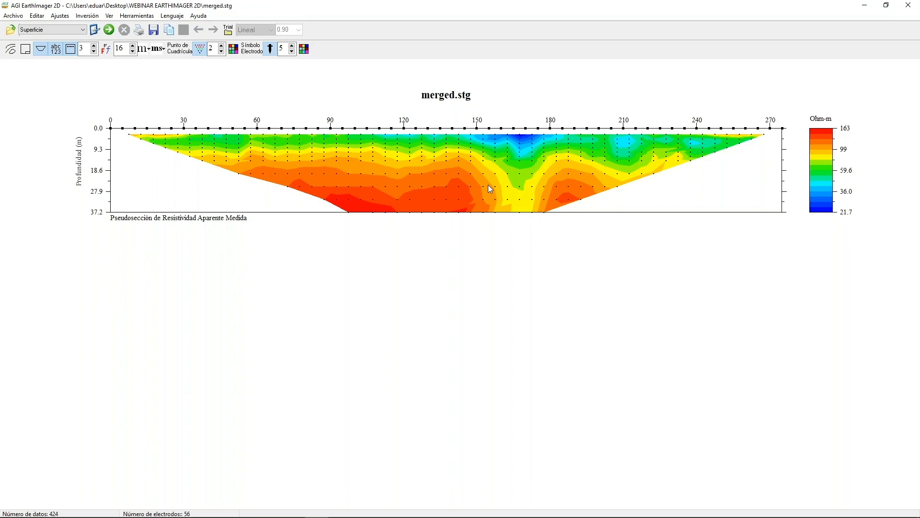
Examine the tool for combining SuperSting command files and its file selection, closing both without adding a file.
click(122, 18)
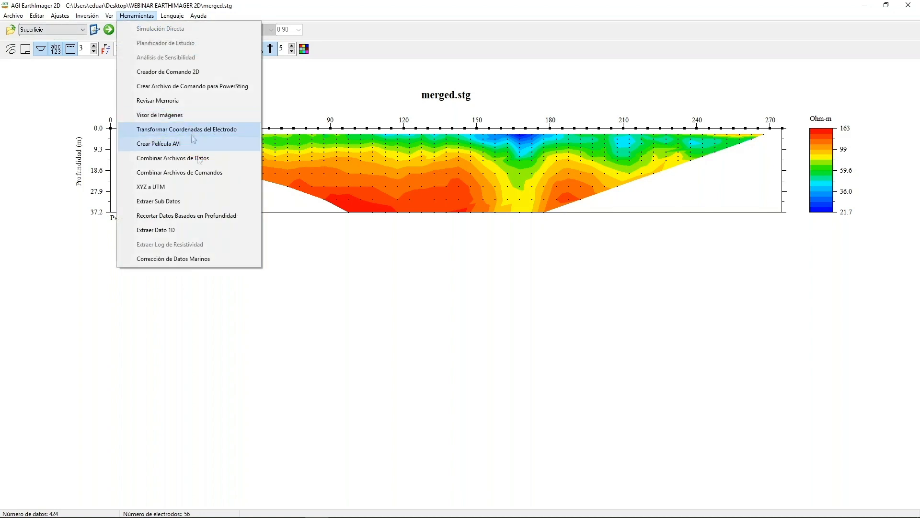
click(203, 176)
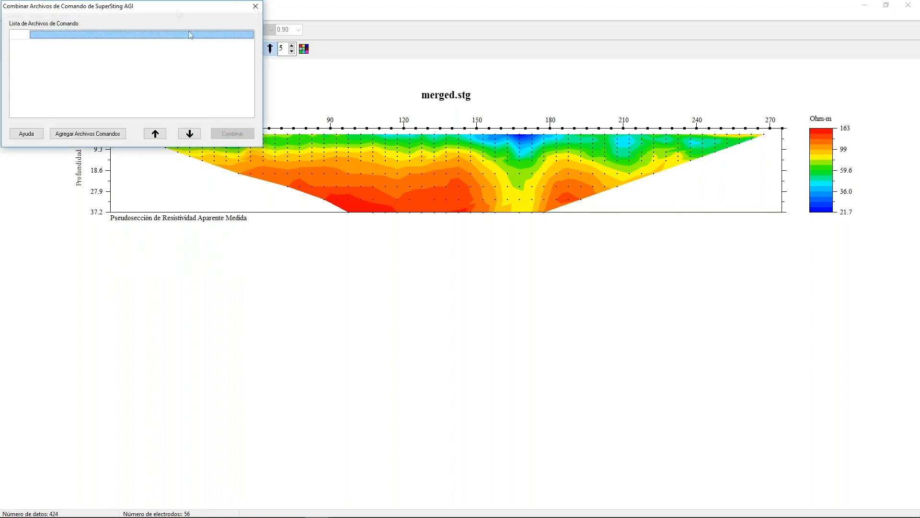
drag(177, 8, 249, 77)
click(187, 205)
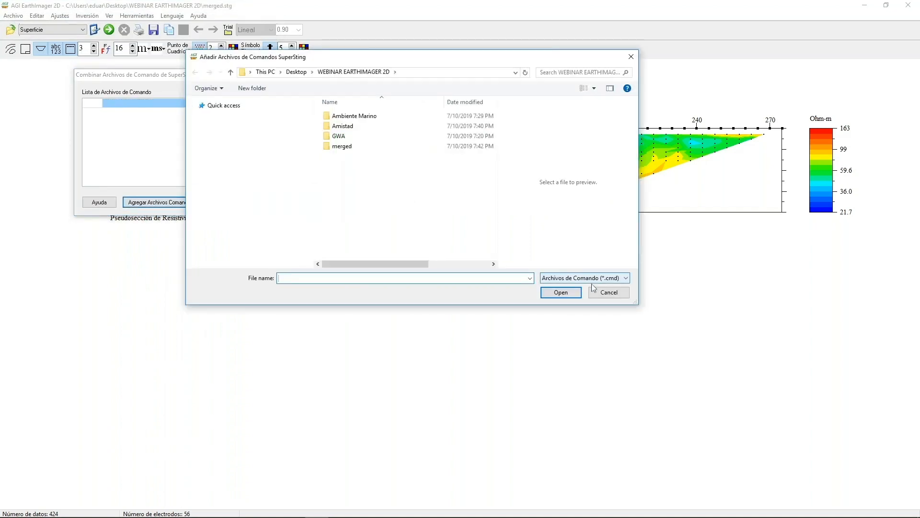
click(607, 293)
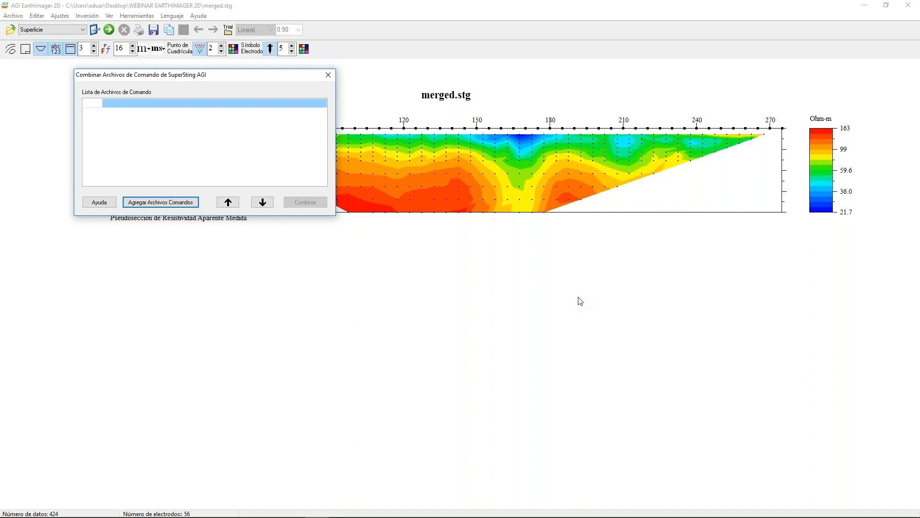
click(328, 77)
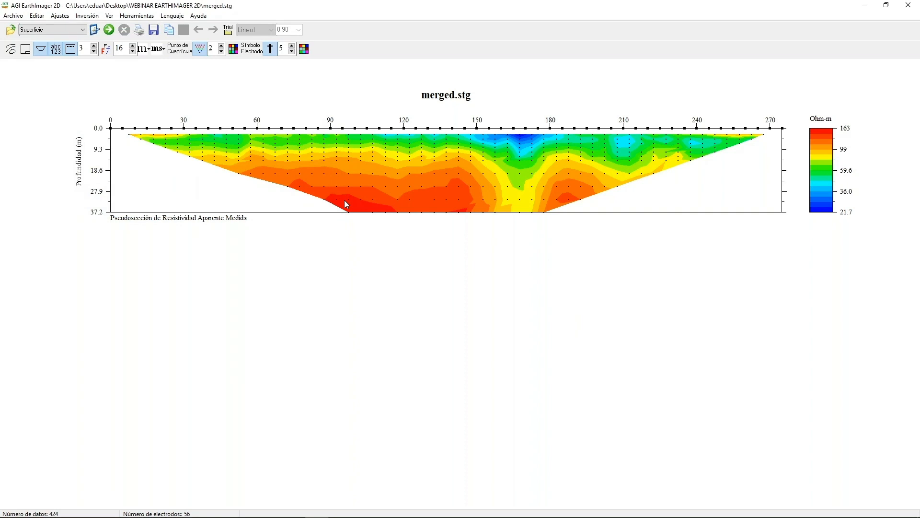
click(137, 17)
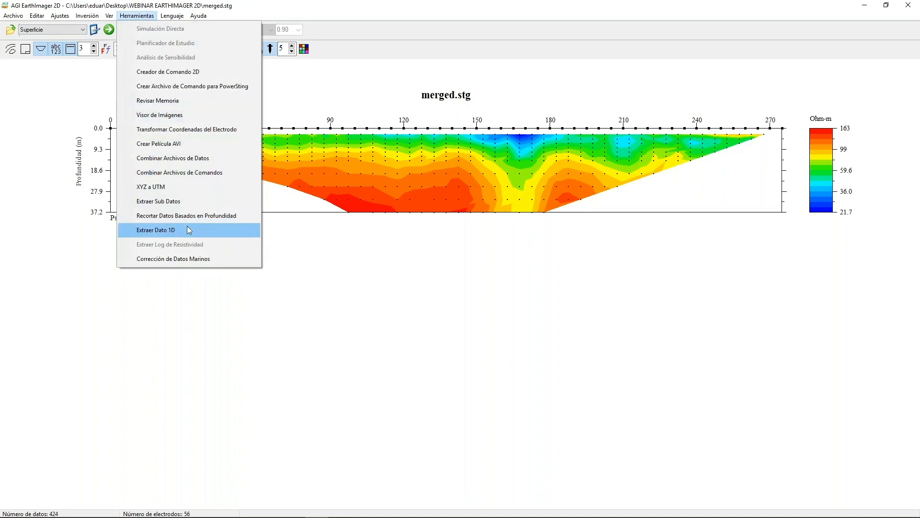
click(383, 278)
click(13, 15)
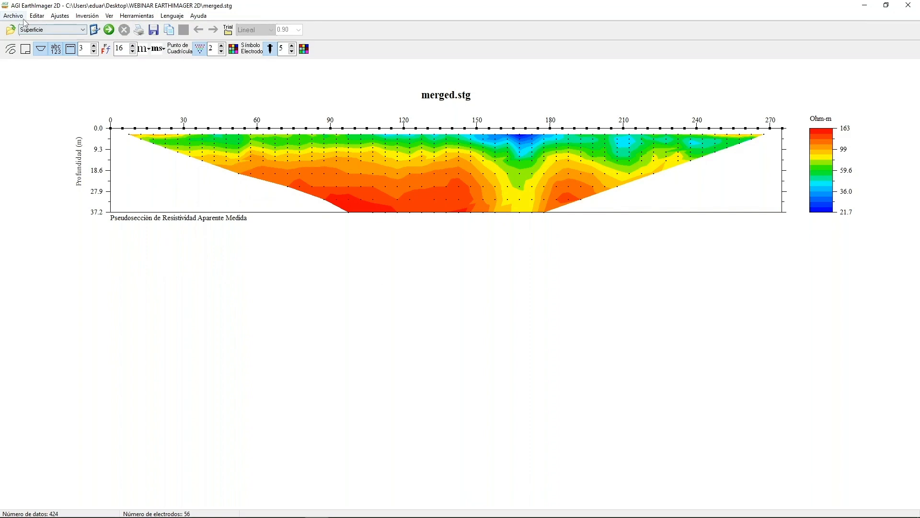
Open Amistad.stg and run its resistivity inversion.
click(27, 30)
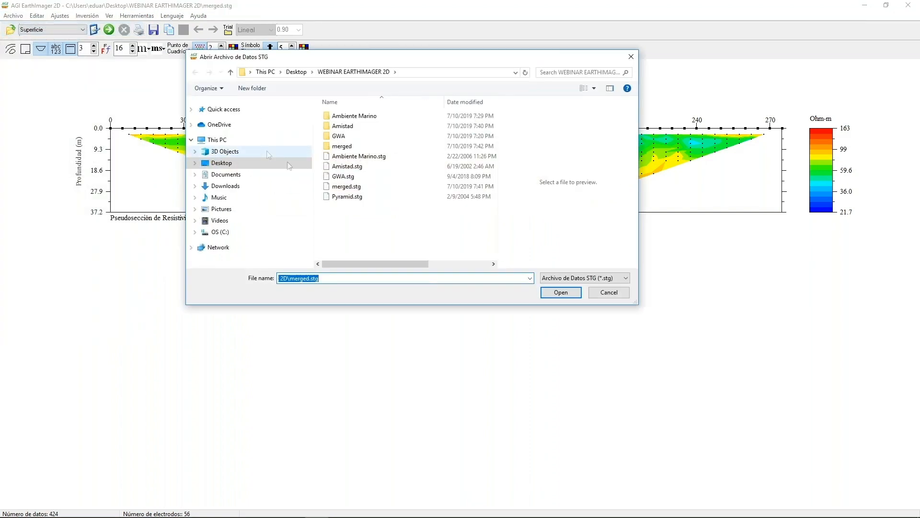
click(347, 166)
click(560, 292)
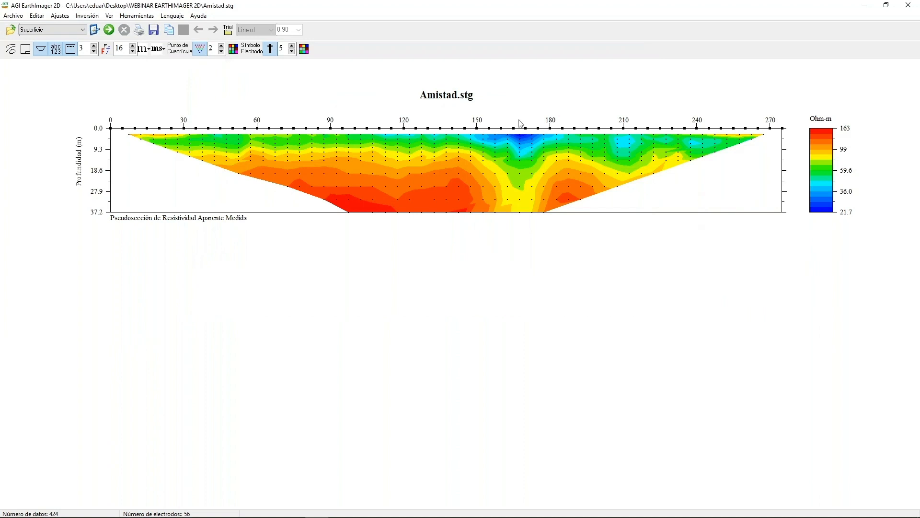
click(110, 31)
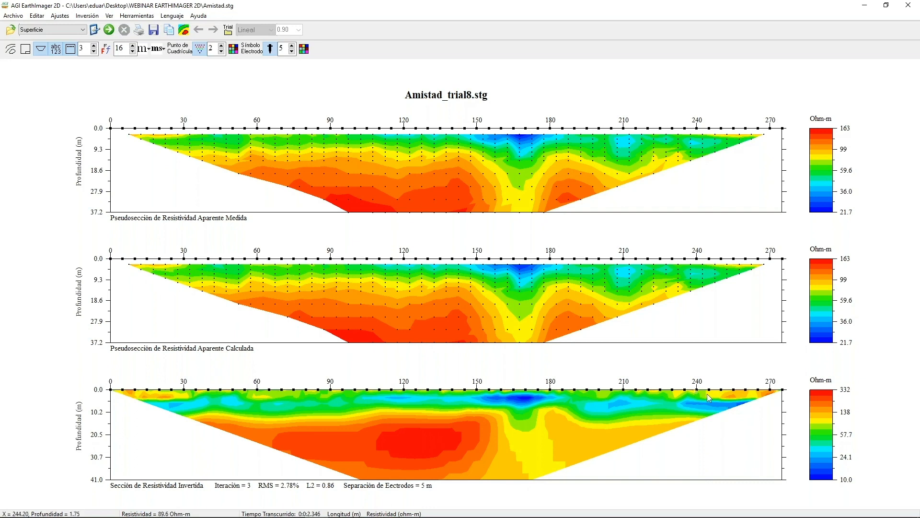
Load Amistad.stg into the 1D data extraction tool and choose the sounding location X = 242.500 m.
click(139, 15)
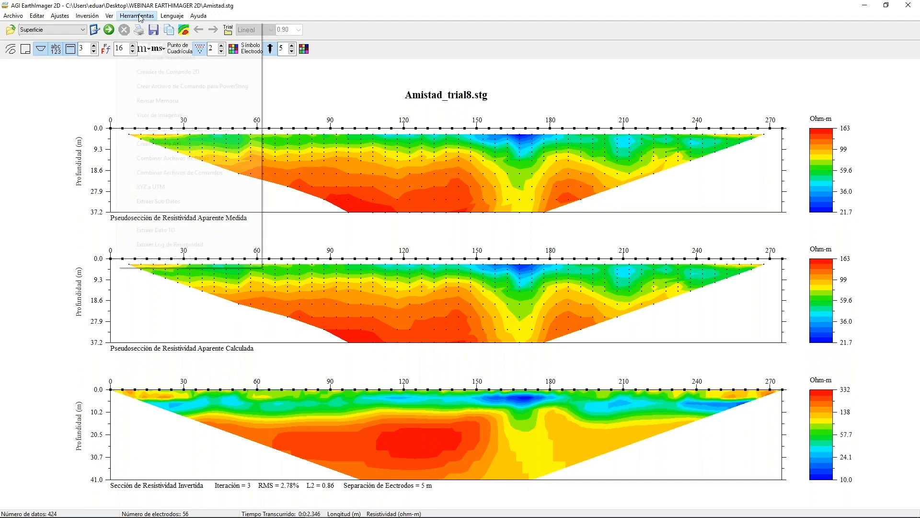
click(190, 233)
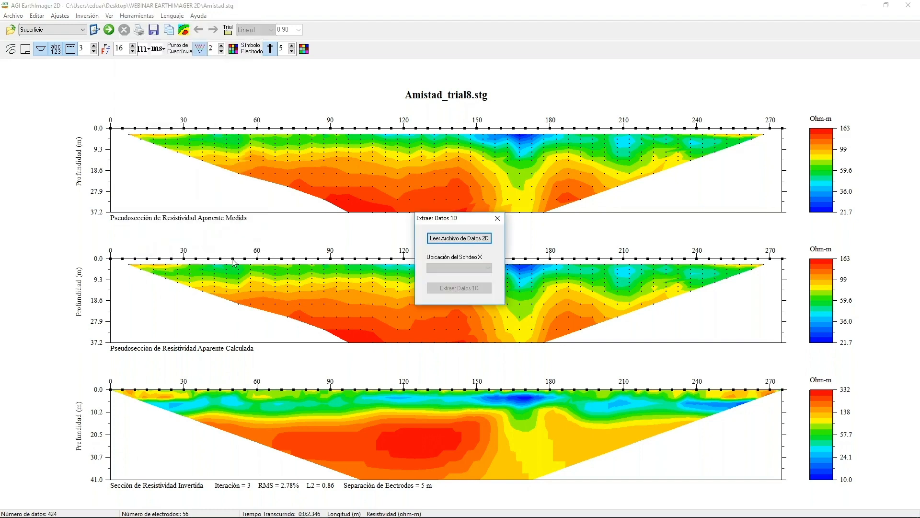
click(459, 238)
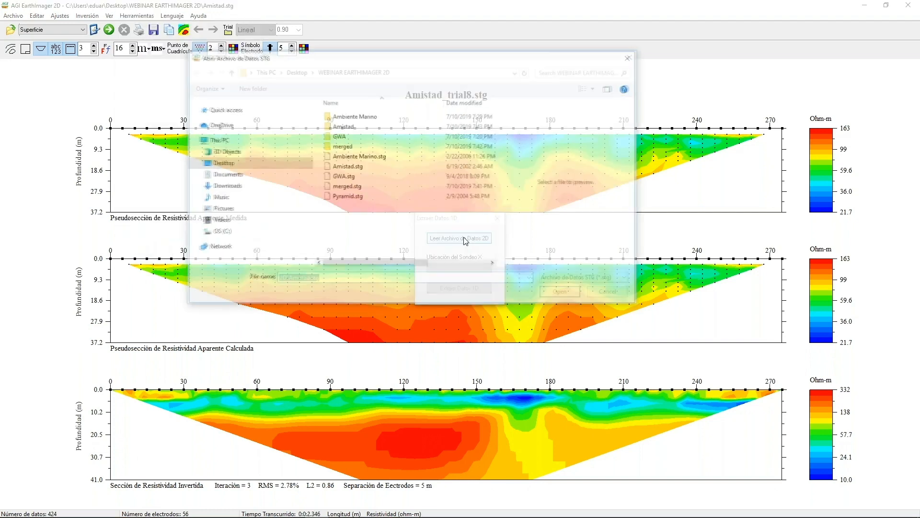
click(561, 292)
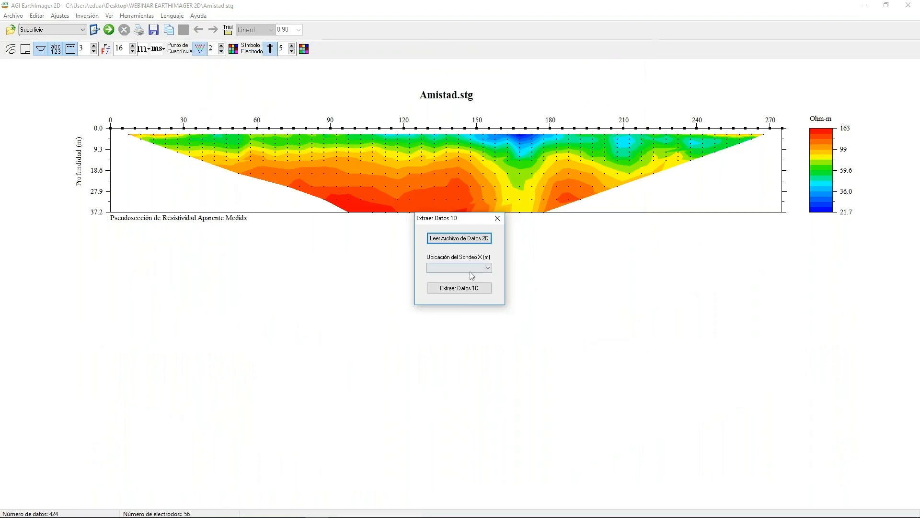
click(470, 268)
scroll(464, 296, down, 5)
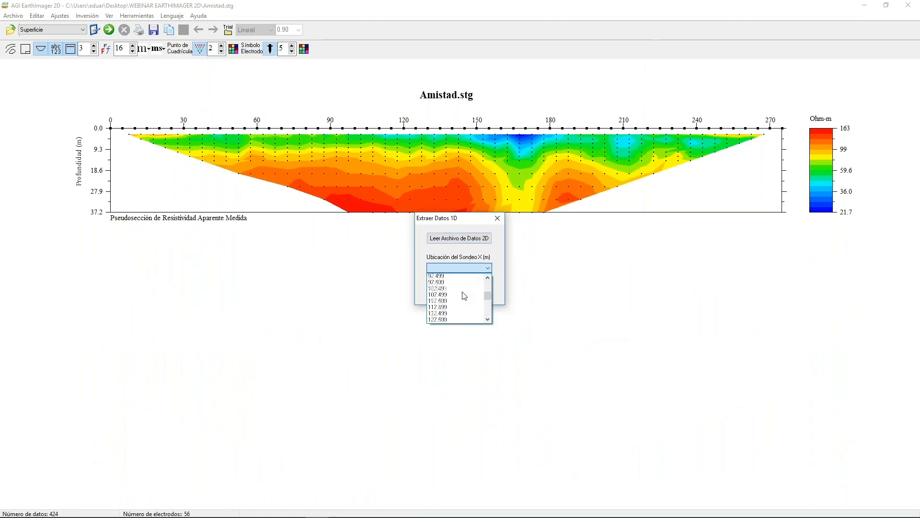
scroll(464, 295, down, 5)
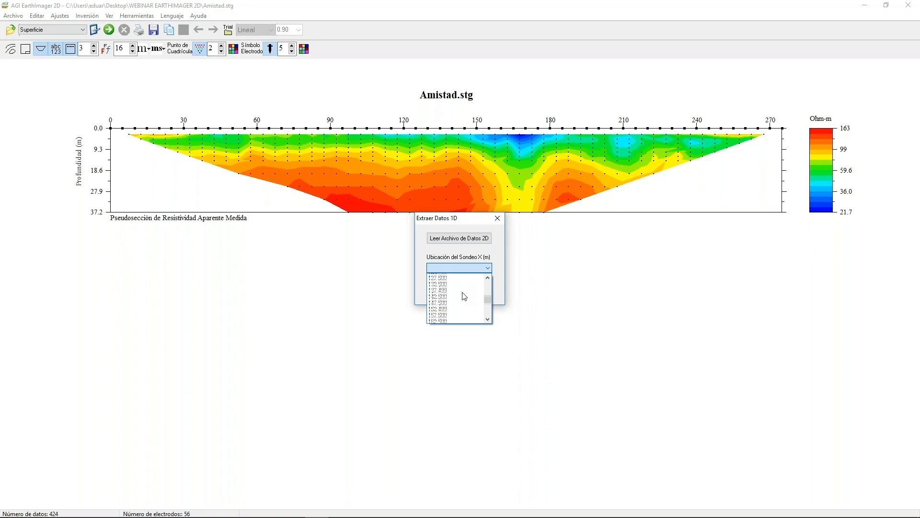
scroll(464, 296, down, 4)
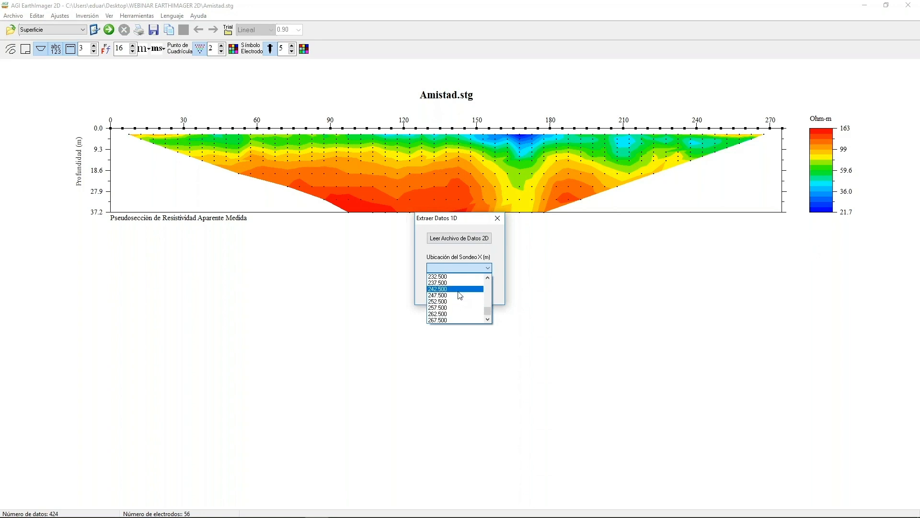
click(459, 289)
Extract the 1D data to Amistad_1D.stg in the WEBINAR EARTHIMAGER 2D folder and close the extraction tool.
click(459, 293)
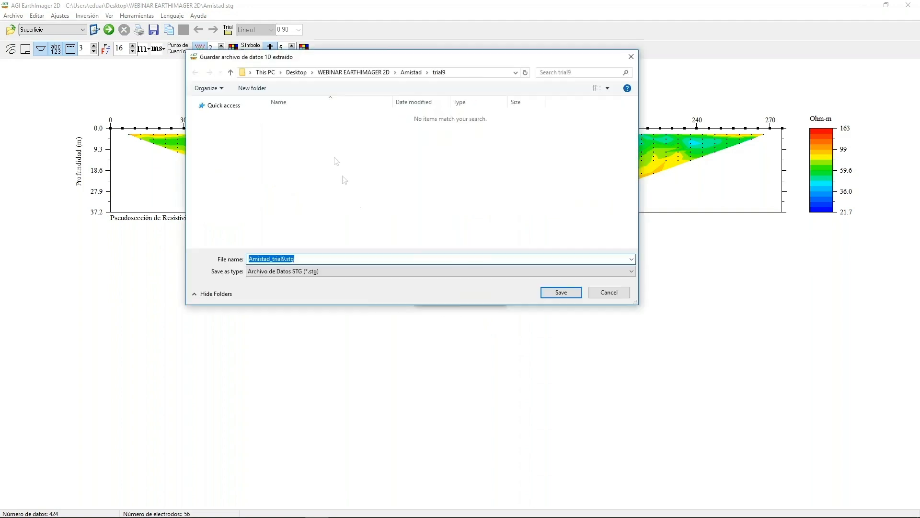
click(362, 73)
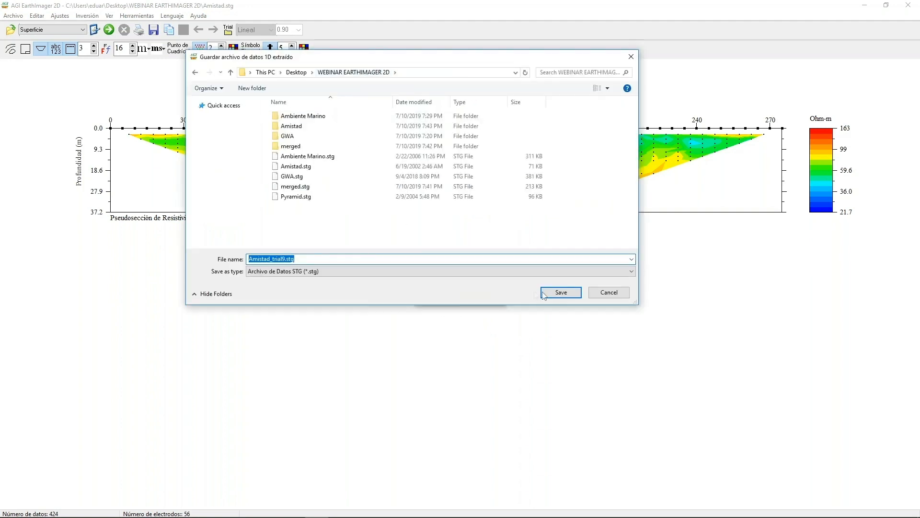
click(281, 259)
click(562, 293)
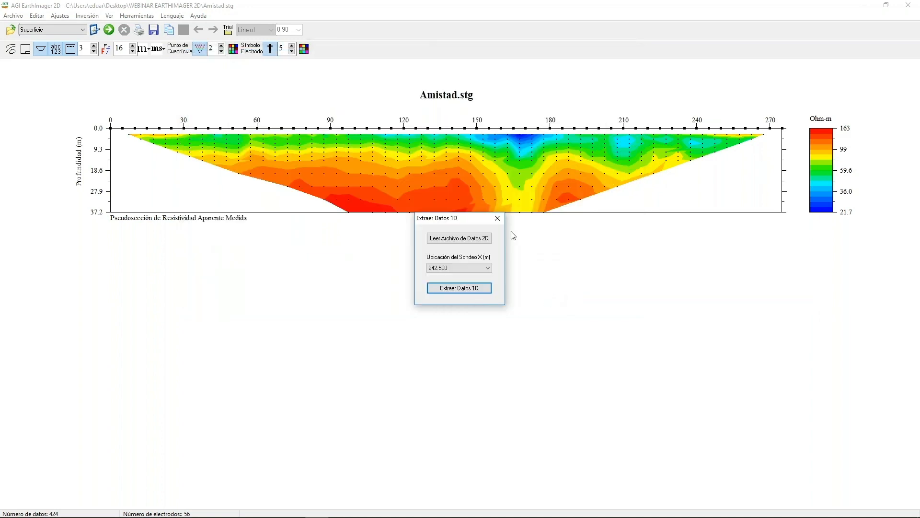
click(497, 218)
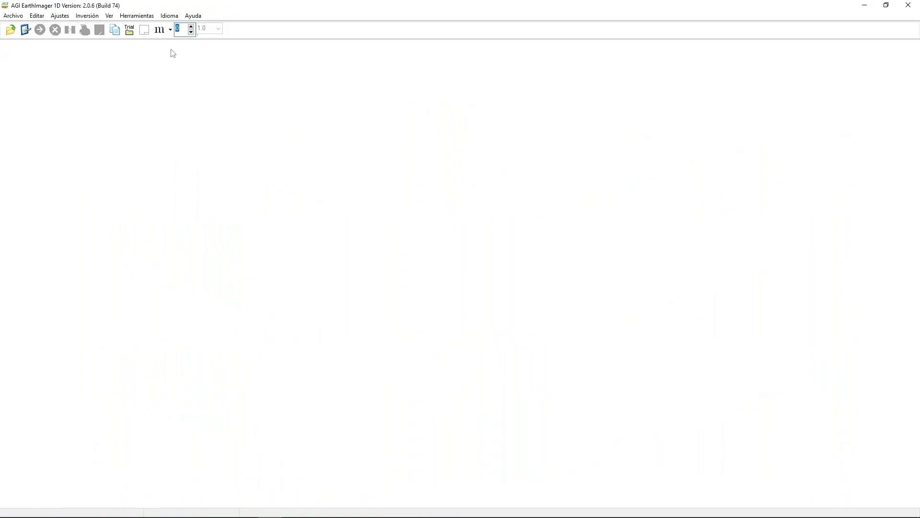
Open the extracted data file Amistad_1D.stg in EarthImager 1D.
click(13, 15)
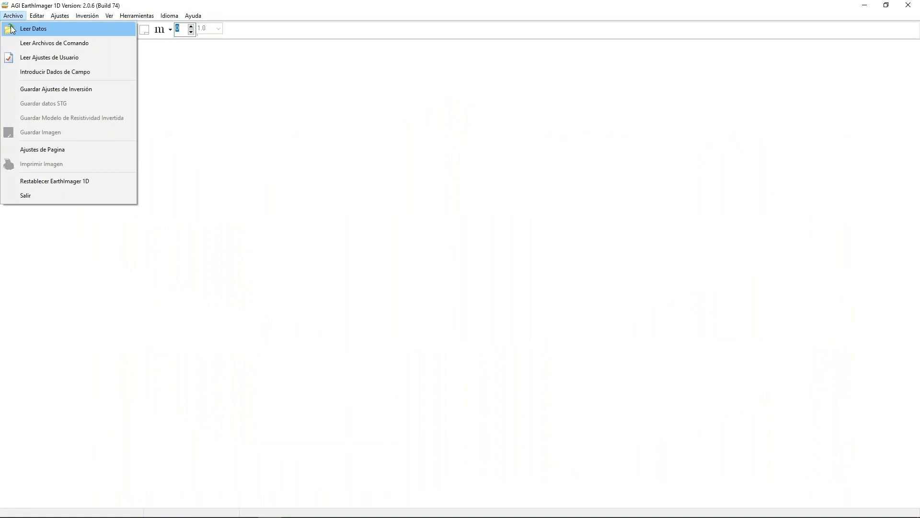
click(29, 27)
double_click(311, 149)
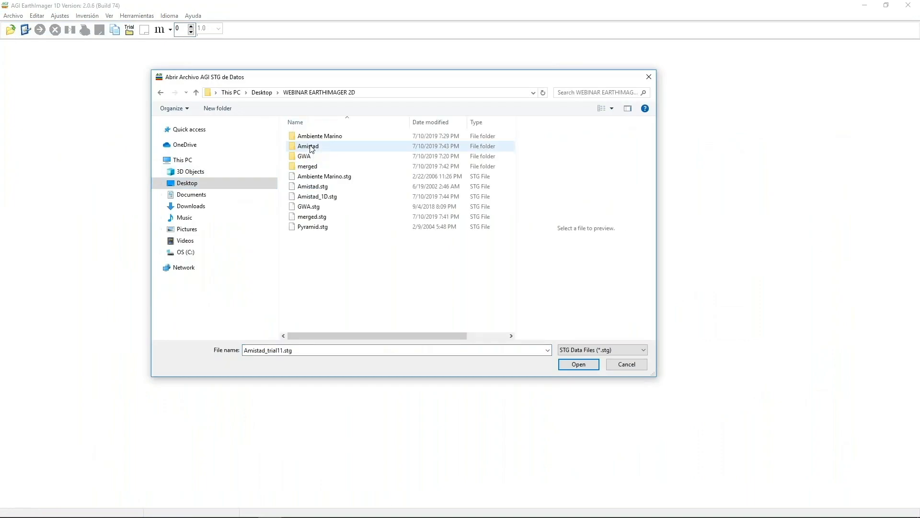
click(334, 202)
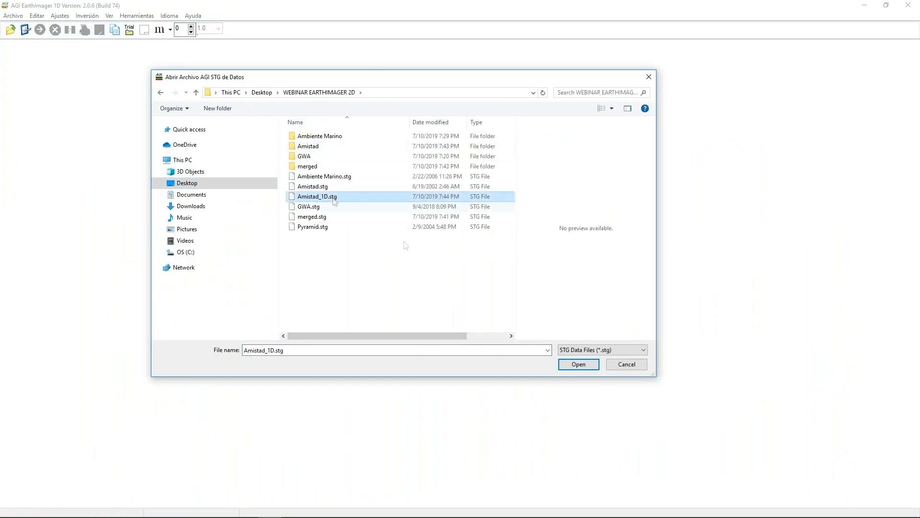
click(580, 364)
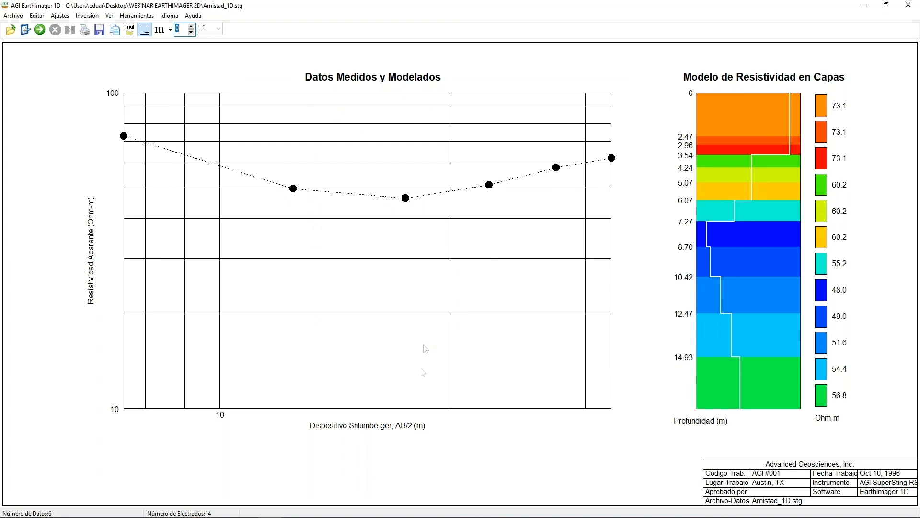
Switch to EarthImager 2D, invert Amistad.stg again and return to EarthImager 1D.
mouse_move(357, 517)
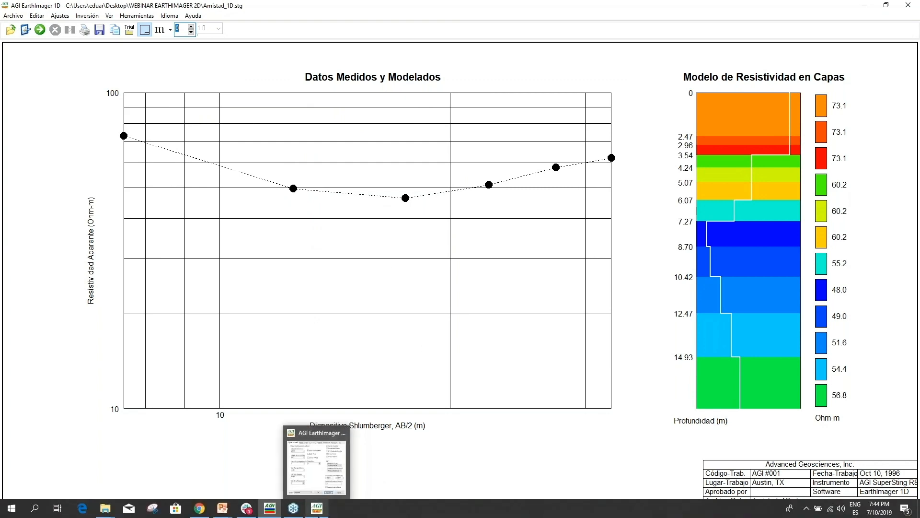
click(316, 508)
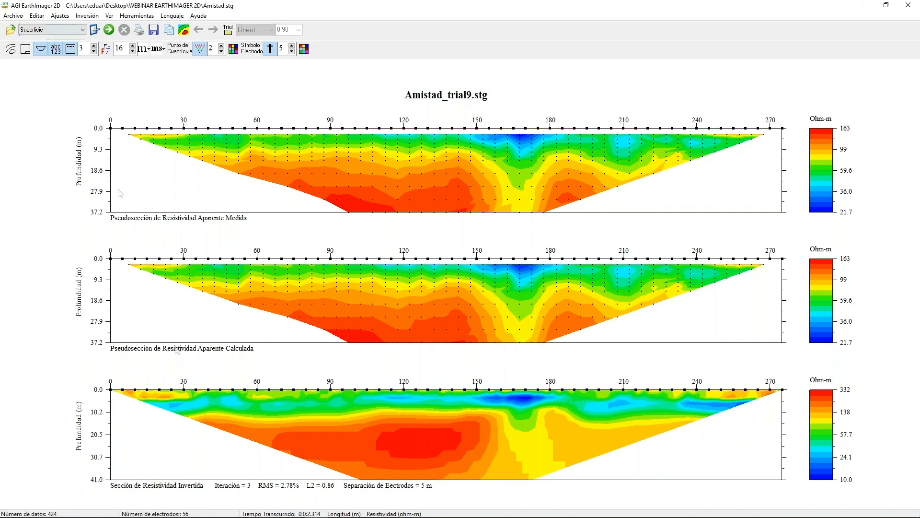
click(278, 512)
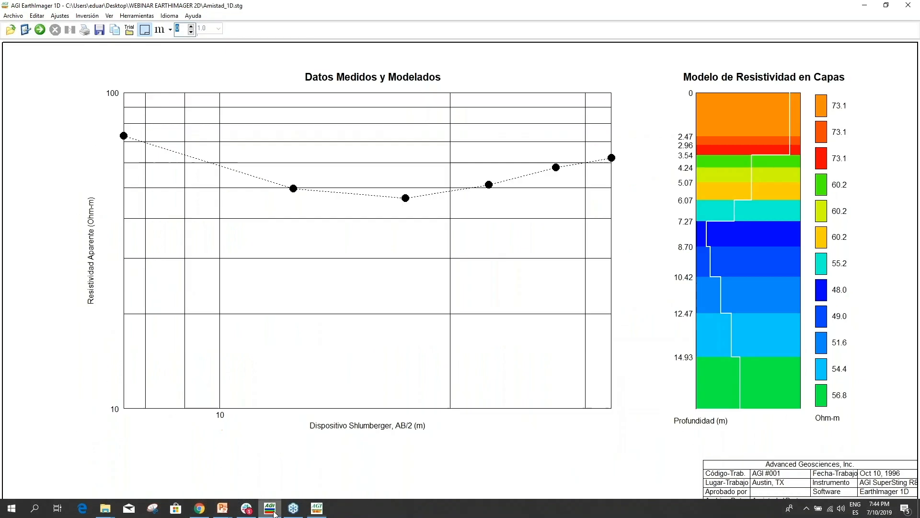
Set the initial model to 5 layers and run the inversion of the 1D sounding.
click(26, 31)
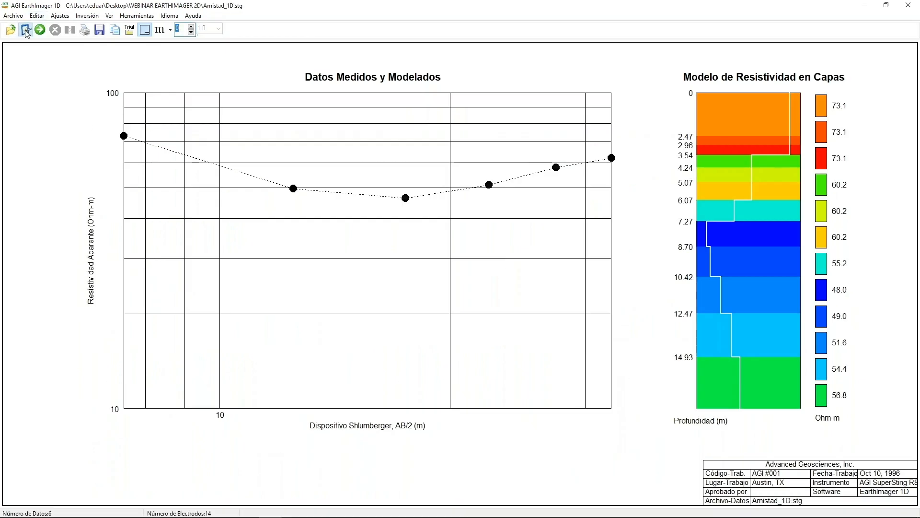
click(583, 179)
click(583, 179)
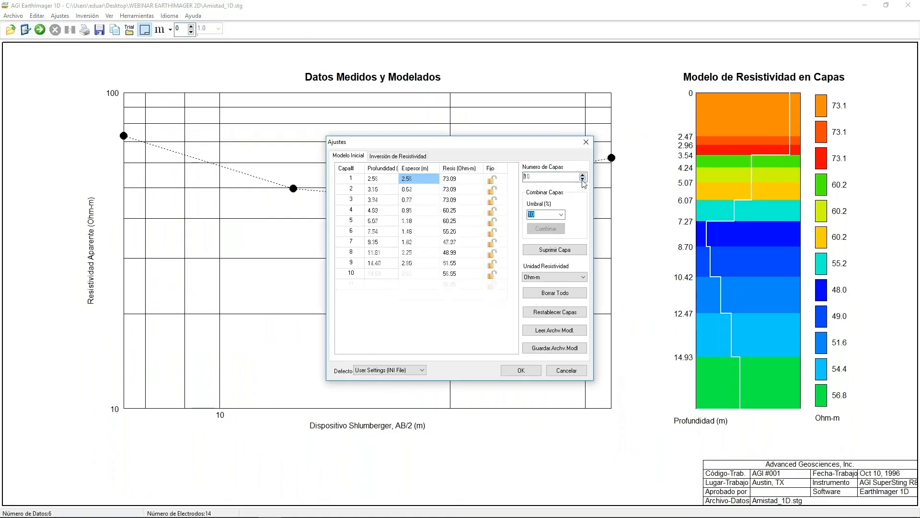
click(582, 179)
click(583, 179)
click(582, 179)
click(582, 179)
click(583, 178)
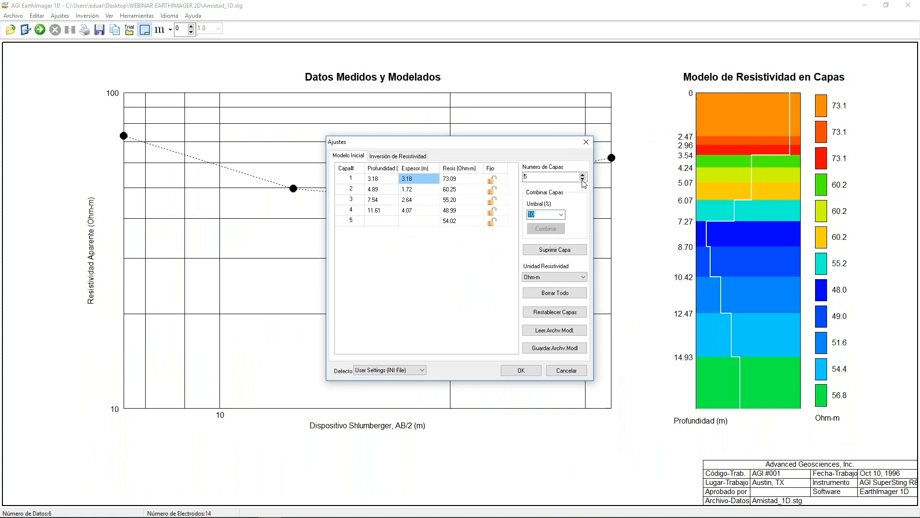
click(520, 370)
click(39, 29)
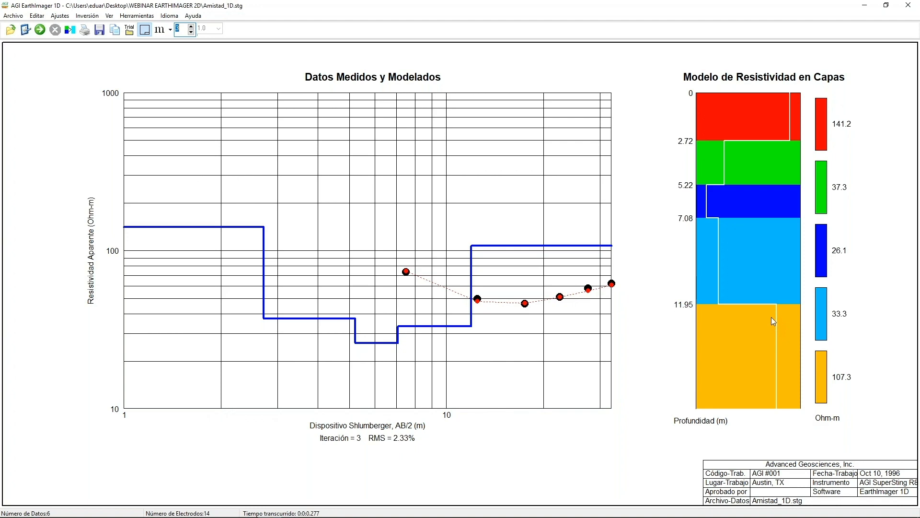
Switch back to EarthImager 2D and add 56 surface electrodes with 1.0 m spacing in the 2D command creator.
click(865, 5)
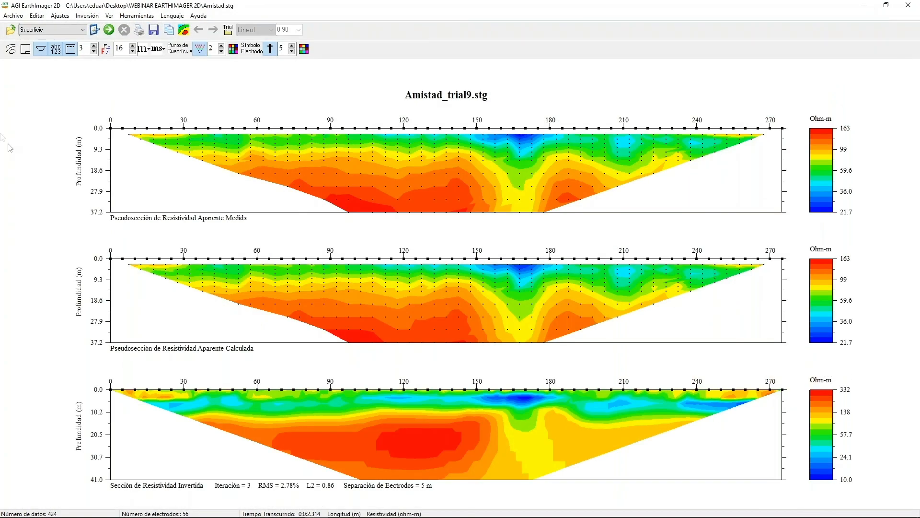
click(143, 17)
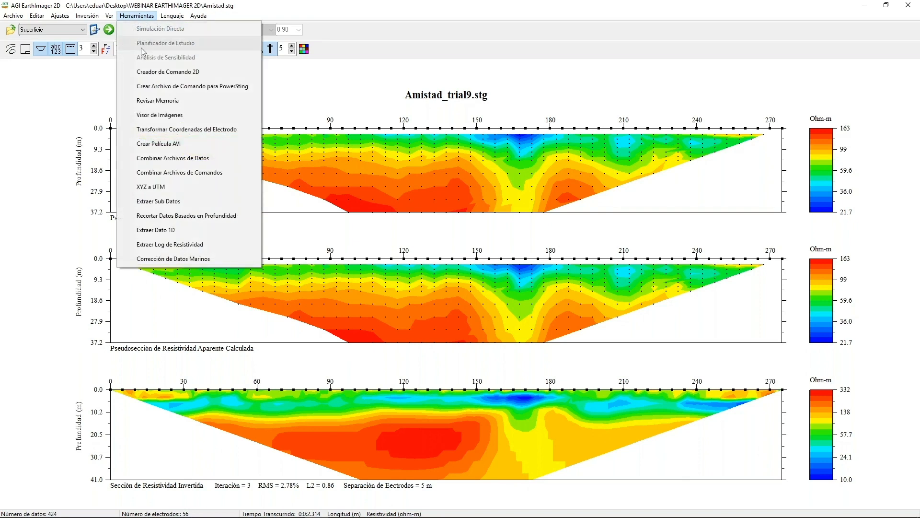
click(151, 72)
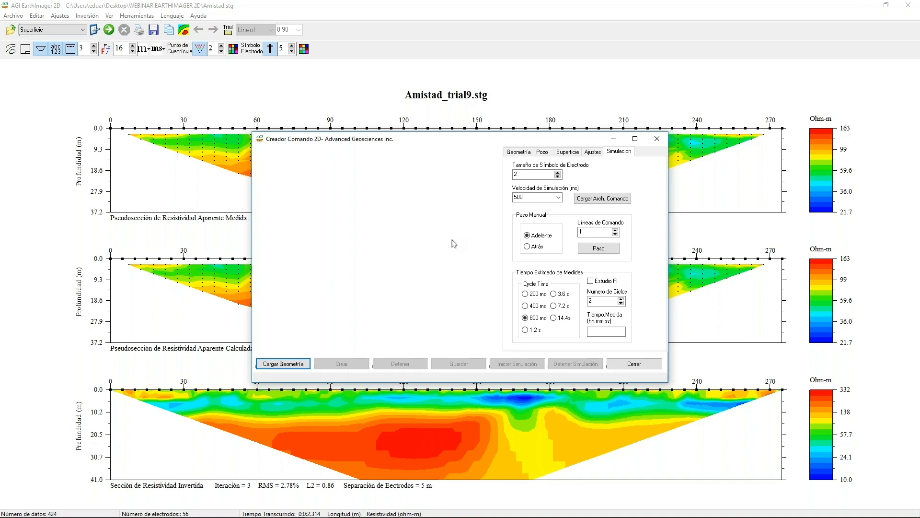
click(567, 151)
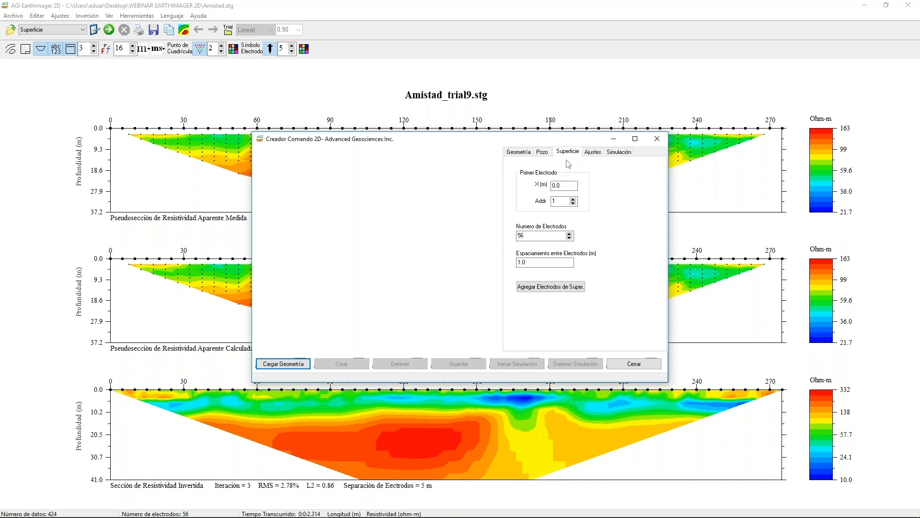
drag(539, 237, 520, 238)
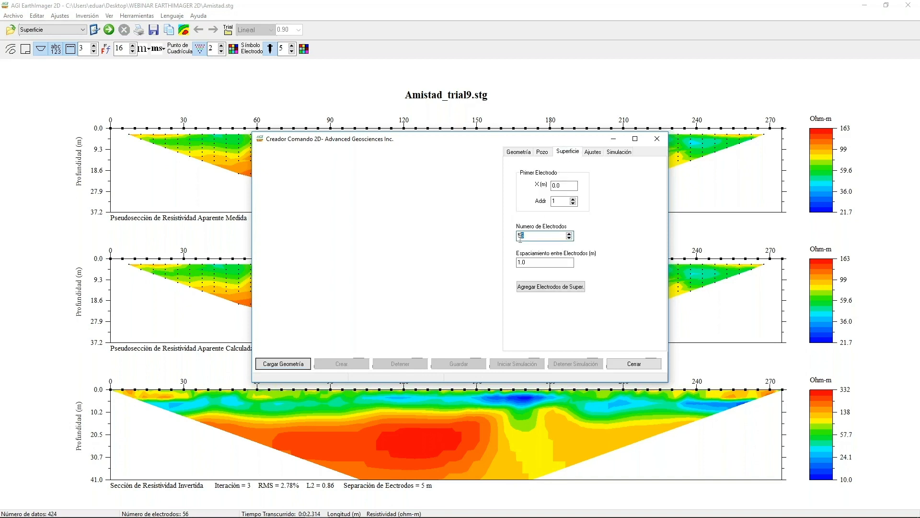
click(561, 288)
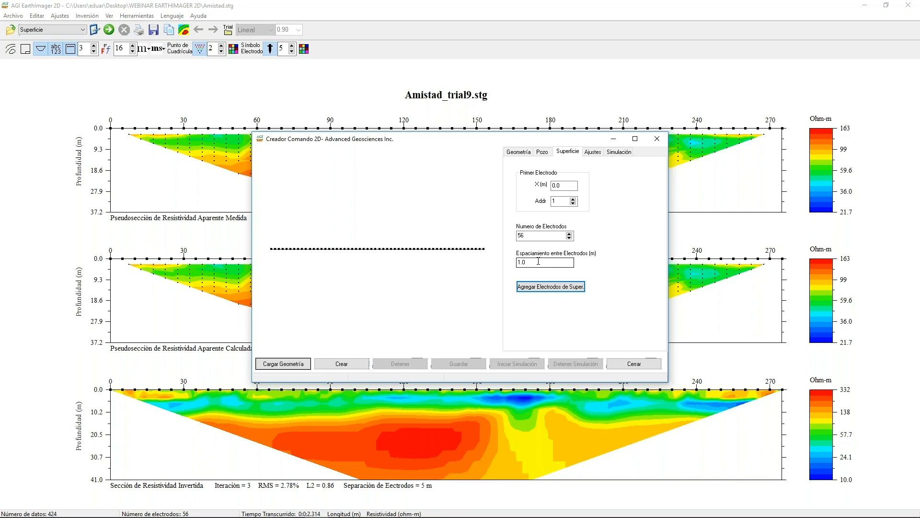
Try to add the surface electrodes a second time and dismiss the warning.
drag(539, 261, 517, 264)
click(578, 287)
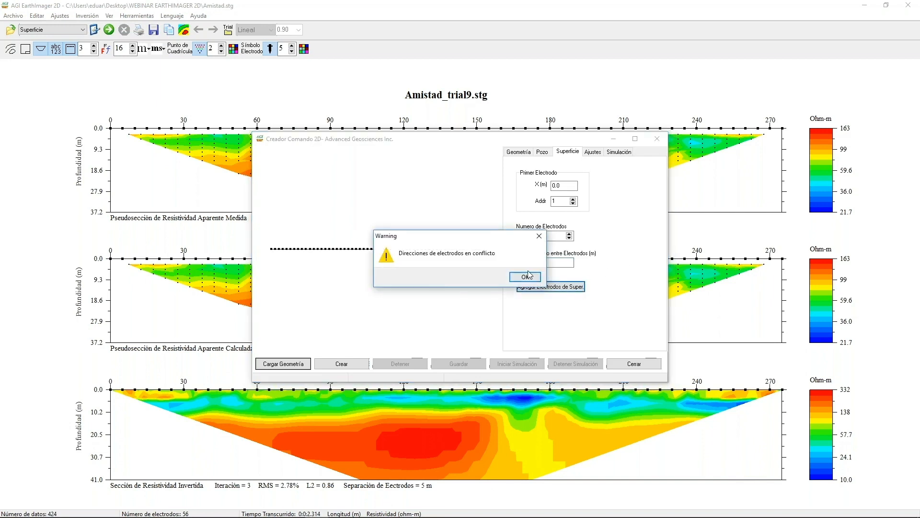
click(526, 277)
Create the command sequence for the SuperSting R8 with a Dipolo-Dipolo array and the signal strength criterion enabled.
click(586, 153)
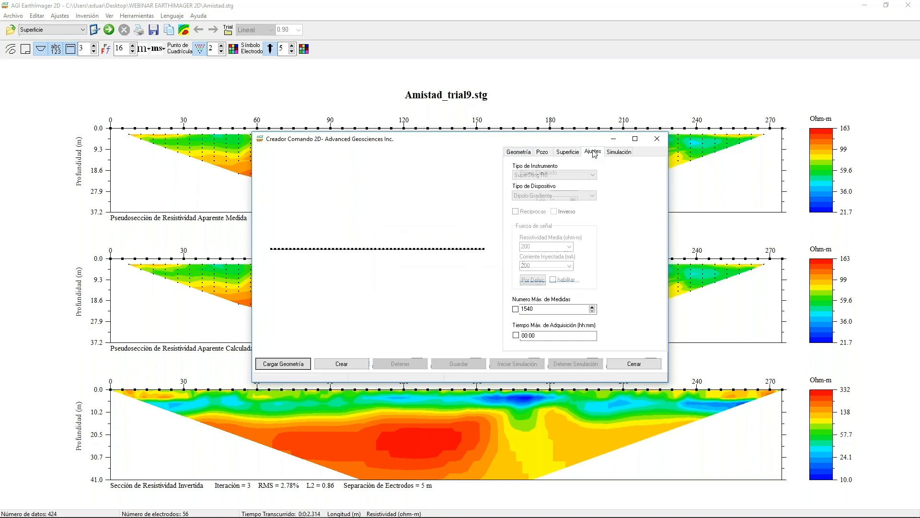
click(581, 174)
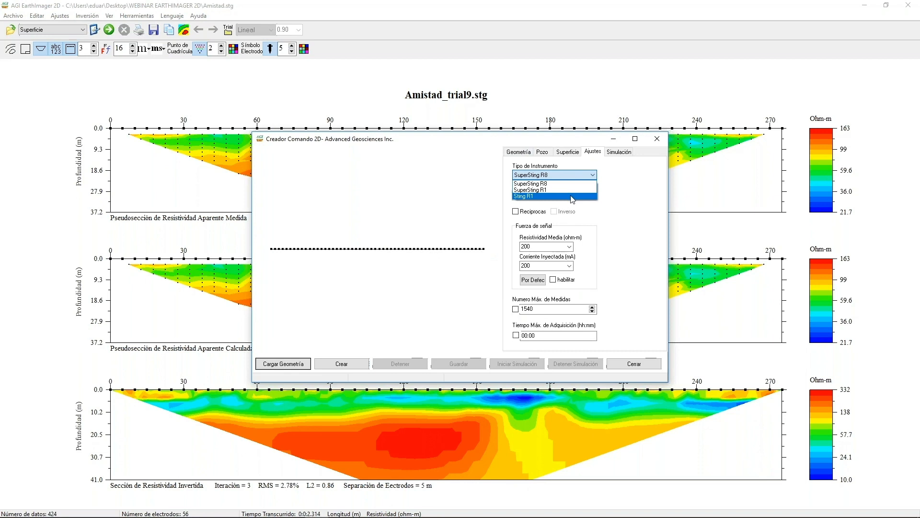
click(617, 206)
click(593, 196)
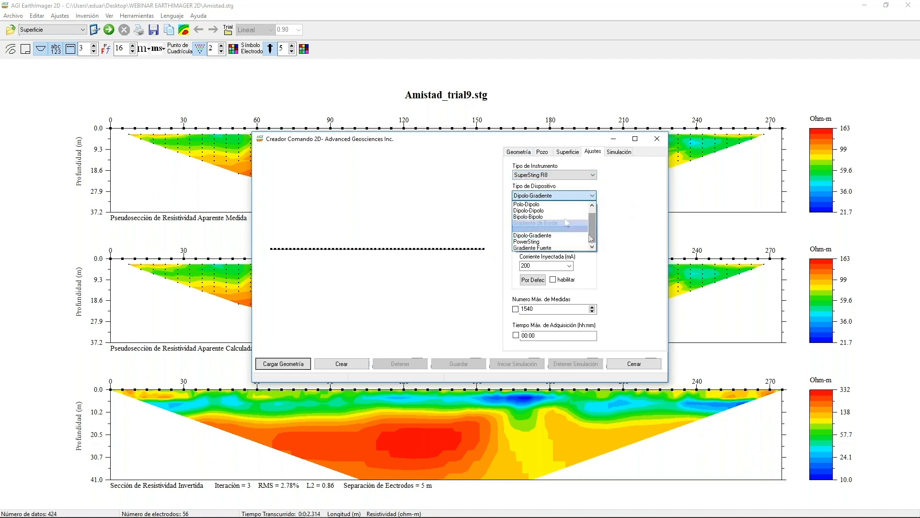
click(550, 211)
click(566, 282)
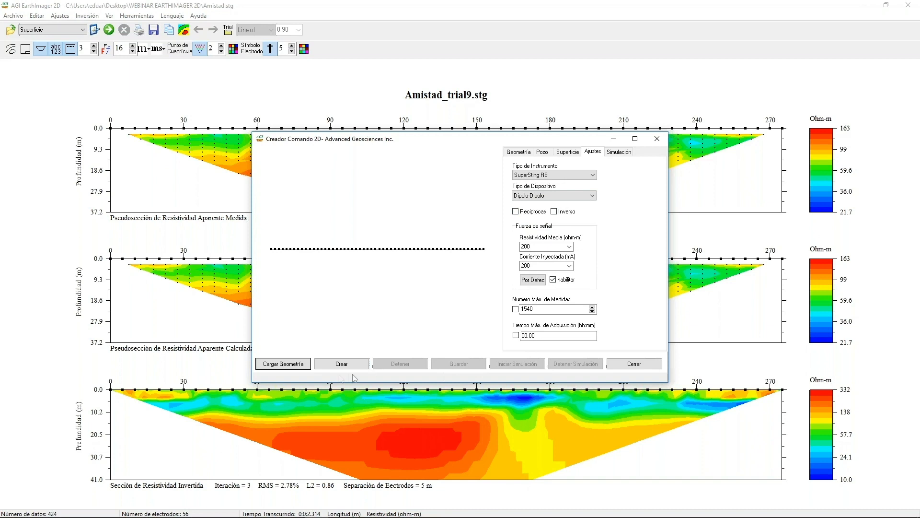
click(341, 363)
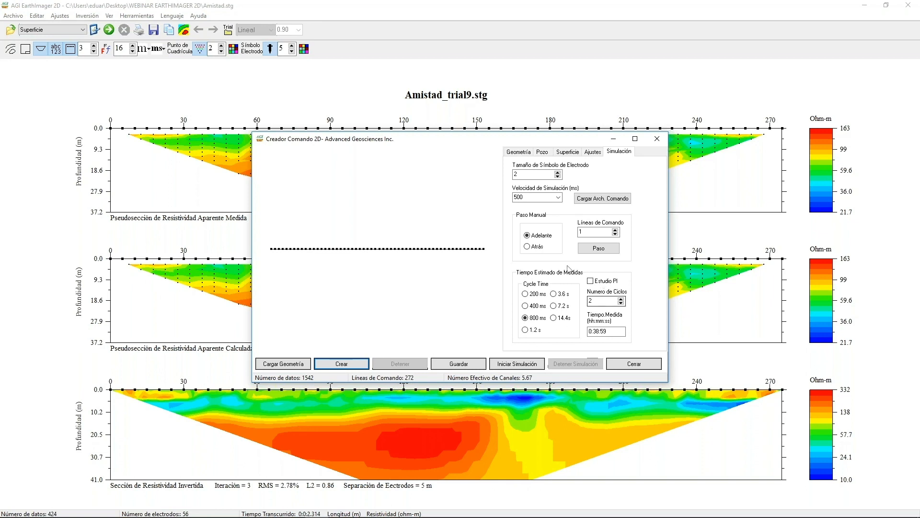
Simulate the dipole-dipole measurement sequence with a 1.2 s cycle time and save the command file as temp.cmd.
click(526, 329)
click(516, 364)
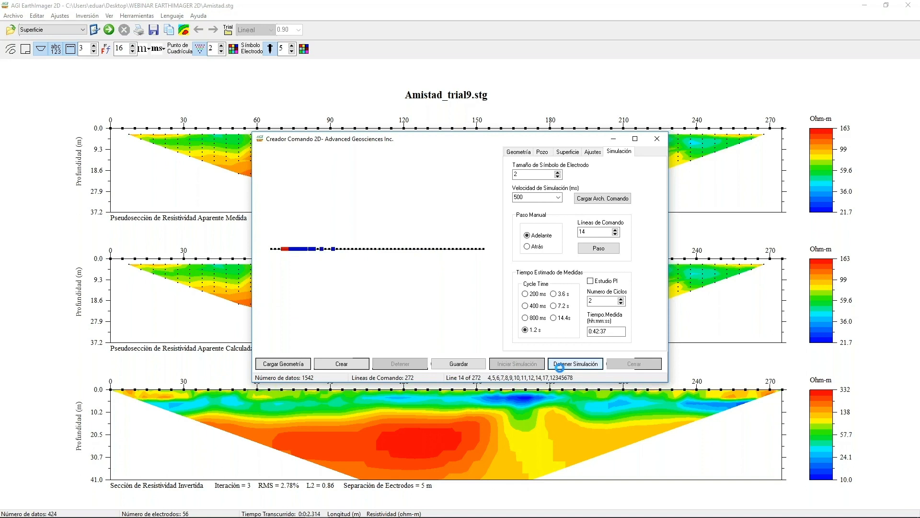
click(559, 364)
click(454, 364)
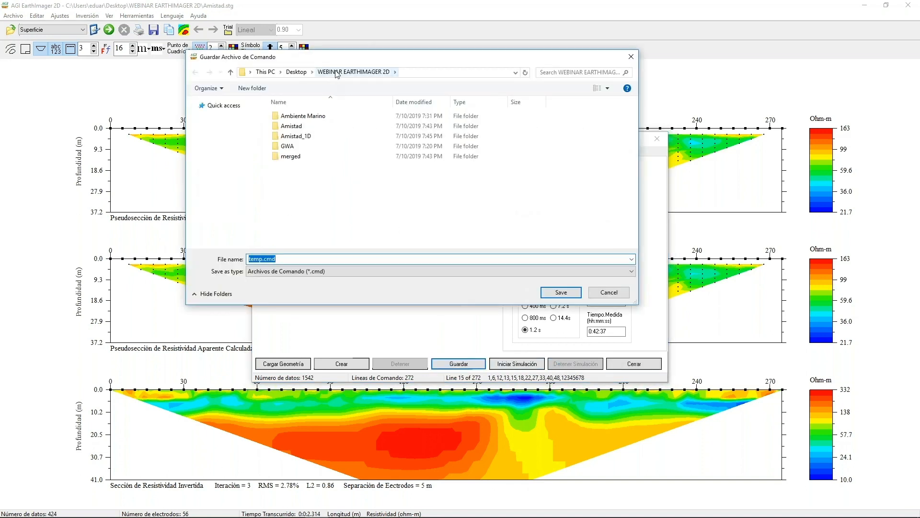
click(560, 293)
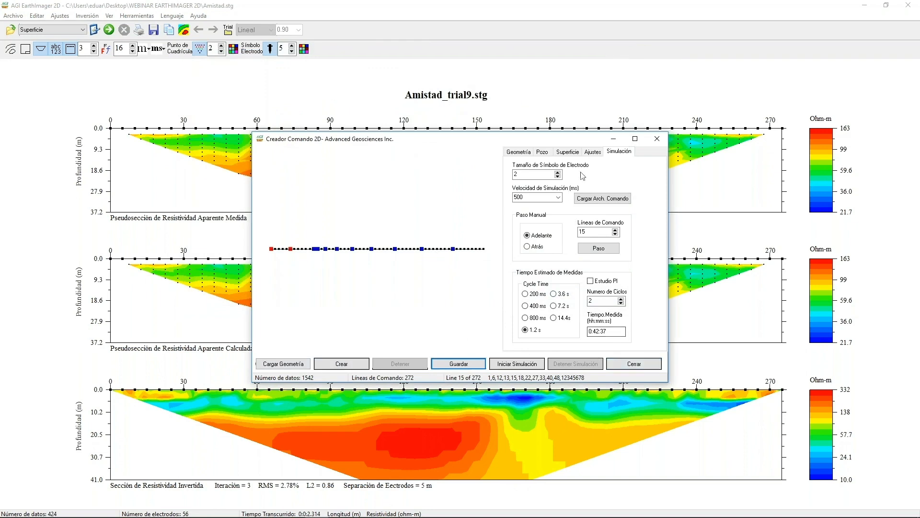
Change the array type to Gradiente Fuerte and create its command sequence.
click(592, 152)
click(582, 195)
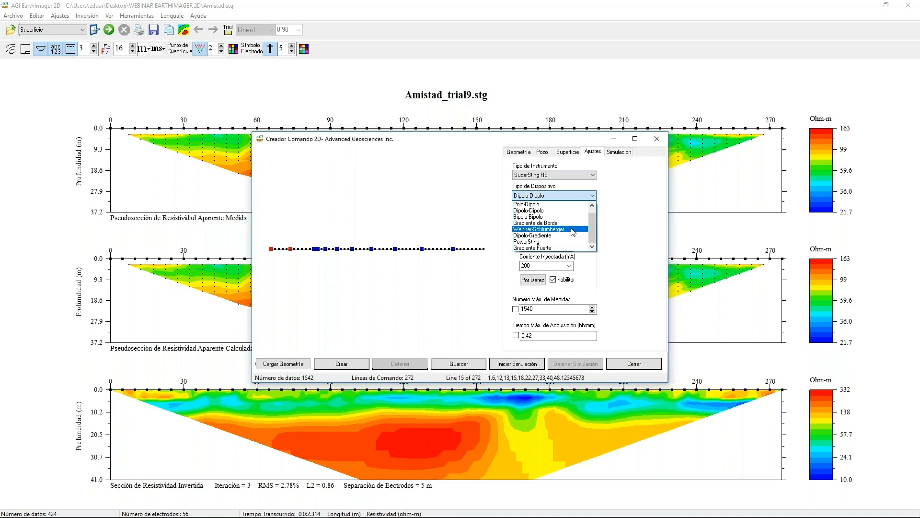
click(570, 248)
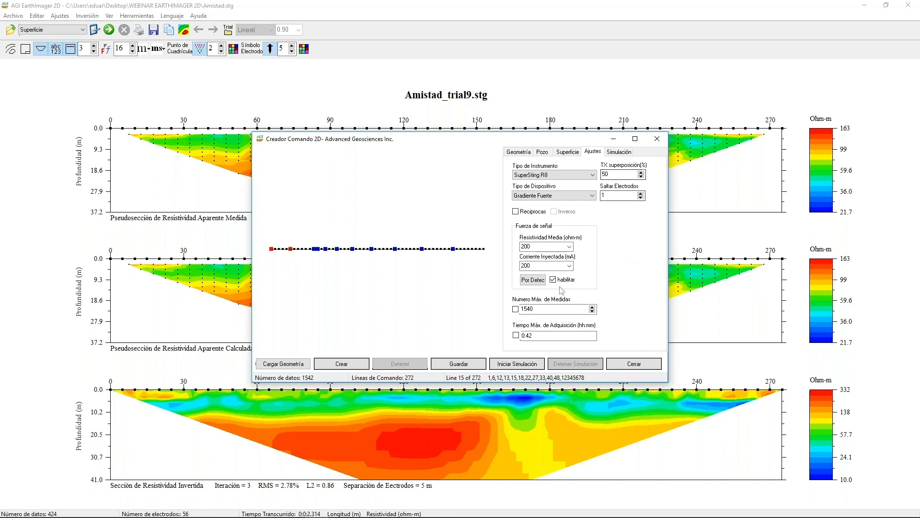
click(348, 367)
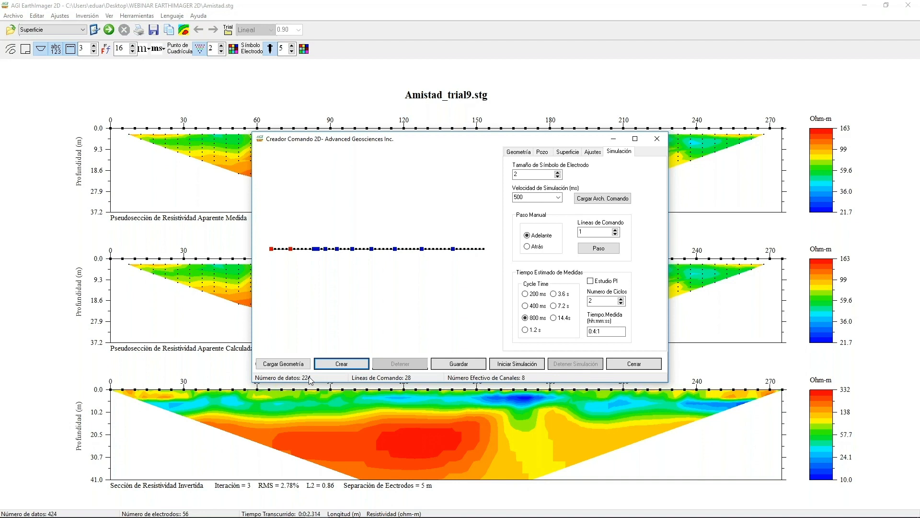
Set the cycle time to 1.2 s and preview part of the strong gradient measurement simulation.
click(526, 330)
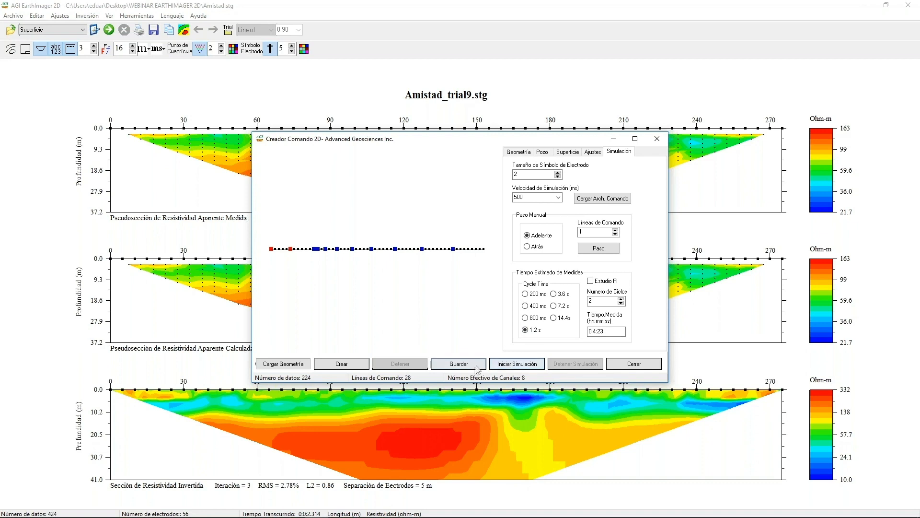
click(517, 363)
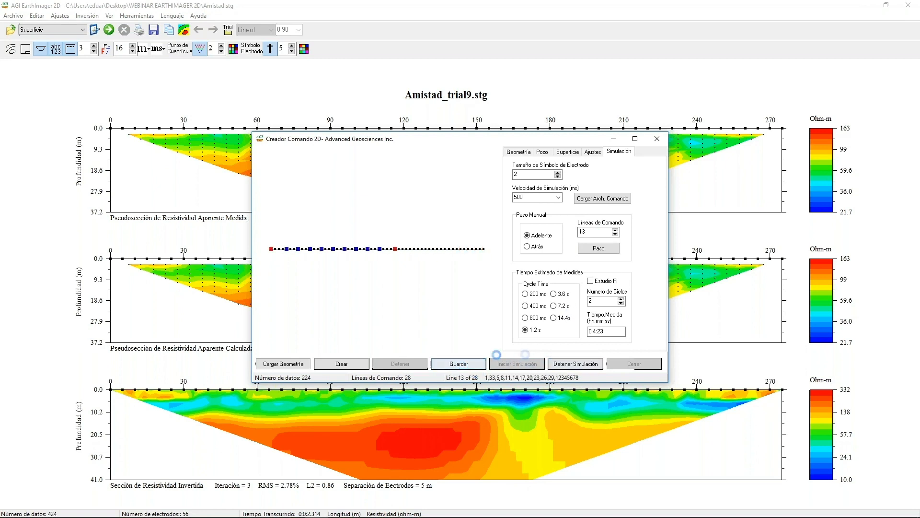
click(589, 363)
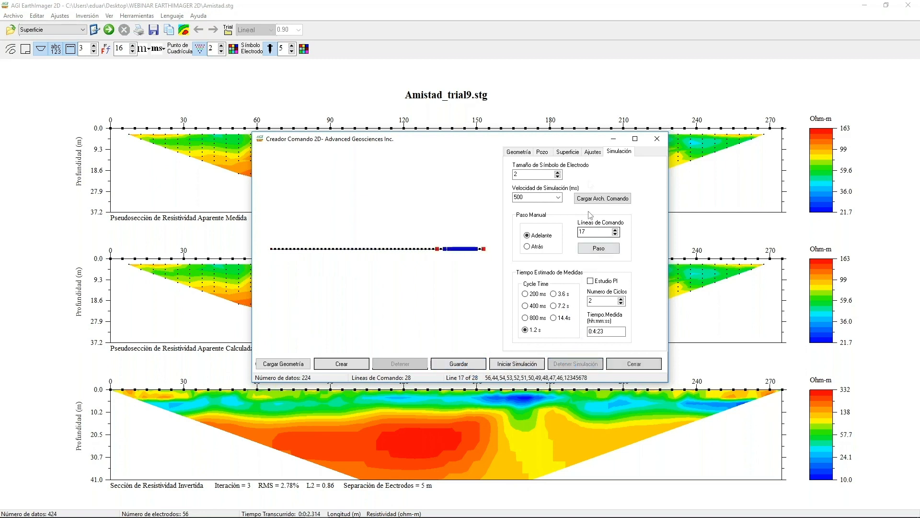
Review the TX overlap setting of the strong gradient array and close the 2D command creator.
click(591, 152)
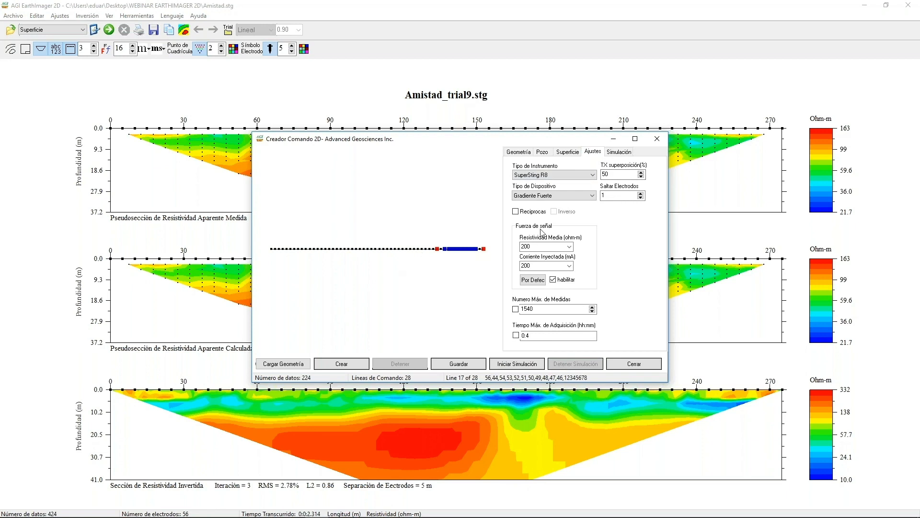
click(620, 175)
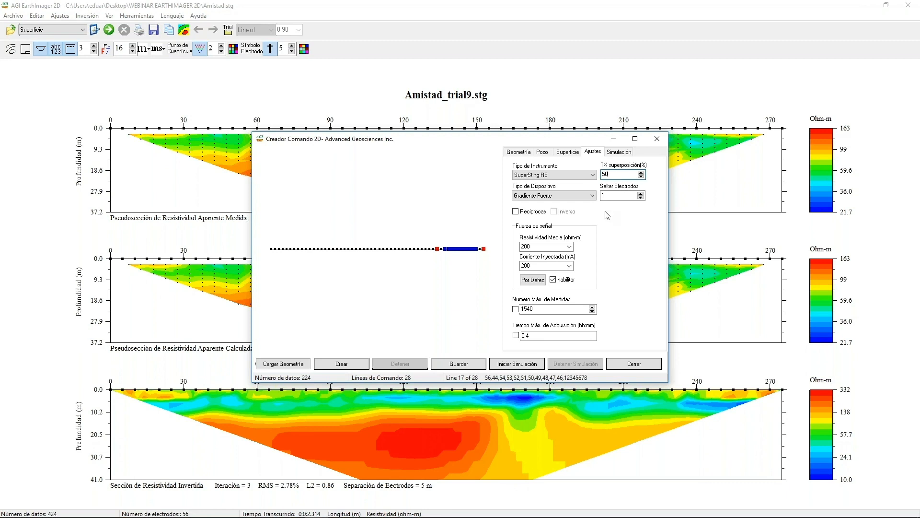
click(631, 367)
Load the command file temp.cmd with an electrode geometry scale factor of 5.0.
click(13, 17)
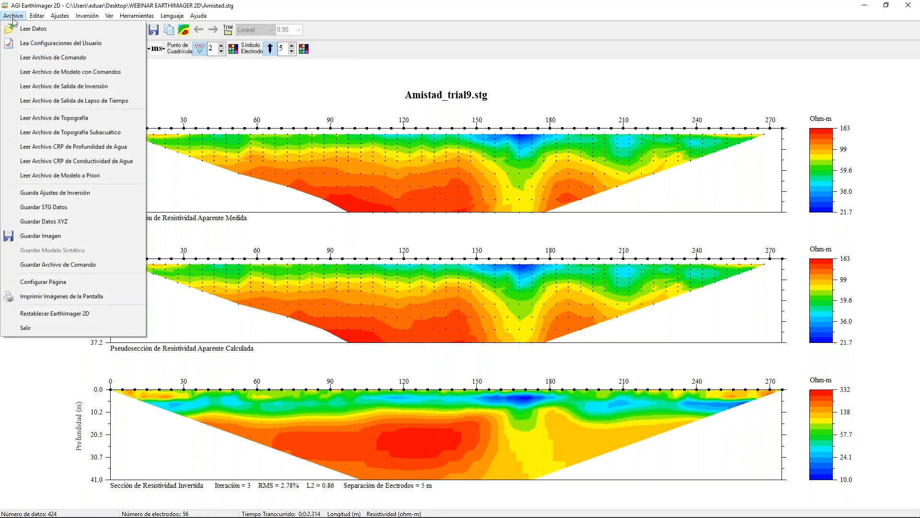
click(63, 58)
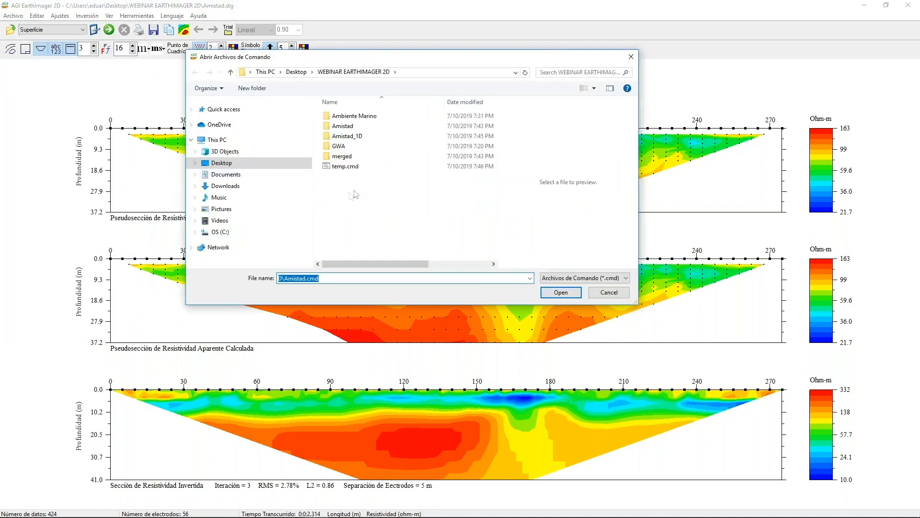
click(351, 167)
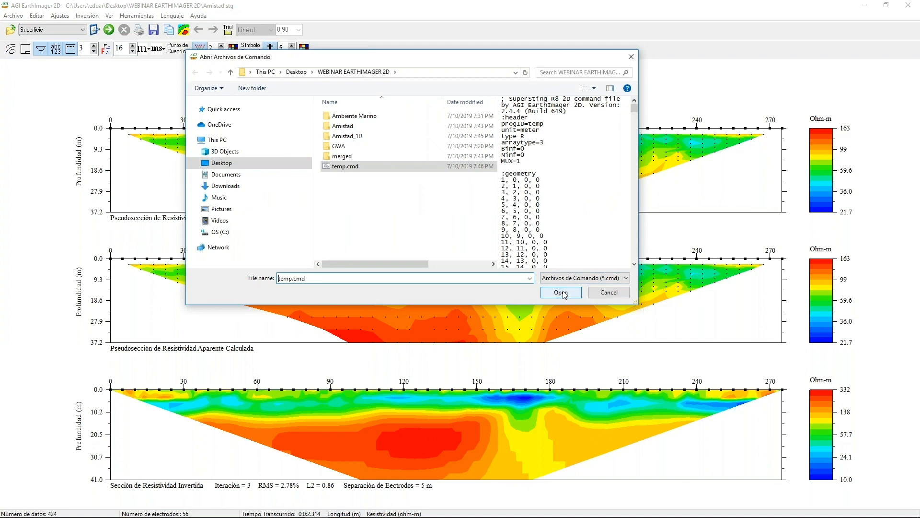
click(561, 292)
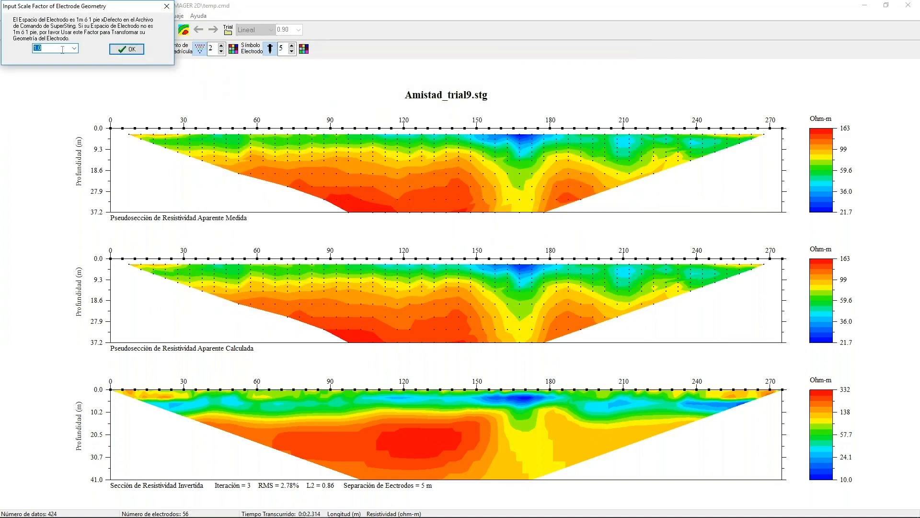
click(73, 50)
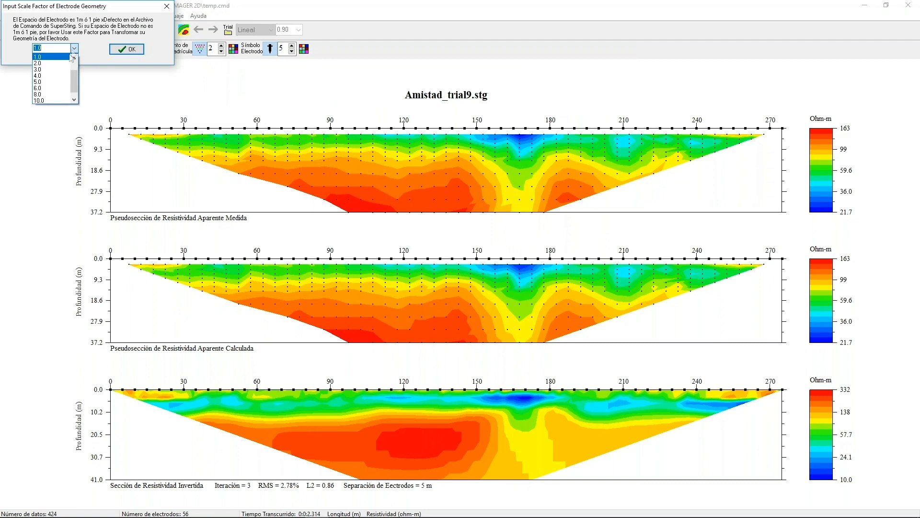
click(56, 82)
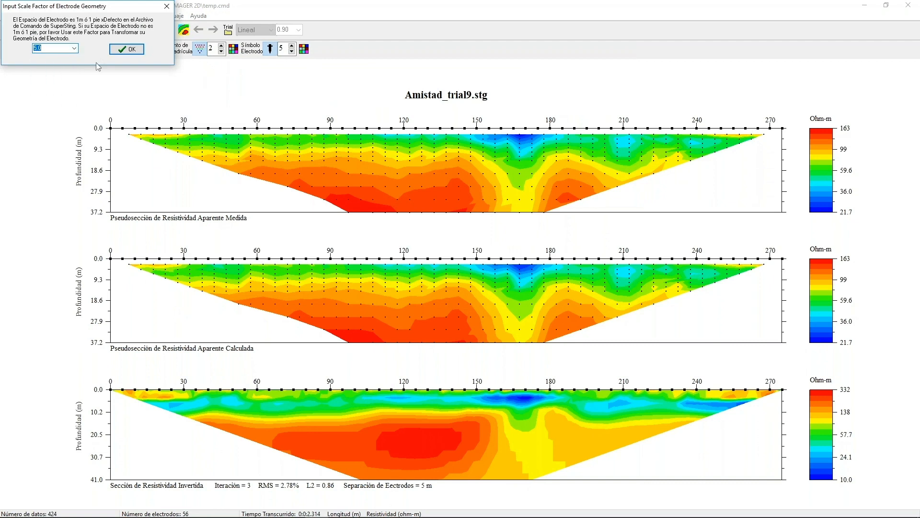
click(122, 48)
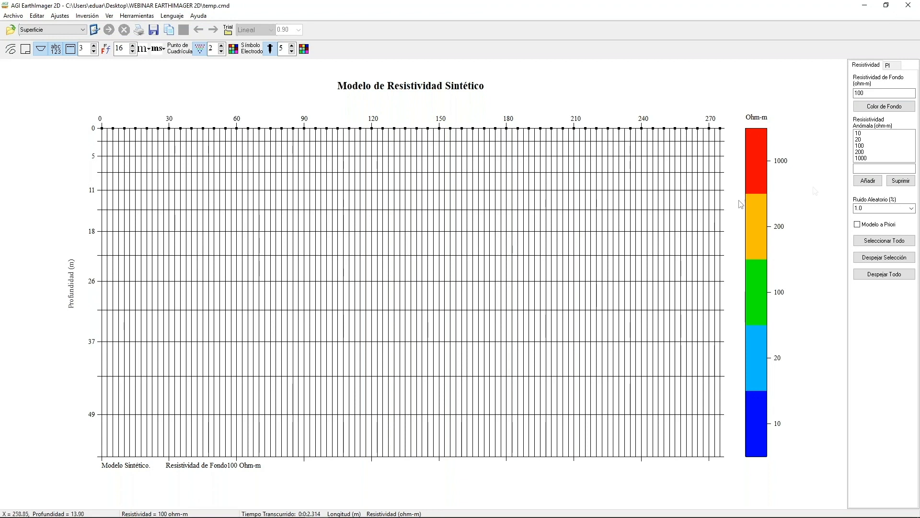
Fill the synthetic model with the 100 ohm-m background and assign 20 ohm-m to its second and third rows from the surface.
click(877, 91)
click(870, 106)
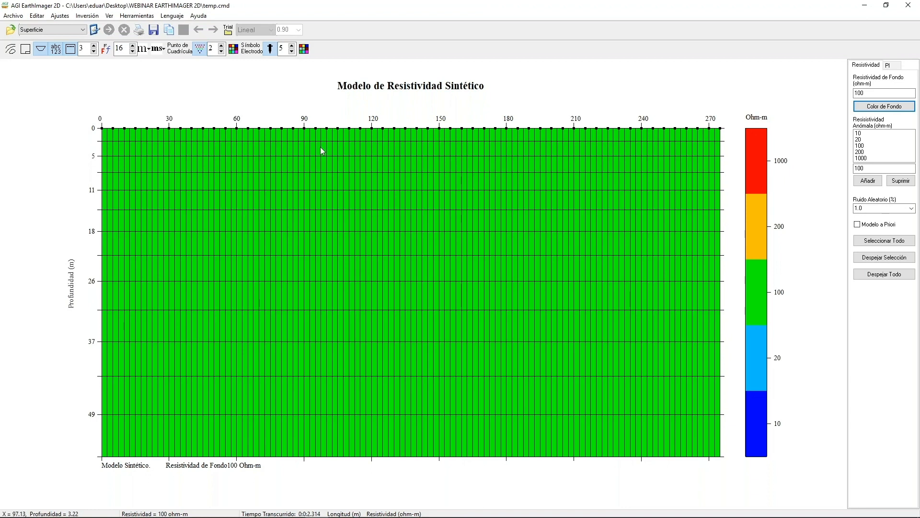
click(108, 153)
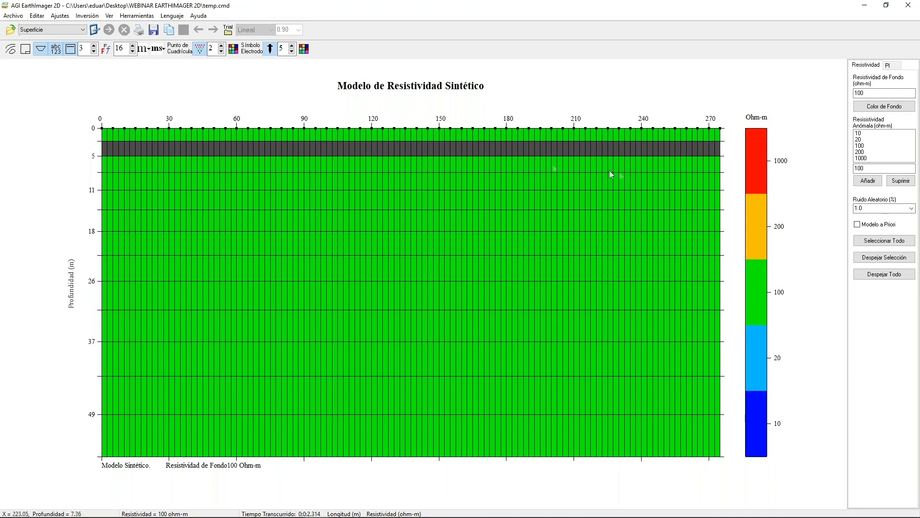
click(107, 167)
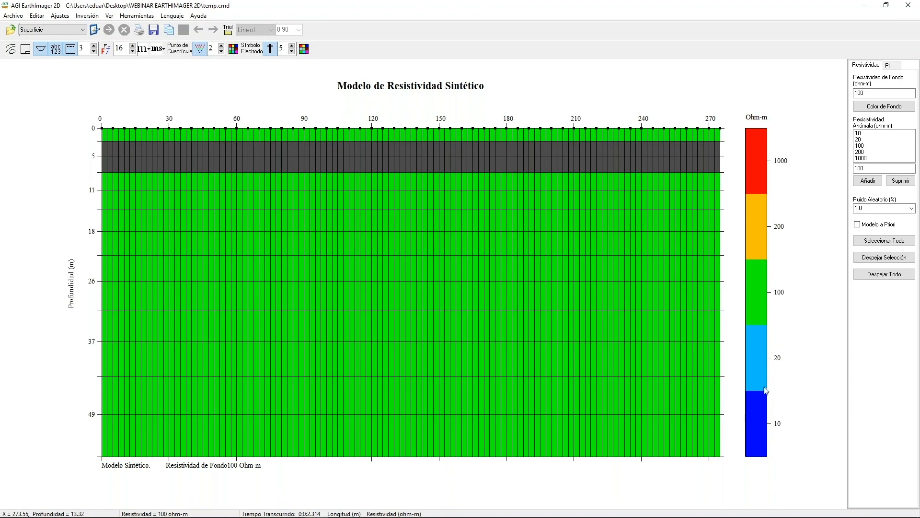
click(761, 364)
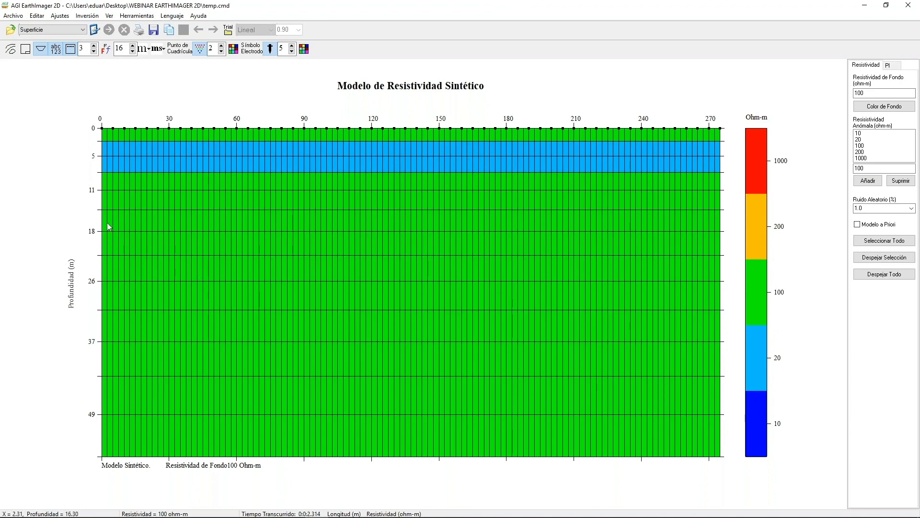
Assign 1000 ohm-m to the full row above 18 m depth and to two half rows, offset at 150 m, above and below 26 m.
click(437, 225)
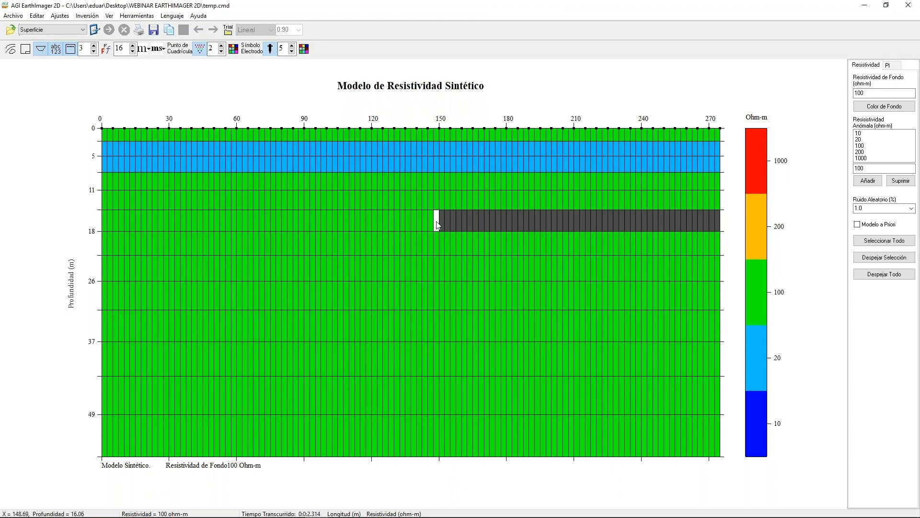
click(442, 266)
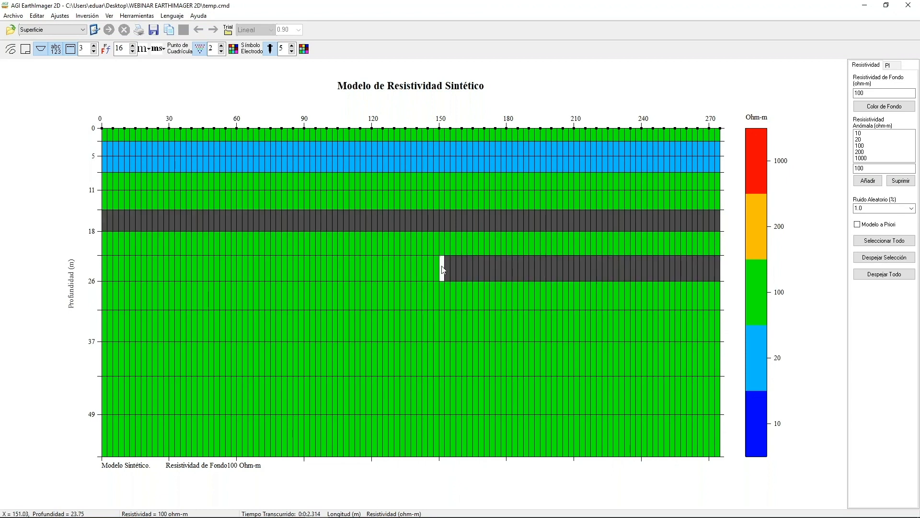
click(436, 307)
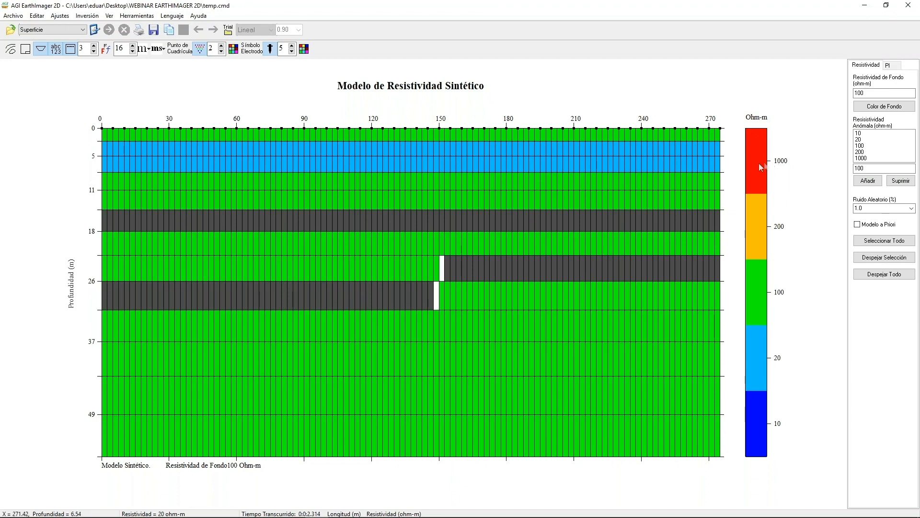
click(441, 265)
click(435, 288)
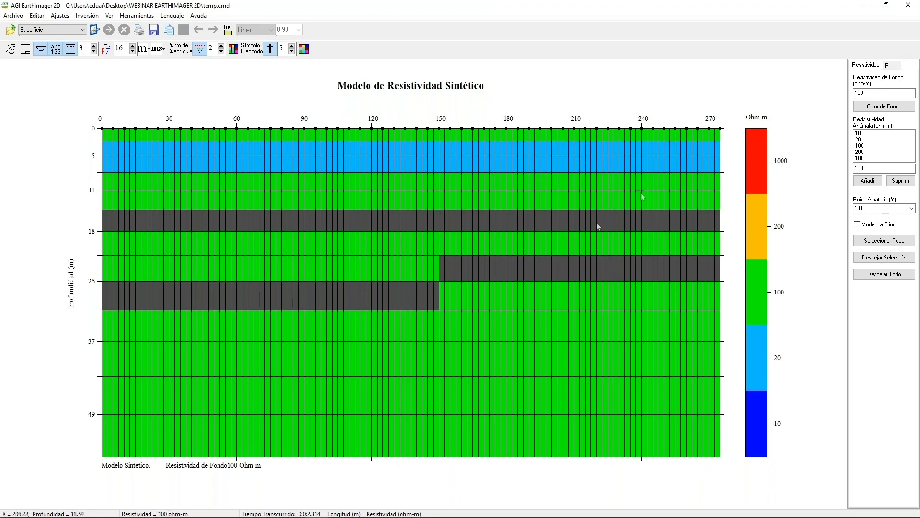
click(758, 168)
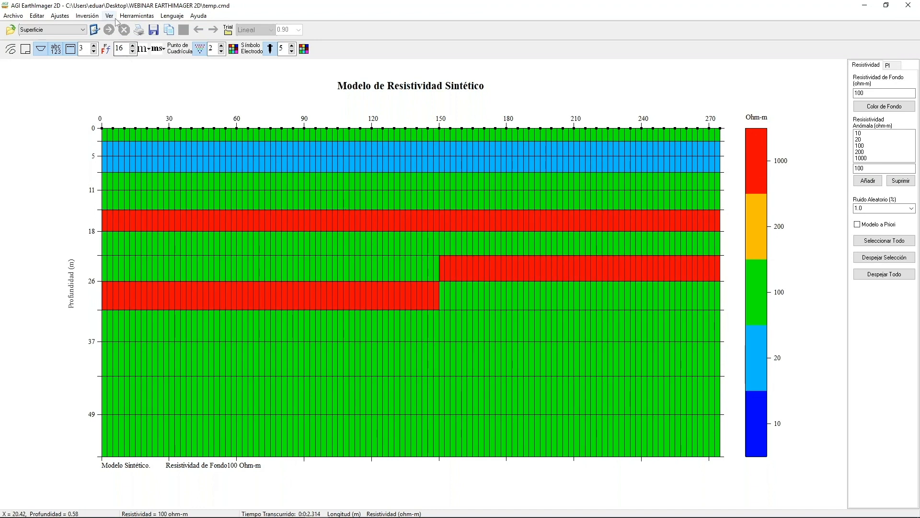
Run the forward simulation on the synthetic model and invert its data with the survey planner.
click(137, 16)
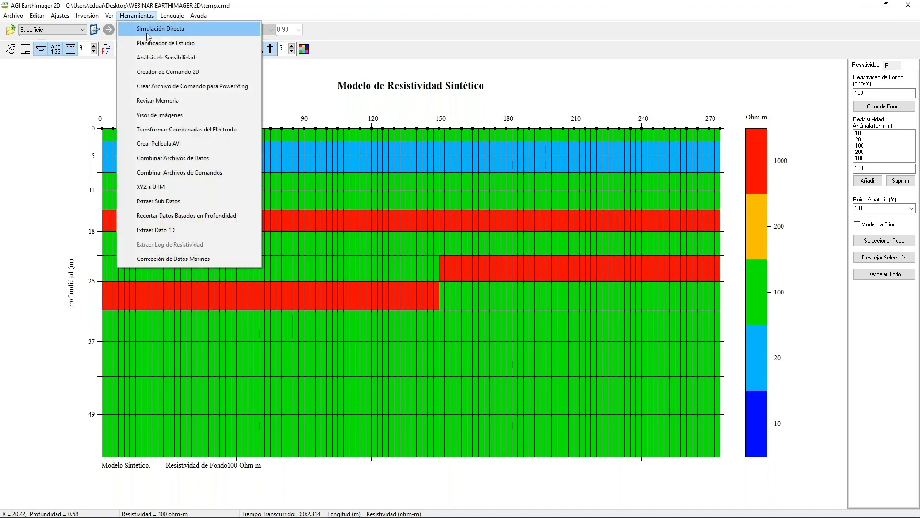
click(150, 31)
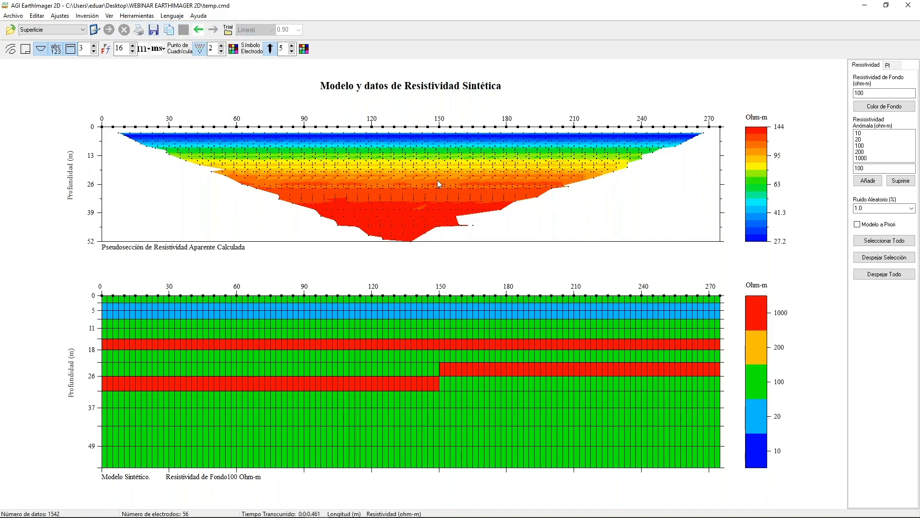
click(137, 16)
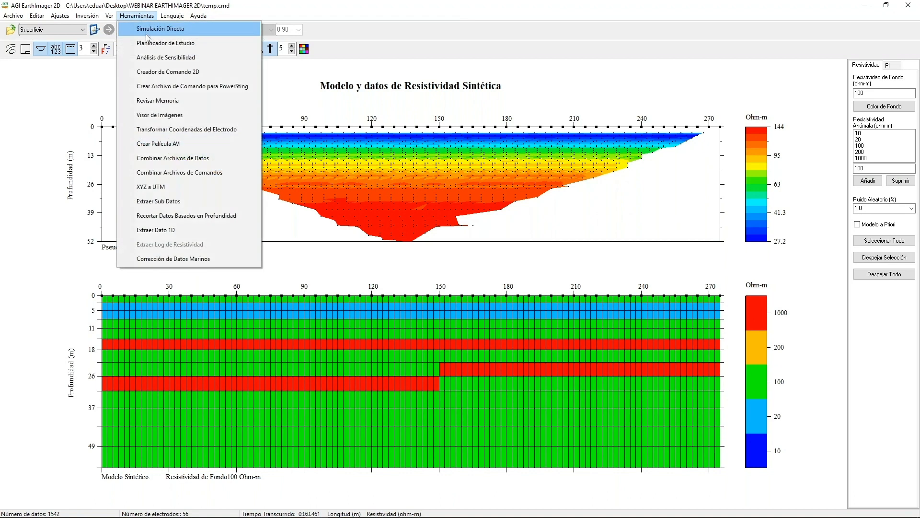
click(148, 44)
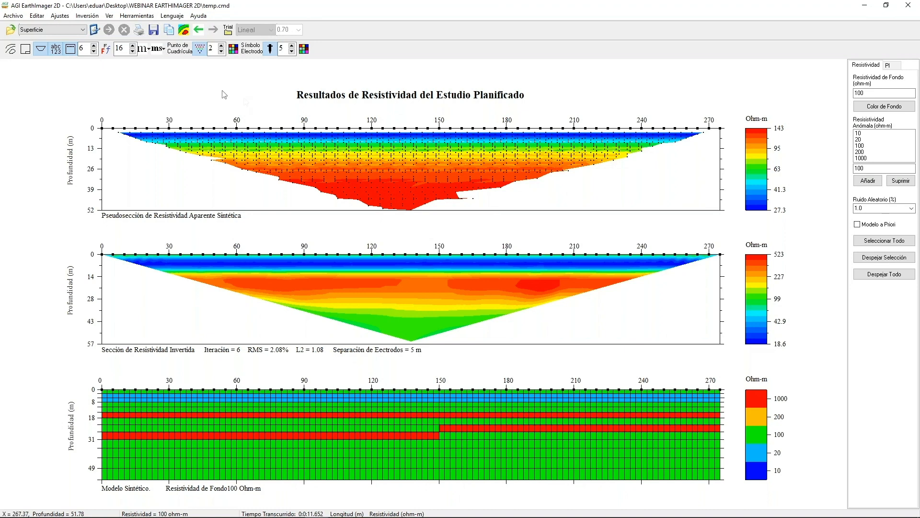
Load the resistivity data file Amistad.stg from the WEBINAR EARTHIMAGER 2D folder.
click(15, 18)
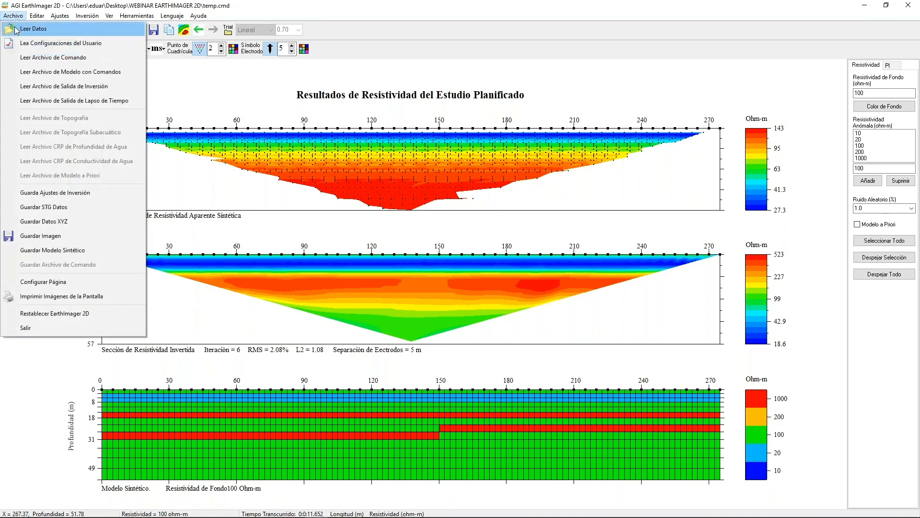
click(24, 29)
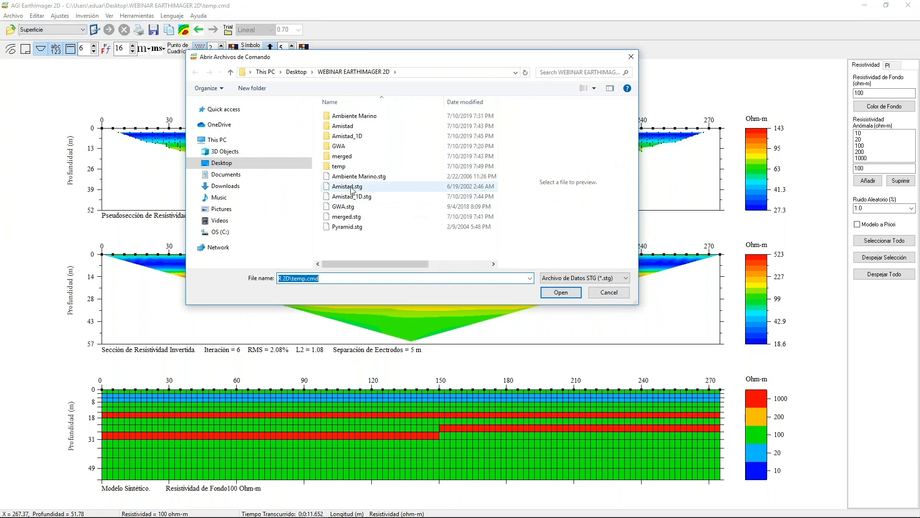
click(353, 187)
click(547, 295)
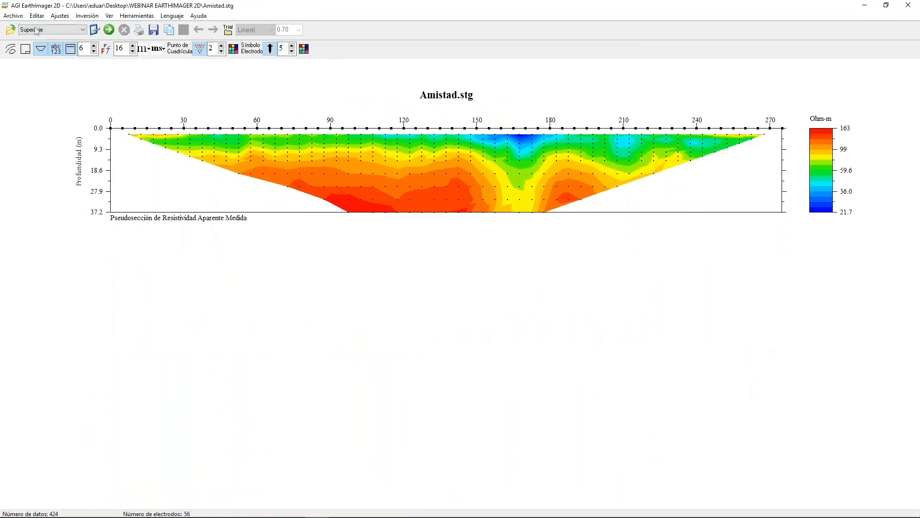
Start an a priori resistivity model for the loaded data and fill it with a 100 ohm-m background.
click(58, 16)
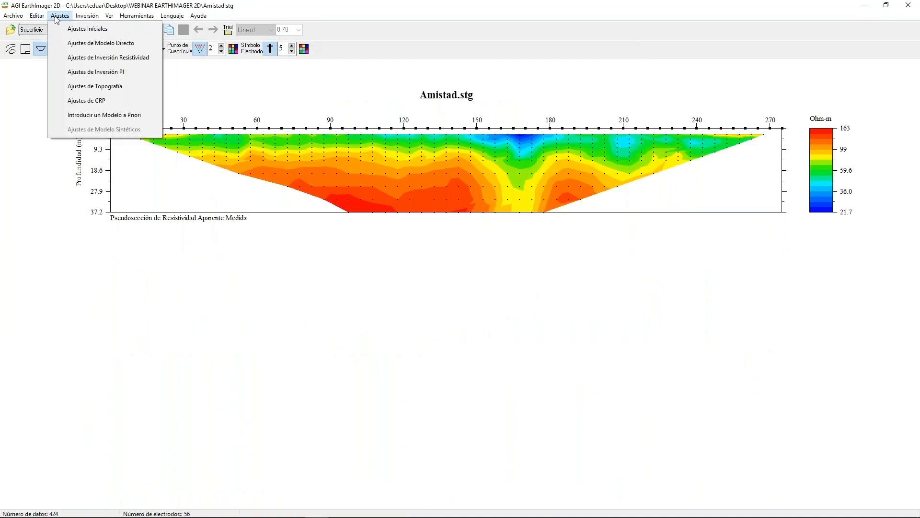
click(101, 115)
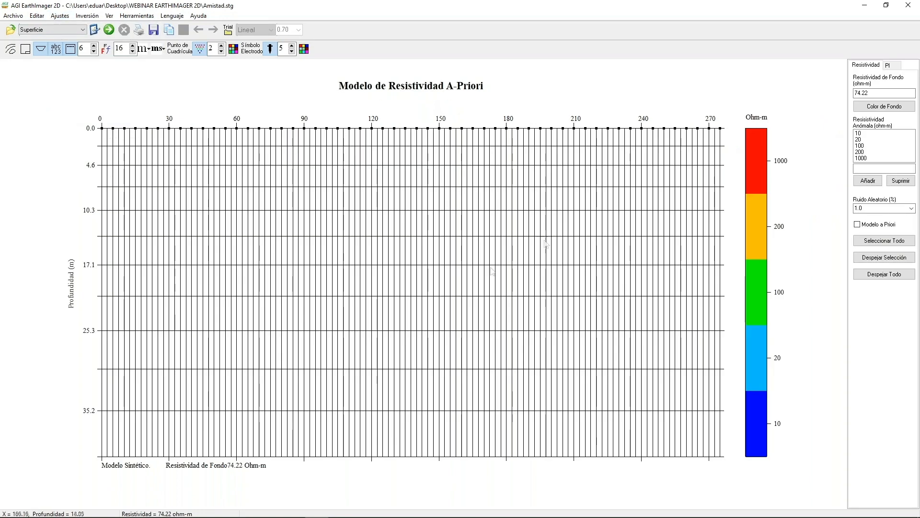
mouse_move(868, 93)
mouse_down()
mouse_move(878, 94)
mouse_move(854, 93)
mouse_up()
key(BackSpace)
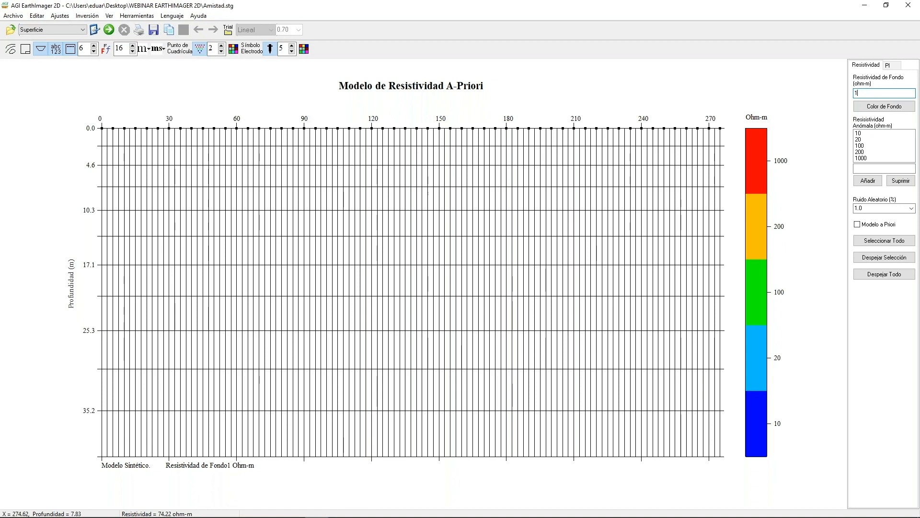
text(100)
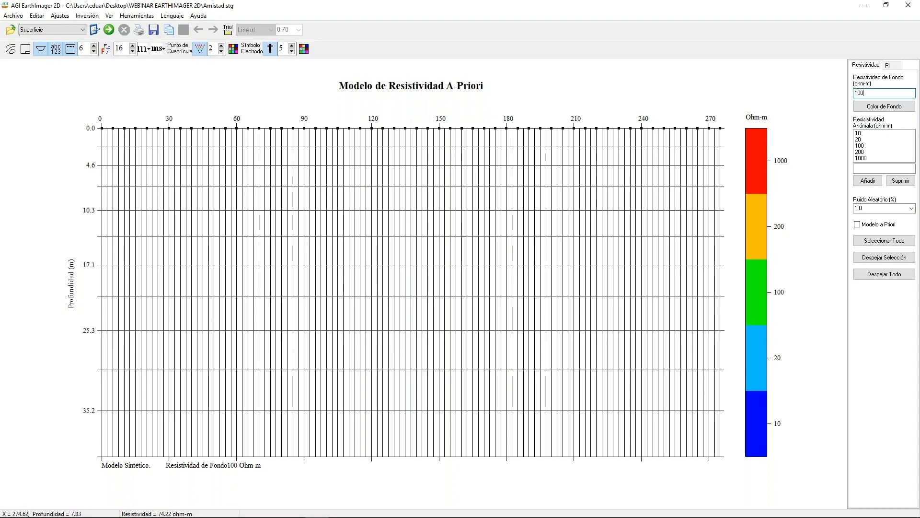
click(886, 109)
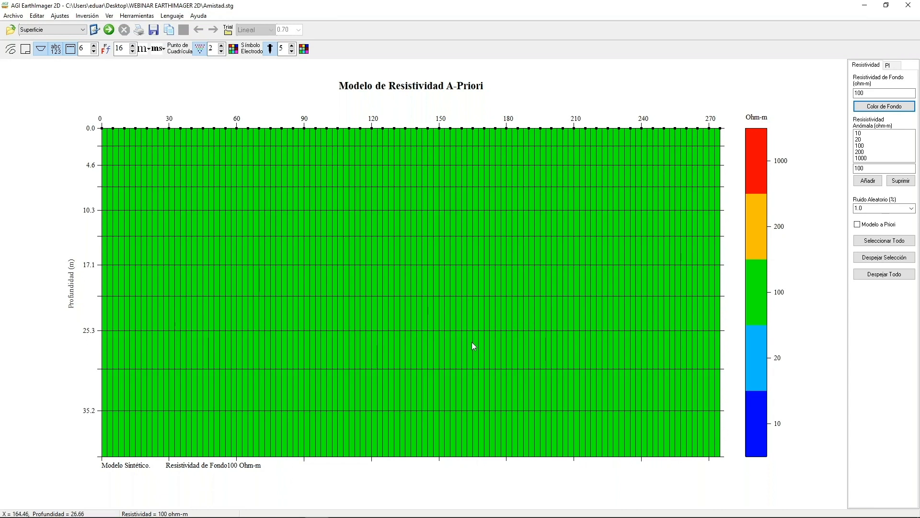
Assign 1000 ohm-m to rows two and three up to 170 m and rows four and five beyond it, and run the inversion.
click(482, 158)
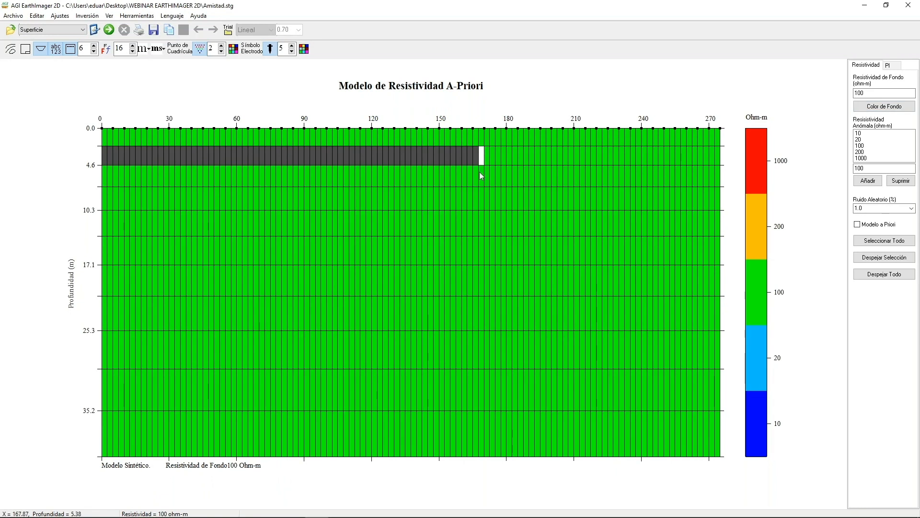
click(480, 172)
click(489, 197)
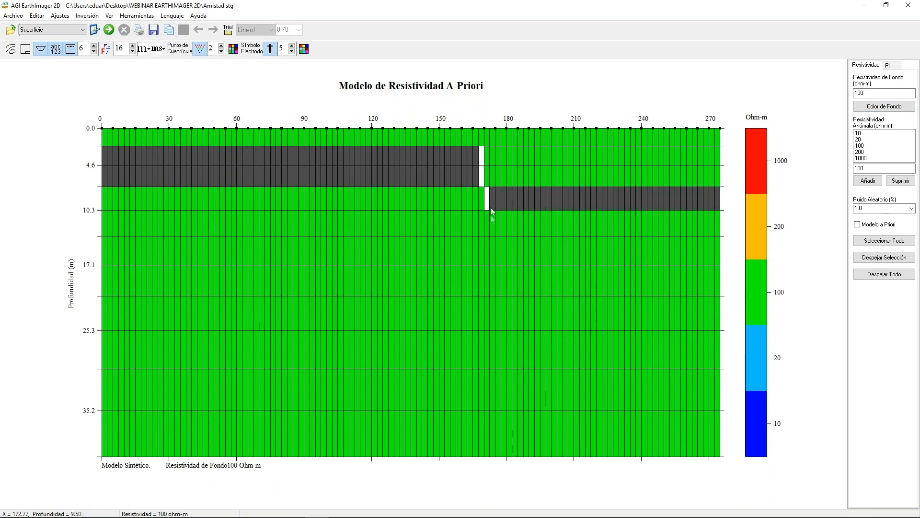
click(489, 225)
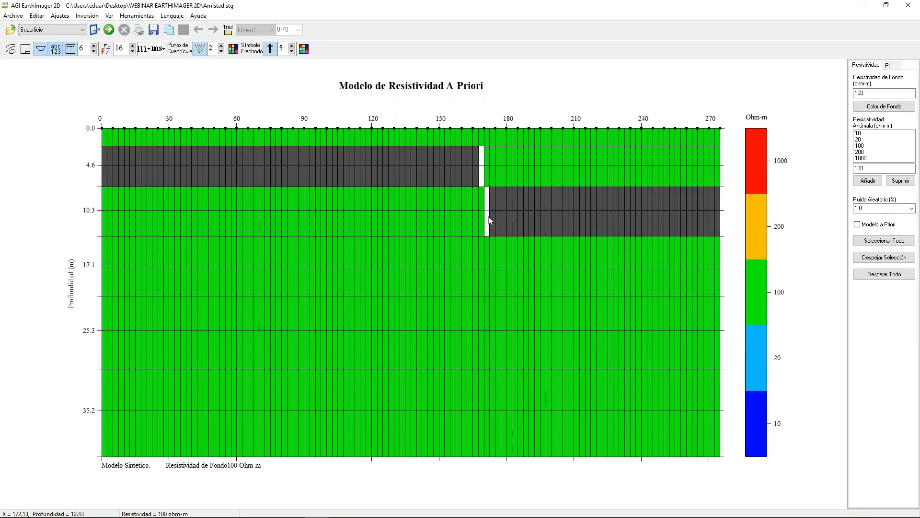
click(482, 154)
click(481, 171)
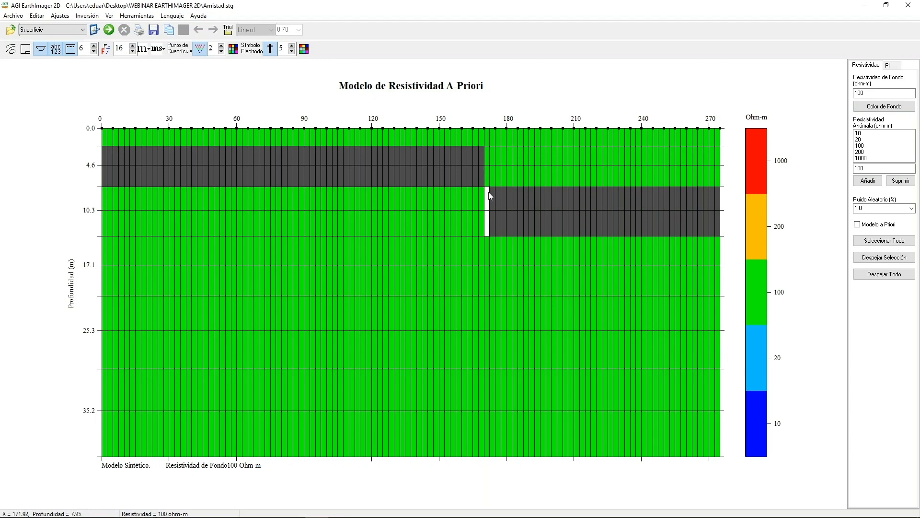
click(489, 221)
click(758, 163)
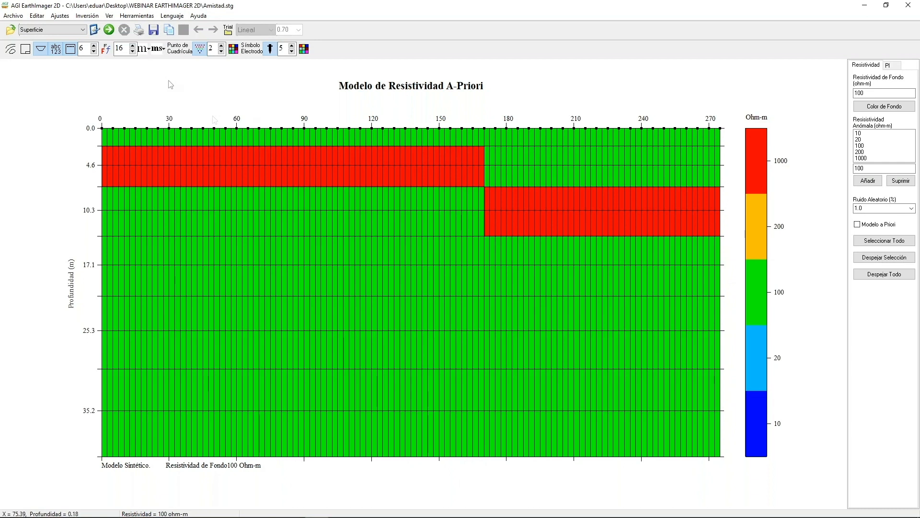
click(109, 30)
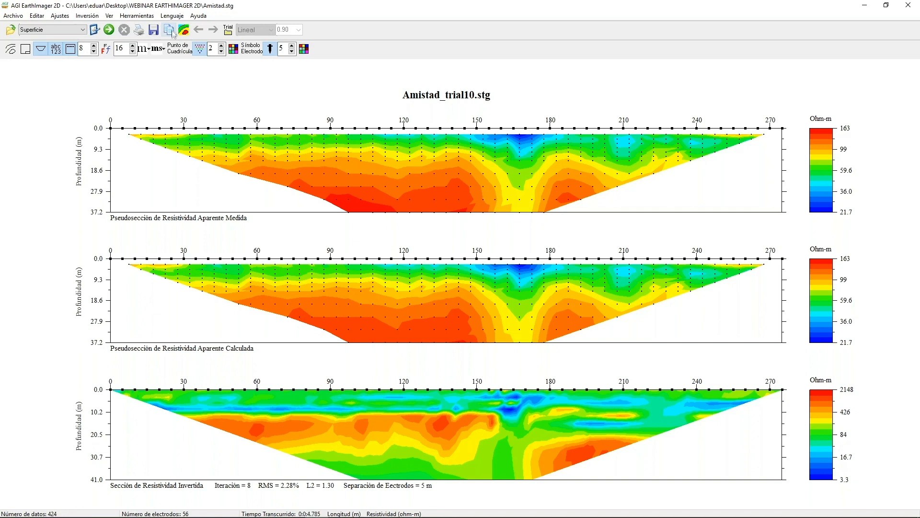
View the available interface languages and open the update's licence registration, cancelling it without entering a code.
click(172, 15)
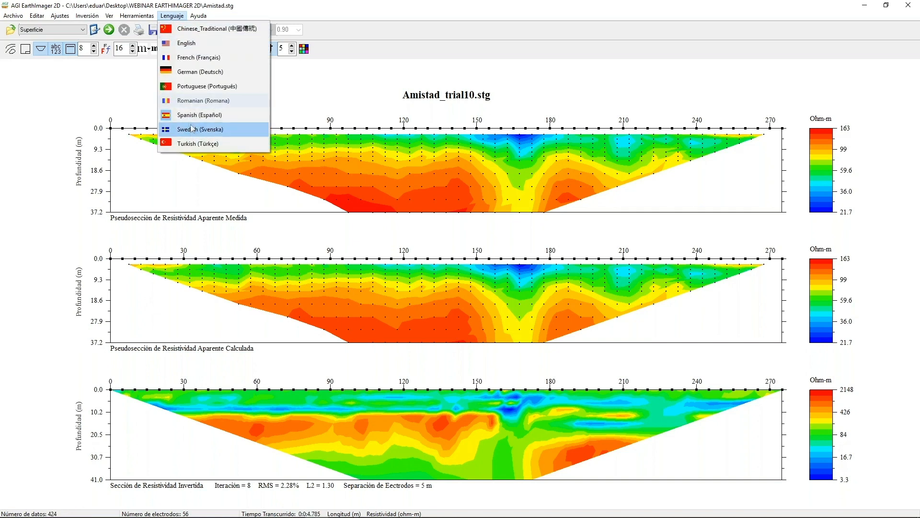
mouse_move(197, 18)
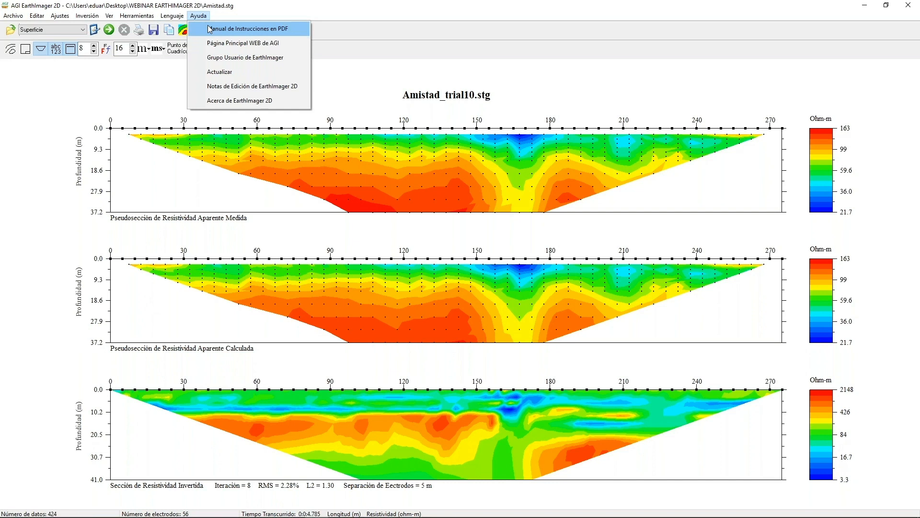
click(214, 73)
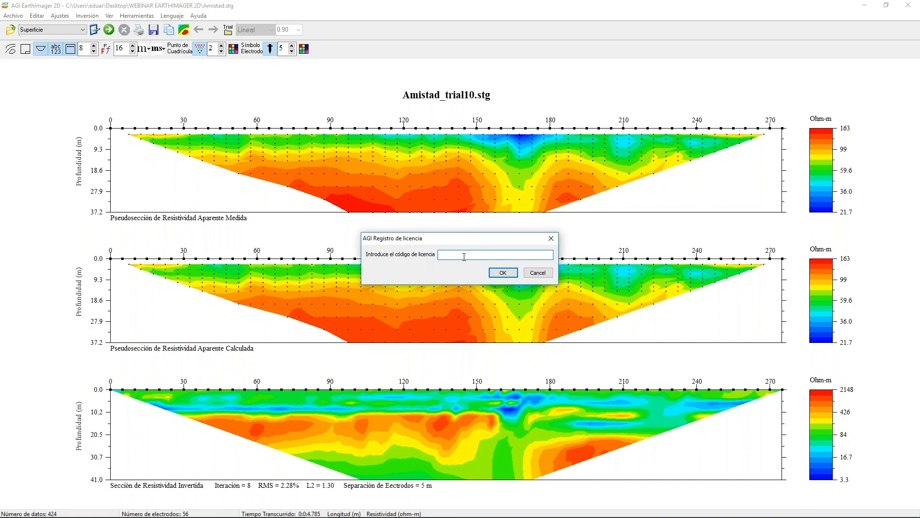
click(542, 273)
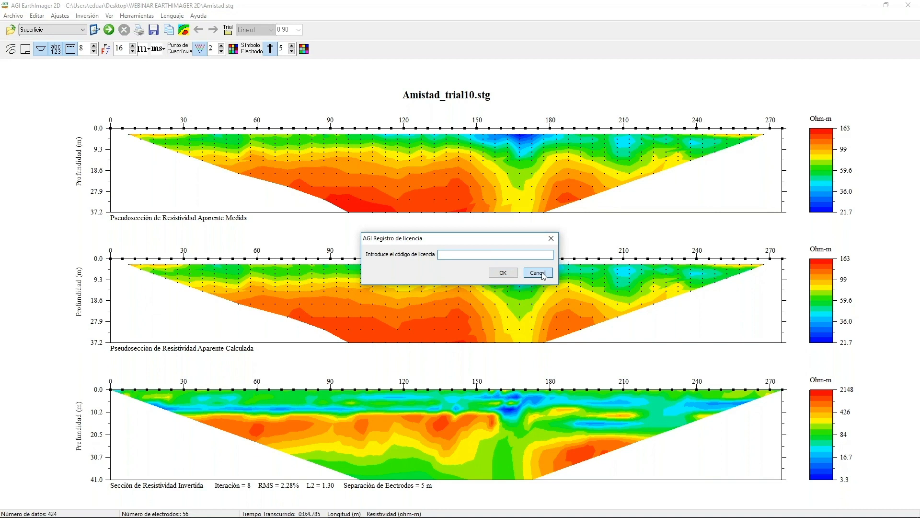
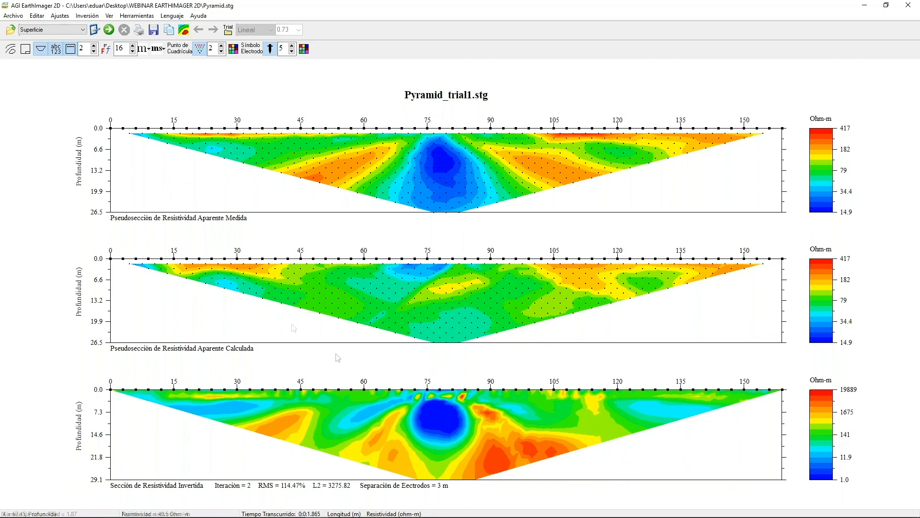
Load the resistivity data file Pyramid.stg from the WEBINAR EARTHIMAGER 2D folder.
click(13, 16)
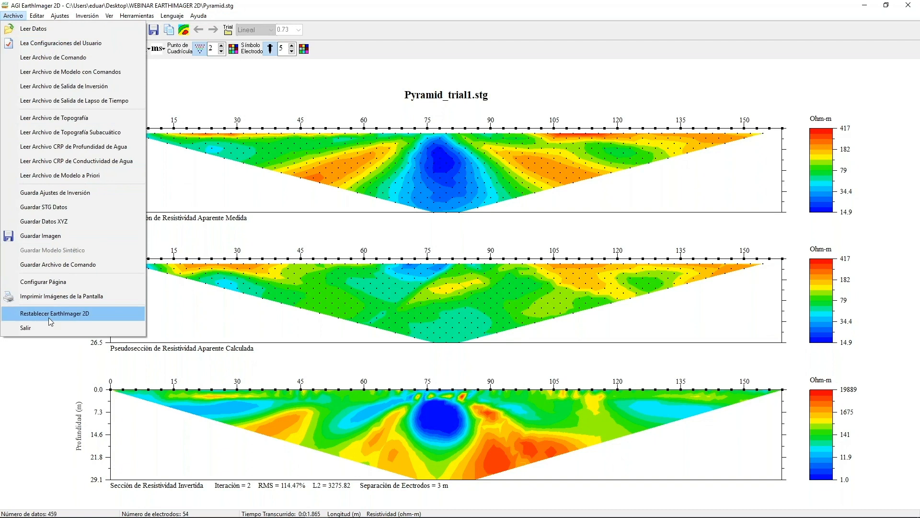
click(50, 28)
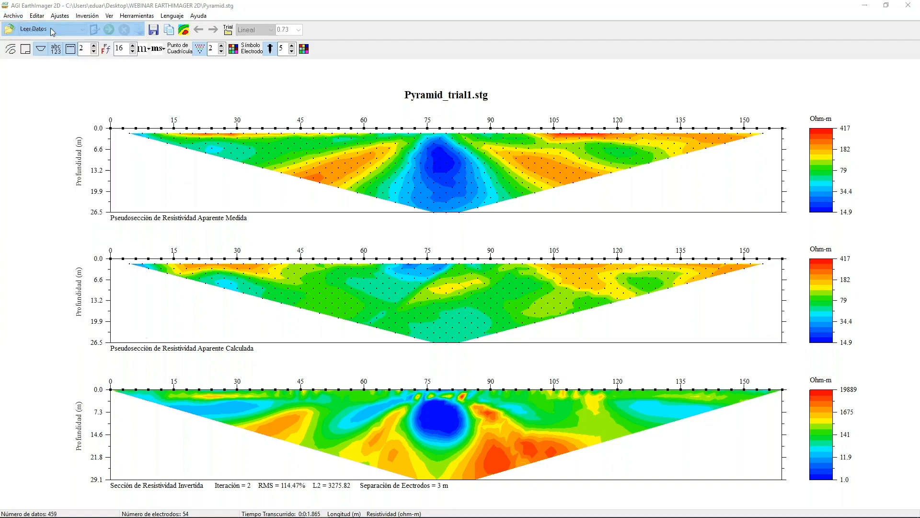
click(336, 238)
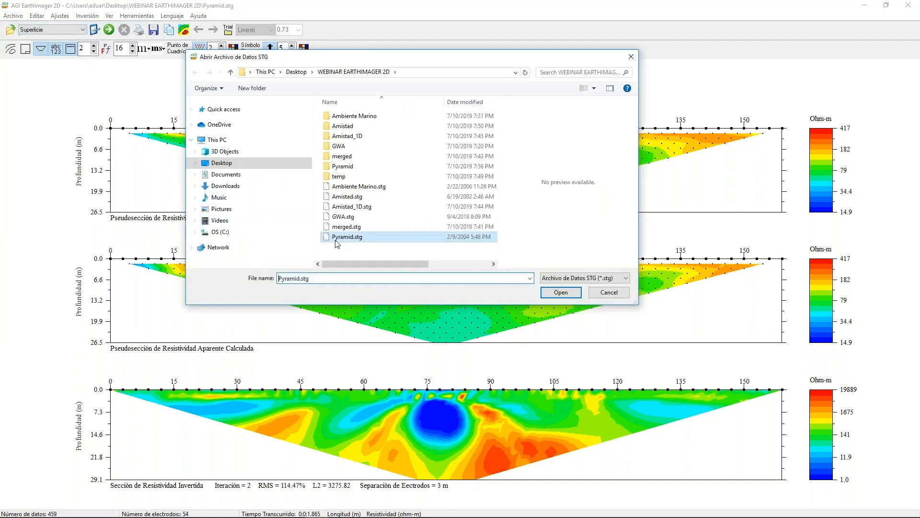
click(547, 294)
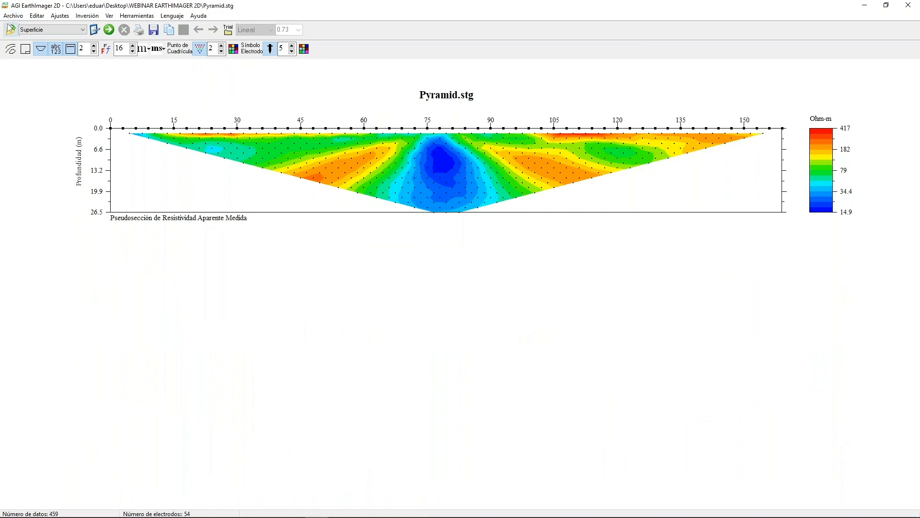
Select Pyramid.trn as the surface topography file and examine its distance and elevation listing in Notepad.
click(12, 17)
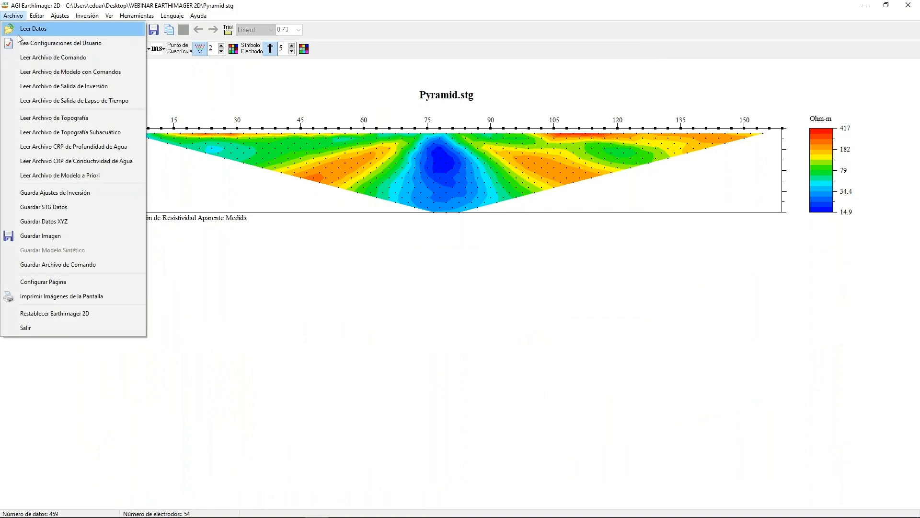
click(45, 115)
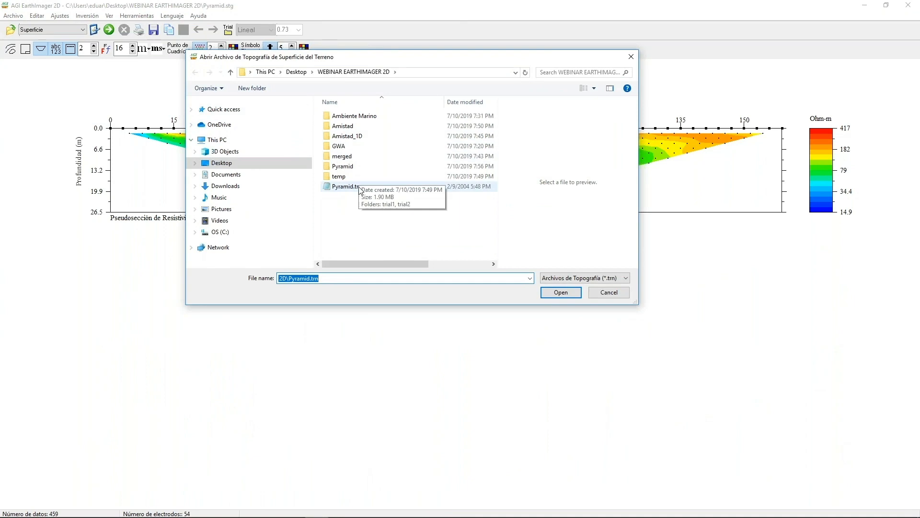
click(359, 187)
right_click(360, 189)
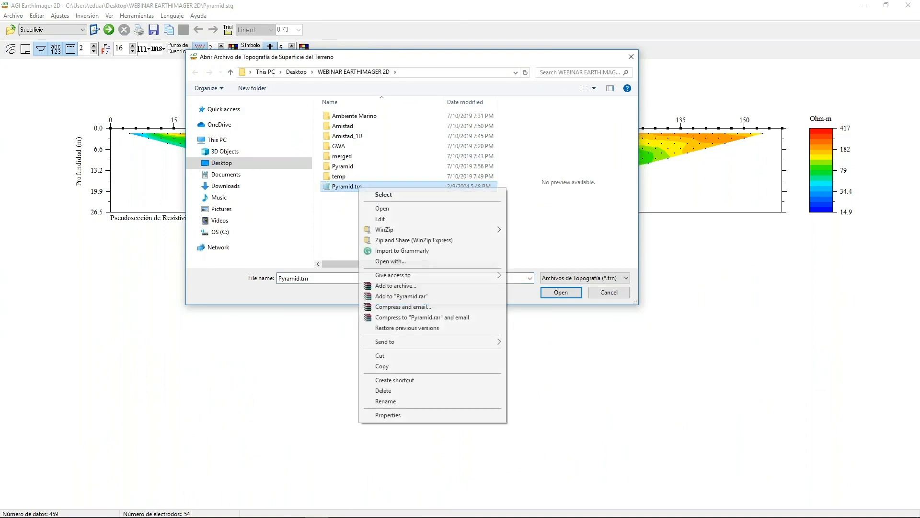
click(377, 217)
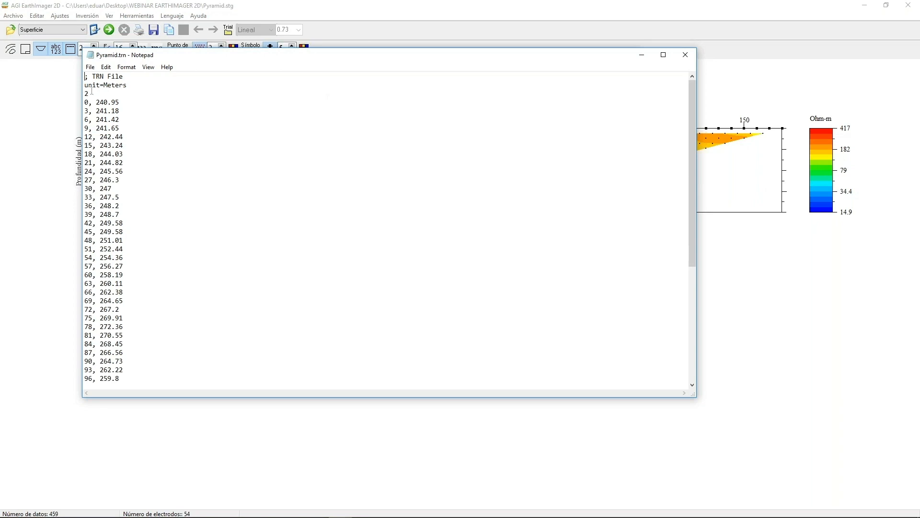
click(685, 54)
Load the selected Pyramid.trn topography and run the inversion on the Pyramid data.
click(559, 293)
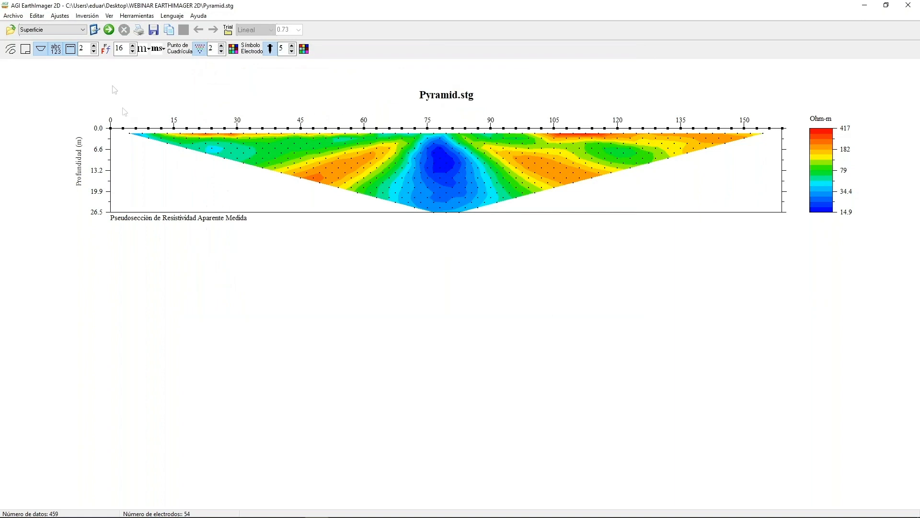
click(109, 30)
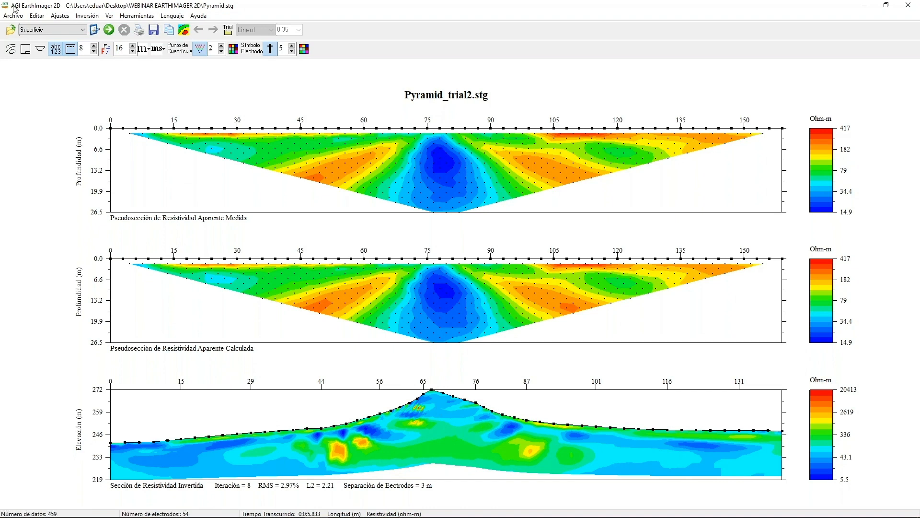
Reload Pyramid.stg as a fresh data set without topography.
click(19, 19)
click(29, 28)
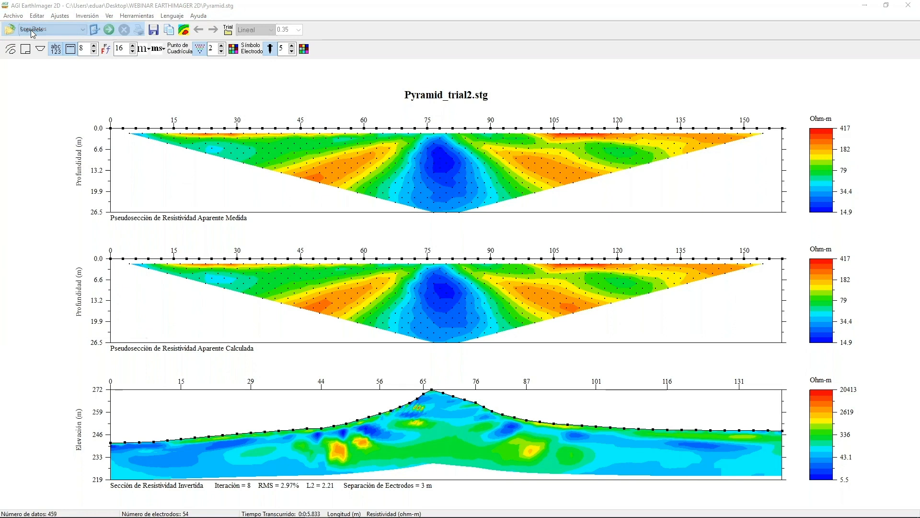
click(342, 237)
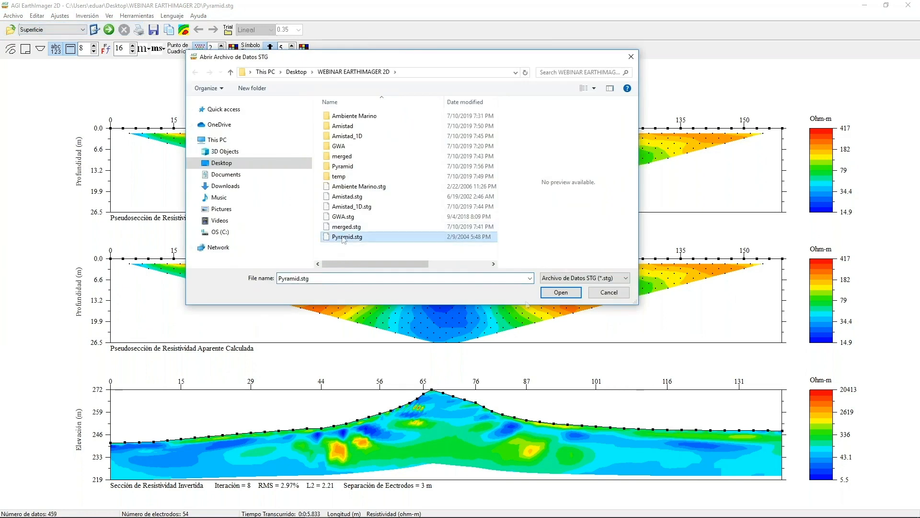
click(542, 293)
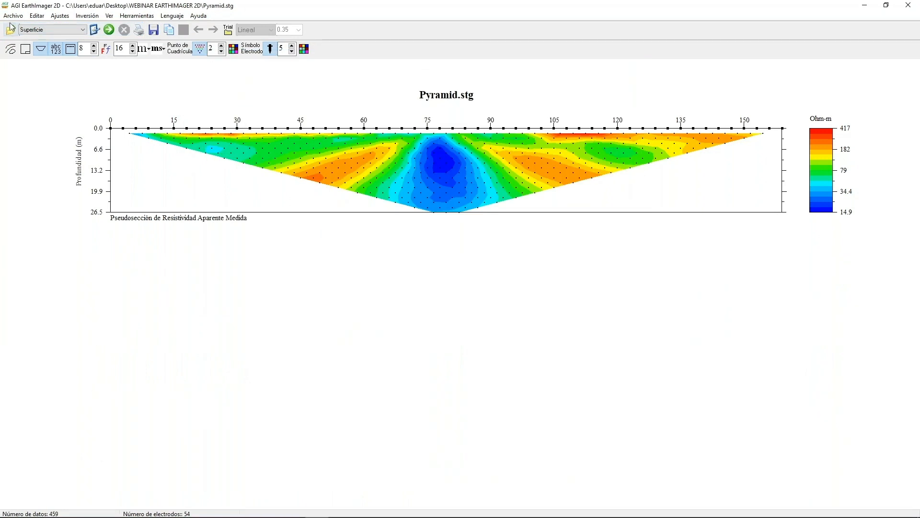
Browse the topography files in C:\AGI\EarthImager2D\Demo, leaving the dialog without loading any.
click(10, 18)
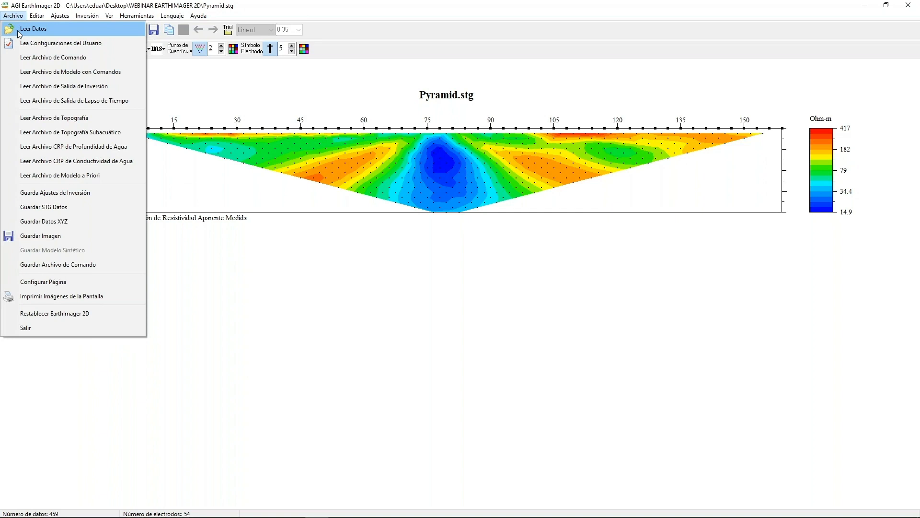
click(51, 118)
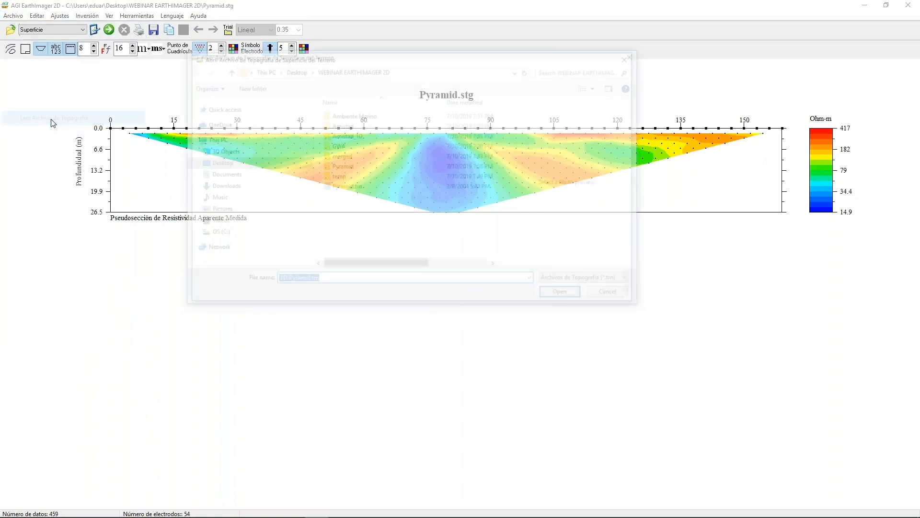
click(353, 187)
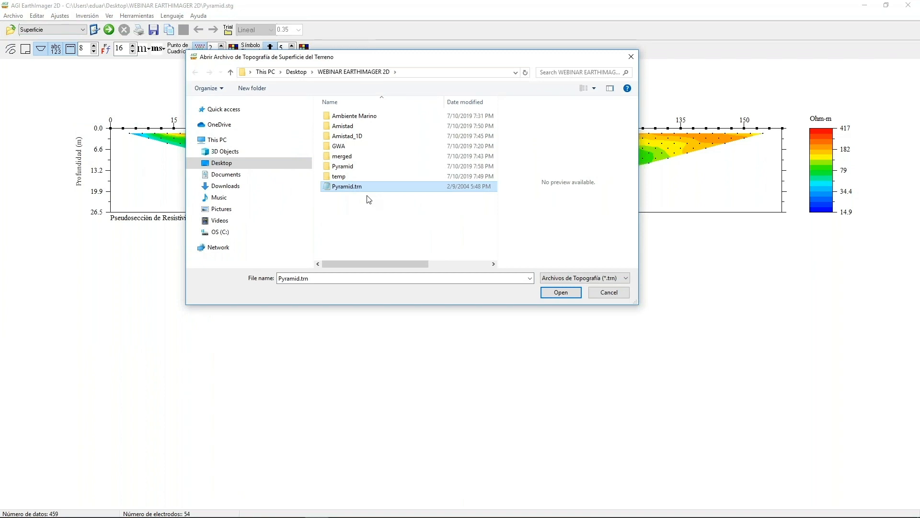
click(223, 233)
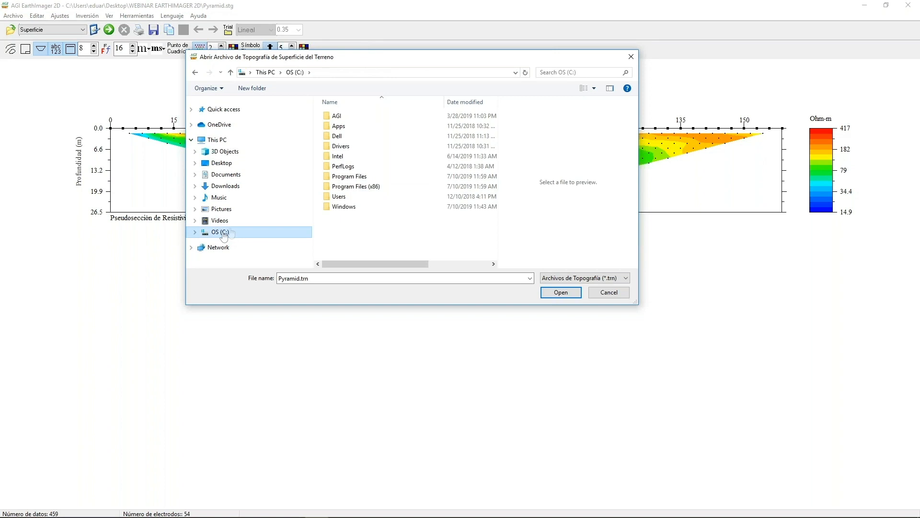
double_click(336, 116)
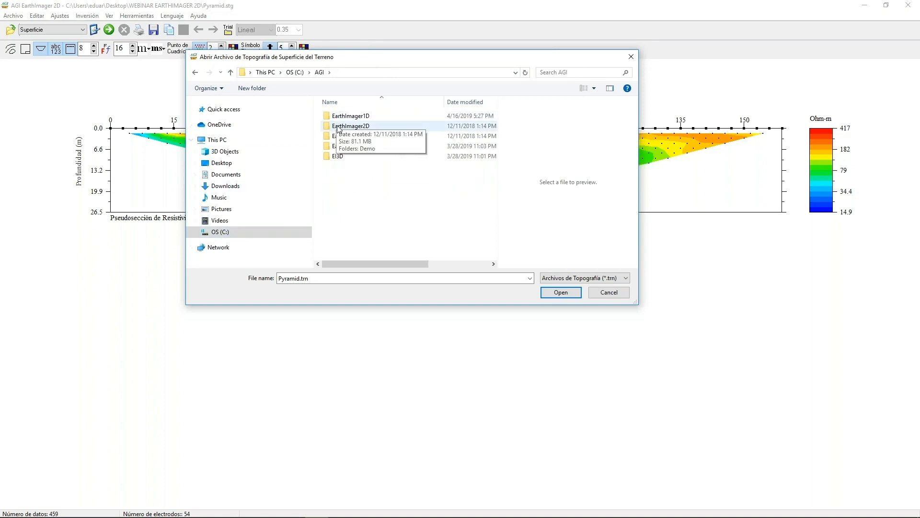
double_click(338, 126)
double_click(339, 118)
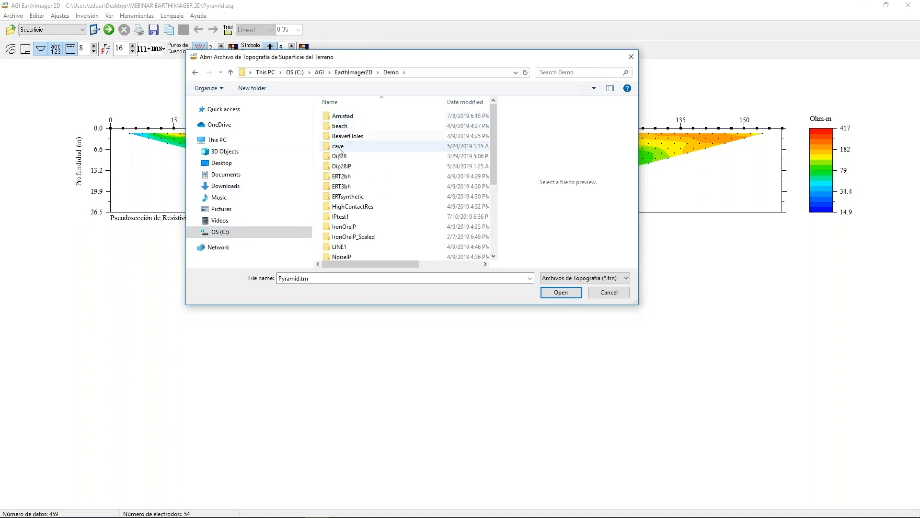
scroll(339, 149, down, 4)
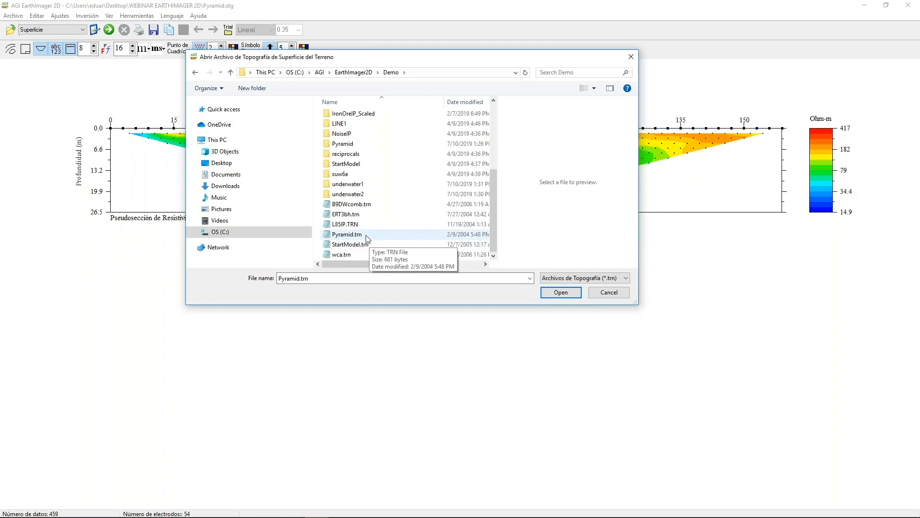
click(613, 293)
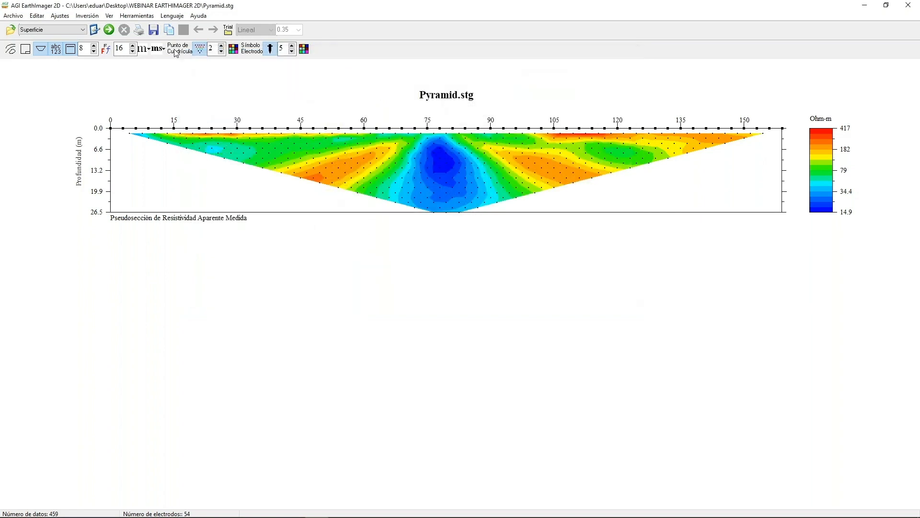
Run the inversion on the Pyramid data without topography and view the data misfit histogram.
click(109, 29)
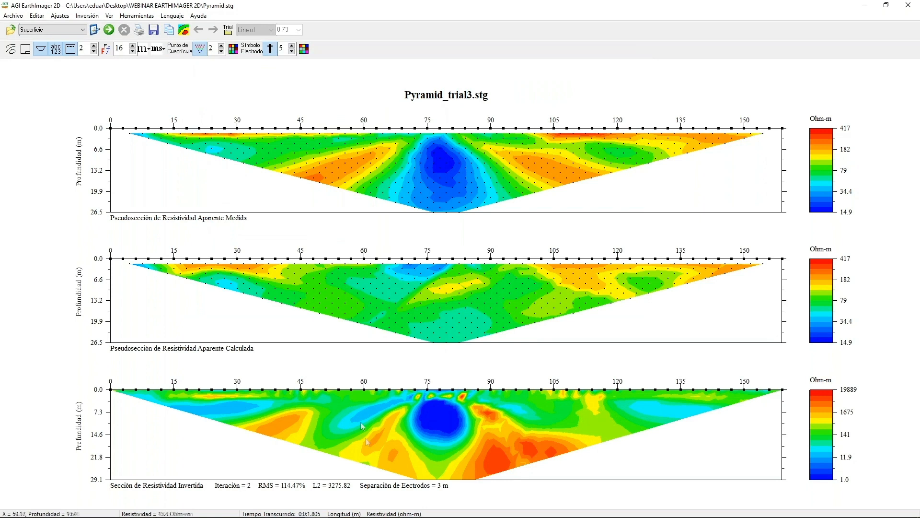
right_click(365, 410)
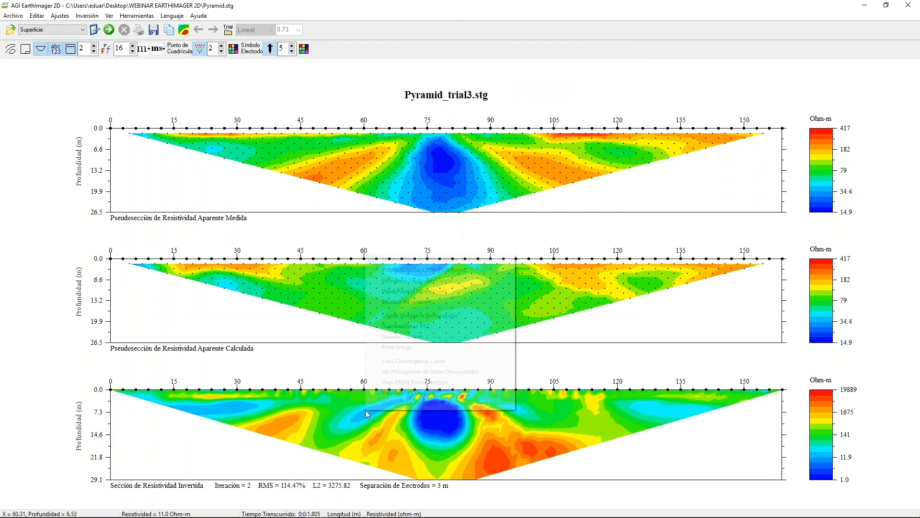
click(389, 372)
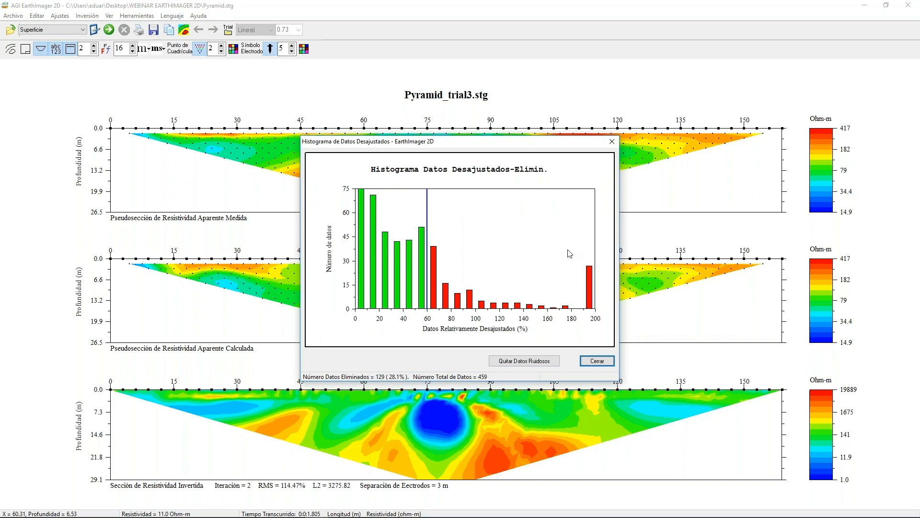
Set the misfit cutoff to 180%, remove the noisy data beyond it, and rerun the inversion.
key(Right)
key(Right)
key(Right)
key(Right)
key(Right)
key(Right)
key(Right)
key(Right)
key(Right)
key(Right)
key(Right)
key(Right)
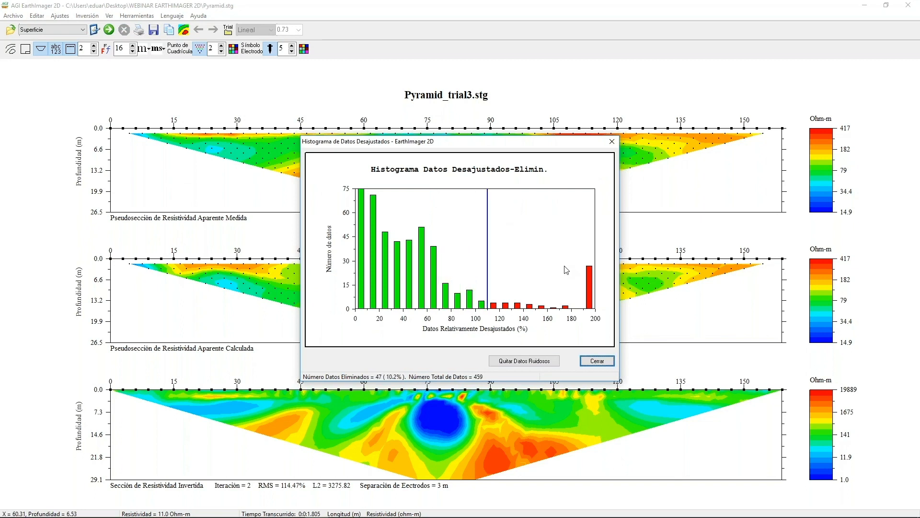
key(Tab)
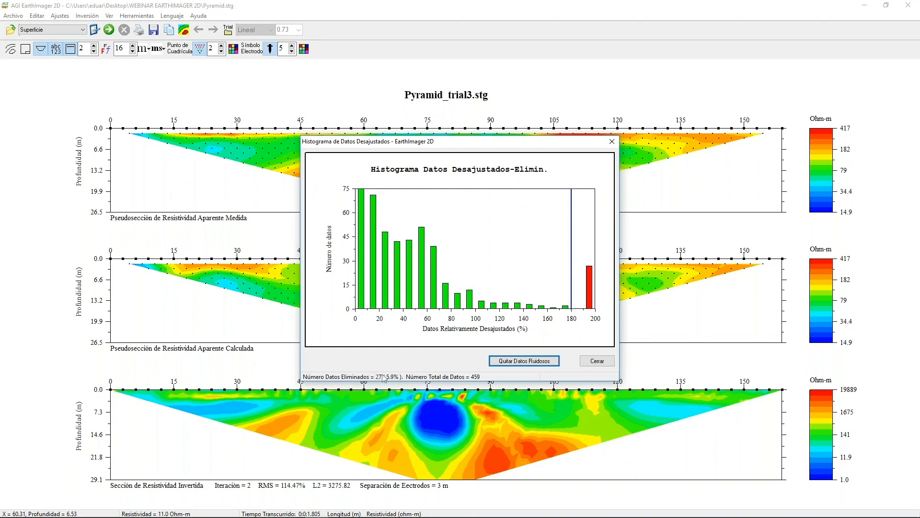
click(521, 361)
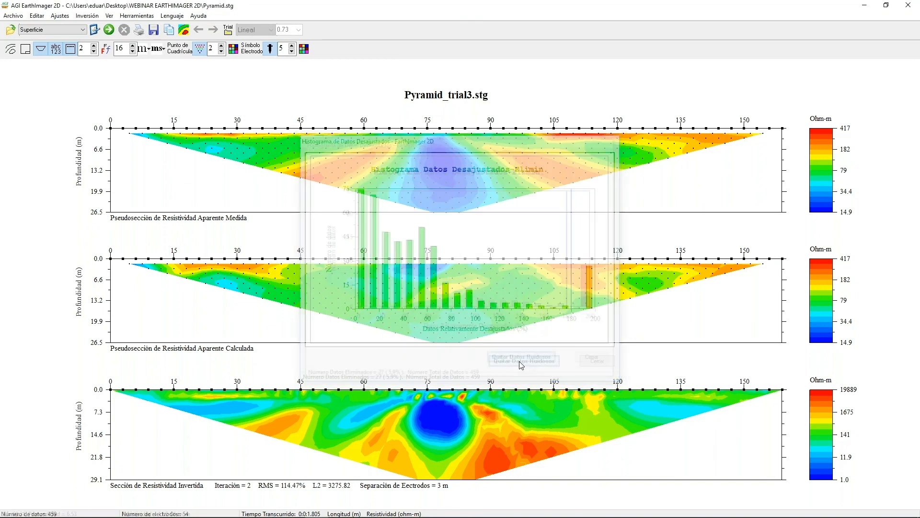
click(109, 30)
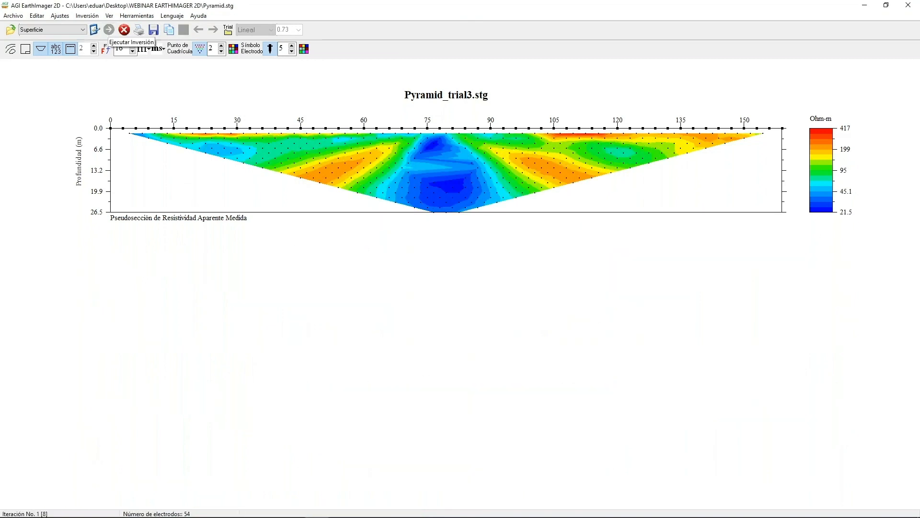
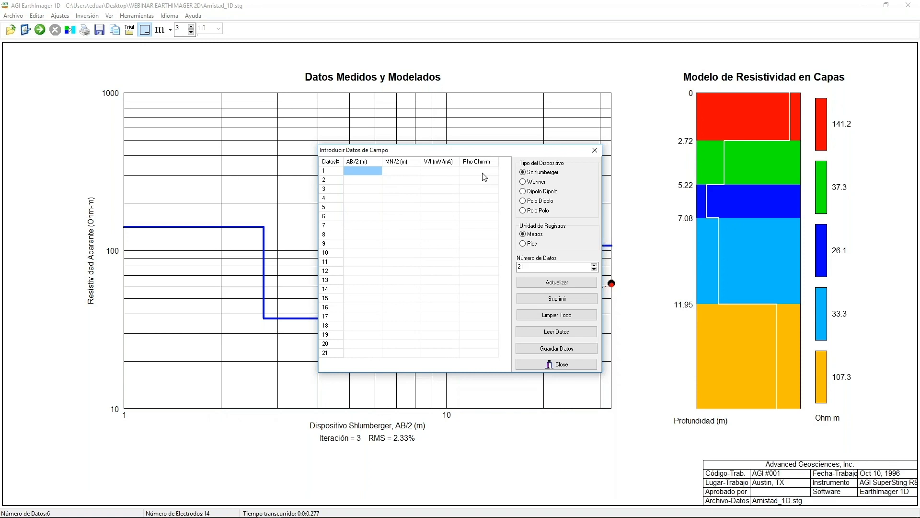
Leave the 1D field data entry form and check the initial inversion settings in EarthImager 2D, cancelling without changes.
click(593, 152)
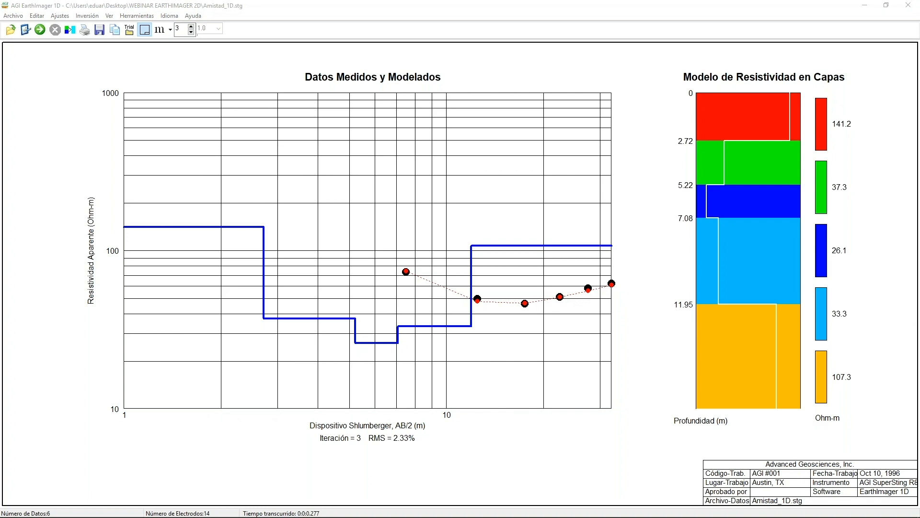
click(866, 6)
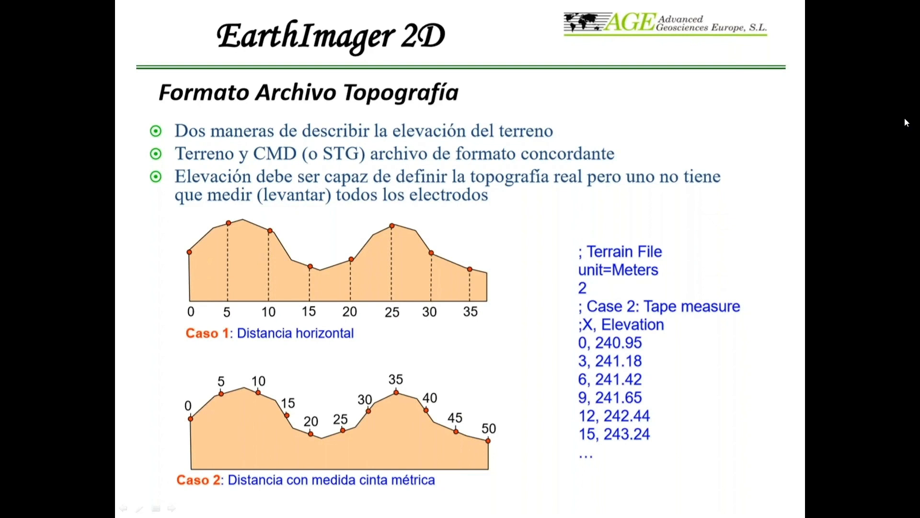
key(alt+Tab)
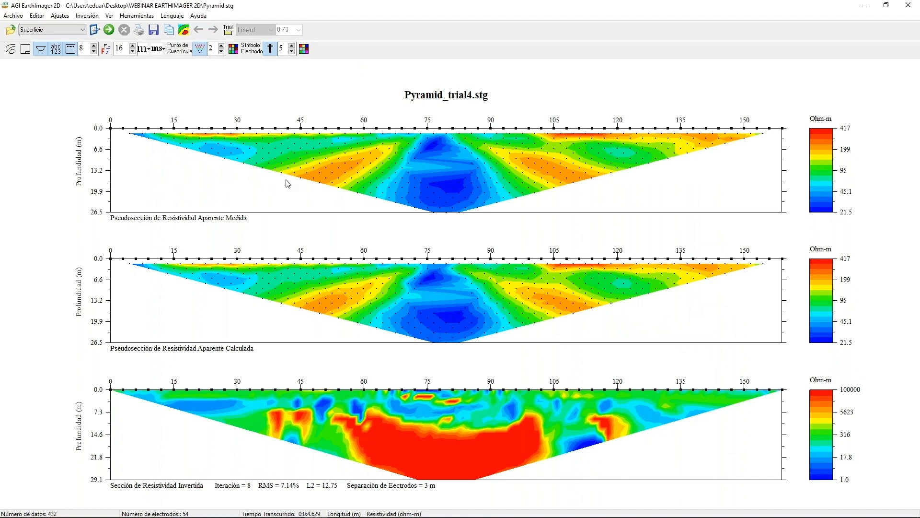
click(95, 31)
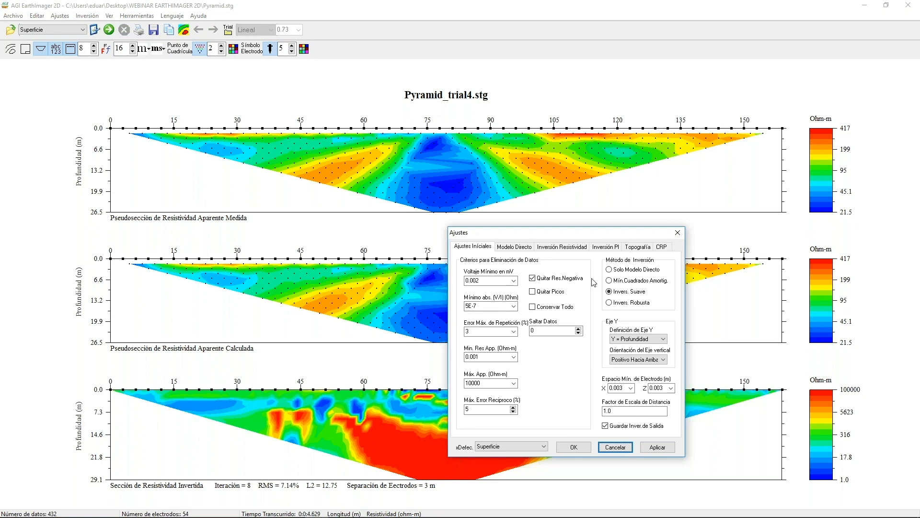
click(612, 449)
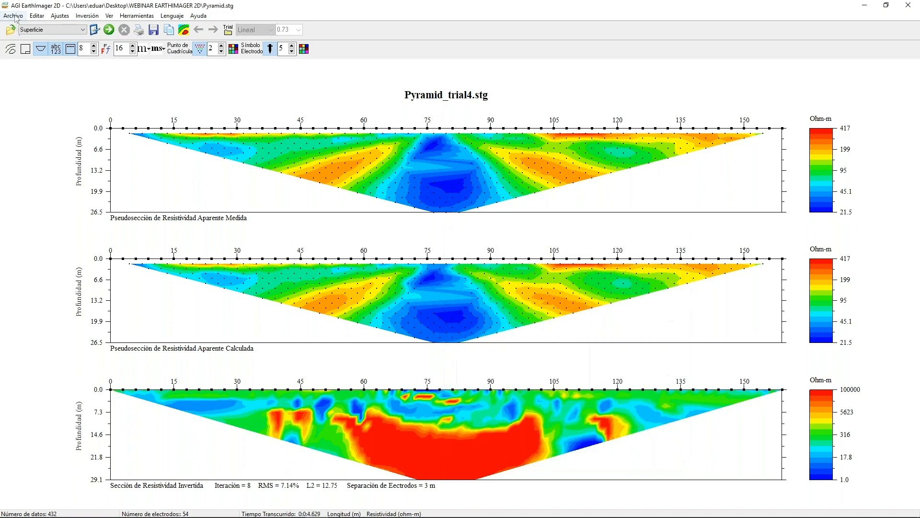
Load Amistad.stg from the WEBINAR EARTHIMAGER 2D folder and run the resistivity inversion on it.
click(15, 17)
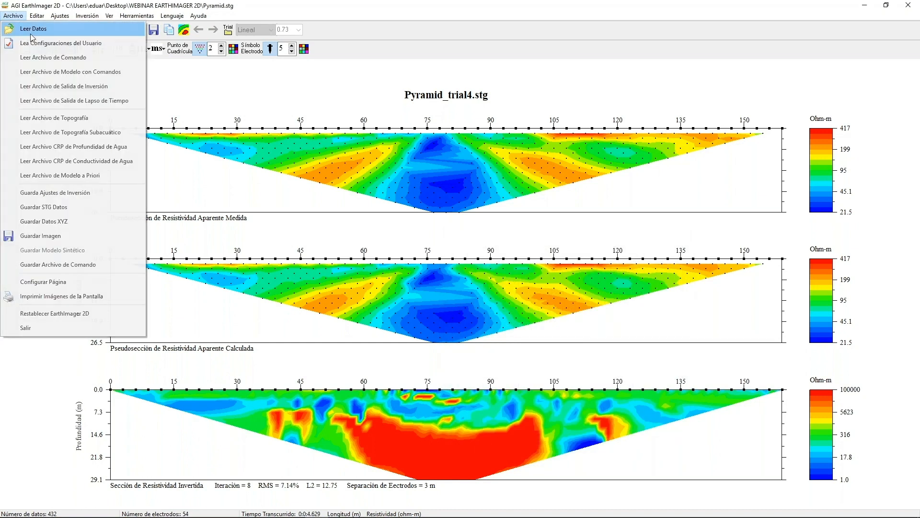
click(30, 30)
click(346, 196)
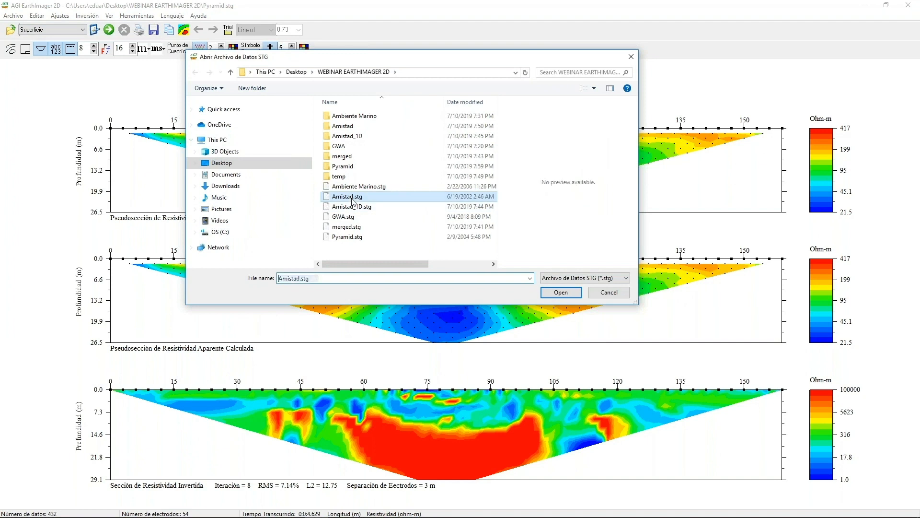
click(551, 293)
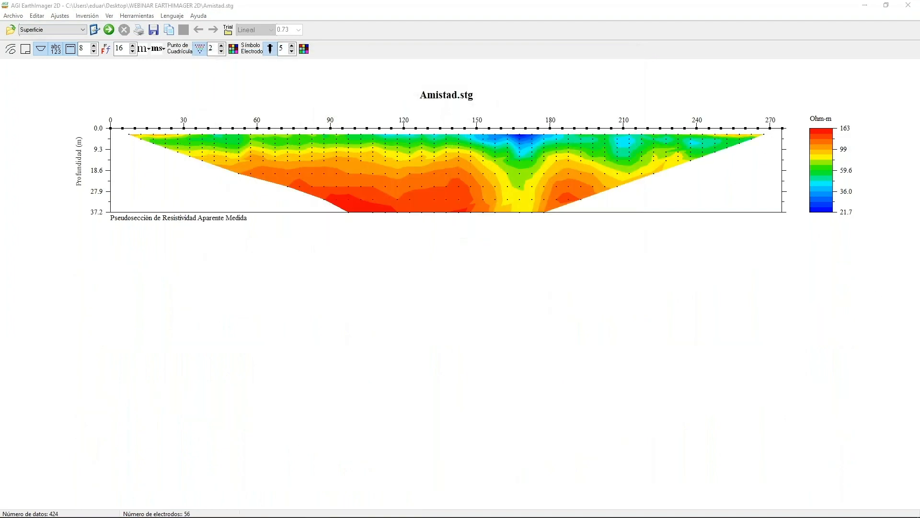
click(109, 29)
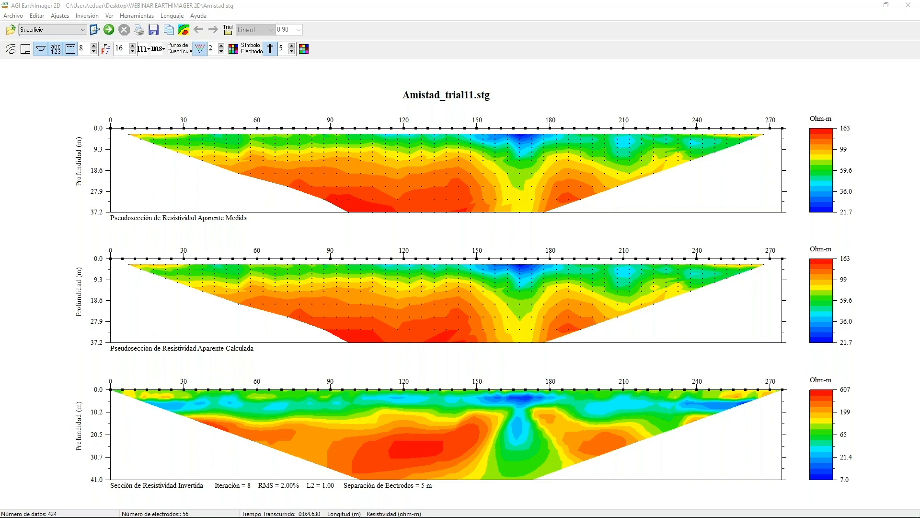
Try the robust inversion method with smoothness and damping factors of 100, cancelling the settings.
click(95, 30)
click(619, 304)
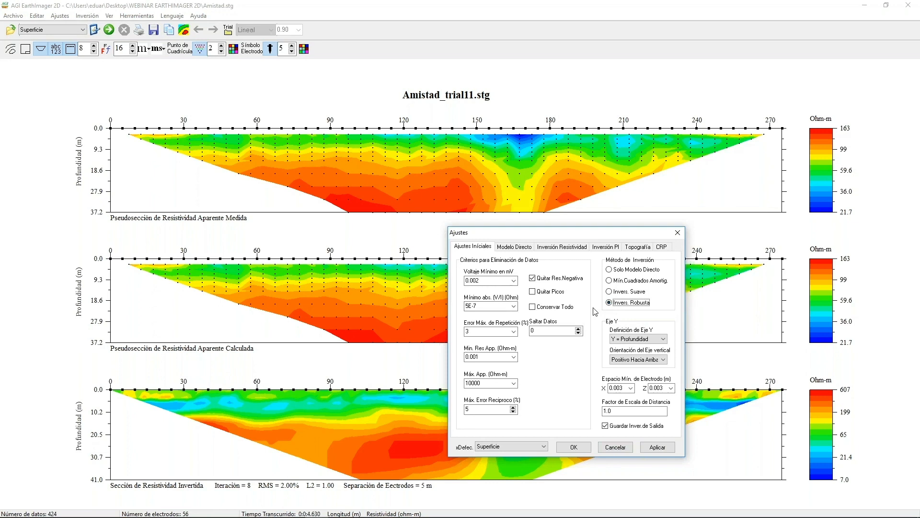
click(530, 248)
click(562, 246)
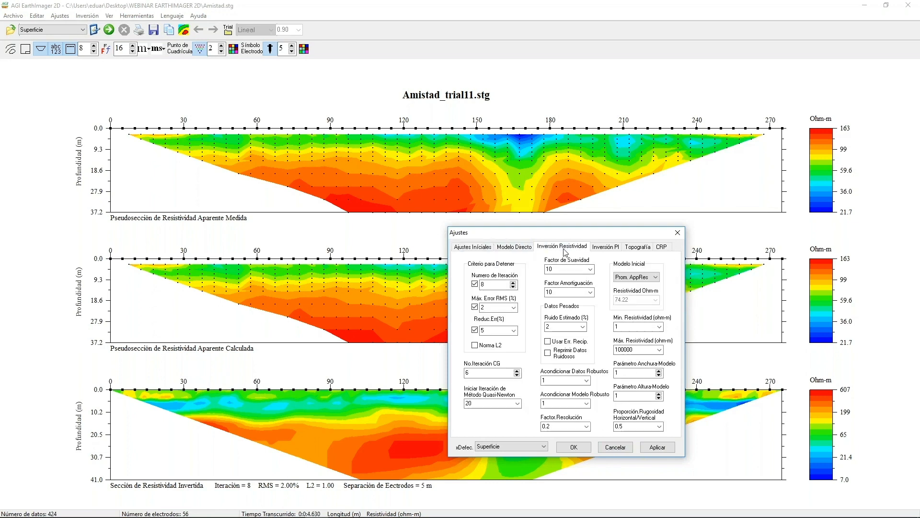
click(591, 269)
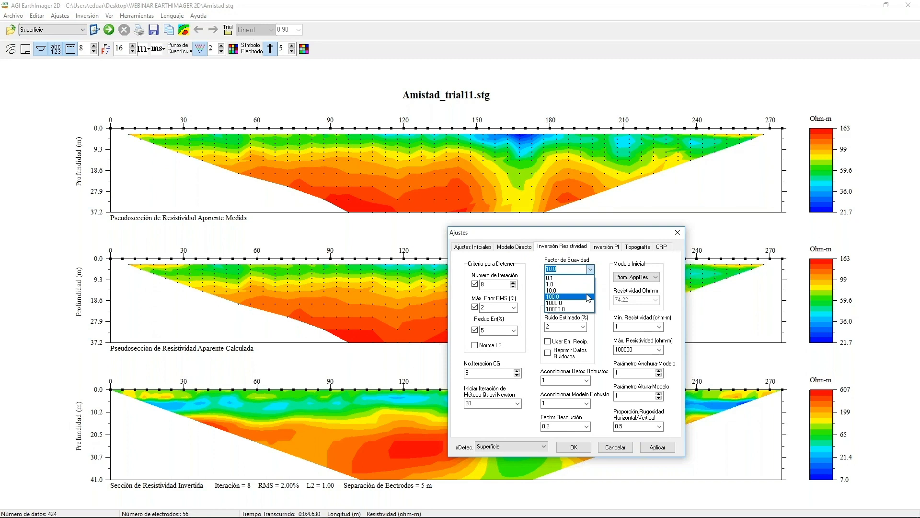
click(588, 297)
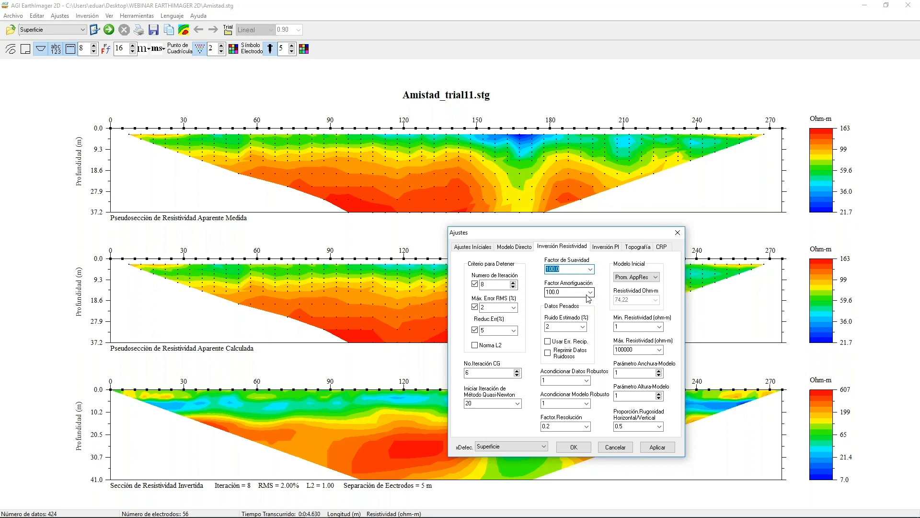
click(615, 447)
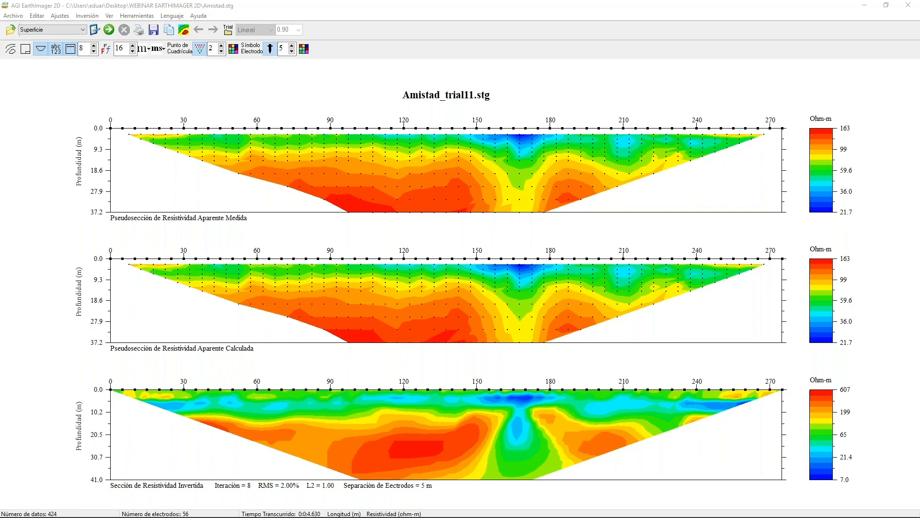
Try enabling the L2 norm as a stop criterion for the resistivity inversion, cancelling the settings.
click(95, 30)
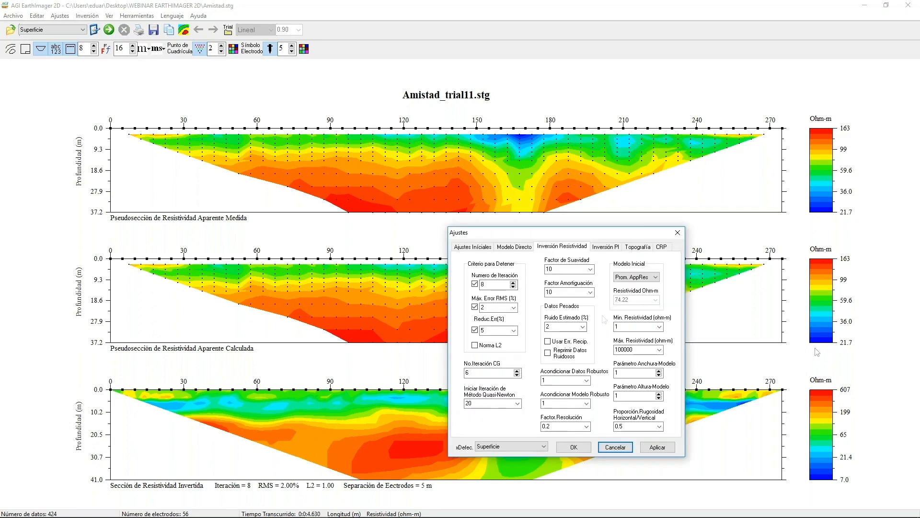
click(864, 343)
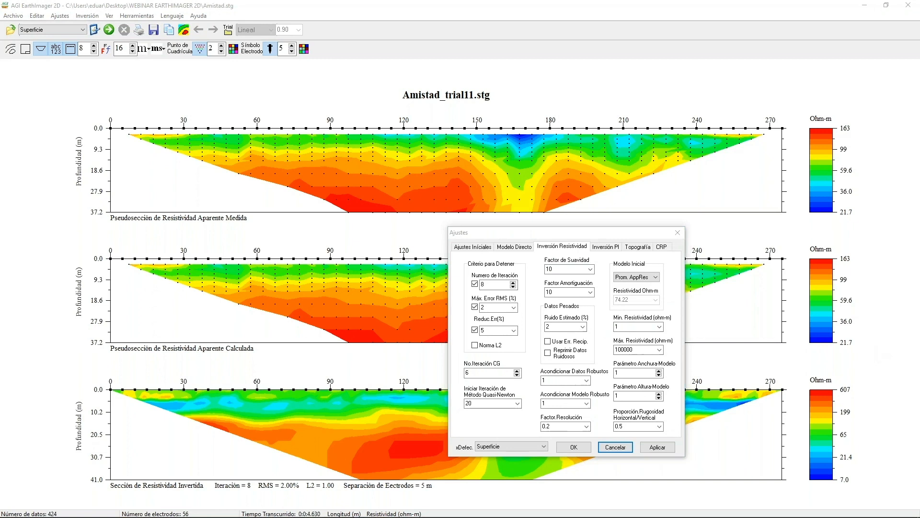
click(476, 345)
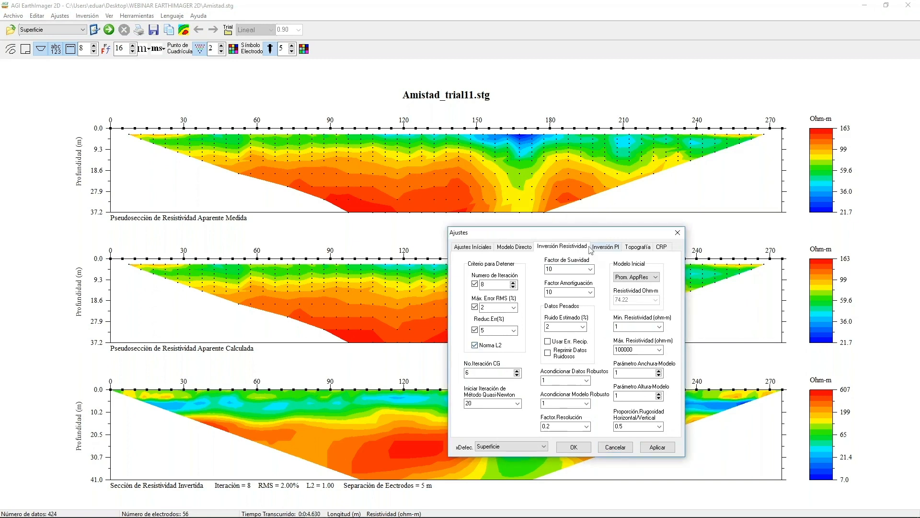
drag(582, 232, 355, 112)
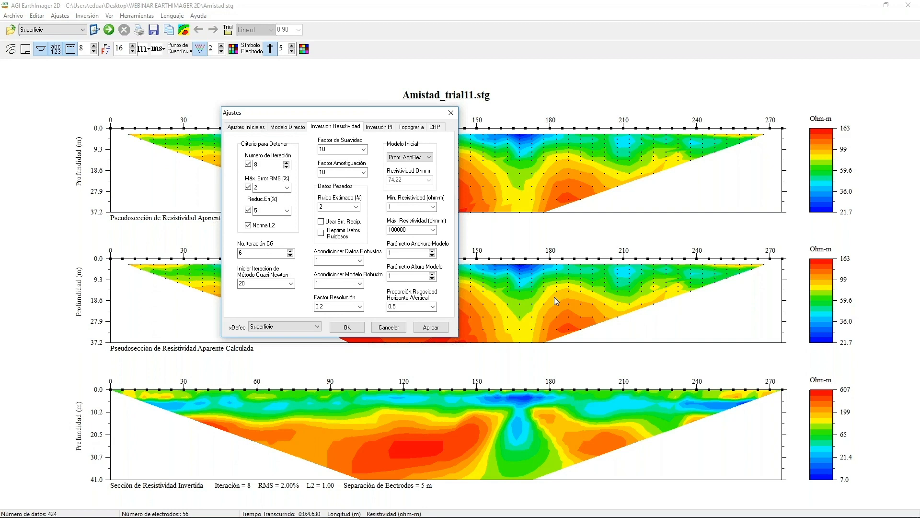
mouse_move(791, 517)
click(396, 328)
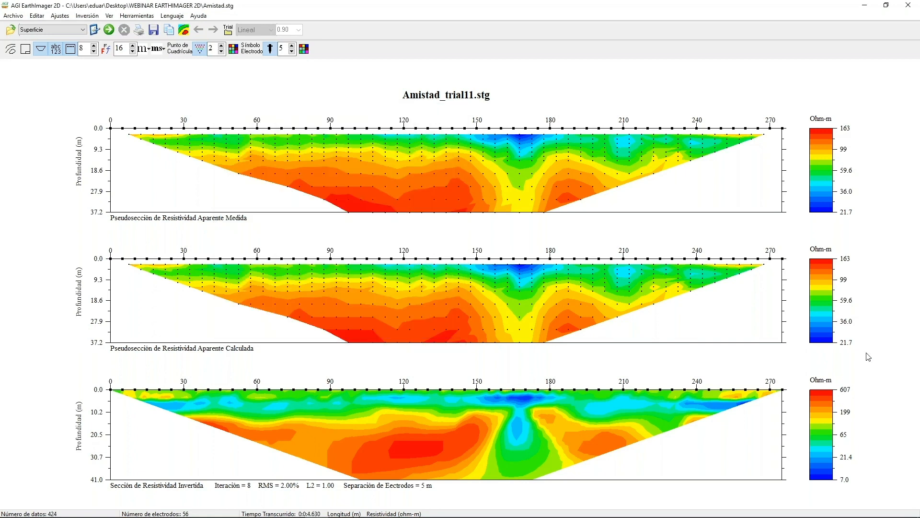
Review the data removal criteria, inversion method and resistivity inversion parameters for the Amistad data.
key(alt+Tab)
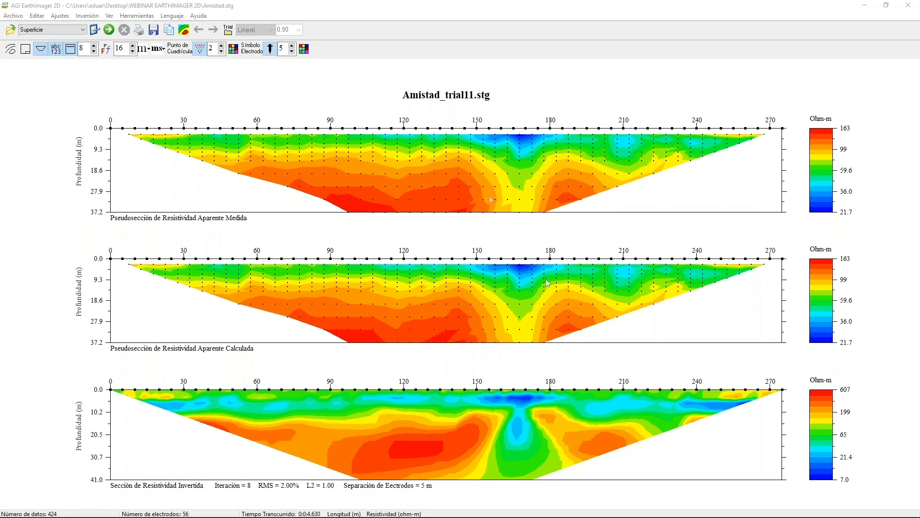
click(99, 28)
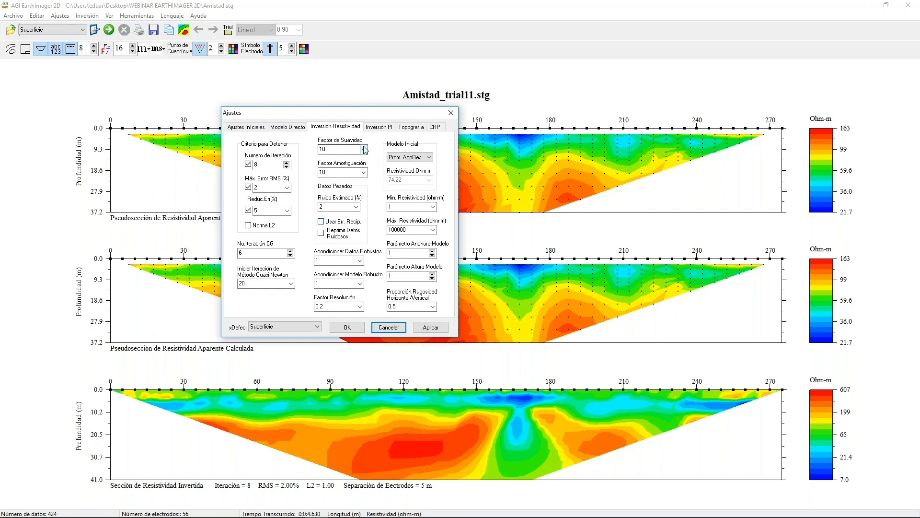
click(302, 128)
click(261, 129)
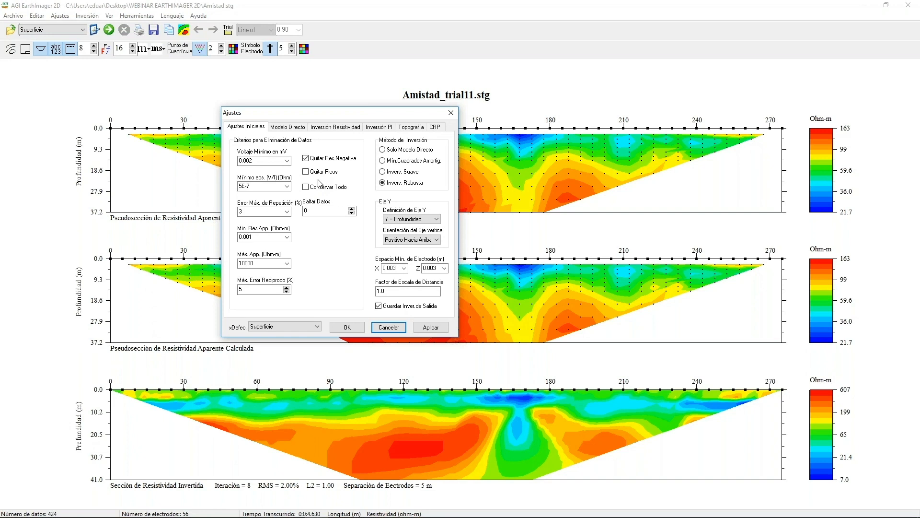
click(335, 128)
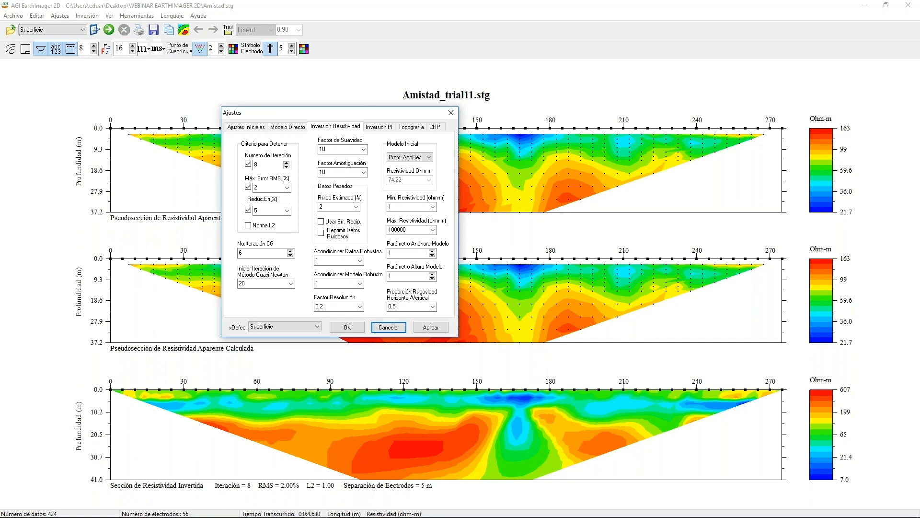
click(882, 196)
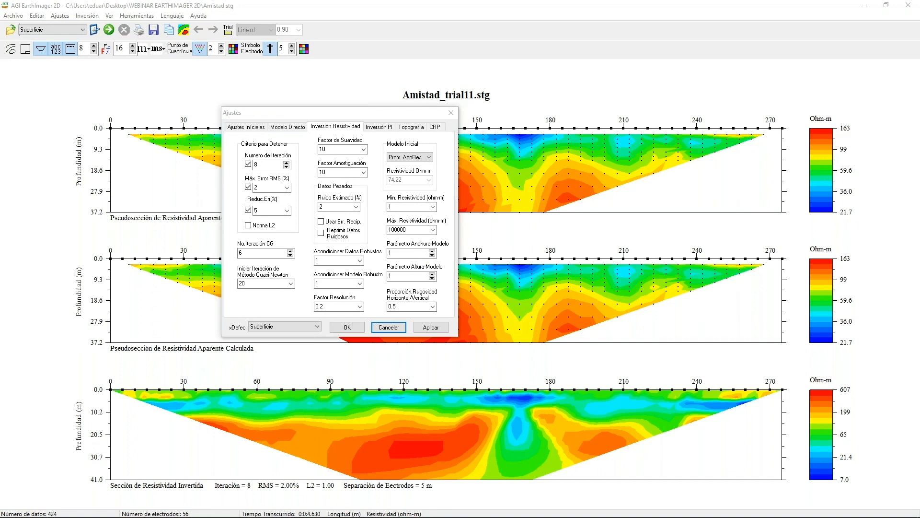